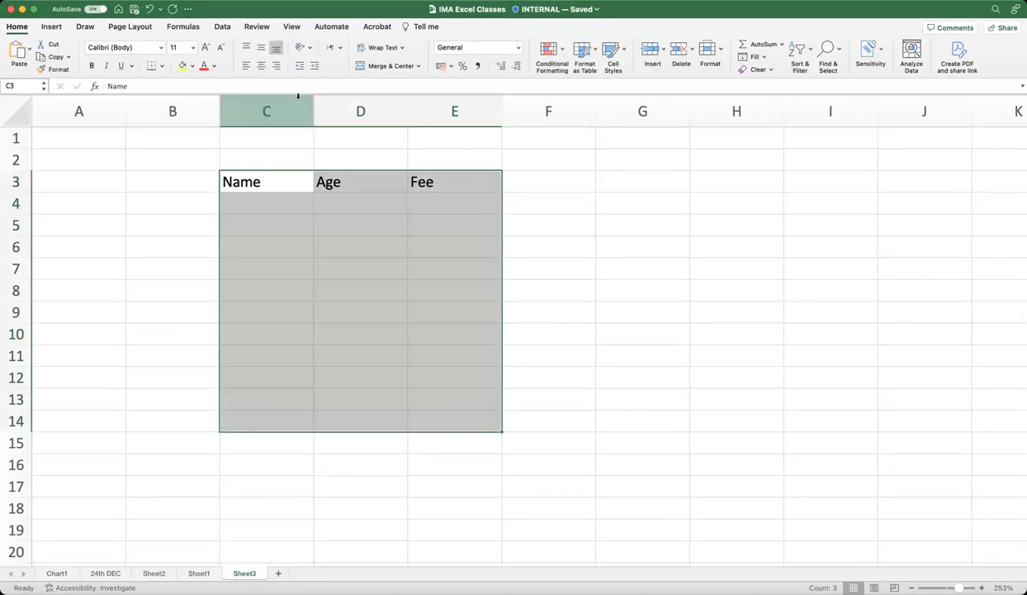
Step: Apply all borders to the Name, Age and Fee table in C3:E14
{"action": "left_click", "coordinate": [162, 67]}
{"action": "left_click", "coordinate": [161, 66]}
{"action": "left_click", "coordinate": [162, 66]}
{"action": "left_click", "coordinate": [188, 170]}
Step: Fill the Fee column cells E4 to E9 with 1200, 12323, 21212, 11212, 1212 and 323
{"action": "left_click", "coordinate": [454, 207]}
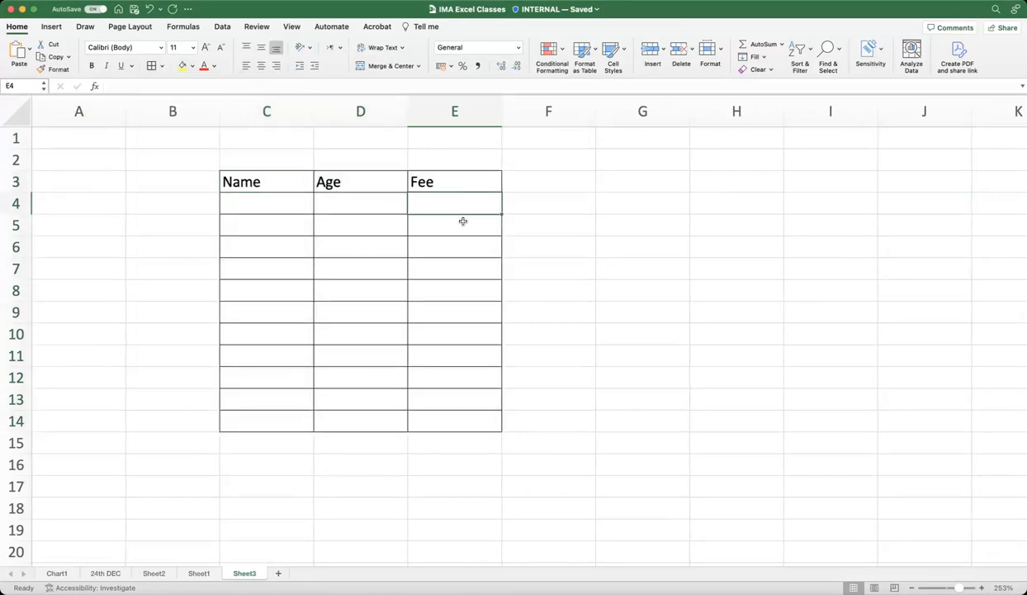
{"action": "type", "text": "1200"}
{"action": "key", "text": "Return"}
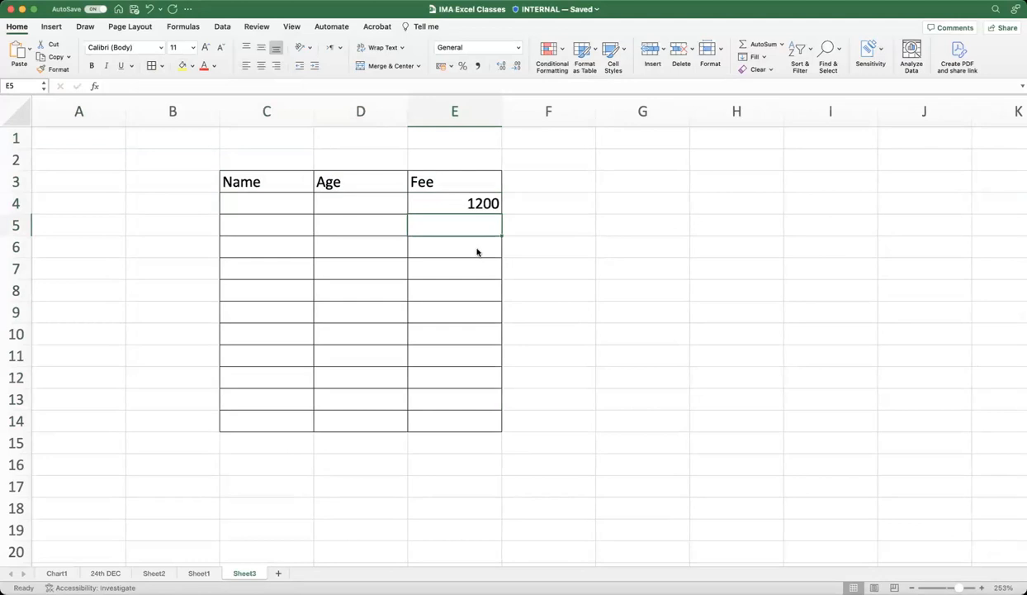
{"action": "type", "text": "12323"}
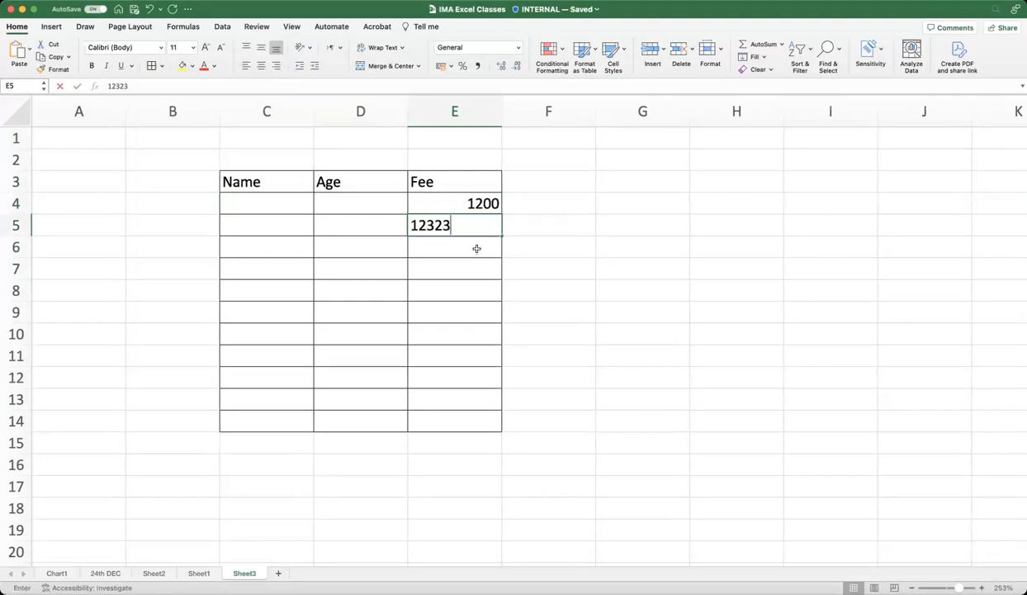
{"action": "key", "text": "Return"}
{"action": "type", "text": "21212"}
{"action": "key", "text": "Return"}
{"action": "type", "text": "11212"}
{"action": "key", "text": "Return"}
{"action": "type", "text": "1212"}
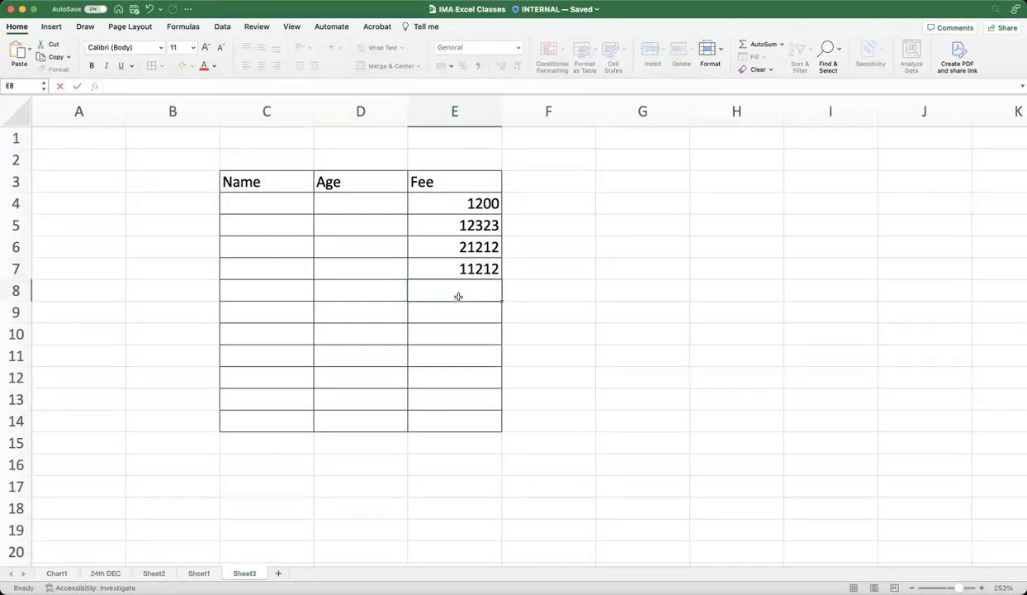
{"action": "key", "text": "Return"}
{"action": "type", "text": "323"}
{"action": "key", "text": "Return"}
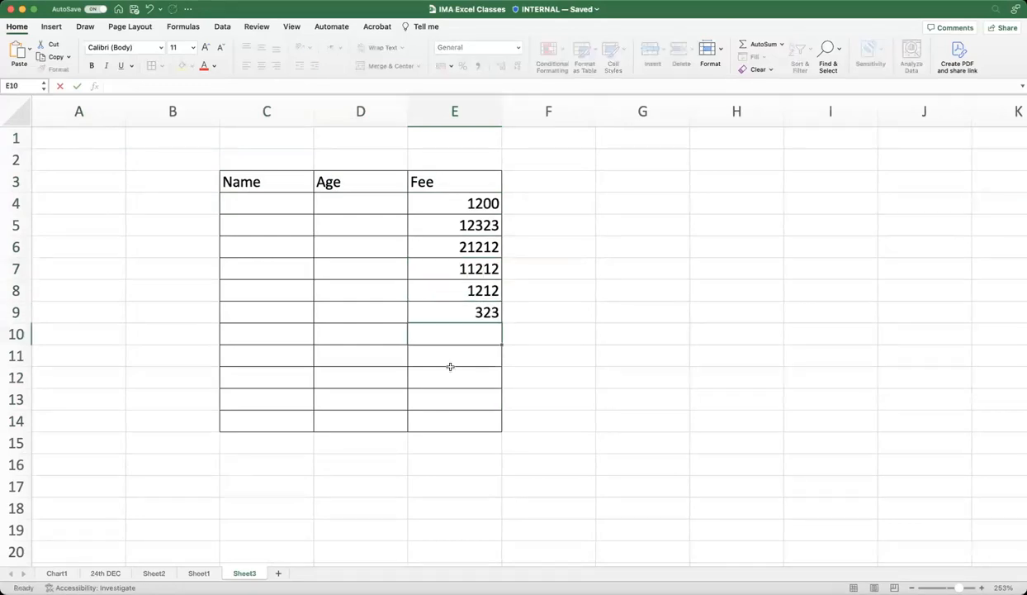
Step: Fill the Fee column cells E10 to E15 with 2323, 2323, 3434, 2323, 3434 and 324
{"action": "type", "text": "2323"}
{"action": "key", "text": "Return"}
{"action": "type", "text": "2323"}
{"action": "key", "text": "Return"}
{"action": "type", "text": "3434"}
{"action": "key", "text": "Return"}
{"action": "type", "text": "2323"}
{"action": "left_click", "coordinate": [463, 433]}
{"action": "type", "text": "324"}
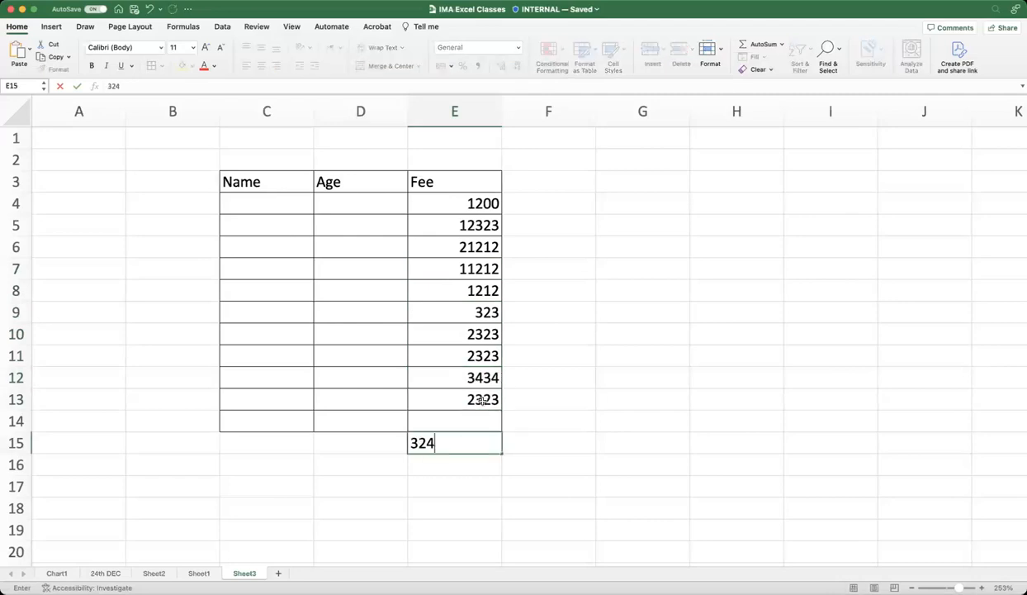
{"action": "left_click", "coordinate": [463, 422]}
{"action": "type", "text": "3434"}
{"action": "left_click_drag", "start_coordinate": [460, 203], "coordinate": [436, 436]}
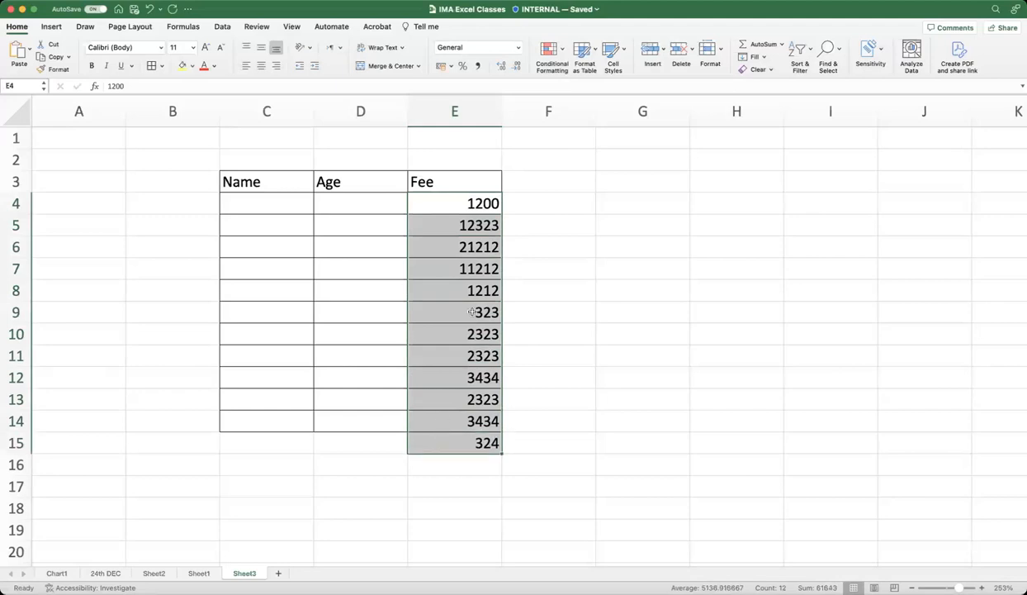
{"action": "left_click", "coordinate": [601, 221]}
{"action": "left_click_drag", "start_coordinate": [454, 205], "coordinate": [441, 435]}
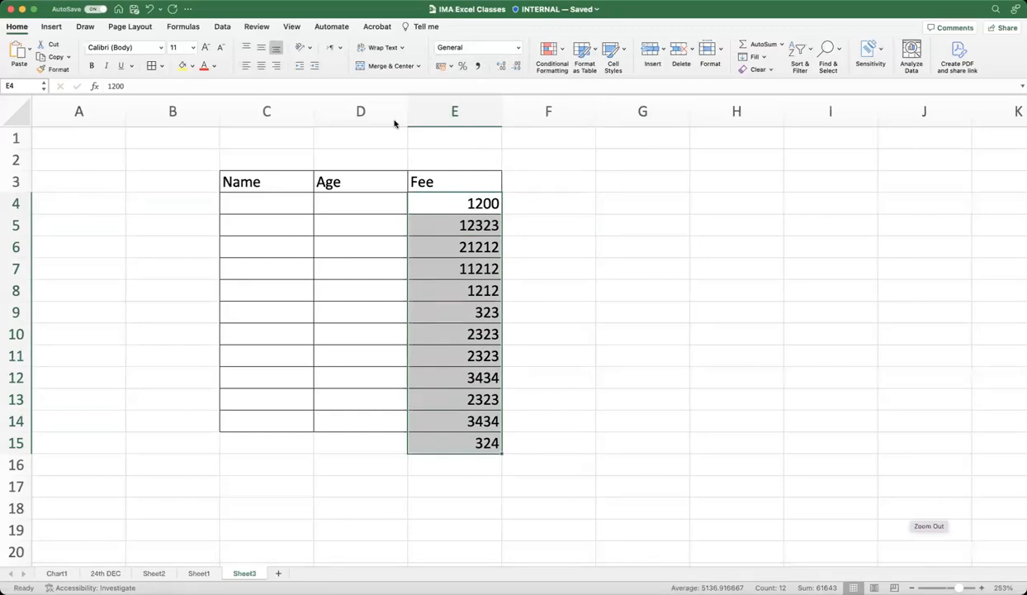
{"action": "key", "text": "ctrl+a"}
{"action": "mouse_move", "coordinate": [499, 30]}
{"action": "left_mouse_down"}
{"action": "mouse_move", "coordinate": [397, 46]}
{"action": "mouse_move", "coordinate": [489, 31]}
{"action": "mouse_move", "coordinate": [504, 46]}
{"action": "mouse_move", "coordinate": [408, 39]}
{"action": "mouse_move", "coordinate": [413, 23]}
{"action": "mouse_move", "coordinate": [404, 47]}
{"action": "left_mouse_up"}
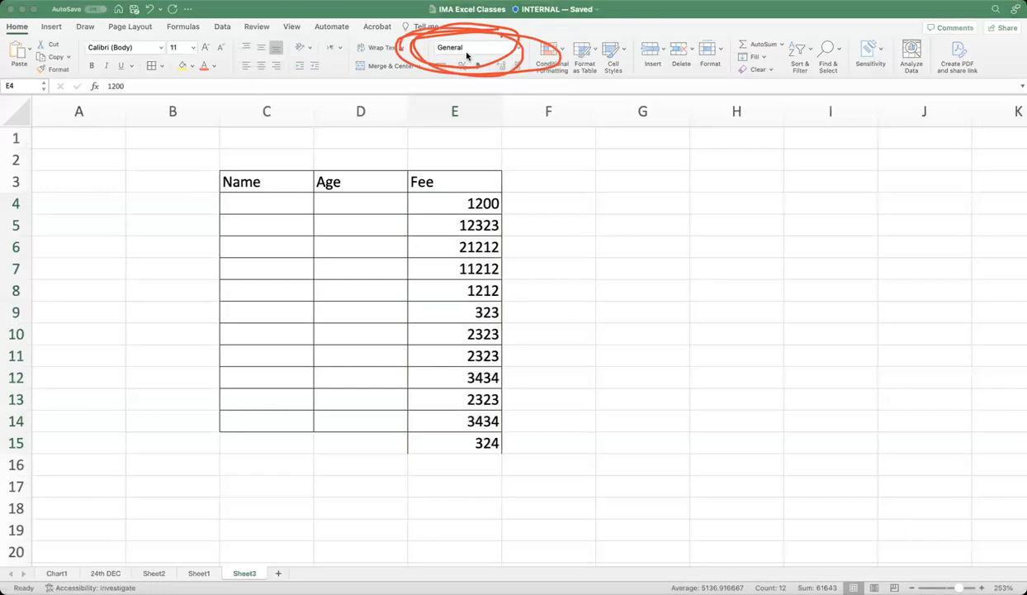
{"action": "key", "text": "ctrl+a"}
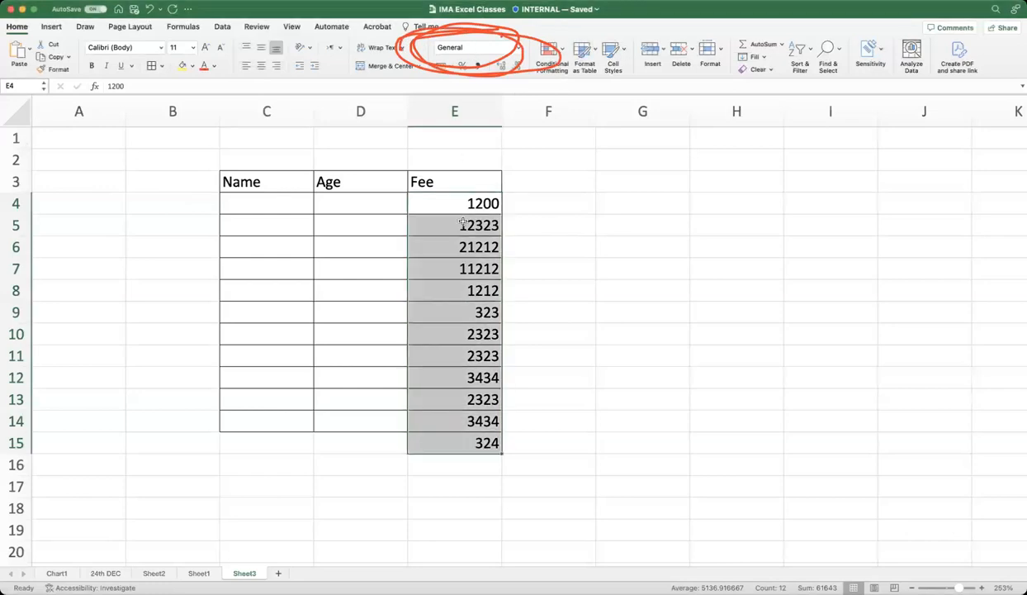
Step: Apply the Currency number format to the fee values in E4:E15
{"action": "left_click", "coordinate": [473, 205]}
{"action": "left_click_drag", "start_coordinate": [484, 204], "coordinate": [458, 439]}
{"action": "left_click", "coordinate": [517, 51]}
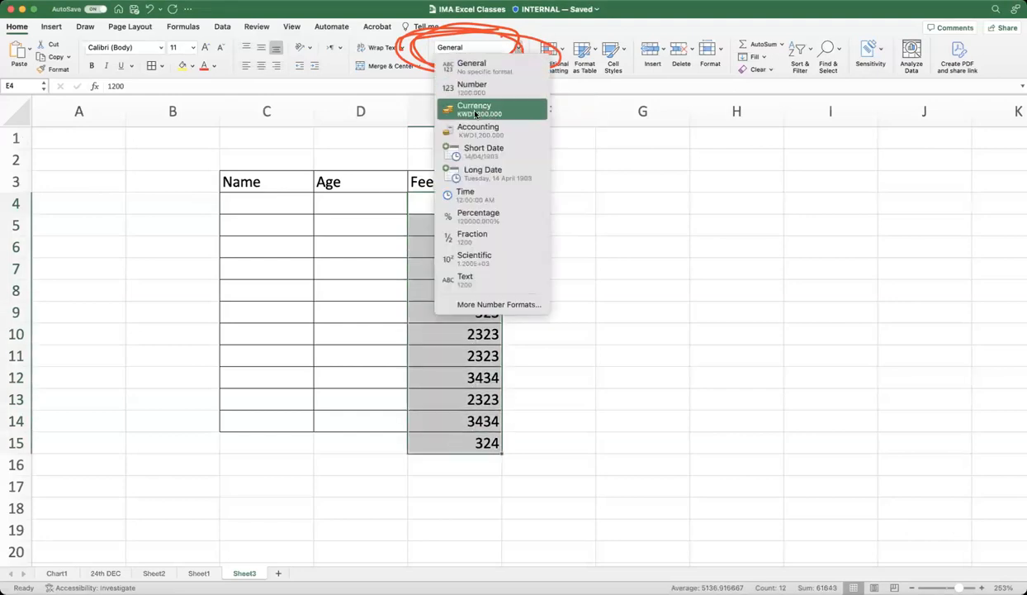
{"action": "left_click", "coordinate": [475, 110]}
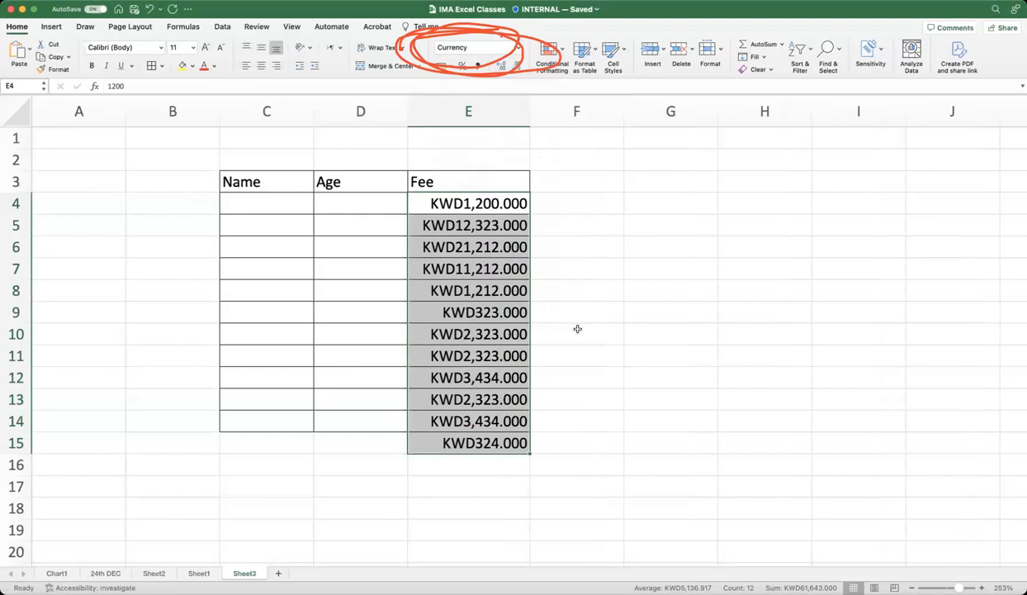
Step: Open the detailed number format settings for the fee values and move the dialog clear of the Fee column
{"action": "left_click", "coordinate": [520, 50]}
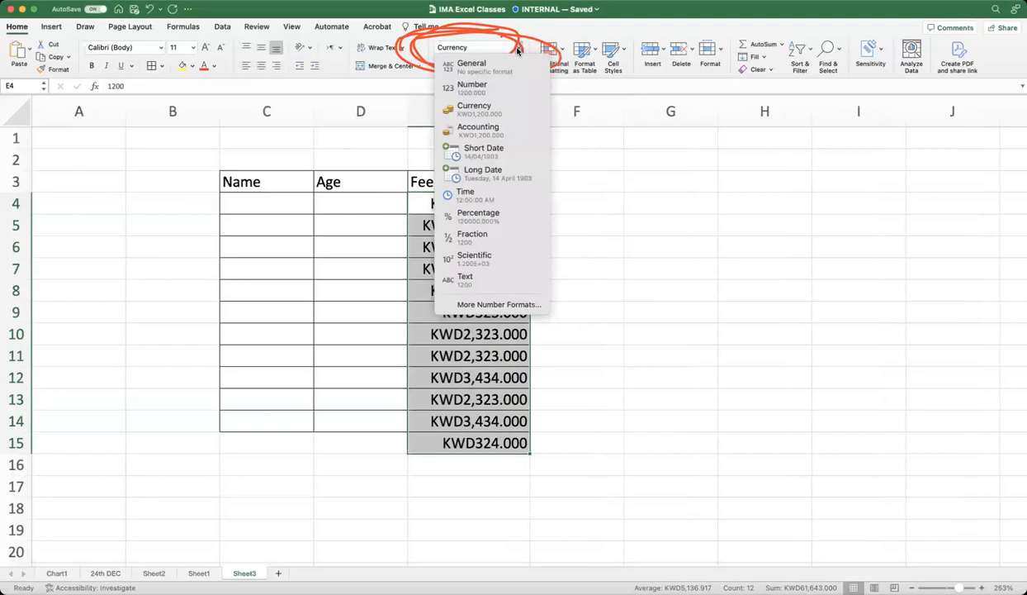
{"action": "left_click", "coordinate": [480, 305]}
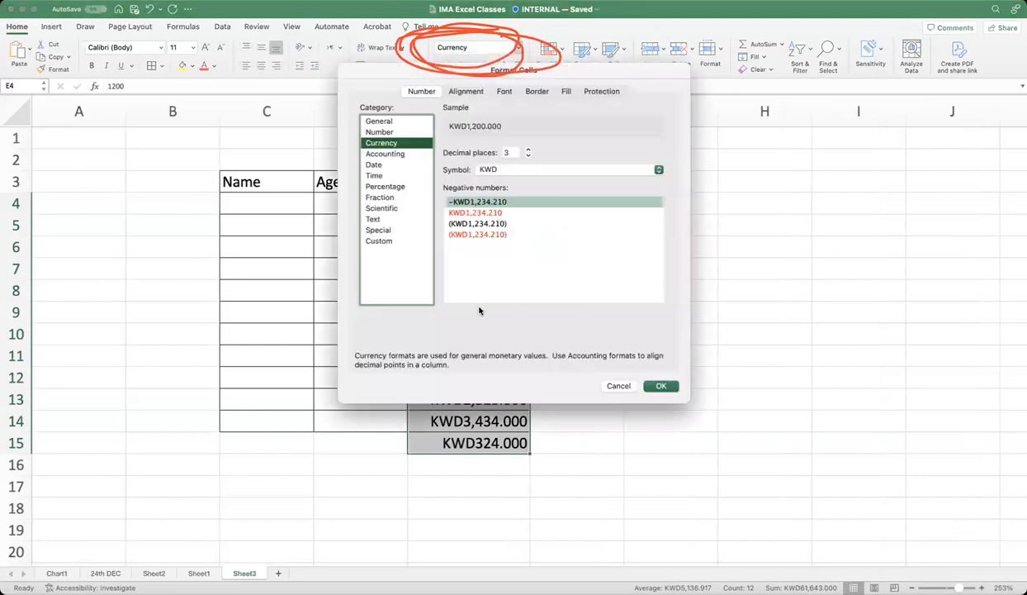
{"action": "left_click_drag", "start_coordinate": [576, 73], "coordinate": [807, 128]}
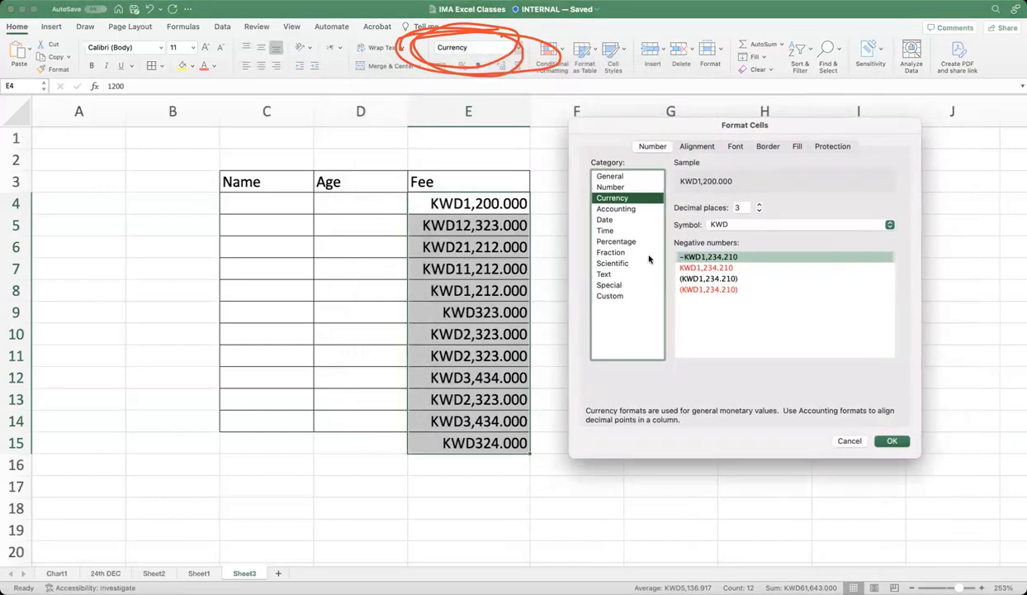
{"action": "left_click", "coordinate": [65, 359]}
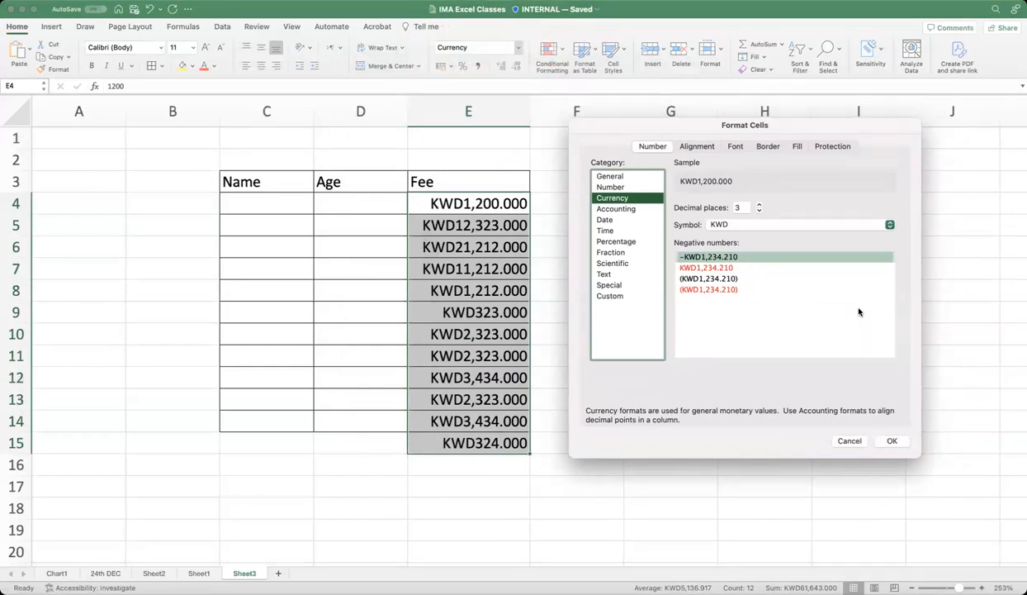
{"action": "left_click", "coordinate": [685, 229]}
{"action": "left_click", "coordinate": [75, 209]}
{"action": "left_click", "coordinate": [715, 207]}
{"action": "mouse_move", "coordinate": [708, 208]}
{"action": "left_mouse_down"}
{"action": "mouse_move", "coordinate": [782, 219]}
{"action": "mouse_move", "coordinate": [710, 231]}
{"action": "mouse_move", "coordinate": [699, 209]}
{"action": "mouse_move", "coordinate": [746, 231]}
{"action": "mouse_move", "coordinate": [765, 228]}
{"action": "left_mouse_up"}
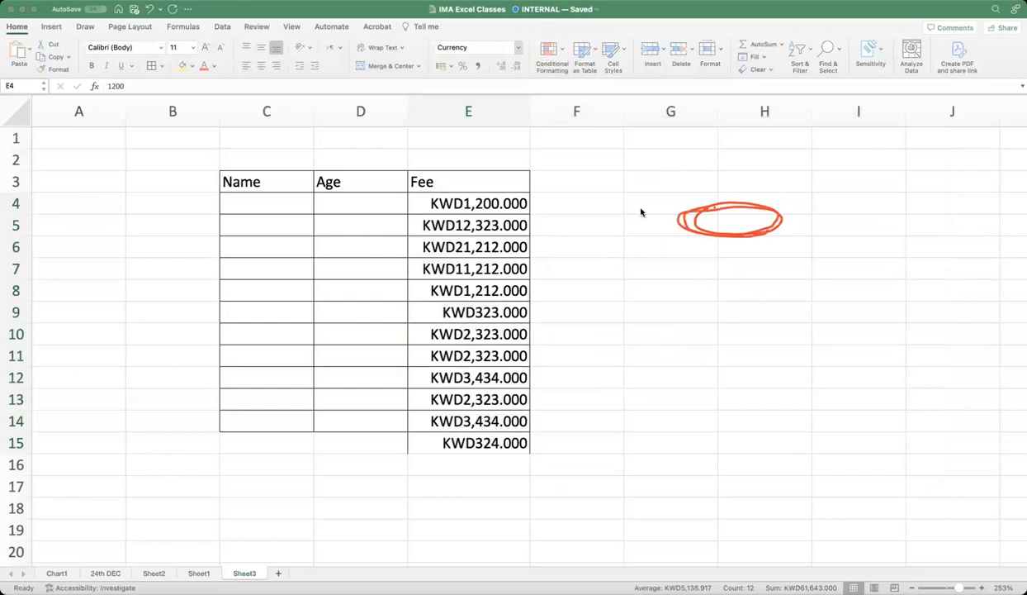
{"action": "key", "text": "super+1"}
Step: Set the currency symbol of the fee values to INR and apply the format
{"action": "left_click", "coordinate": [890, 225]}
{"action": "scroll", "coordinate": [813, 363], "scroll_direction": "down", "scroll_amount": 5}
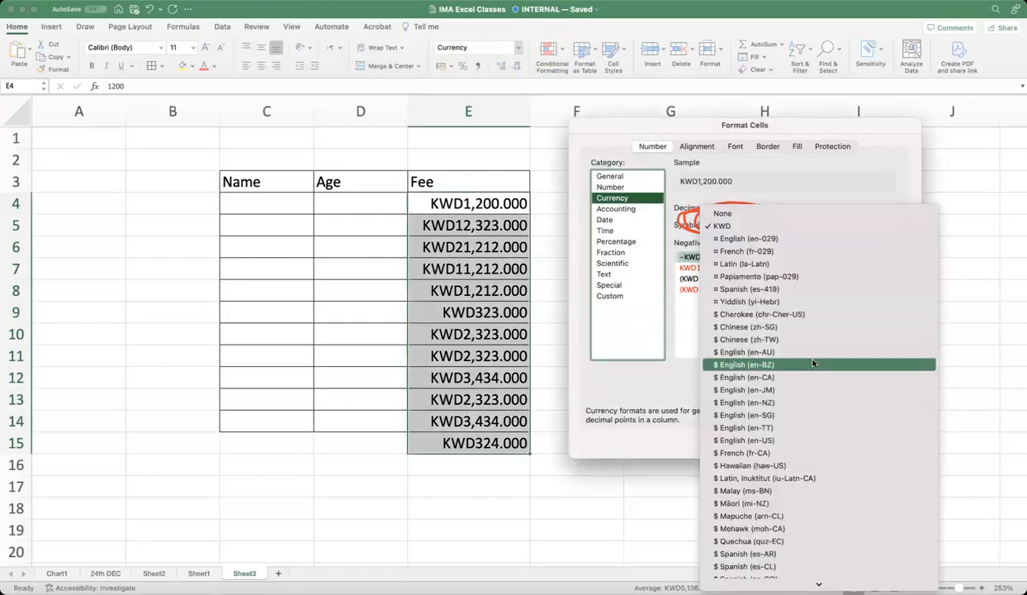
{"action": "scroll", "coordinate": [809, 337], "scroll_direction": "down", "scroll_amount": 5}
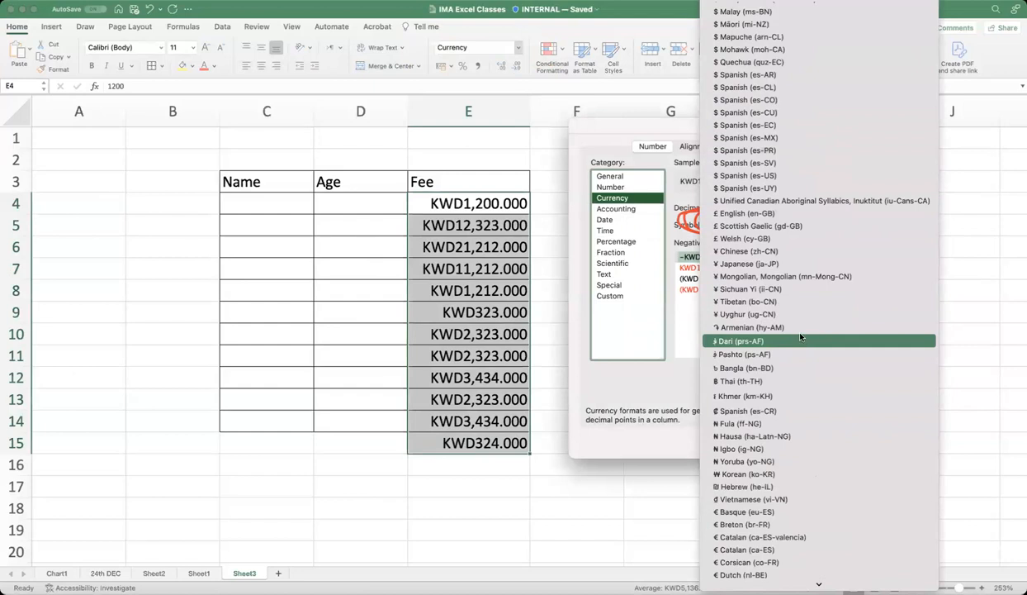
{"action": "scroll", "coordinate": [800, 336], "scroll_direction": "down", "scroll_amount": 10}
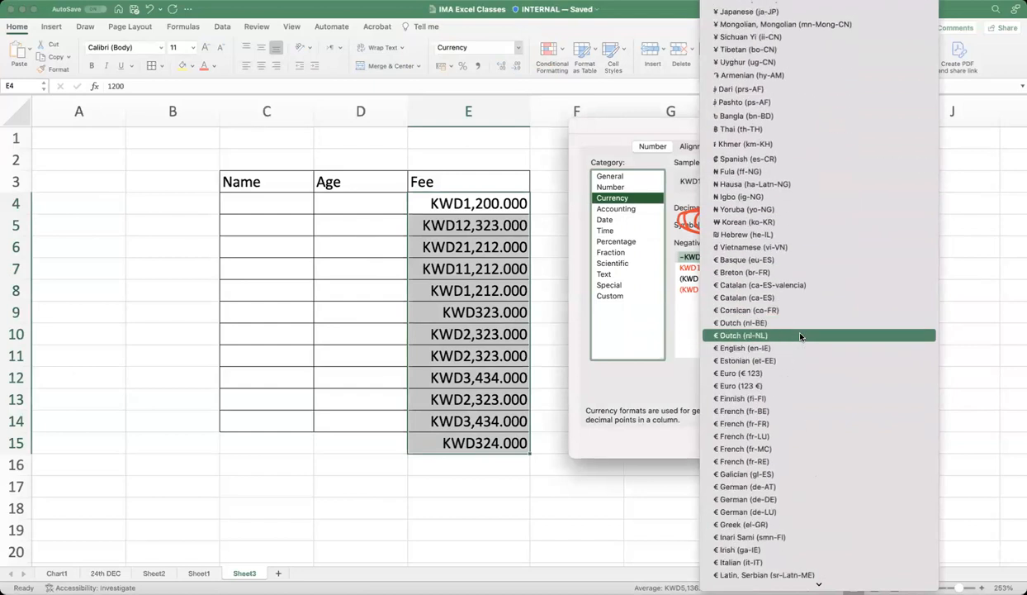
{"action": "scroll", "coordinate": [799, 336], "scroll_direction": "down", "scroll_amount": 10}
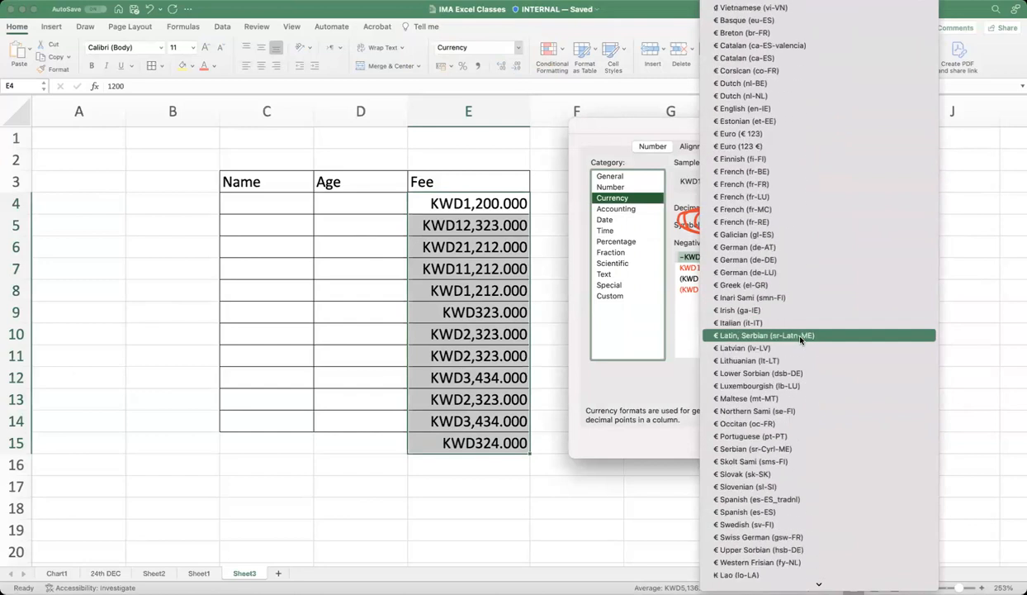
{"action": "key", "text": "r"}
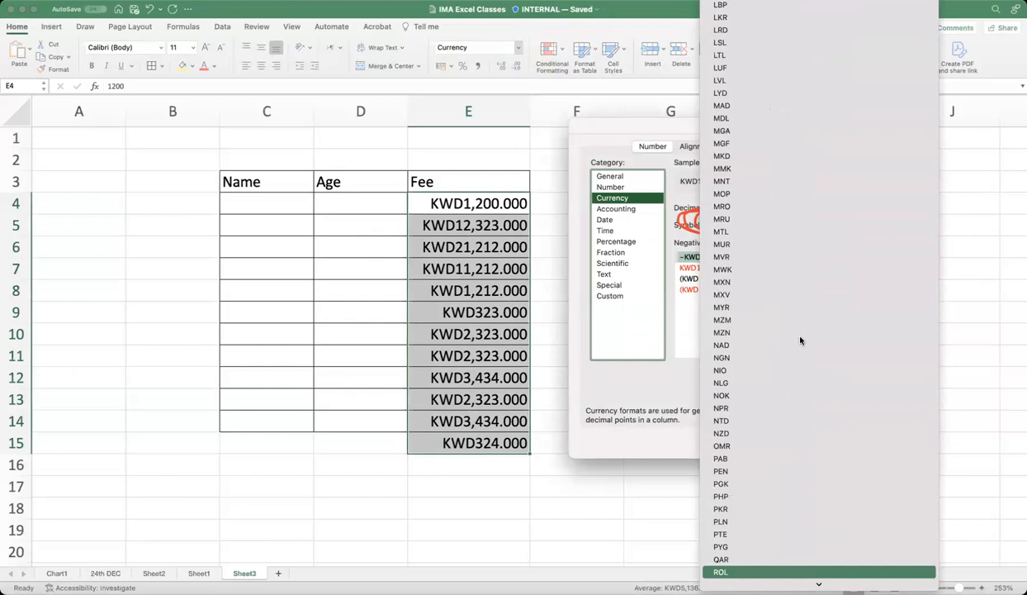
{"action": "key", "text": "Down"}
{"action": "key", "text": "Down"}
{"action": "key", "text": "Down"}
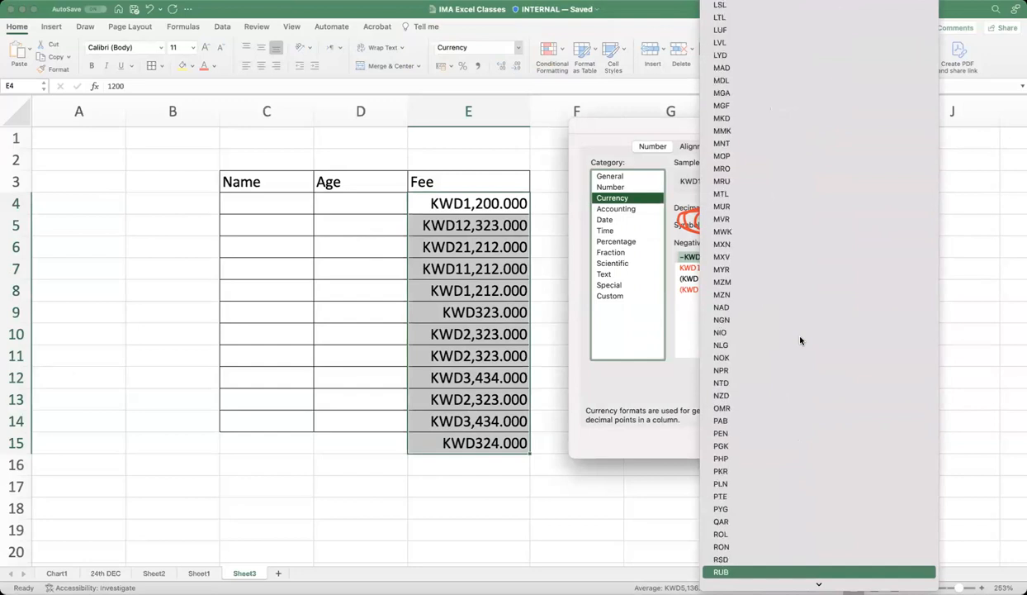
{"action": "key", "text": "i"}
{"action": "key", "text": "n"}
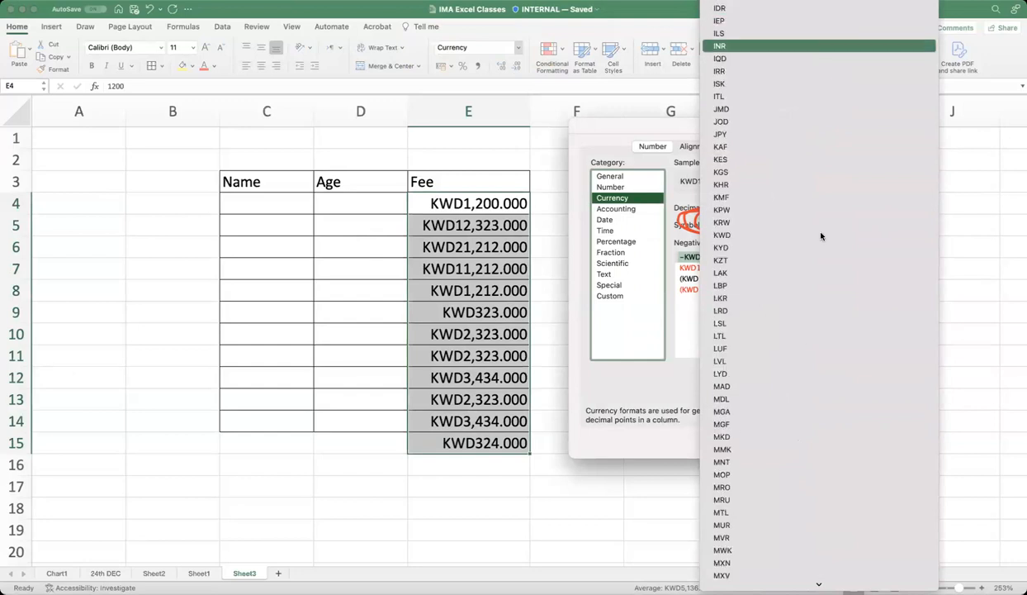
{"action": "left_click", "coordinate": [715, 47]}
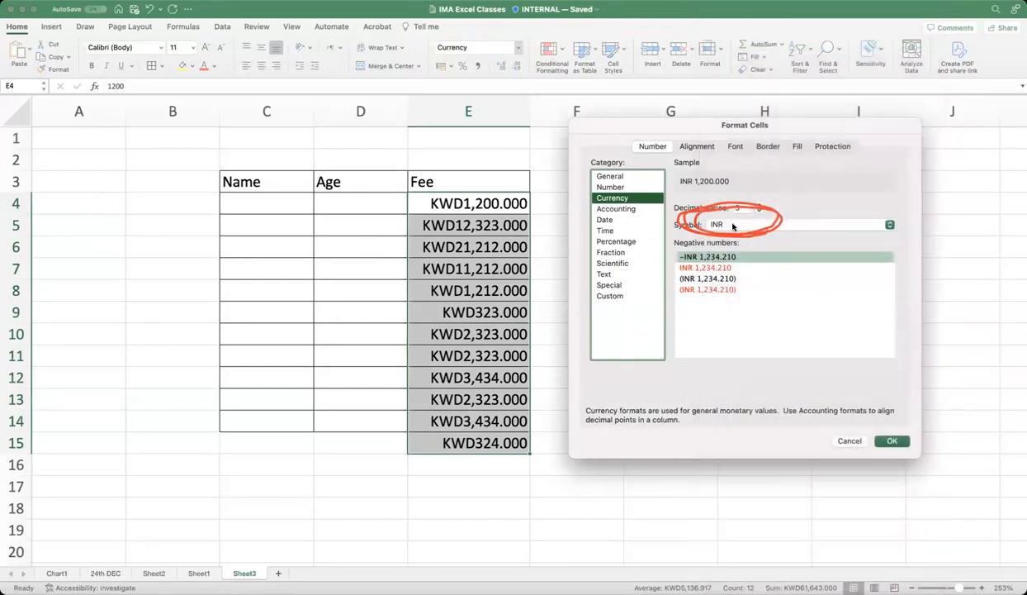
{"action": "left_click", "coordinate": [869, 436]}
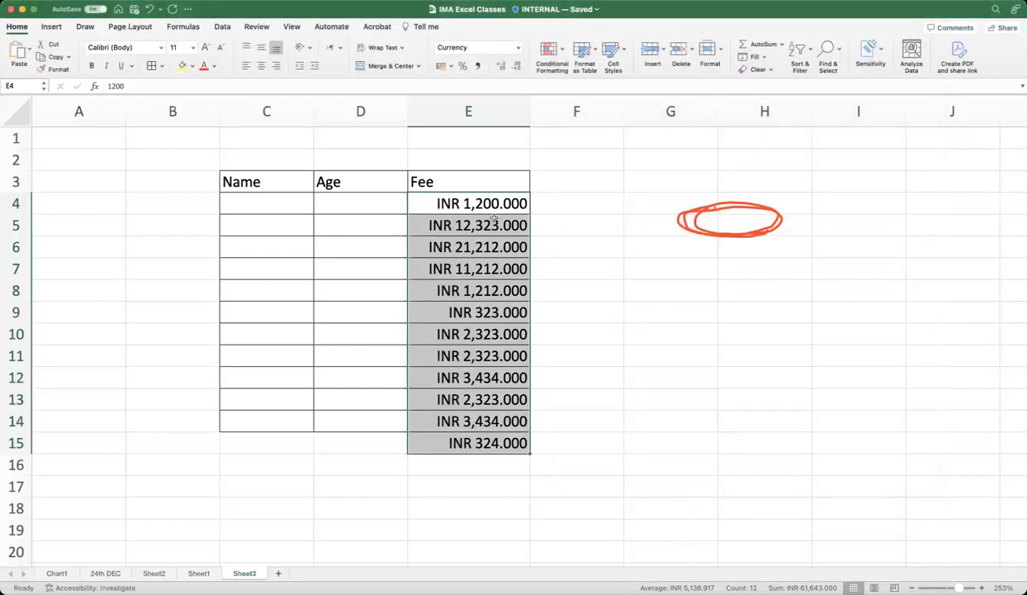
Step: Set the currency symbol of the fee values in E4:E15 to ₹ English (en-IN) and apply the format
{"action": "left_click", "coordinate": [518, 47]}
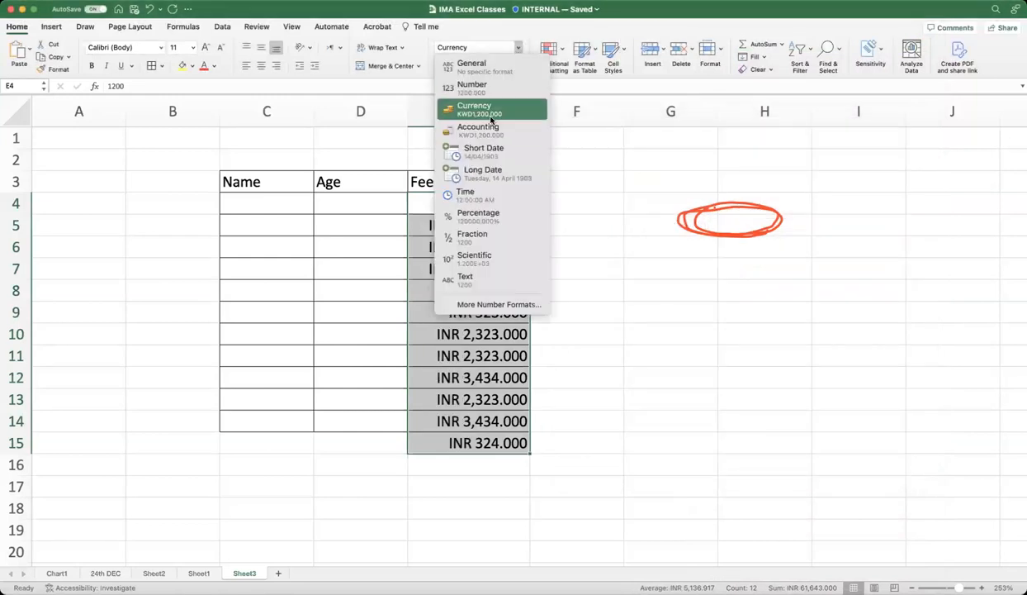
{"action": "left_click", "coordinate": [503, 306]}
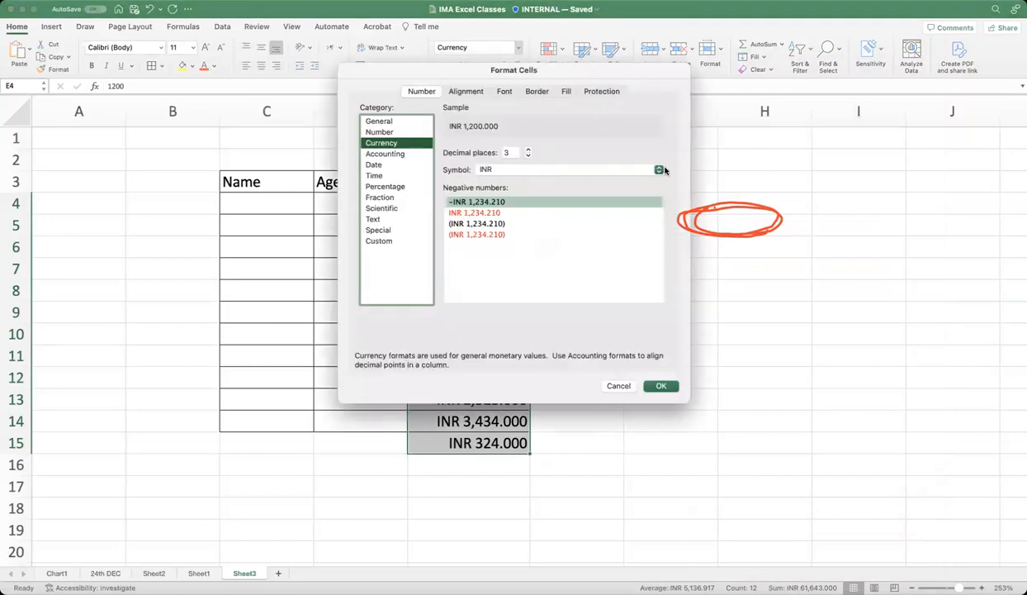
{"action": "left_click", "coordinate": [641, 170]}
{"action": "scroll", "coordinate": [635, 380], "scroll_direction": "up", "scroll_amount": 10}
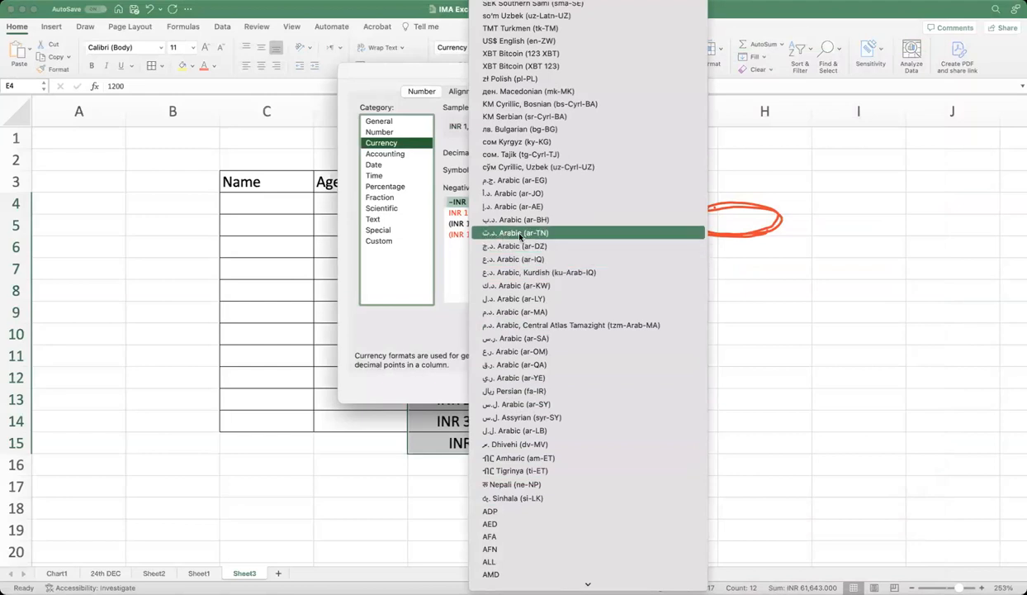
{"action": "scroll", "coordinate": [519, 236], "scroll_direction": "up", "scroll_amount": 6}
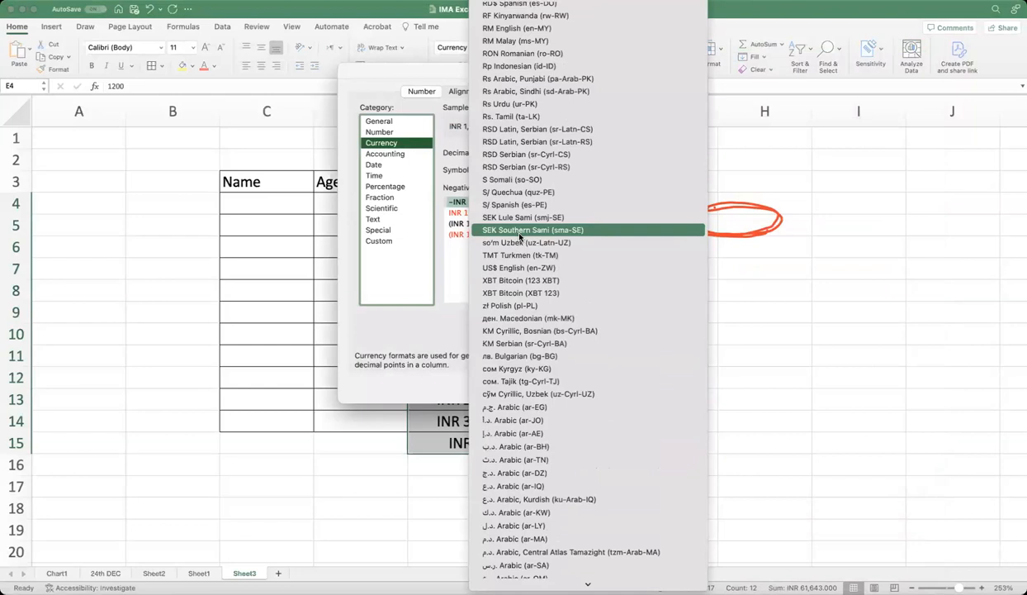
{"action": "scroll", "coordinate": [520, 236], "scroll_direction": "up", "scroll_amount": 4}
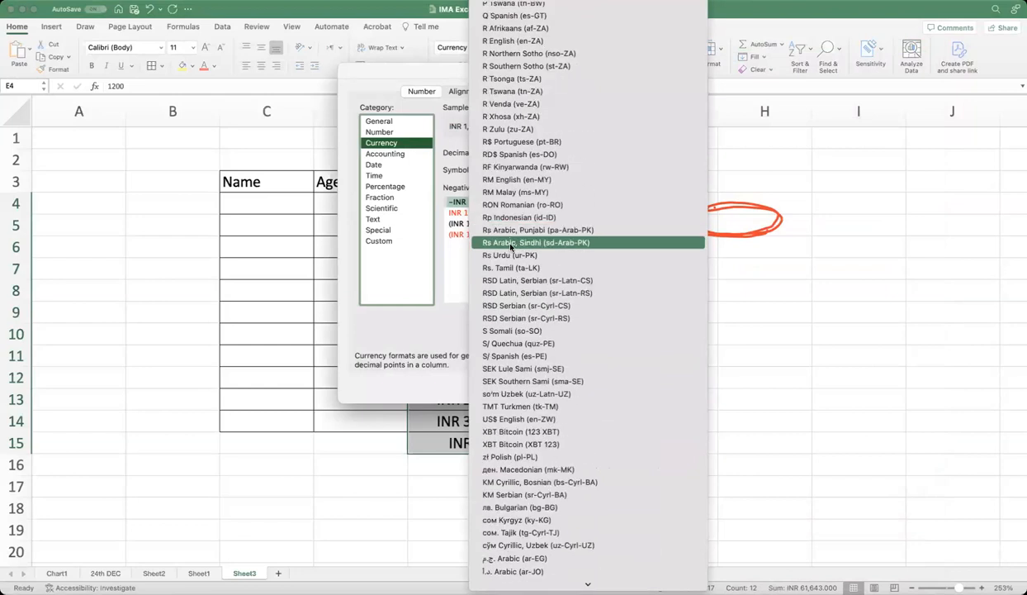
{"action": "scroll", "coordinate": [512, 245], "scroll_direction": "up", "scroll_amount": 7}
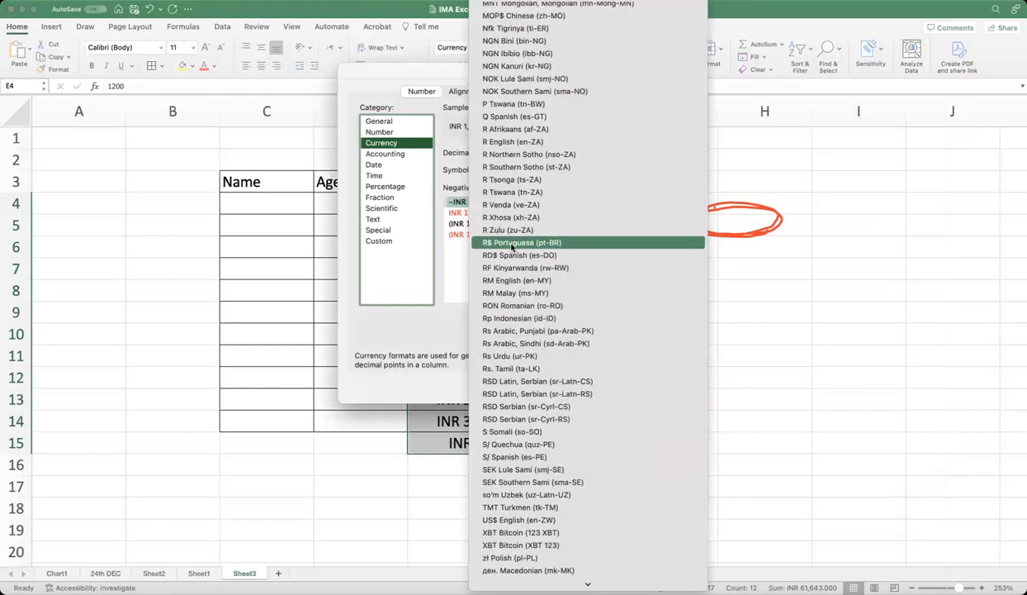
{"action": "scroll", "coordinate": [512, 245], "scroll_direction": "up", "scroll_amount": 14}
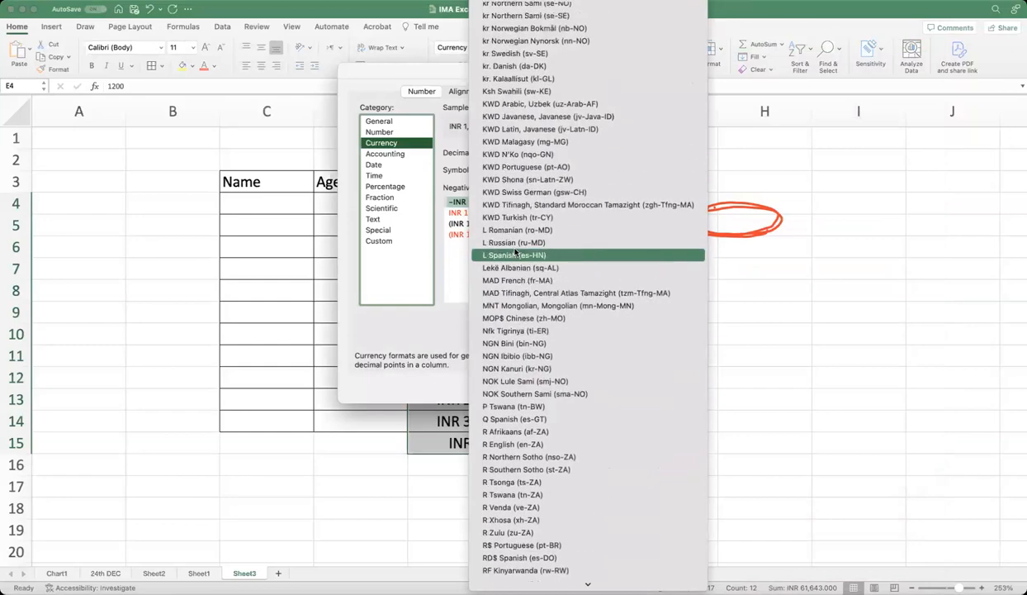
{"action": "scroll", "coordinate": [512, 247], "scroll_direction": "down", "scroll_amount": 20}
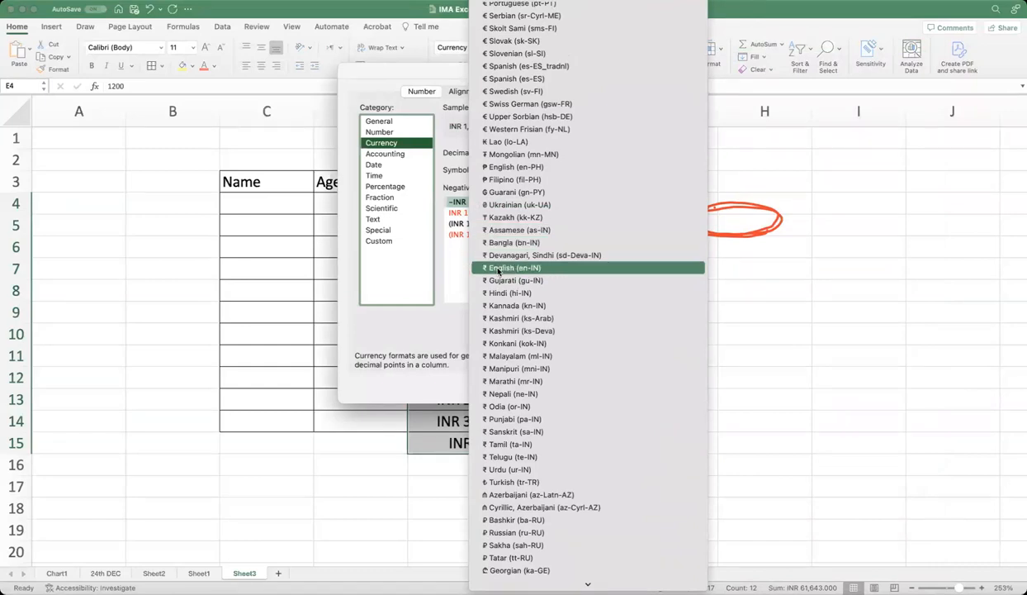
{"action": "left_click", "coordinate": [499, 268]}
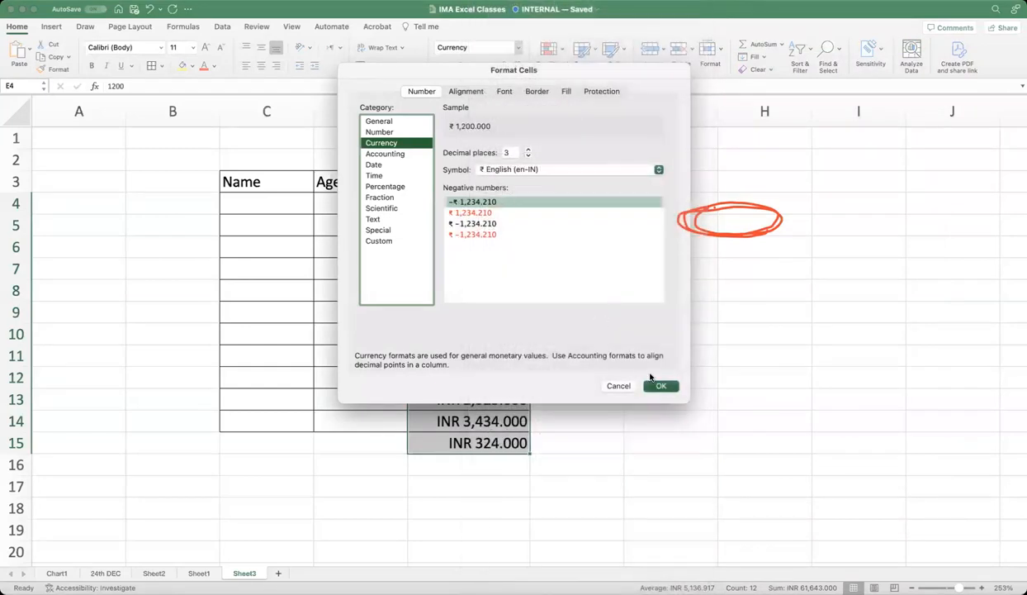
{"action": "left_click", "coordinate": [658, 382]}
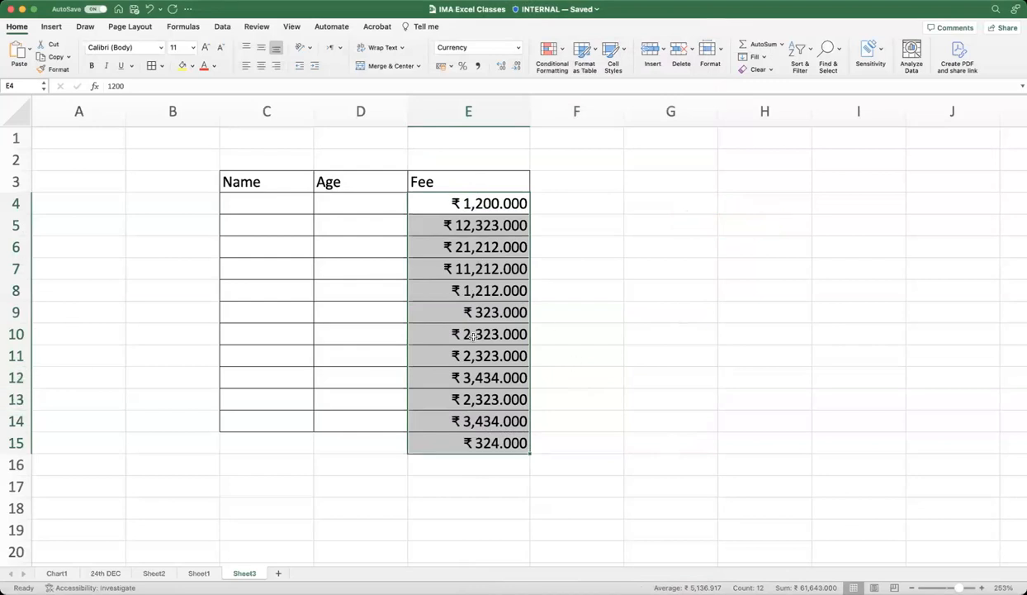
Step: Reset the fee values in E4:E15 to the General number format and deselect them
{"action": "left_click", "coordinate": [519, 51]}
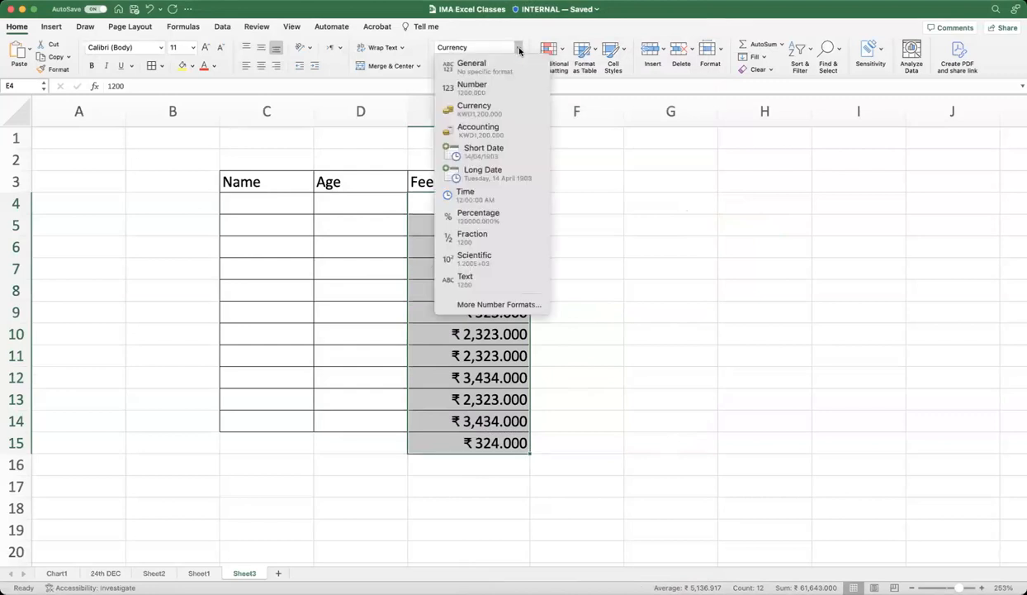
{"action": "left_click", "coordinate": [472, 70]}
{"action": "left_click", "coordinate": [549, 418]}
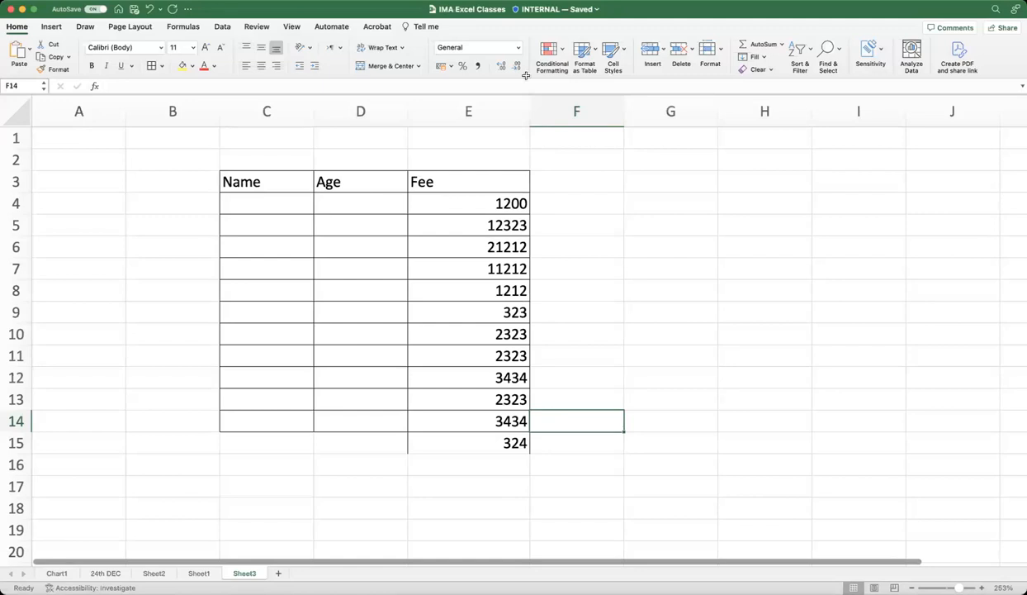
Step: Format cell E4 as Currency with the KWD symbol and the red parenthesised style for negative numbers
{"action": "left_click", "coordinate": [500, 204]}
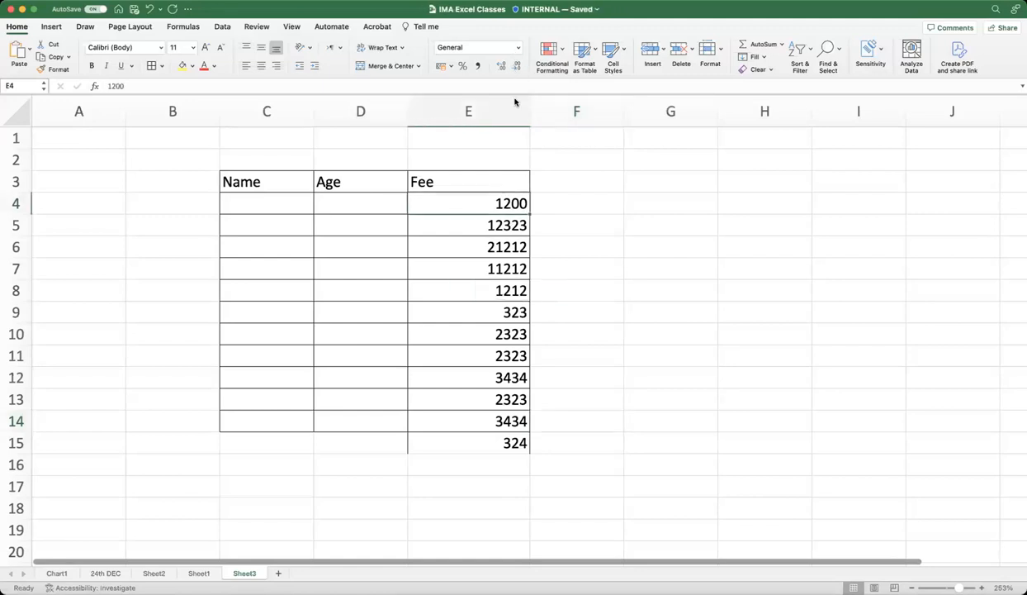
{"action": "left_click", "coordinate": [516, 47]}
{"action": "left_click", "coordinate": [487, 304]}
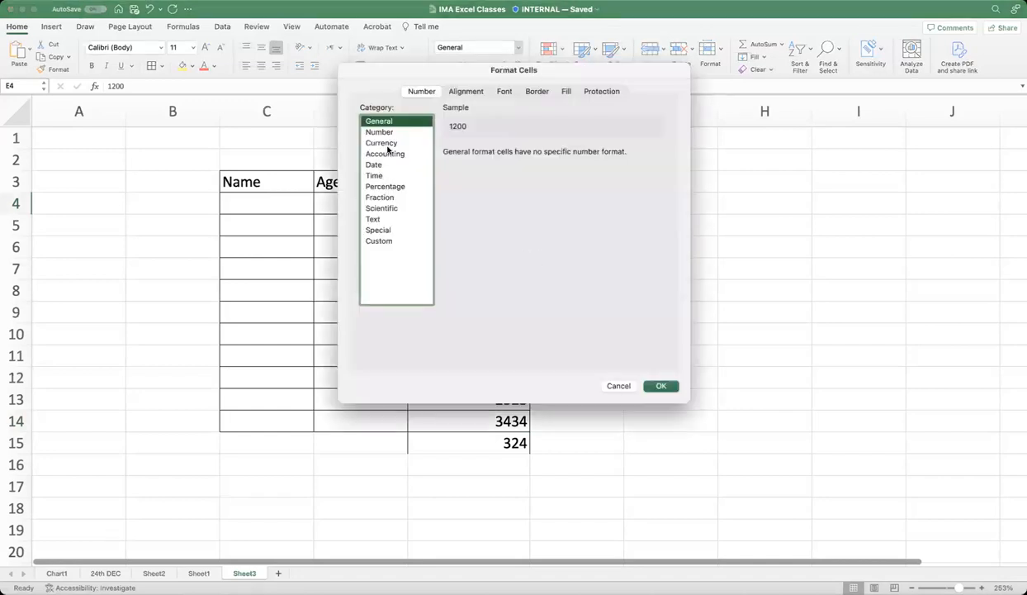
{"action": "left_click", "coordinate": [378, 144]}
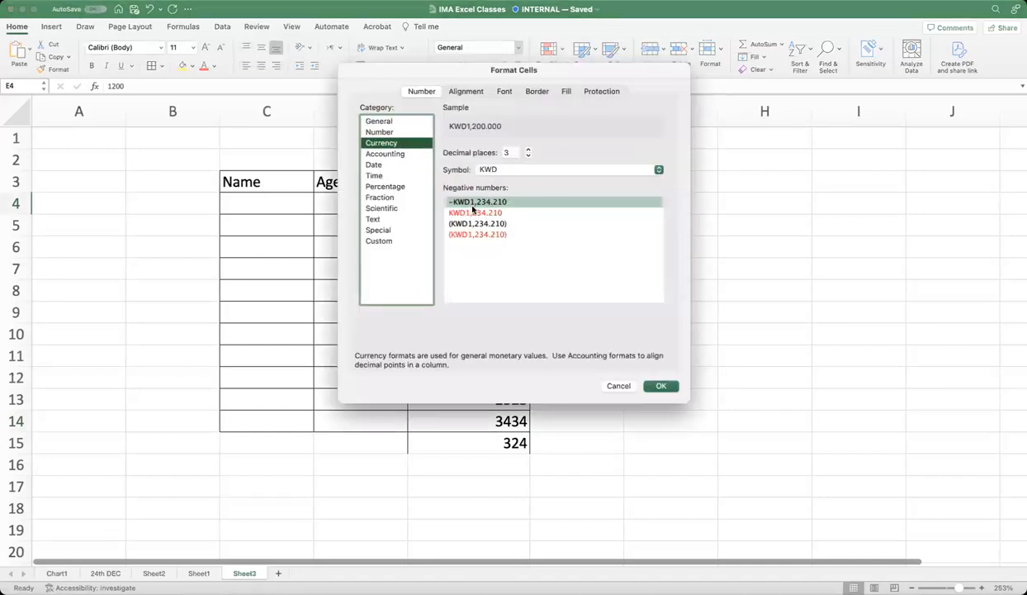
{"action": "left_click", "coordinate": [472, 235]}
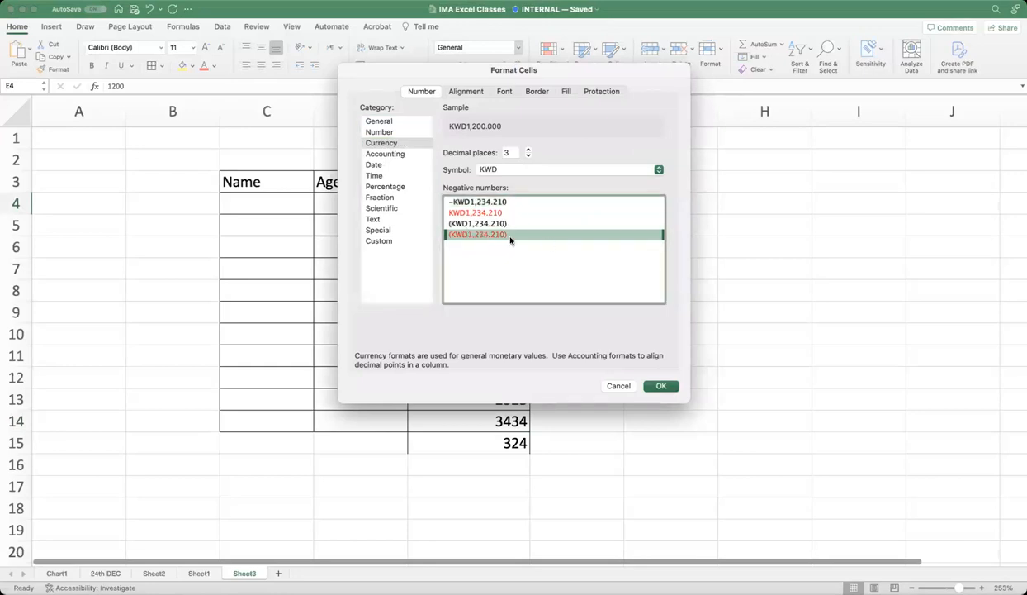
{"action": "left_click", "coordinate": [663, 386]}
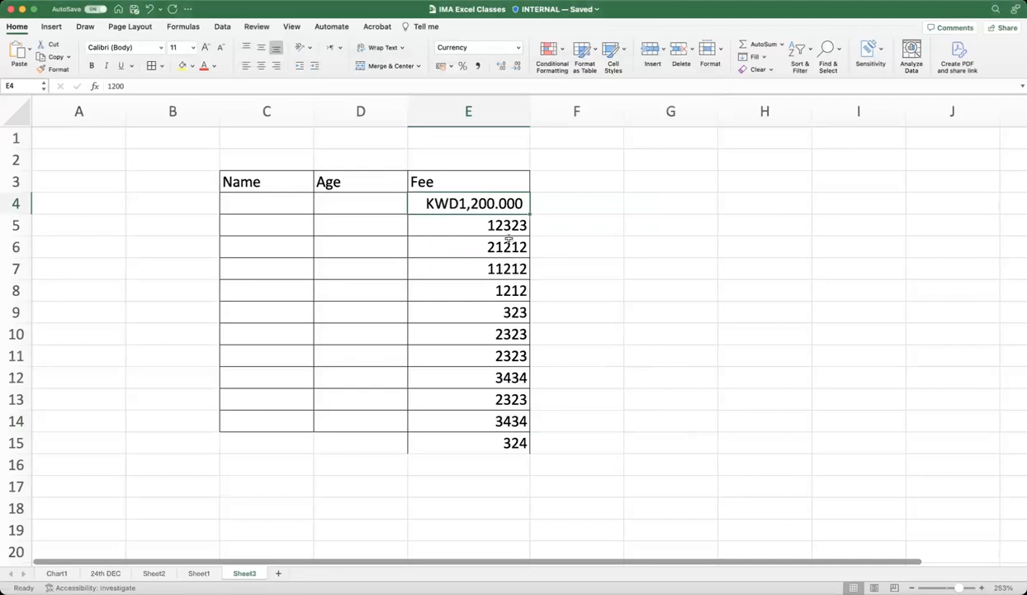
Step: Copy the formatting of cell E4 onto the whole range of fee values E4:E15 with Format Painter
{"action": "left_click", "coordinate": [53, 68]}
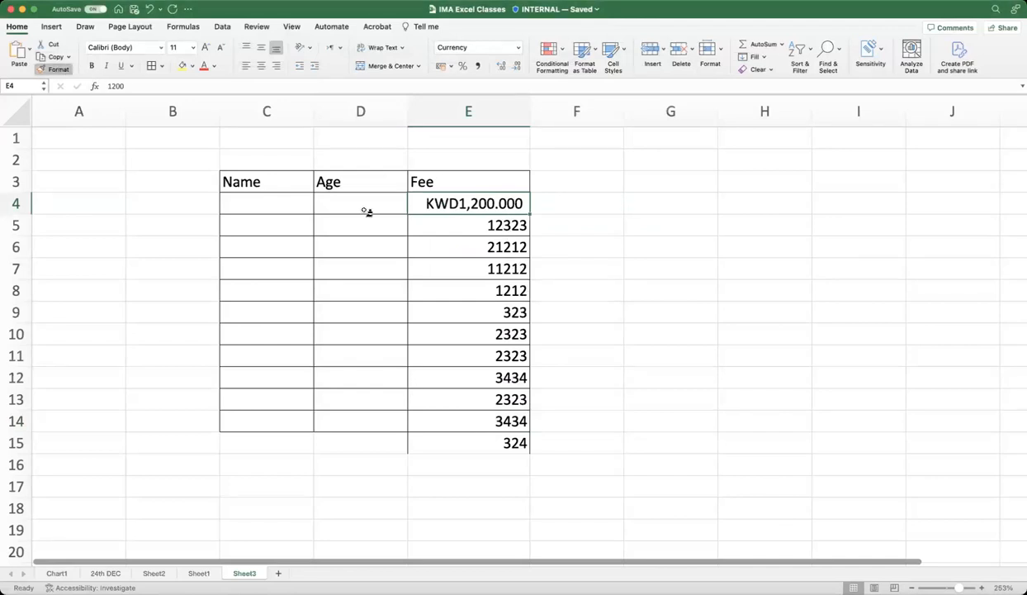
{"action": "left_click_drag", "start_coordinate": [460, 203], "coordinate": [461, 446]}
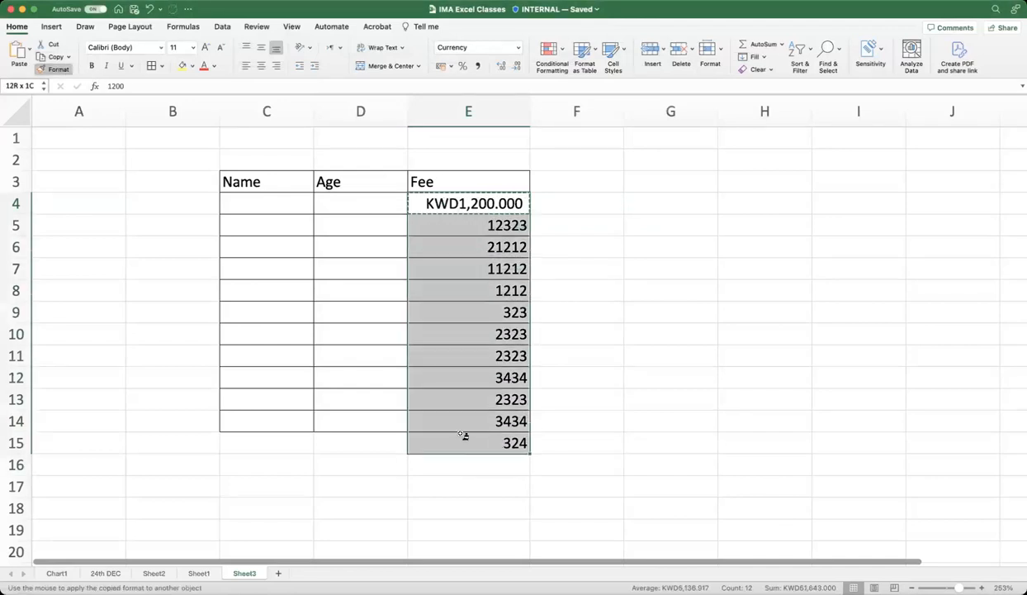
{"action": "left_click", "coordinate": [573, 352]}
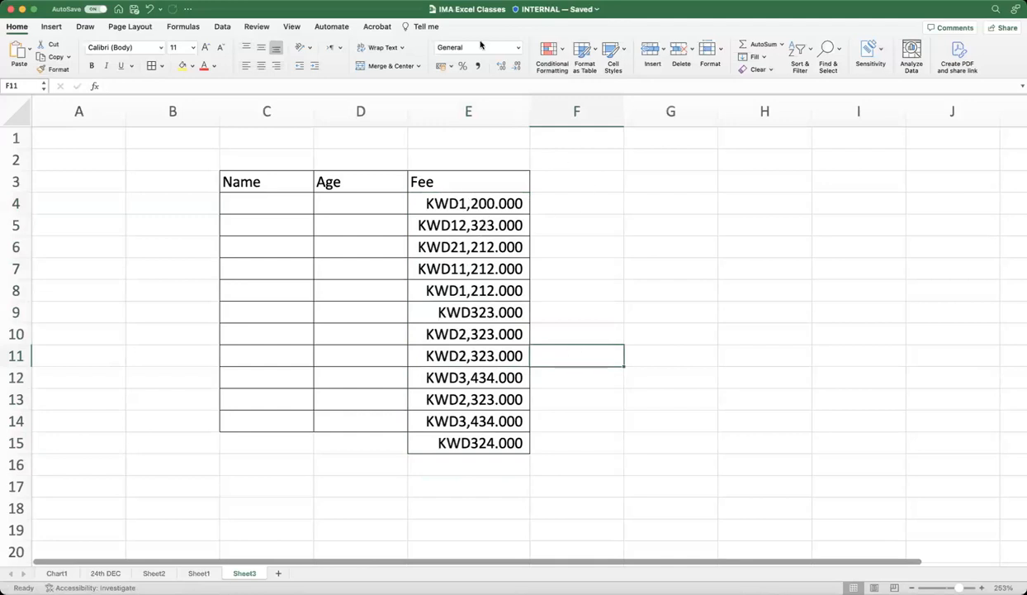
Step: Enter 23232 in cell F4 beside the first fee value and apply the Currency number format to it
{"action": "left_click", "coordinate": [593, 205]}
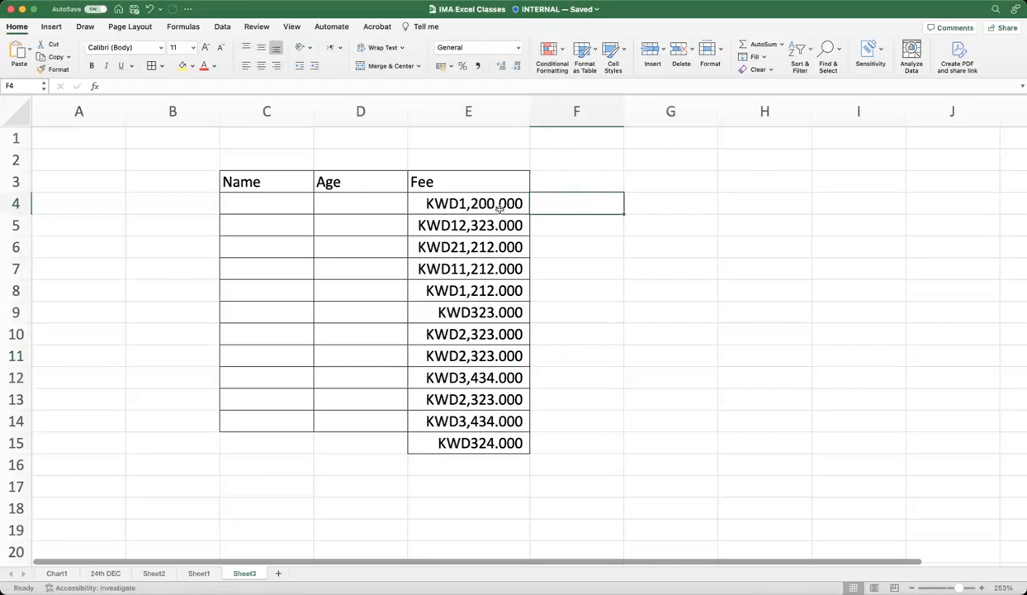
{"action": "left_click", "coordinate": [457, 465]}
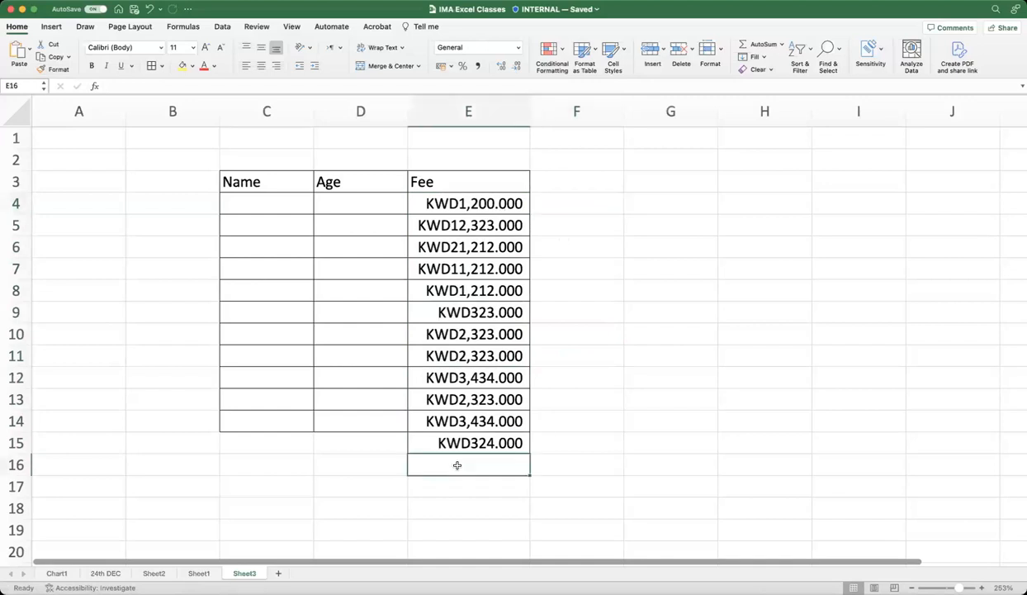
{"action": "left_click", "coordinate": [583, 203]}
{"action": "type", "text": "23232"}
{"action": "key", "text": "Return"}
{"action": "left_click", "coordinate": [583, 204]}
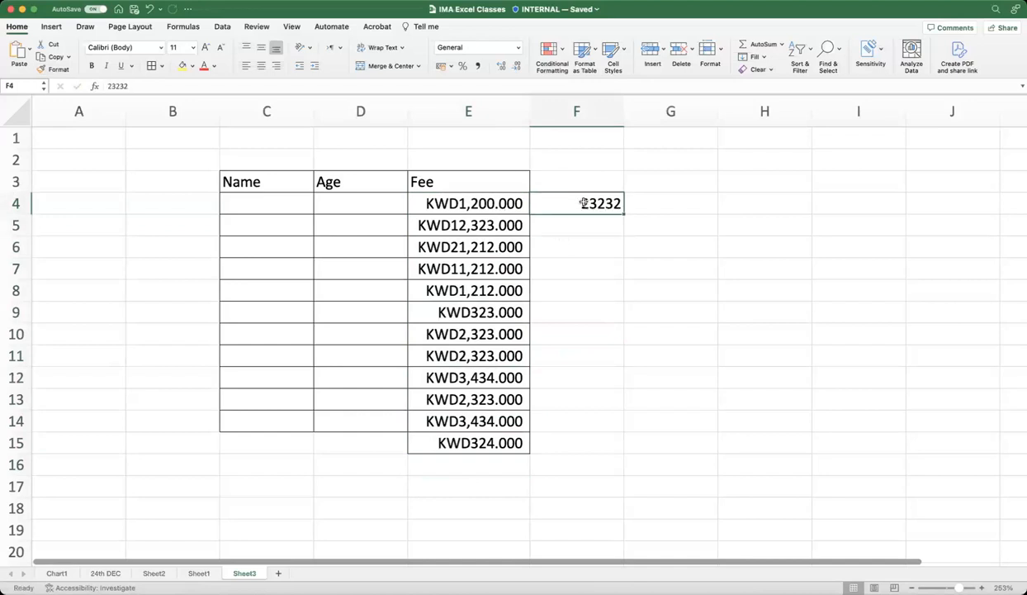
{"action": "left_click", "coordinate": [517, 51]}
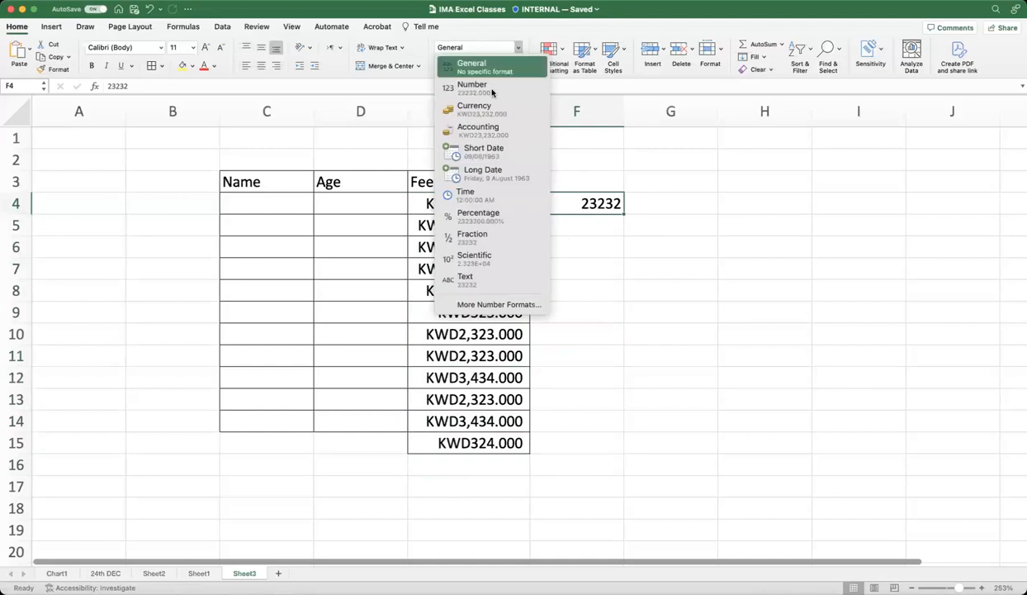
{"action": "left_click", "coordinate": [595, 422]}
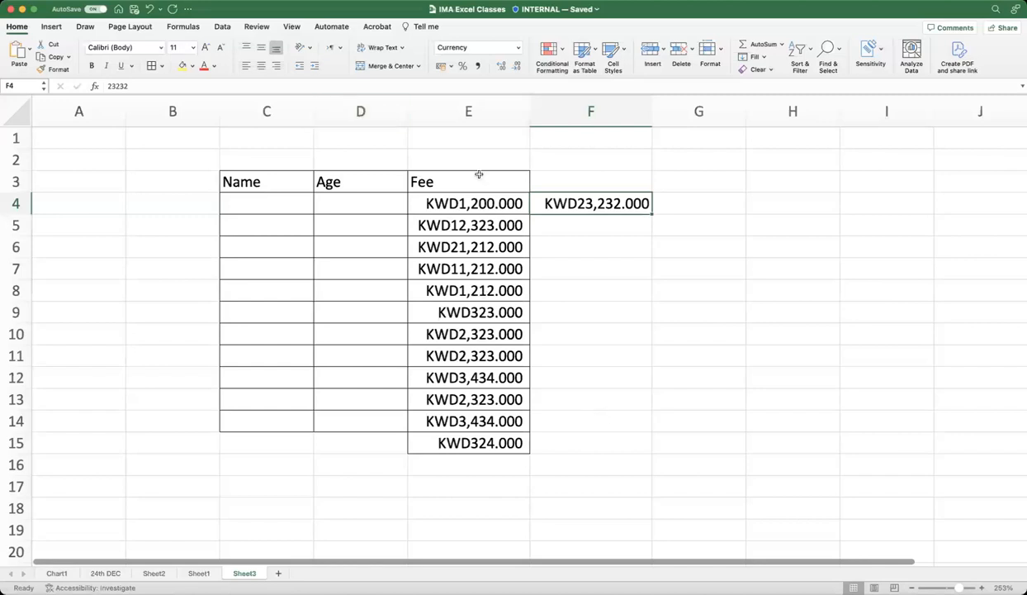
{"action": "left_click", "coordinate": [518, 47]}
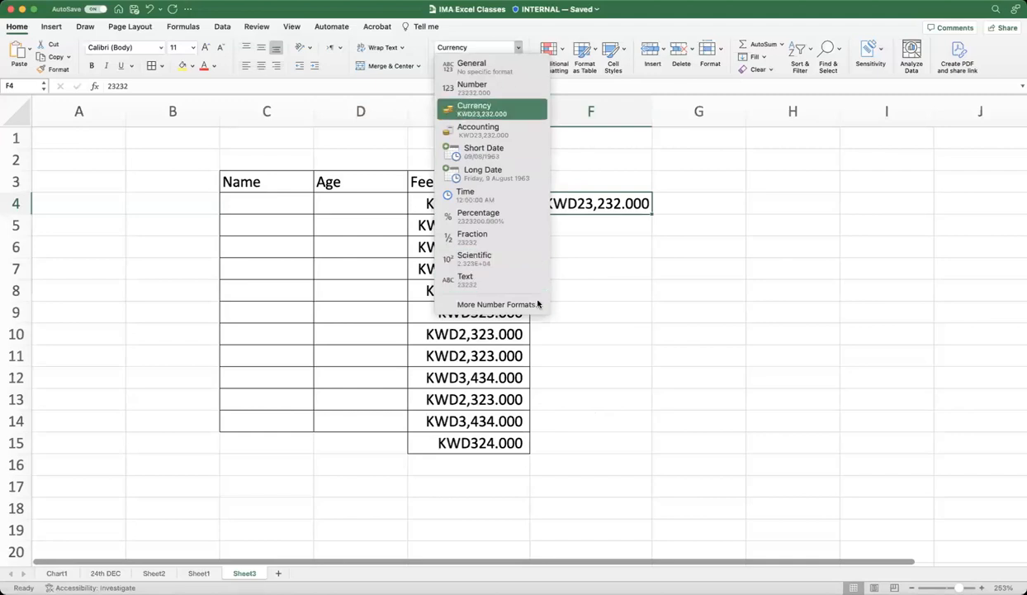
{"action": "left_click", "coordinate": [583, 261]}
{"action": "left_click", "coordinate": [582, 261]}
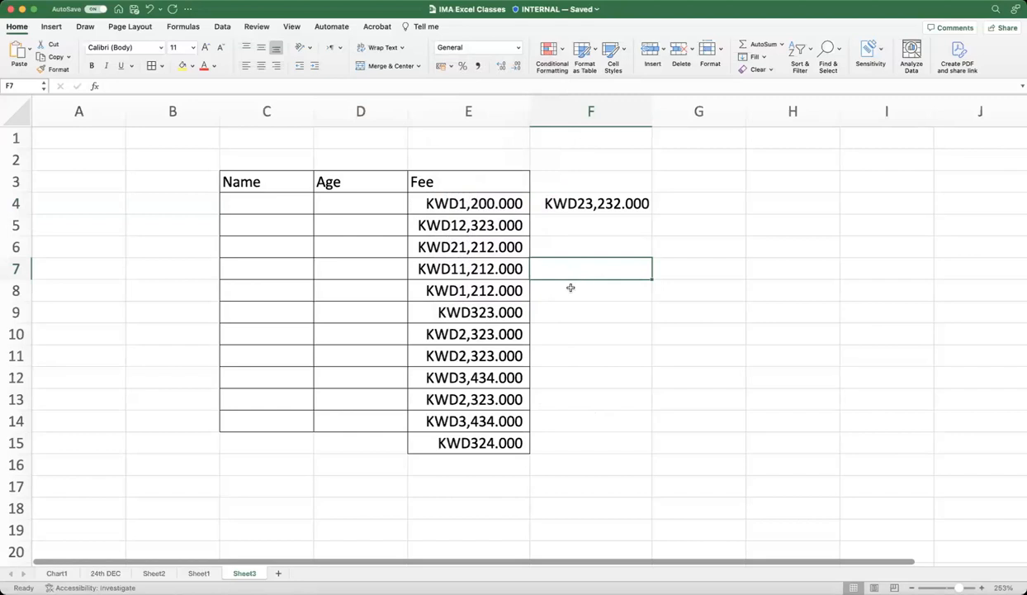
{"action": "left_click", "coordinate": [564, 208]}
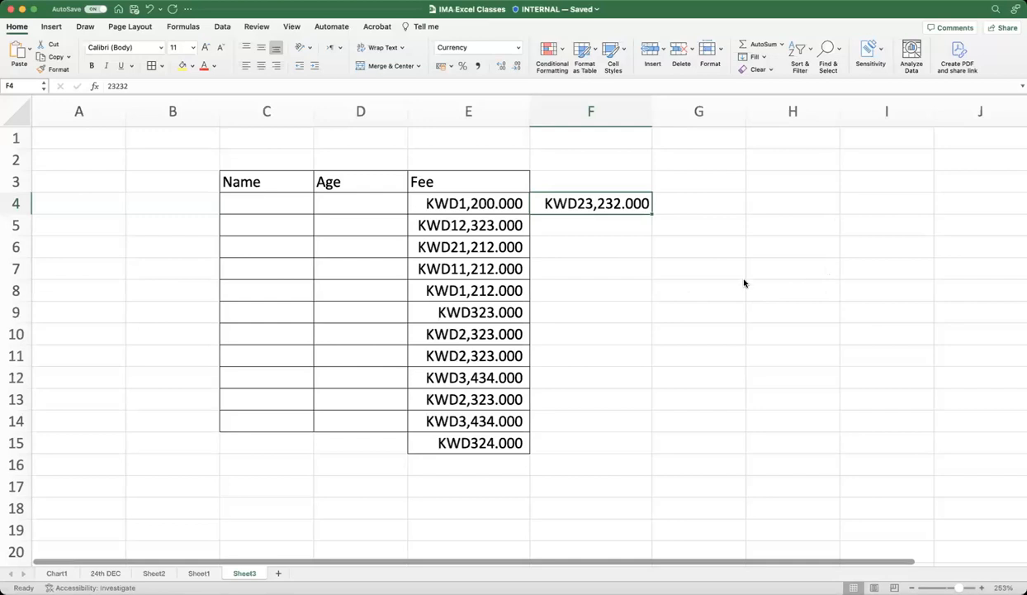
Step: Format the fee values in E4:E15 as Currency with the Indian rupee symbol ₹ English (en-IN)
{"action": "left_click_drag", "start_coordinate": [485, 204], "coordinate": [456, 444]}
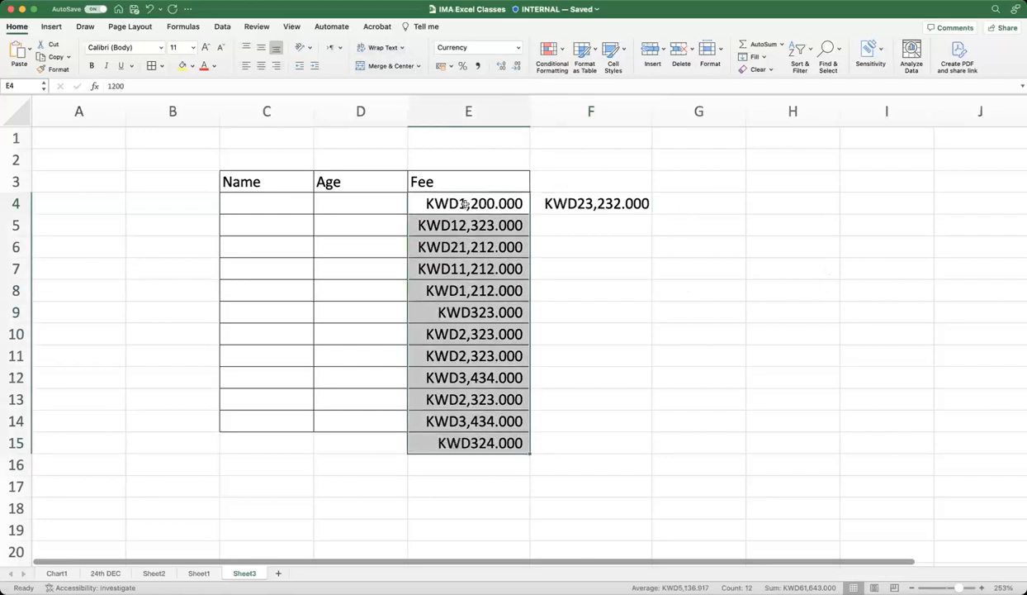
{"action": "left_click", "coordinate": [508, 47]}
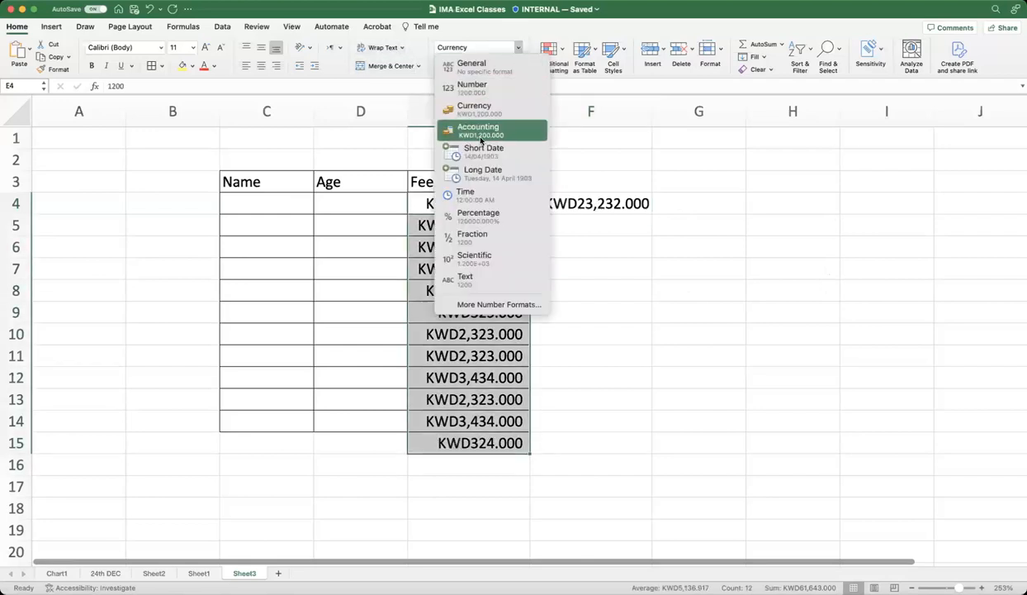
{"action": "left_click", "coordinate": [623, 265]}
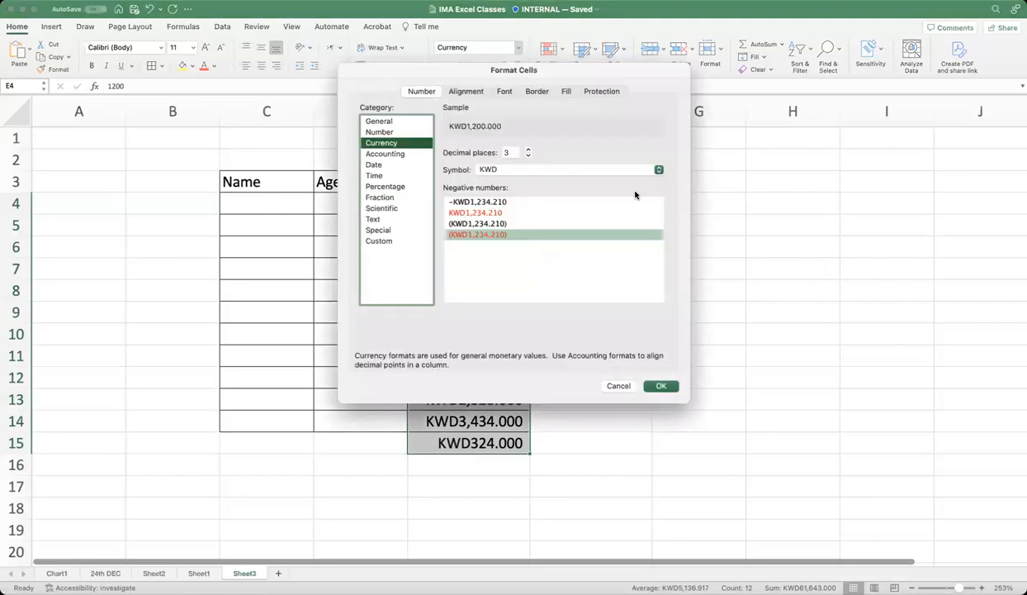
{"action": "left_click", "coordinate": [518, 169]}
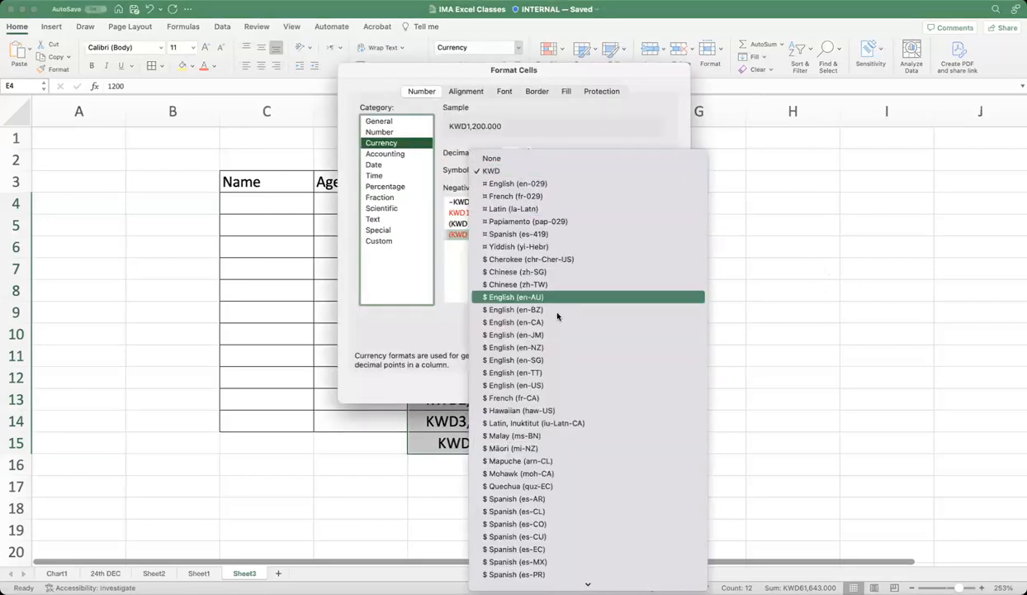
{"action": "scroll", "coordinate": [543, 320], "scroll_direction": "down", "scroll_amount": 10}
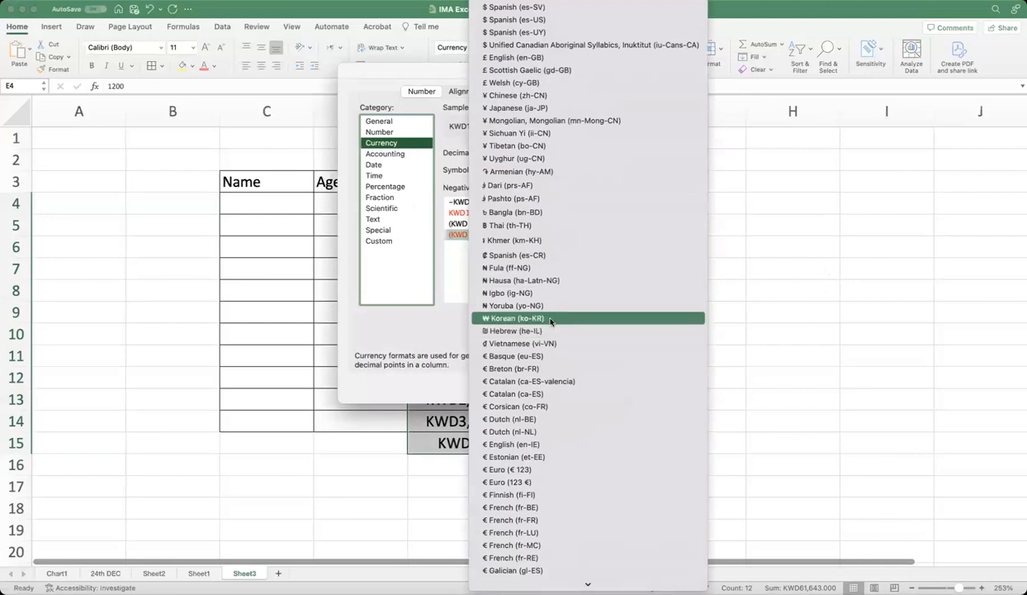
{"action": "scroll", "coordinate": [551, 321], "scroll_direction": "down", "scroll_amount": 15}
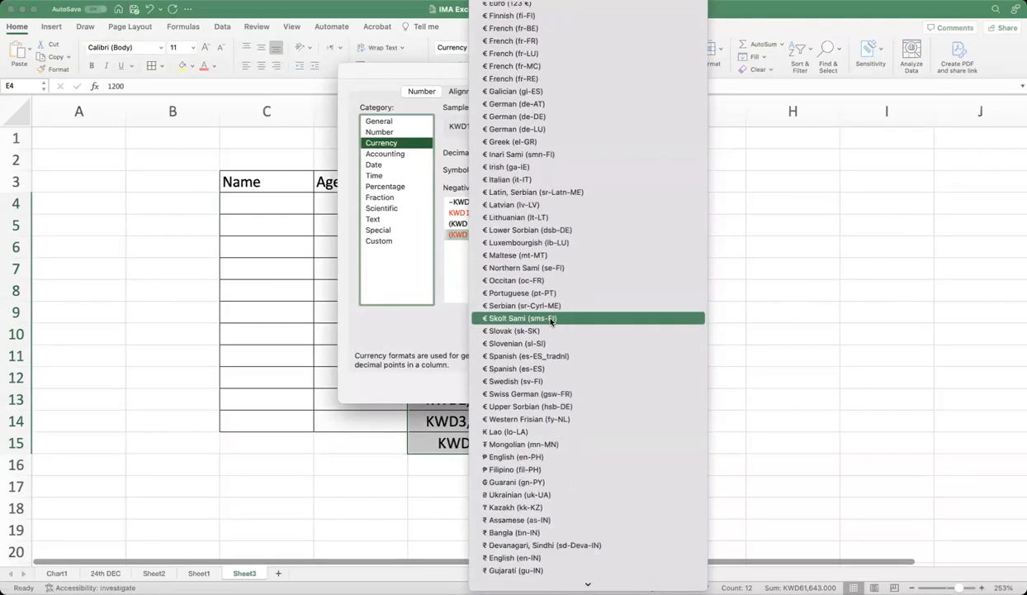
{"action": "left_click", "coordinate": [506, 341]}
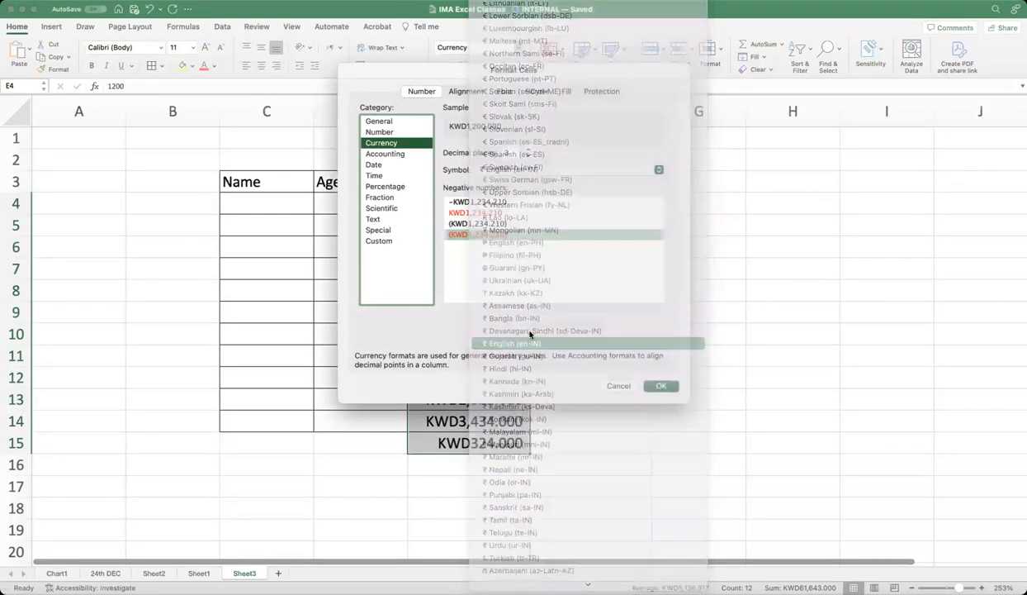
{"action": "left_click", "coordinate": [656, 385]}
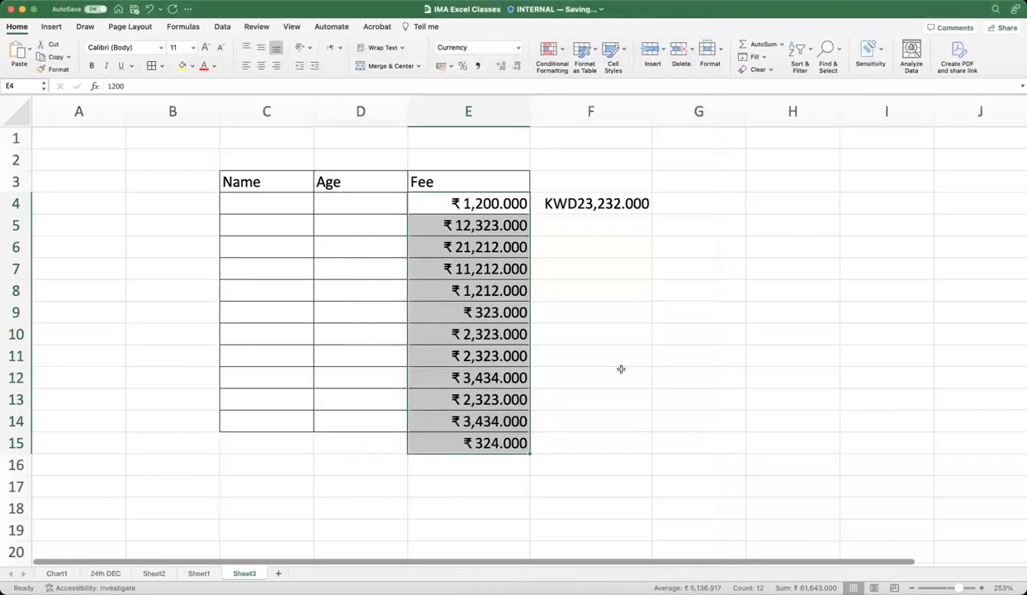
Step: Total the fee values in cell E17 with the formula =sum(E4:E15)
{"action": "left_click", "coordinate": [488, 484]}
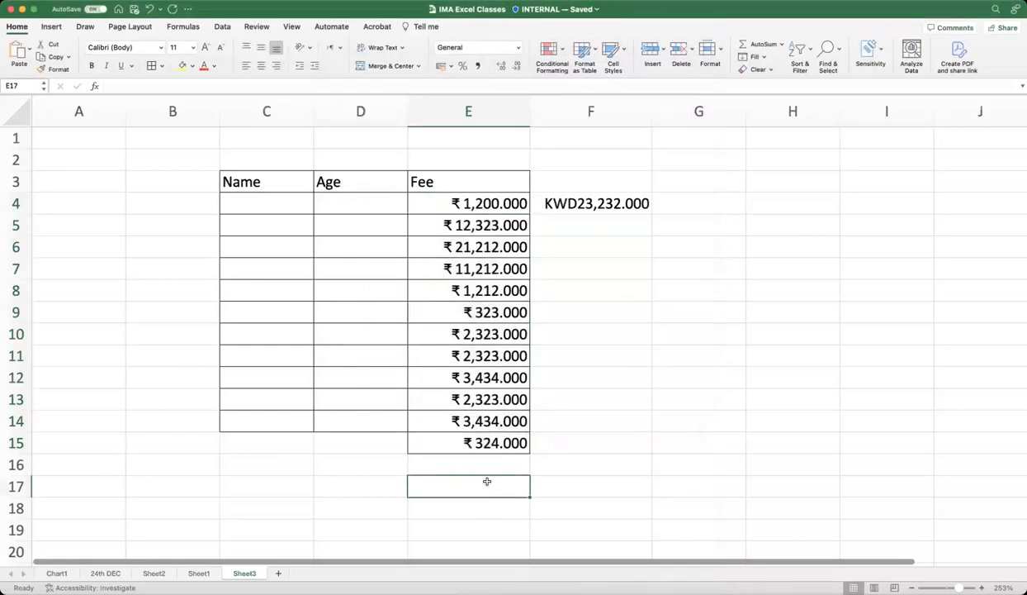
{"action": "type", "text": "=sum"}
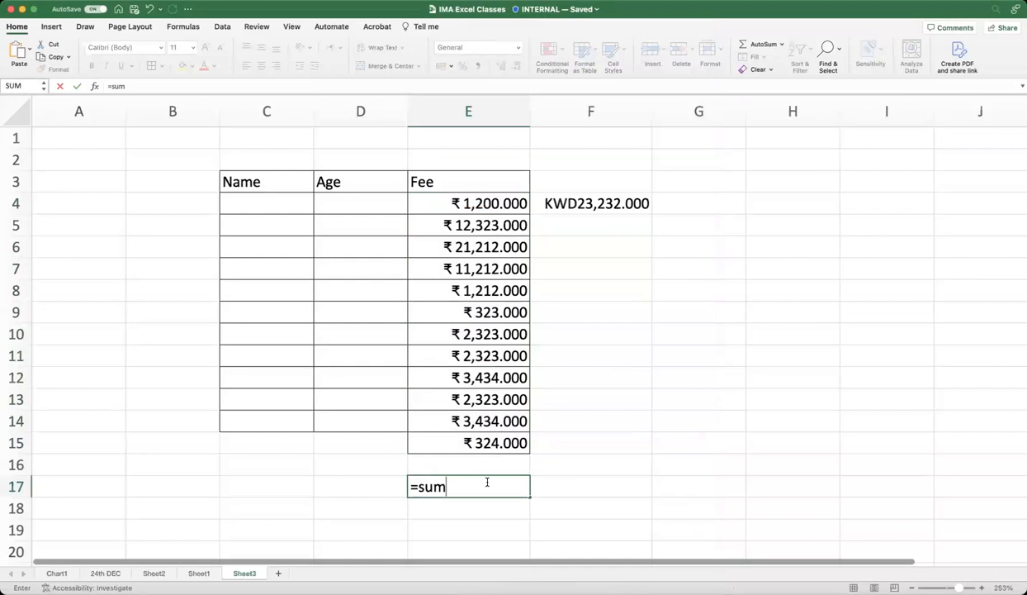
{"action": "type", "text": "("}
{"action": "left_click_drag", "start_coordinate": [487, 205], "coordinate": [485, 446]}
{"action": "type", "text": ")"}
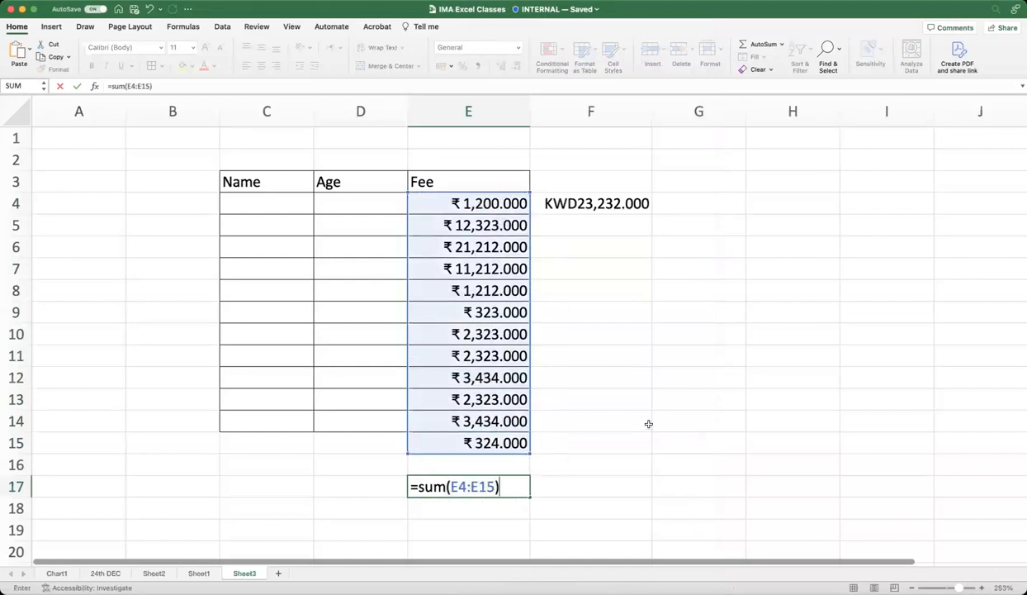
{"action": "key", "text": "Return"}
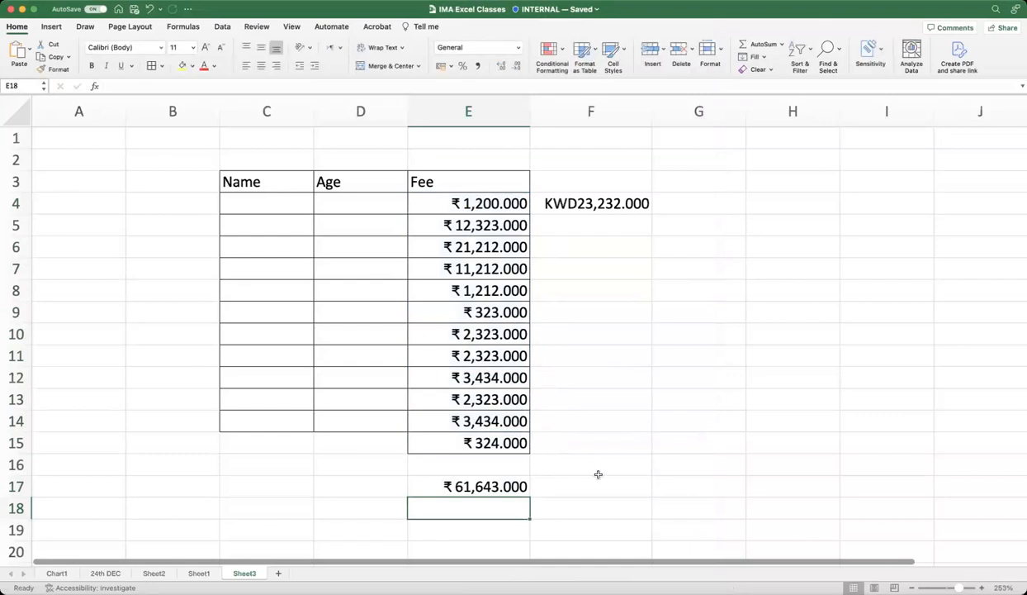
{"action": "left_click_drag", "start_coordinate": [458, 201], "coordinate": [456, 441]}
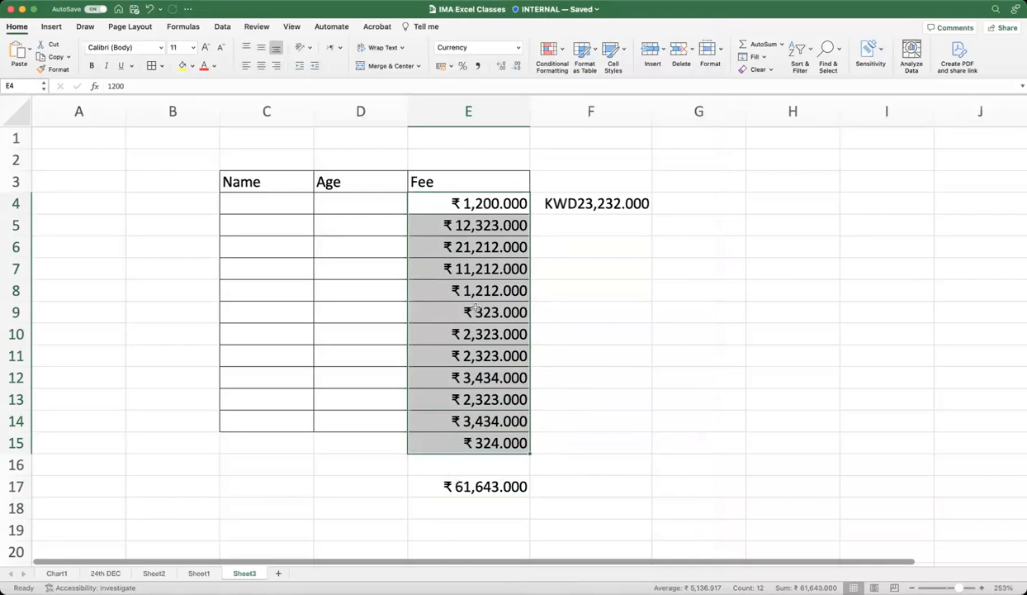
{"action": "left_click", "coordinate": [477, 487]}
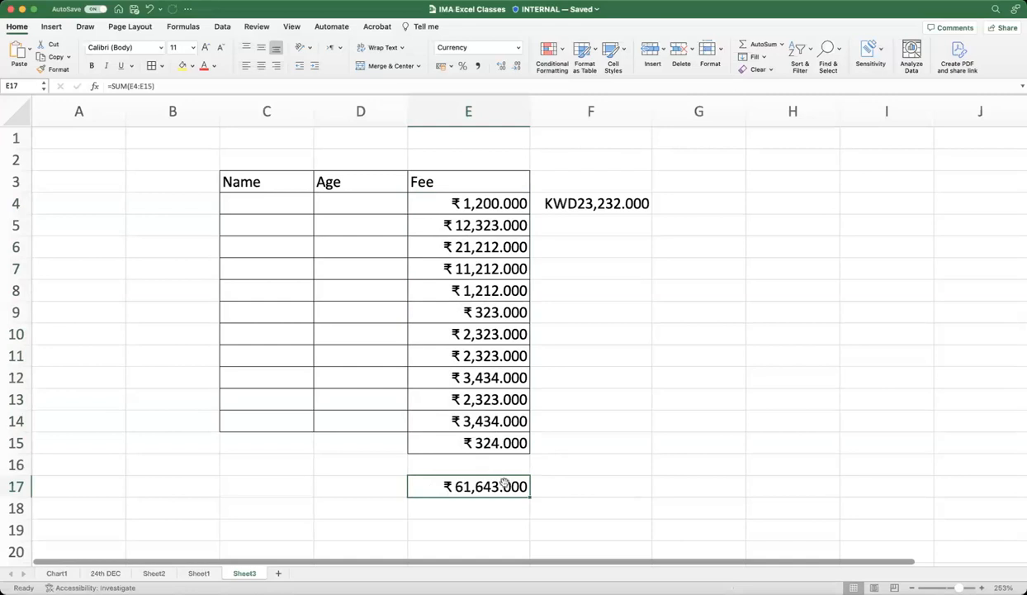
{"action": "left_click", "coordinate": [486, 521]}
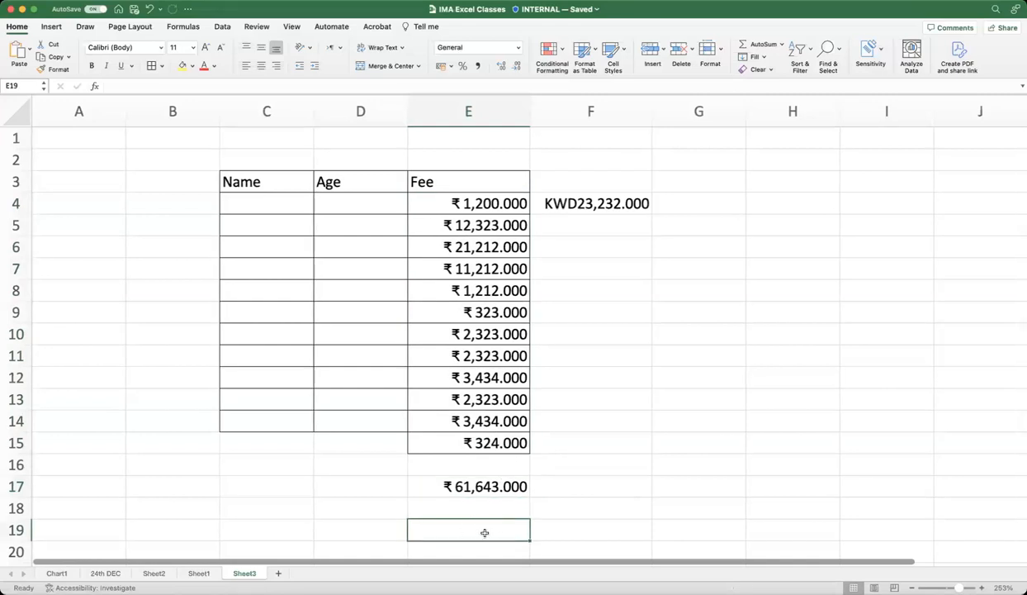
Step: Copy the formatting of cell E4 down column E, past the last fee value and below row 20, with Format Painter
{"action": "left_click", "coordinate": [445, 204]}
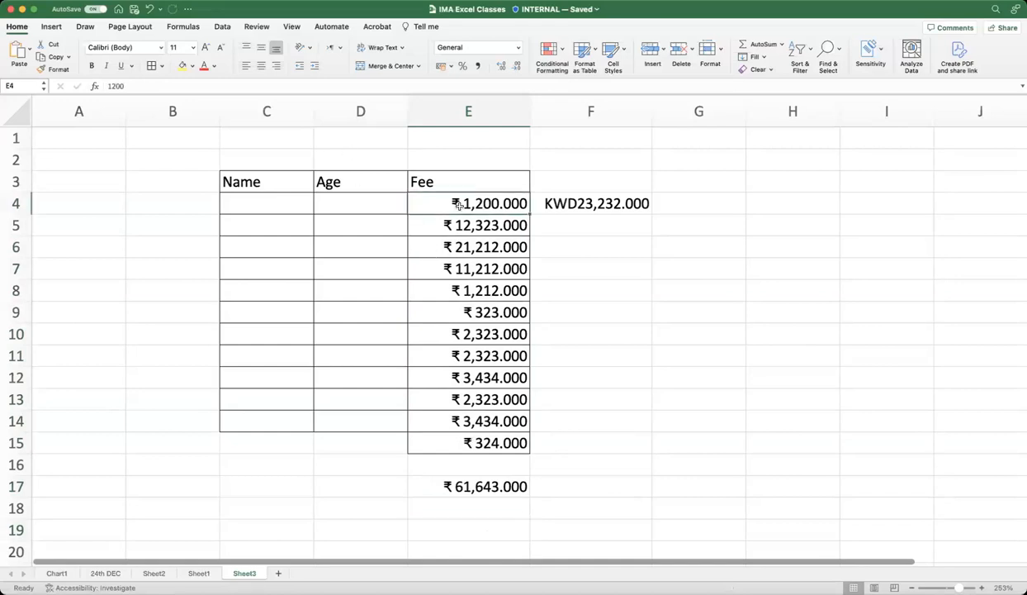
{"action": "left_click", "coordinate": [48, 72]}
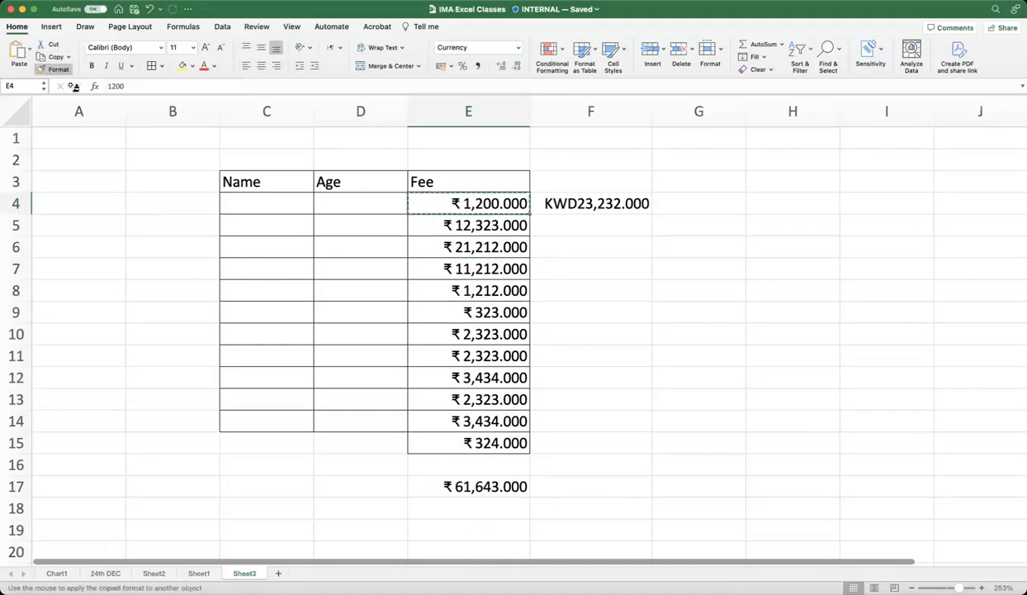
{"action": "left_click_drag", "start_coordinate": [470, 203], "coordinate": [462, 555]}
{"action": "left_click", "coordinate": [553, 446]}
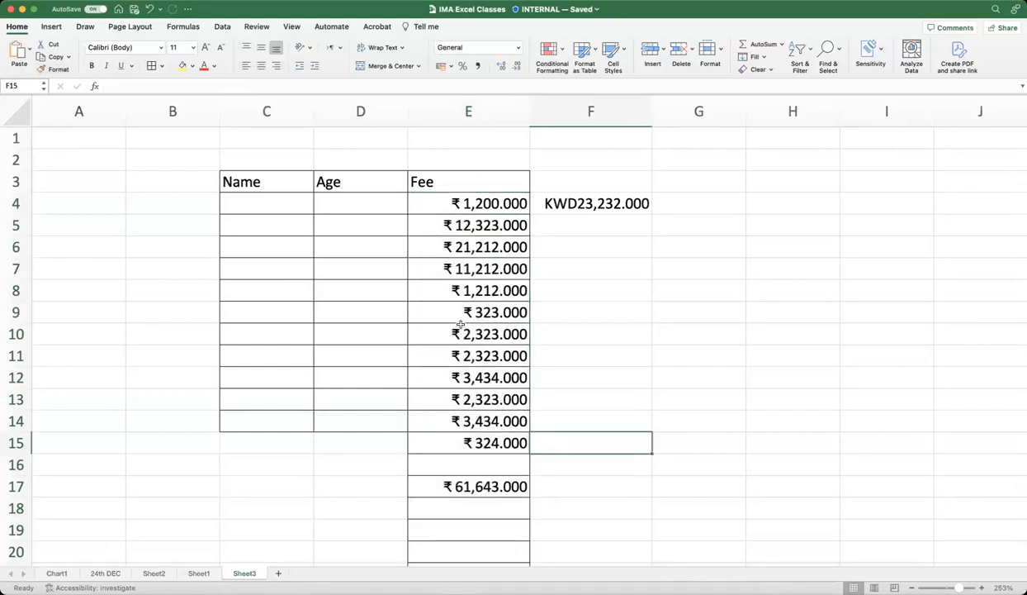
Step: Test the copied format in cell E19 by entering dsfsdf and replacing it with 324234, and clear the cell
{"action": "scroll", "coordinate": [499, 516], "scroll_direction": "down", "scroll_amount": 1}
{"action": "left_click", "coordinate": [497, 525]}
{"action": "type", "text": "dsfsdf"}
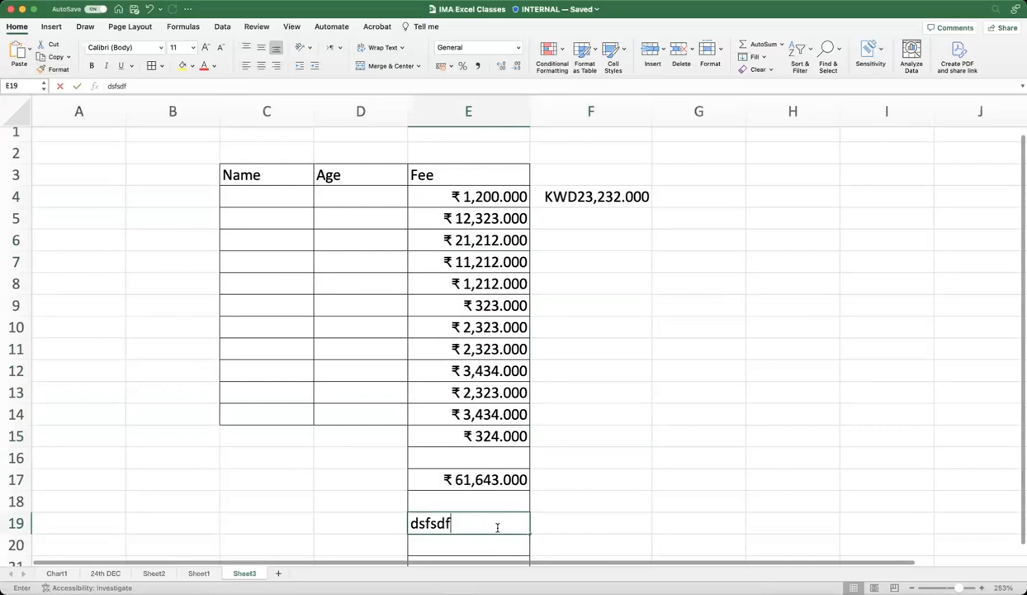
{"action": "key", "text": "Return"}
{"action": "left_click", "coordinate": [498, 525]}
{"action": "type", "text": "324234"}
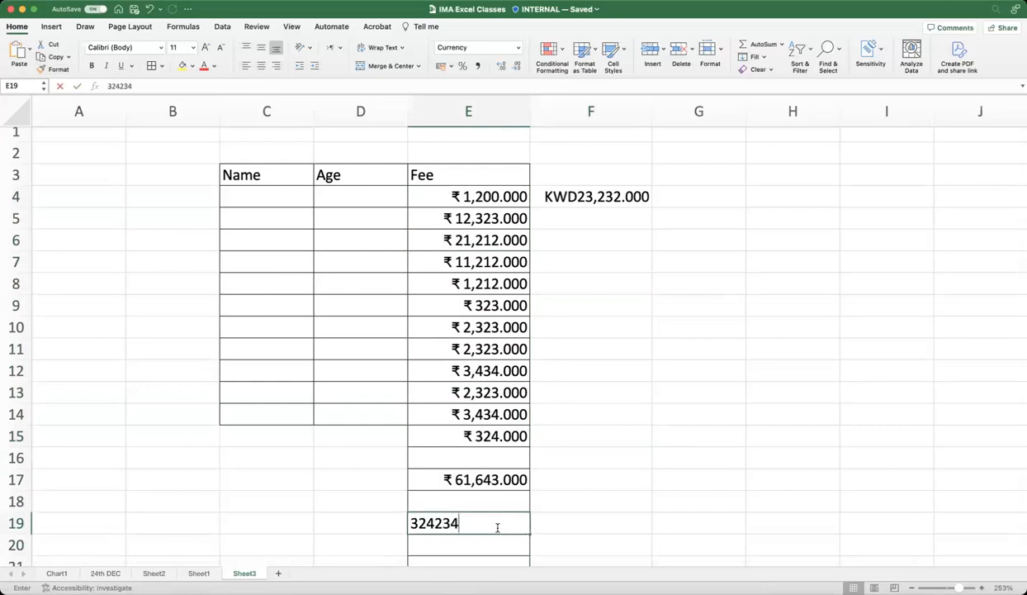
{"action": "key", "text": "Return"}
{"action": "left_click", "coordinate": [498, 527]}
{"action": "key", "text": "Delete"}
{"action": "left_click_drag", "start_coordinate": [482, 512], "coordinate": [538, 480]}
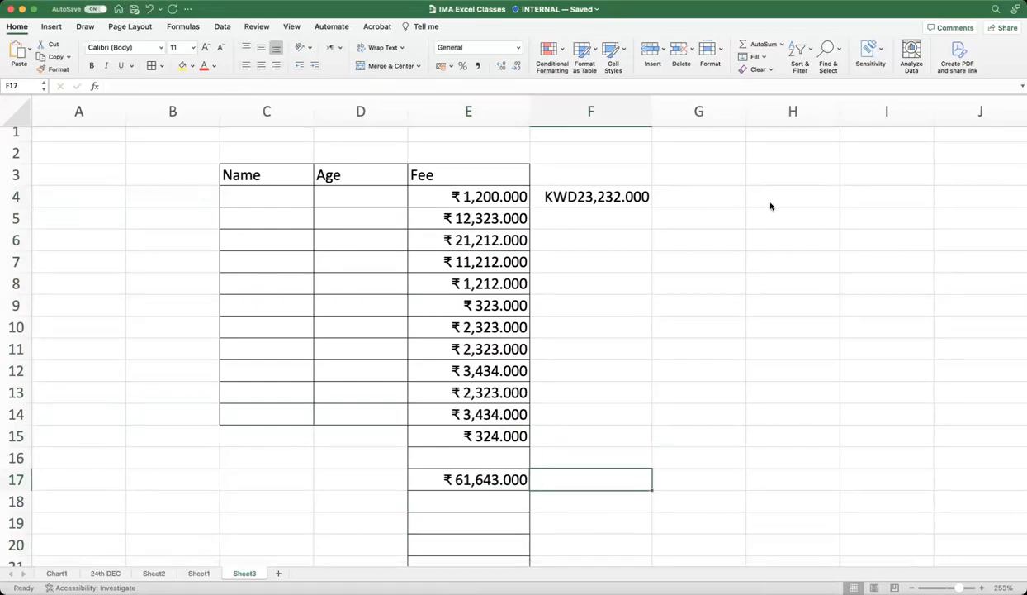
{"action": "left_click", "coordinate": [537, 328]}
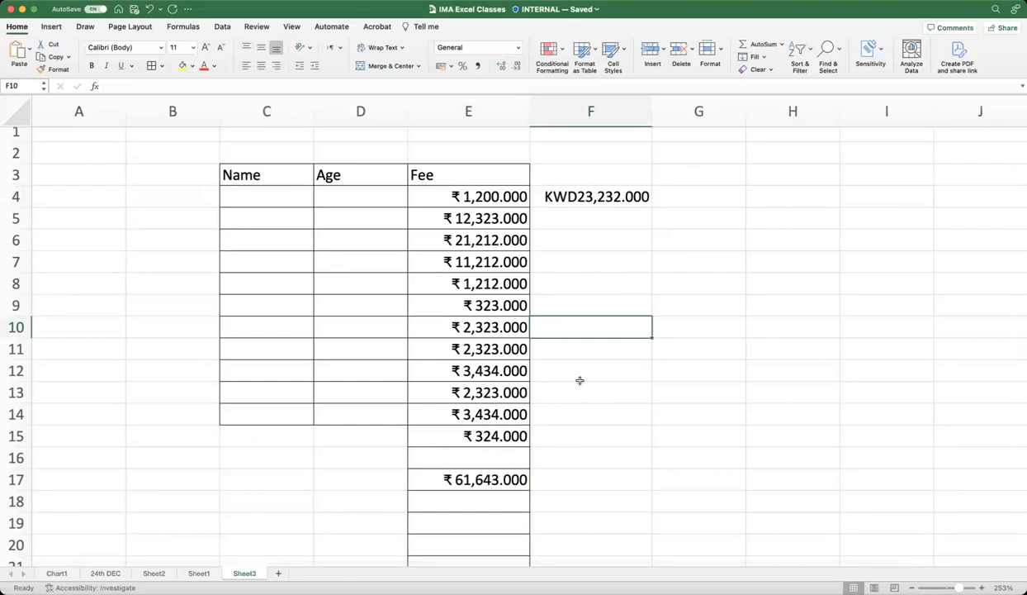
Step: Switch to the 24th DEC sheet and select the Name cells C6:C22 of the student table
{"action": "left_click", "coordinate": [104, 573]}
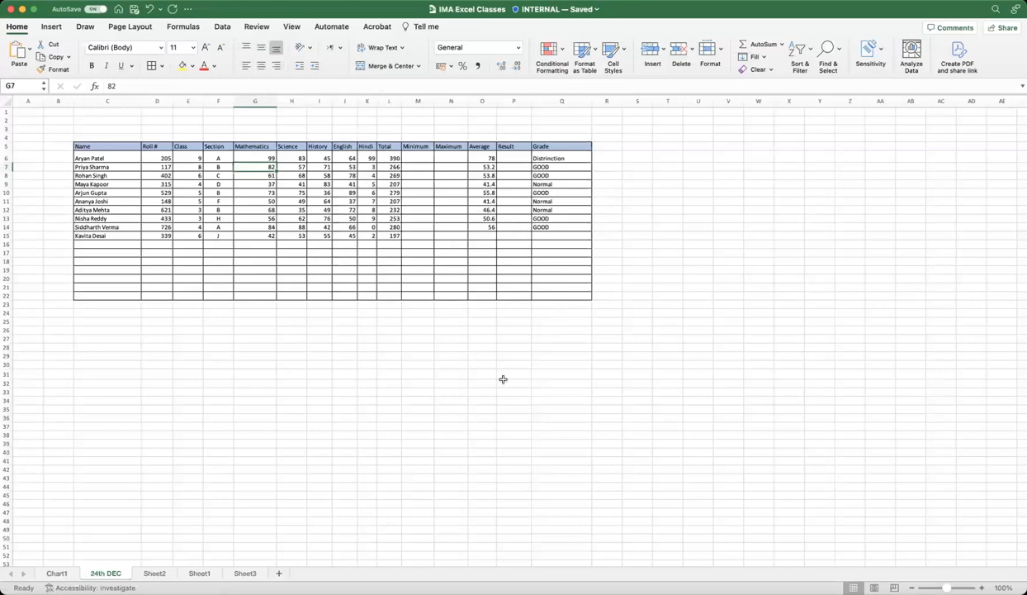
{"action": "left_click", "coordinate": [555, 408]}
{"action": "scroll", "coordinate": [495, 323], "scroll_direction": "up", "scroll_amount": 5}
{"action": "scroll", "coordinate": [495, 322], "scroll_direction": "up", "scroll_amount": 3}
{"action": "scroll", "coordinate": [299, 248], "scroll_direction": "up", "scroll_amount": 3}
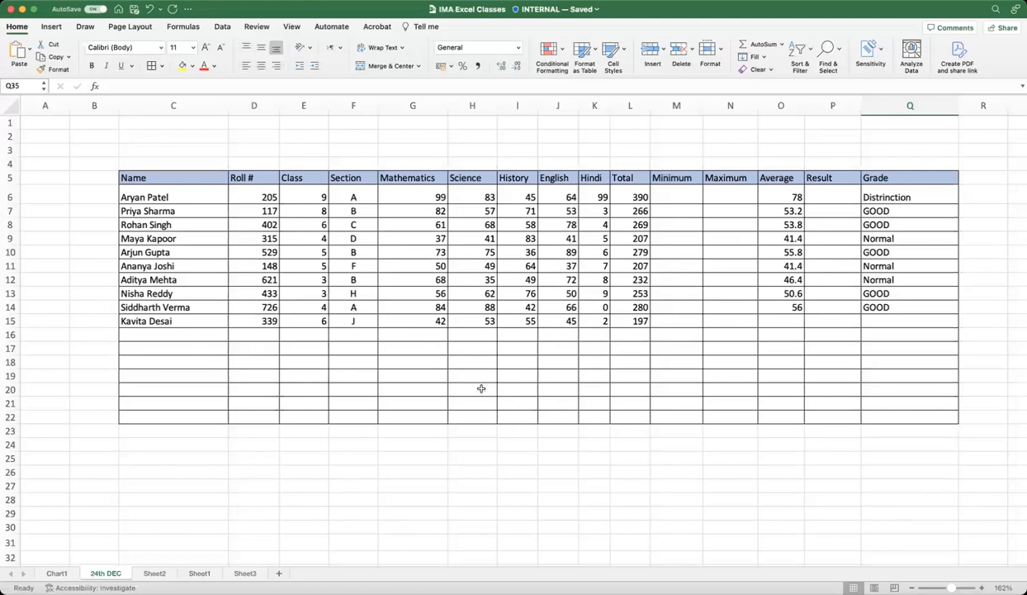
{"action": "left_click", "coordinate": [187, 225]}
{"action": "left_click_drag", "start_coordinate": [177, 199], "coordinate": [170, 417]}
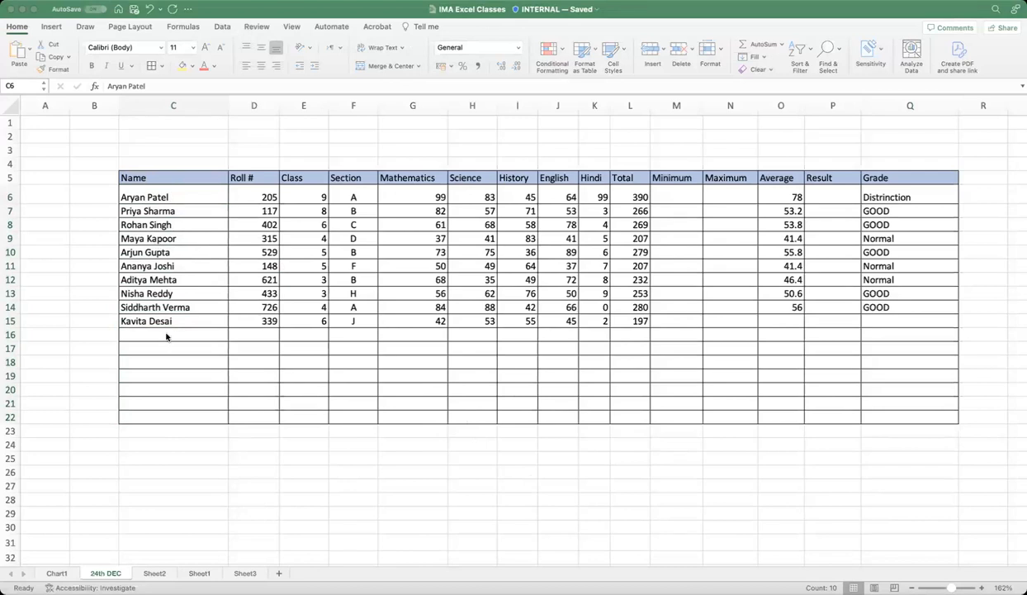
{"action": "left_click", "coordinate": [405, 360]}
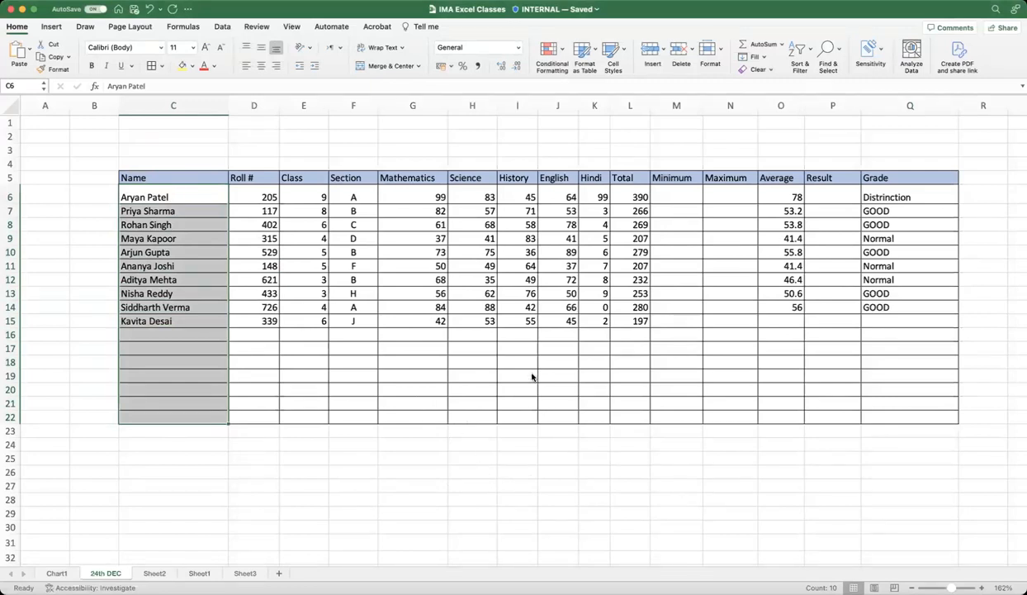
Step: Switch to ChatGPT in the browser and ask it to "give me 20 names of indian school students"
{"action": "key", "text": "super+Tab"}
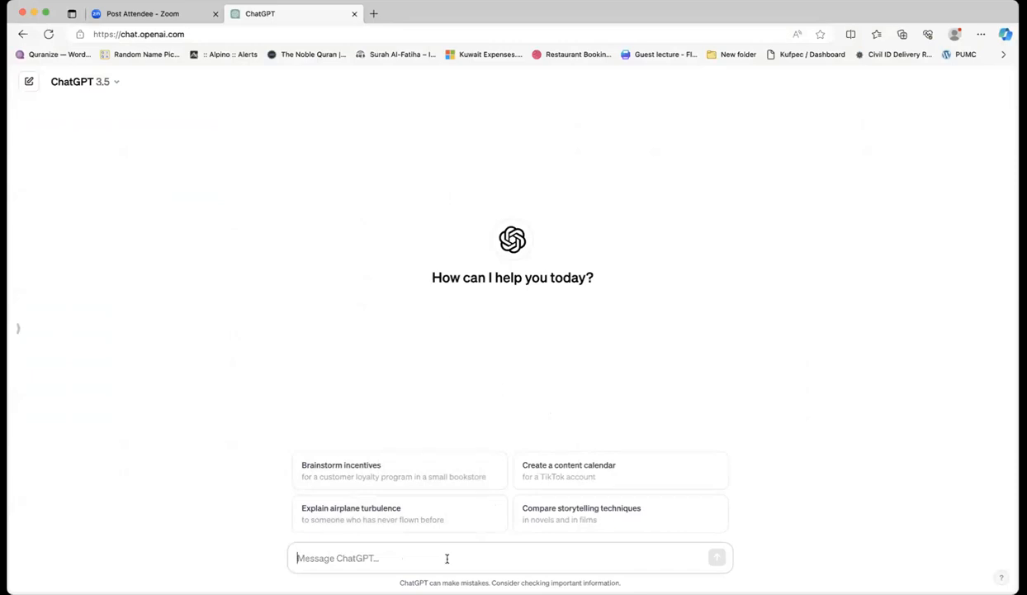
{"action": "type", "text": "g"}
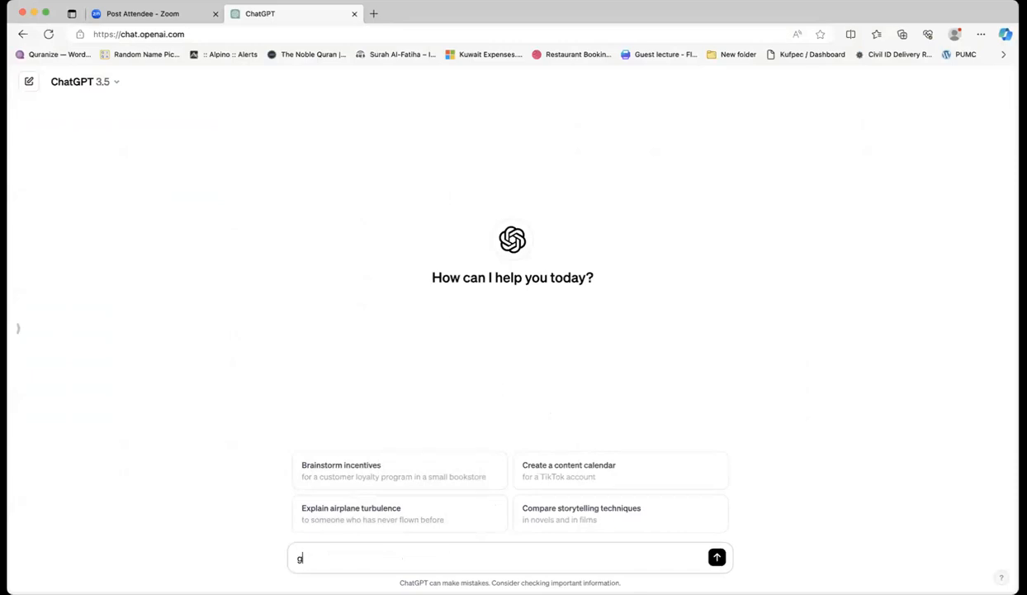
{"action": "type", "text": "ive me 20 names of indian school students"}
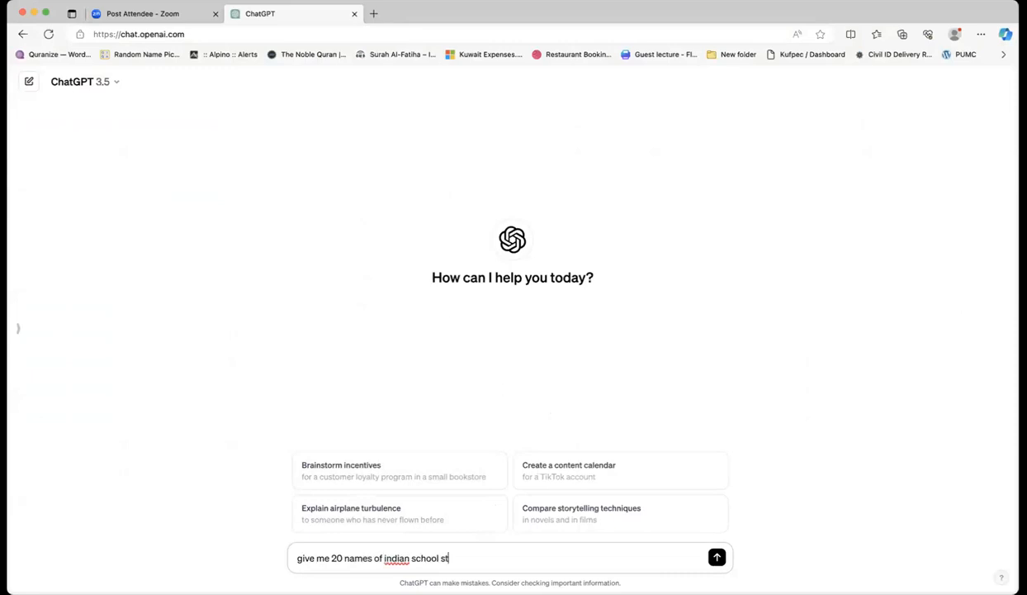
{"action": "key", "text": "Return"}
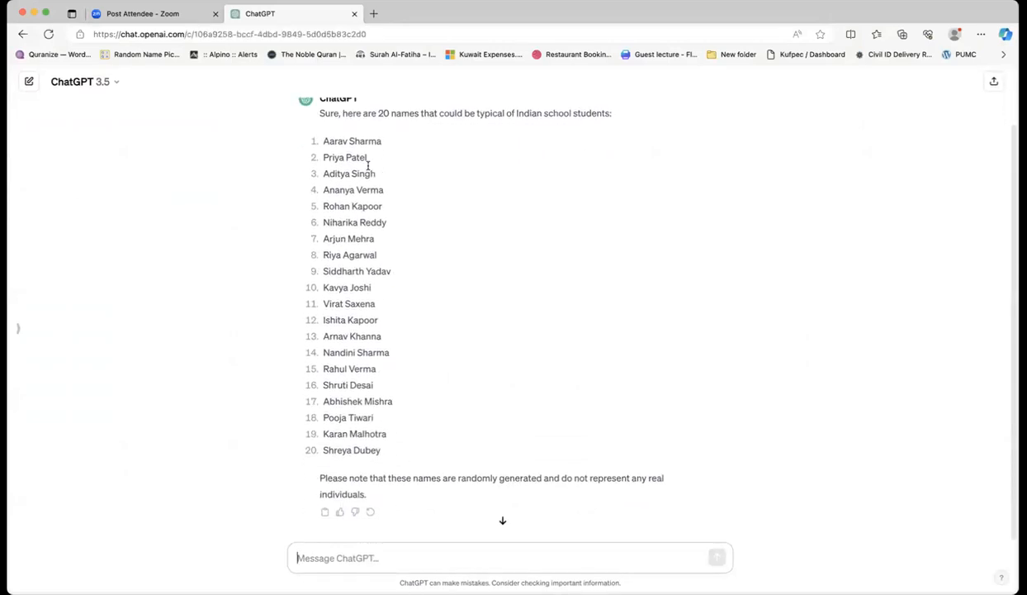
Step: Copy the 20 generated names, paste them into the Excel student table from C6 down, and undo the paste
{"action": "left_click_drag", "start_coordinate": [323, 140], "coordinate": [388, 449]}
{"action": "key", "text": "super+c"}
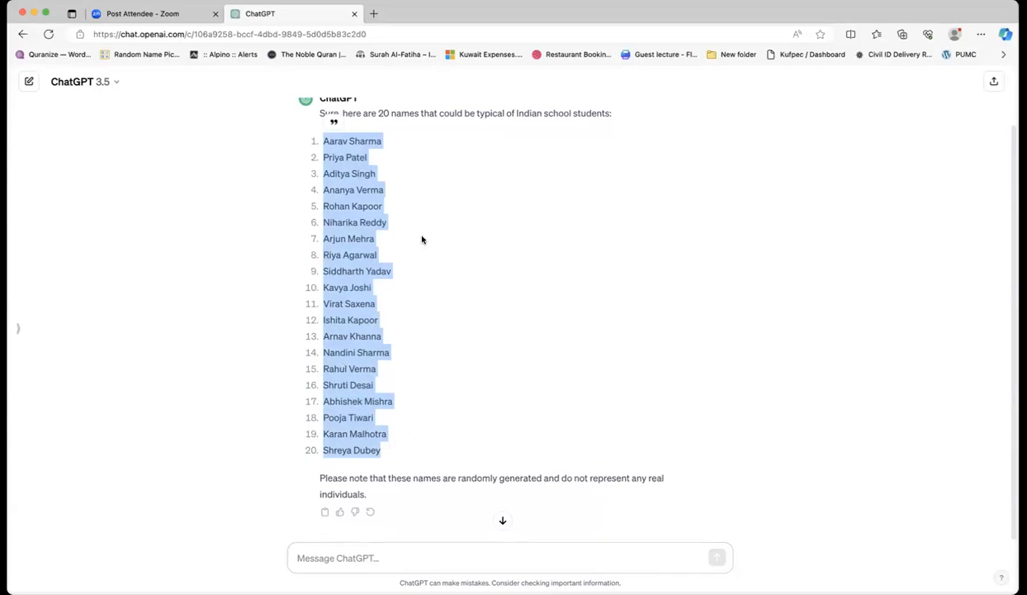
{"action": "key", "text": "super+Tab"}
{"action": "left_click_drag", "start_coordinate": [175, 197], "coordinate": [163, 419]}
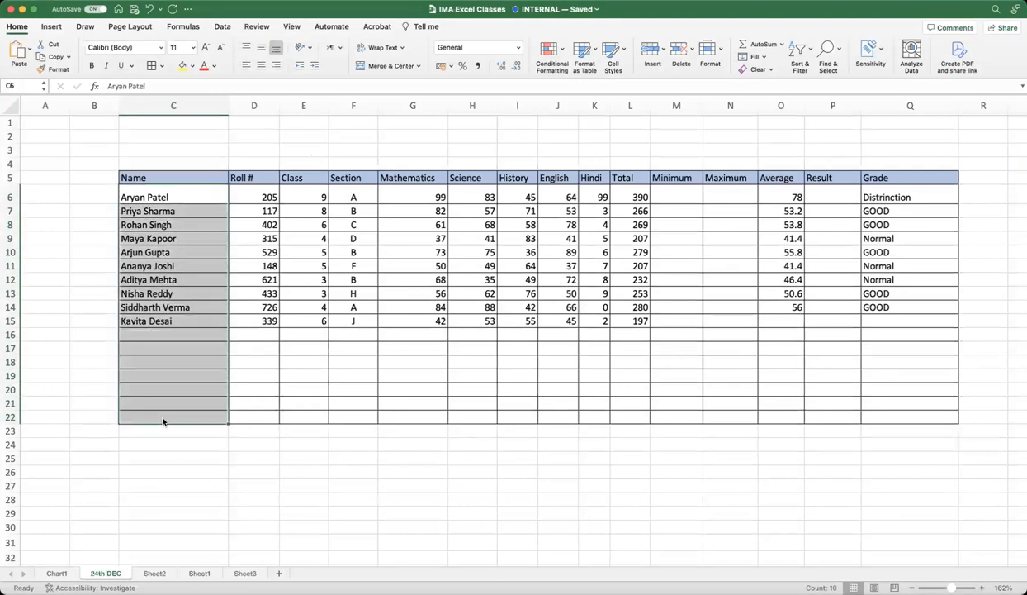
{"action": "key", "text": "super+v"}
{"action": "key", "text": "super+z"}
{"action": "left_click", "coordinate": [295, 414]}
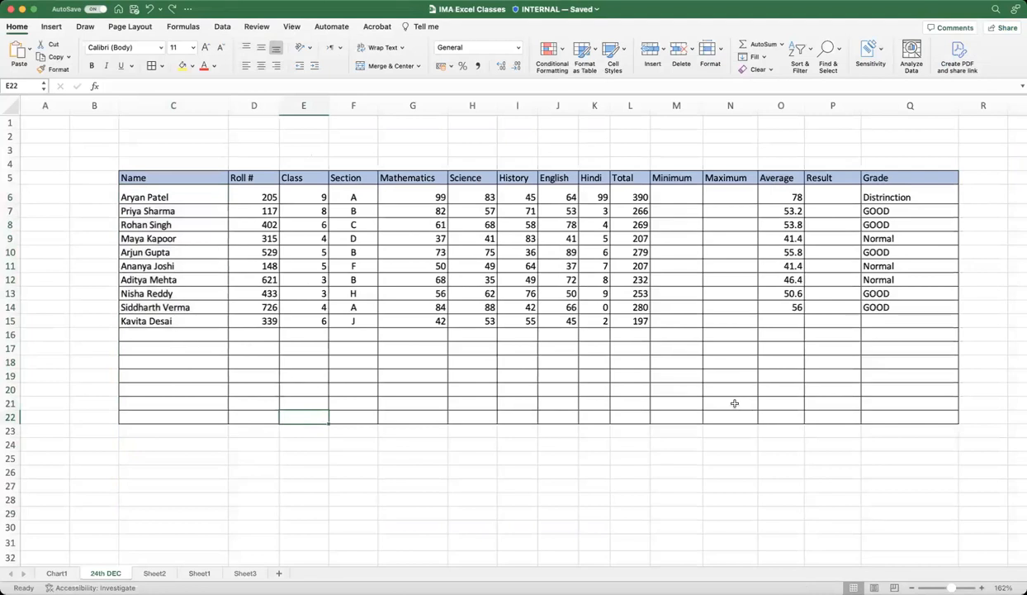
{"action": "left_click", "coordinate": [400, 400]}
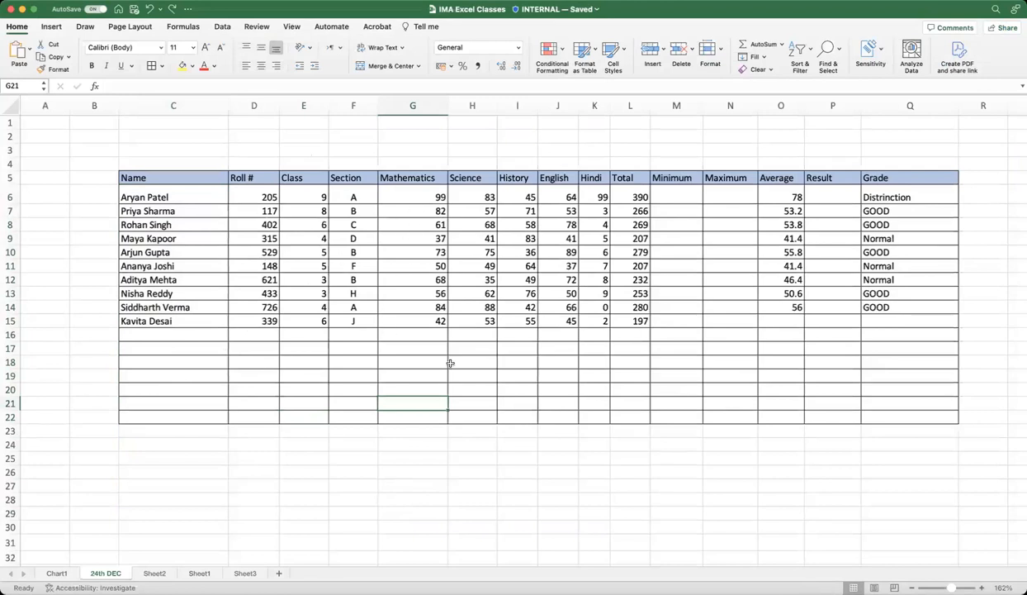
{"action": "scroll", "coordinate": [513, 395], "scroll_direction": "right", "scroll_amount": 3}
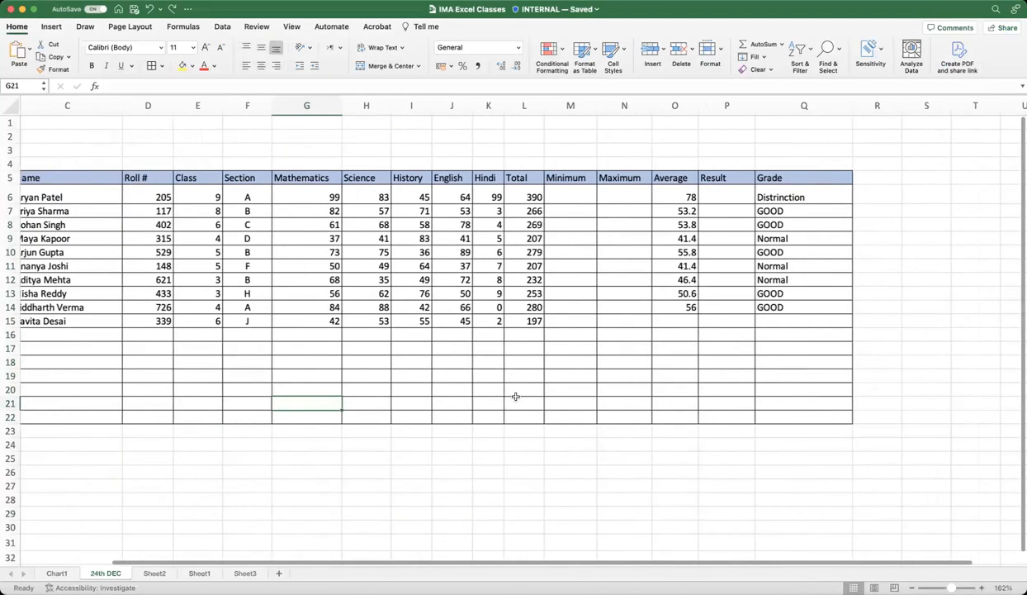
Step: Examine the first student's row from the Name cell through the subject marks to the Total in L6
{"action": "left_click", "coordinate": [291, 192]}
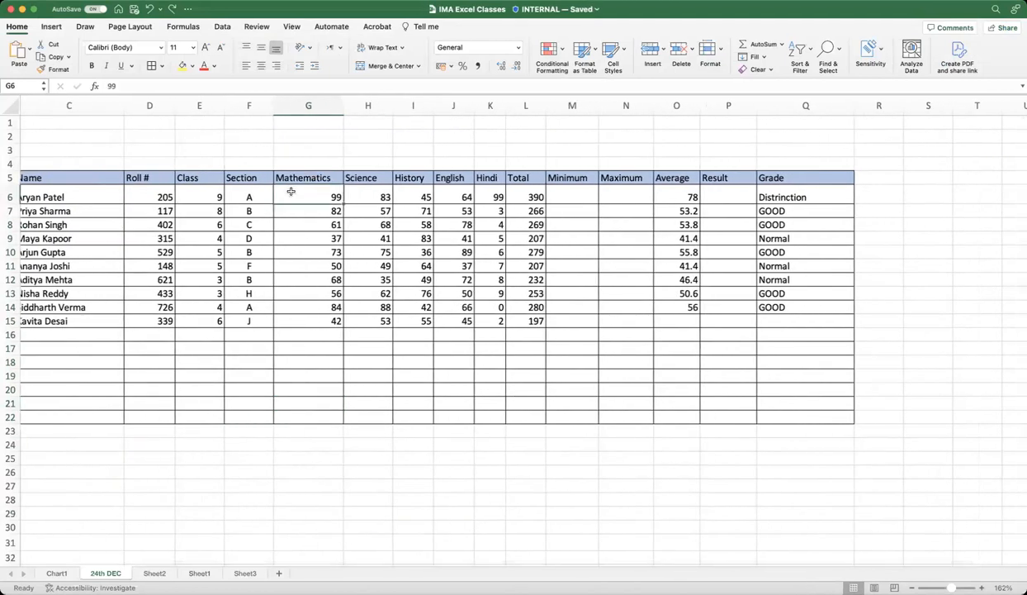
{"action": "key", "text": "Left"}
{"action": "key", "text": "Left"}
{"action": "key", "text": "Left"}
{"action": "key", "text": "Left"}
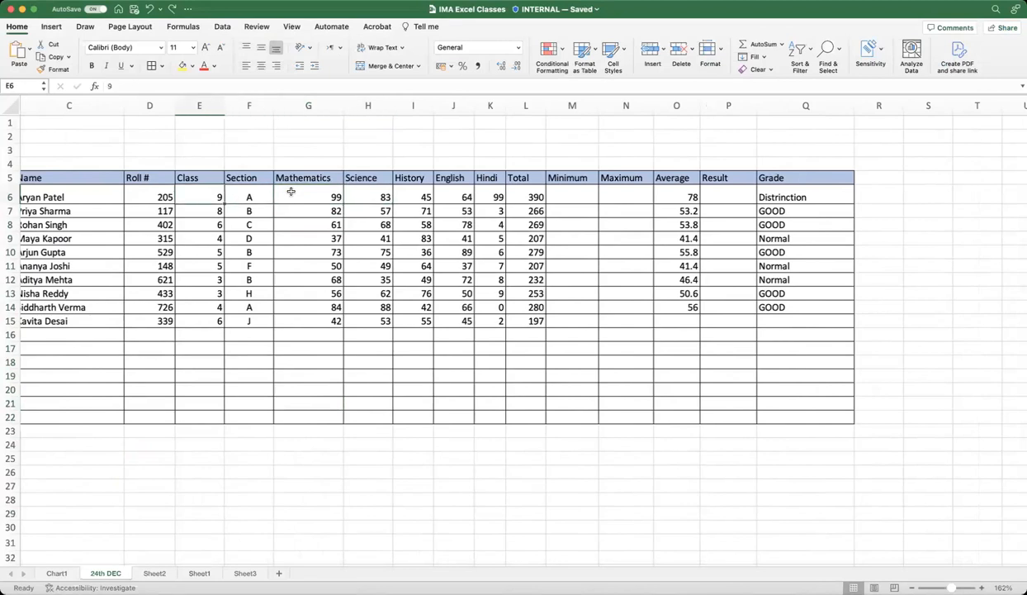
{"action": "key", "text": "Left"}
{"action": "key", "text": "Right"}
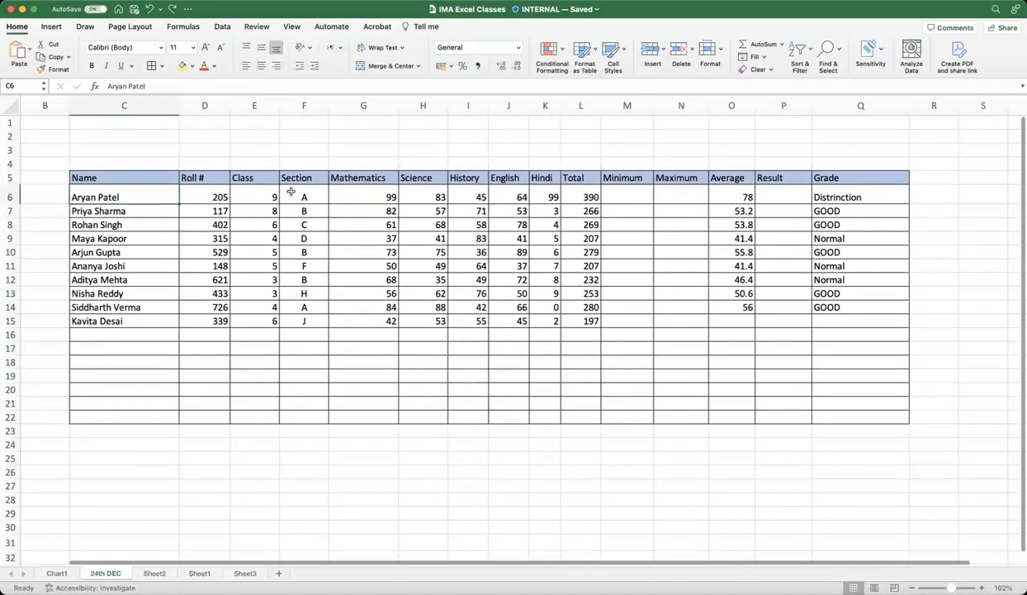
{"action": "key", "text": "Right"}
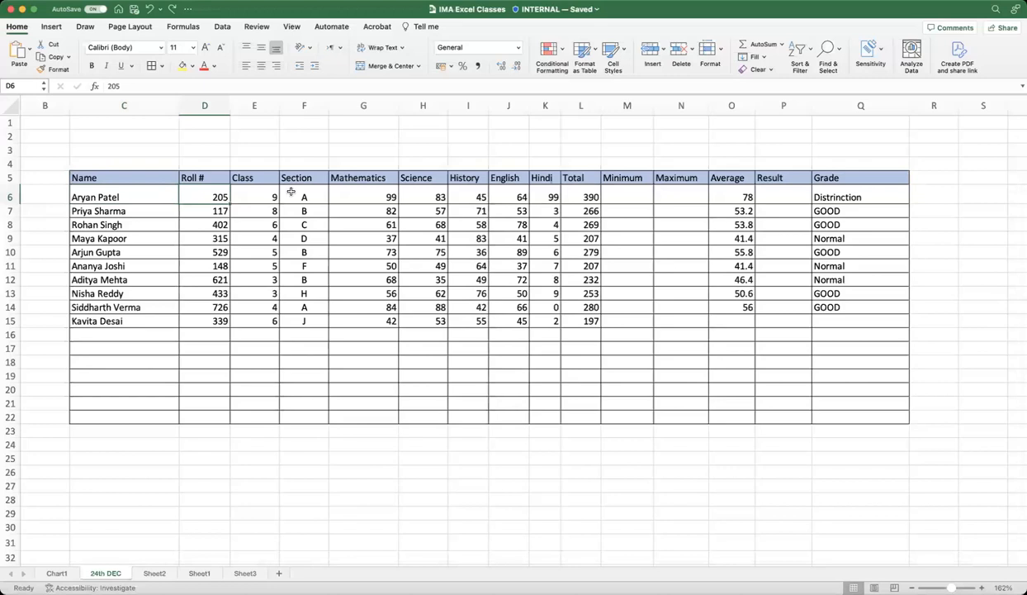
{"action": "key", "text": "Right"}
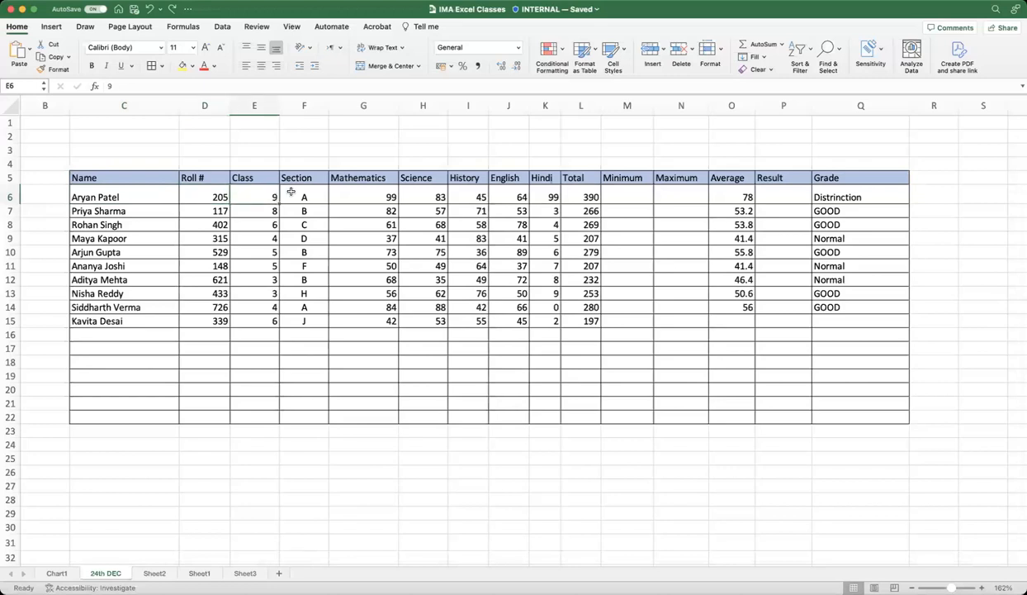
{"action": "key", "text": "Right"}
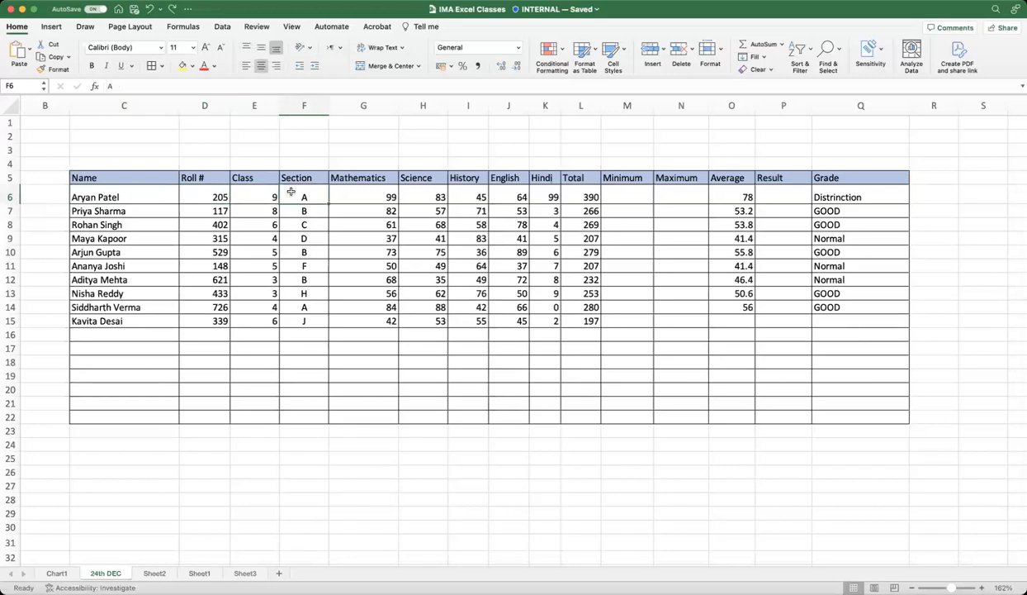
{"action": "key", "text": "Right"}
{"action": "key", "text": "Right"}
{"action": "key", "text": "Right"}
{"action": "key", "text": "Right"}
{"action": "key", "text": "Right"}
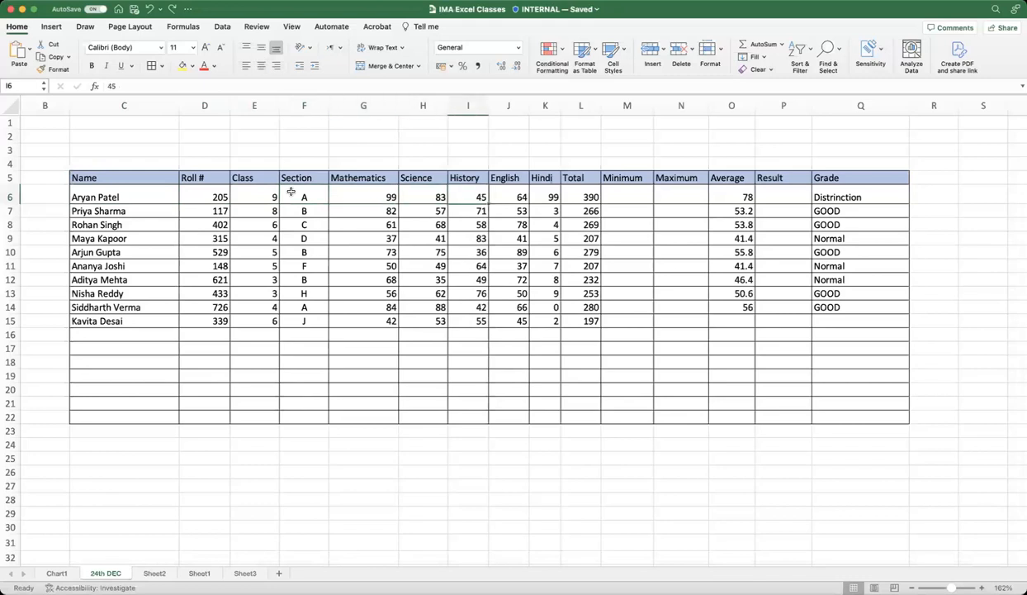
{"action": "key", "text": "Left"}
{"action": "key", "text": "Left"}
{"action": "key", "text": "Left"}
{"action": "key", "text": "Left"}
{"action": "key", "text": "Right"}
{"action": "key", "text": "Right"}
{"action": "key", "text": "Right"}
{"action": "key", "text": "Right"}
{"action": "key", "text": "Right"}
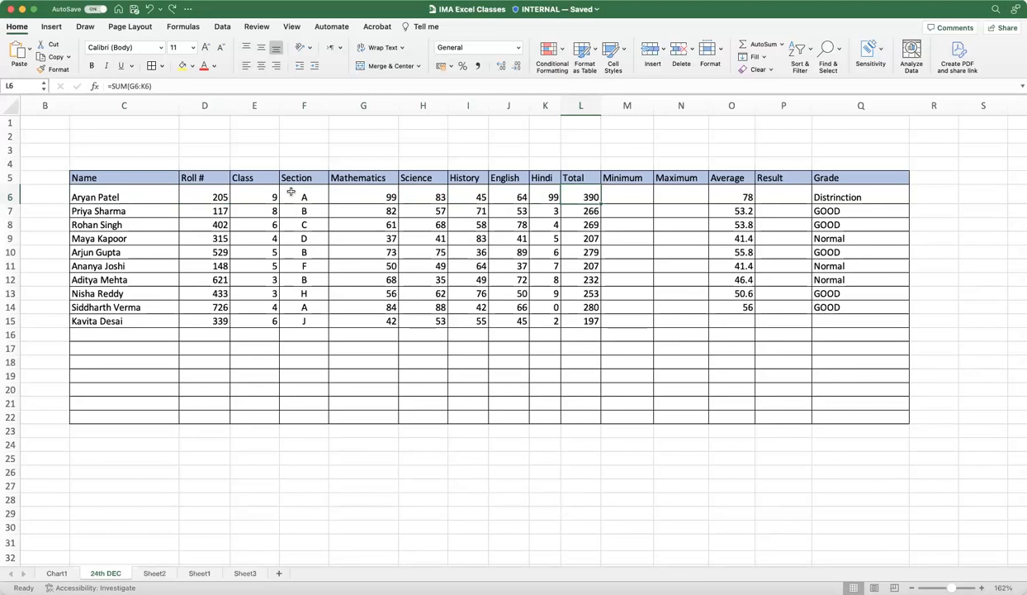
Step: Clear the existing totals in cells L6:L15 of the Total column
{"action": "left_click", "coordinate": [588, 363]}
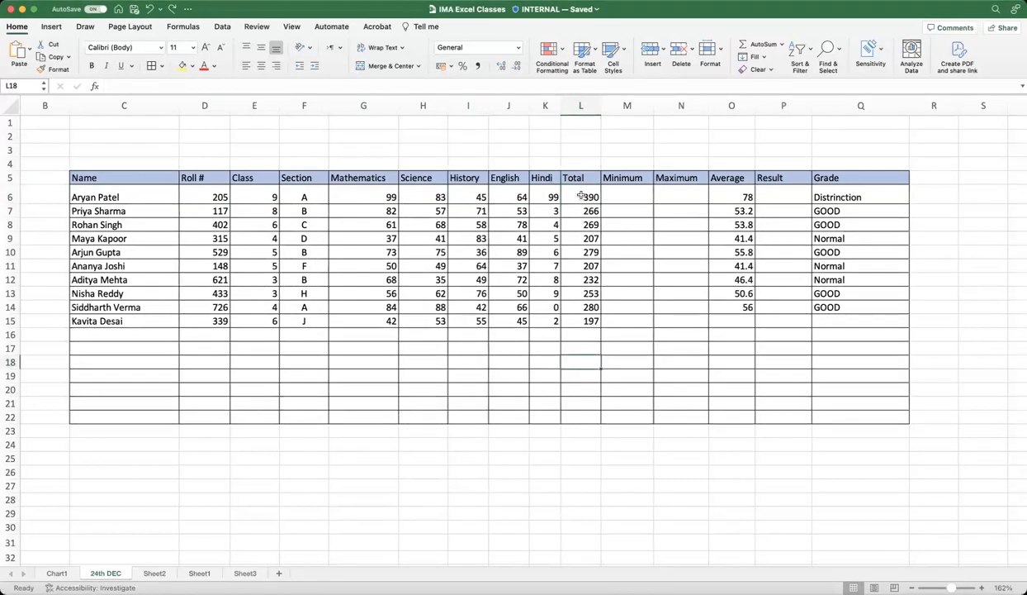
{"action": "left_click_drag", "start_coordinate": [581, 195], "coordinate": [589, 324]}
{"action": "key", "text": "Delete"}
{"action": "left_click", "coordinate": [619, 330]}
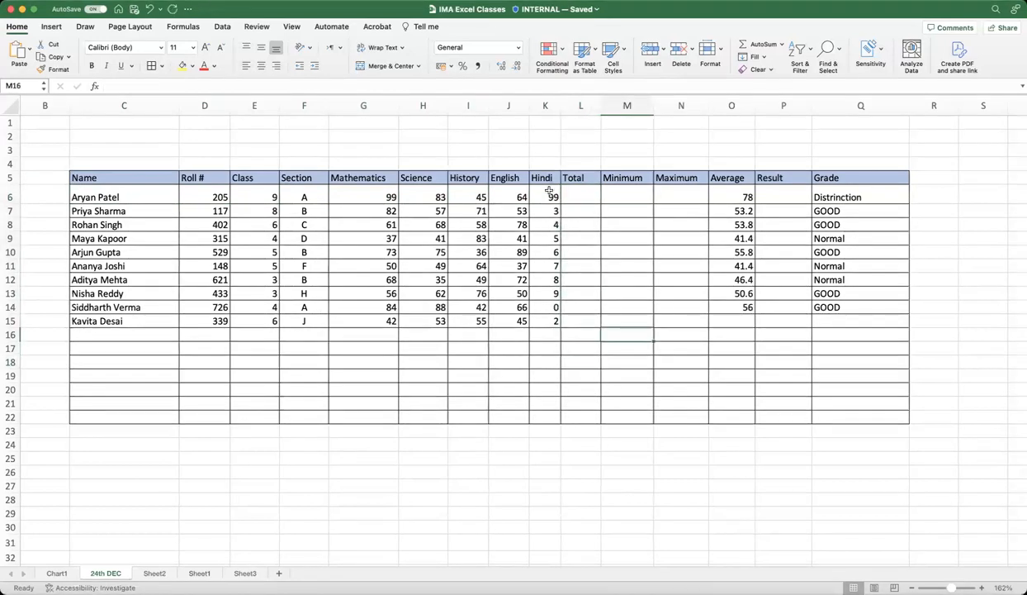
{"action": "left_click", "coordinate": [576, 197]}
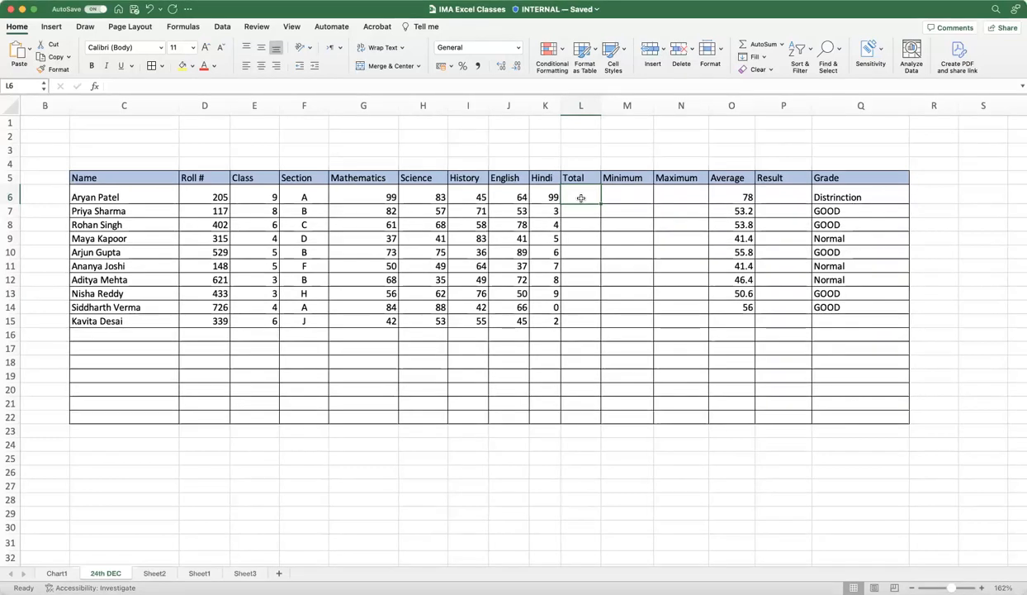
{"action": "type", "text": "="}
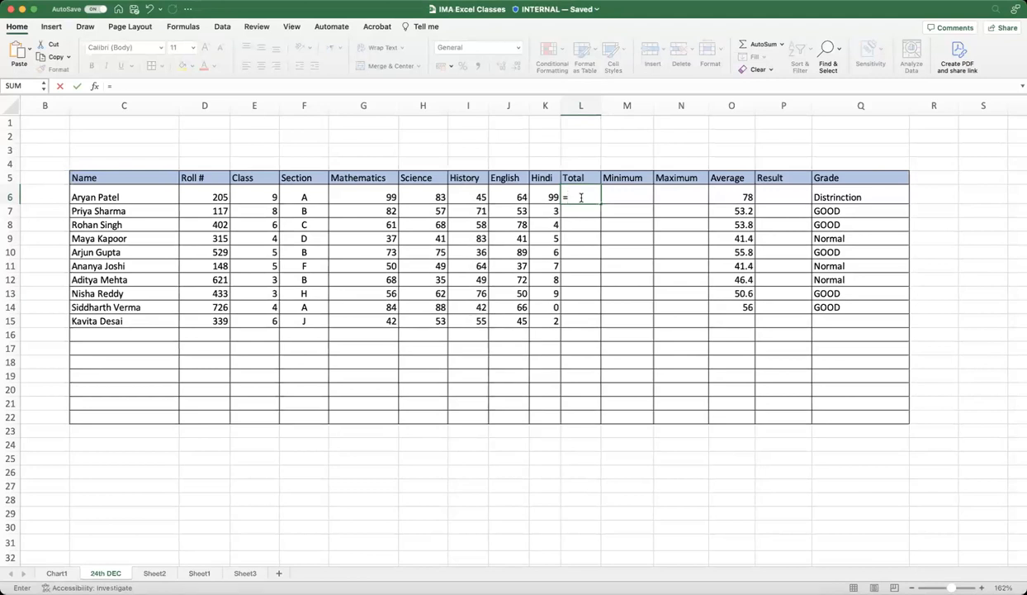
{"action": "key", "text": "Escape"}
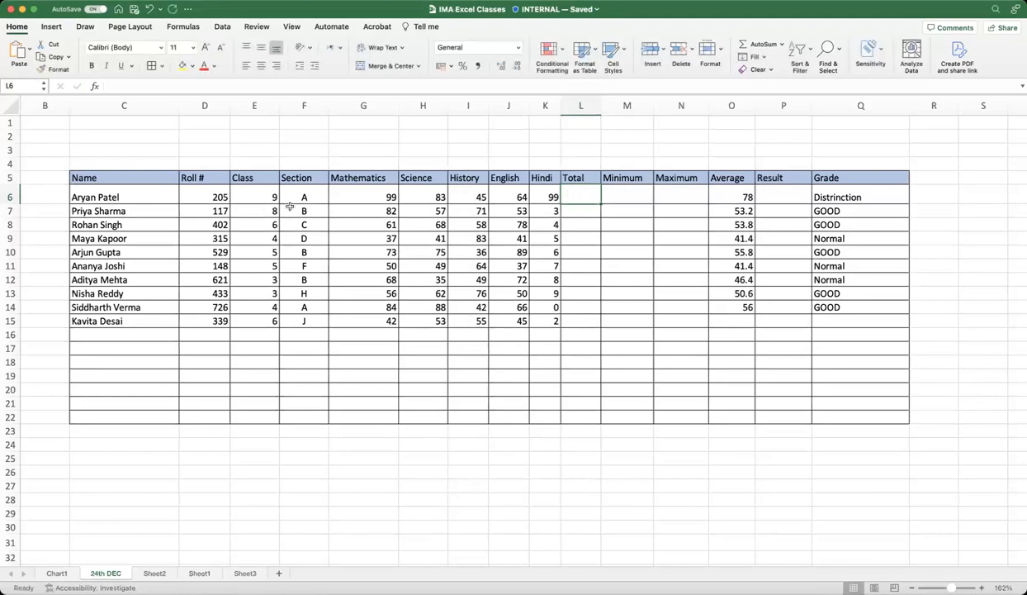
Step: Select the first student's five subject marks in G6:K6 to review the range being summed
{"action": "left_click", "coordinate": [360, 197]}
{"action": "scroll", "coordinate": [346, 194], "scroll_direction": "left", "scroll_amount": 1}
{"action": "key", "text": "shift+Right"}
{"action": "key", "text": "shift+Right"}
{"action": "key", "text": "shift+Right"}
{"action": "key", "text": "shift+Right"}
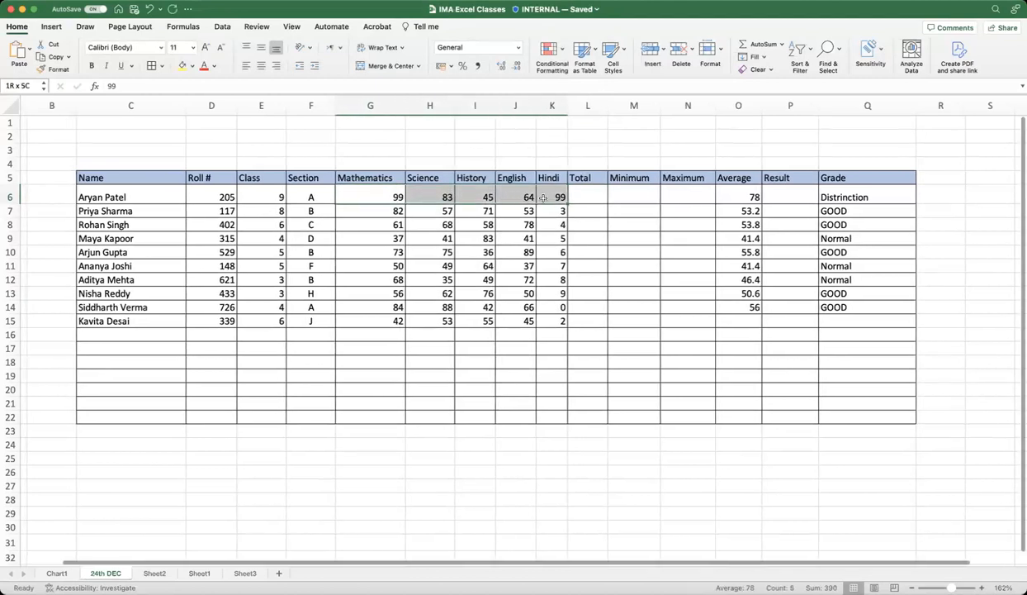
Step: Inspect how column G and row 6 form the cell address G6 of the first Mathematics mark
{"action": "left_click", "coordinate": [382, 195]}
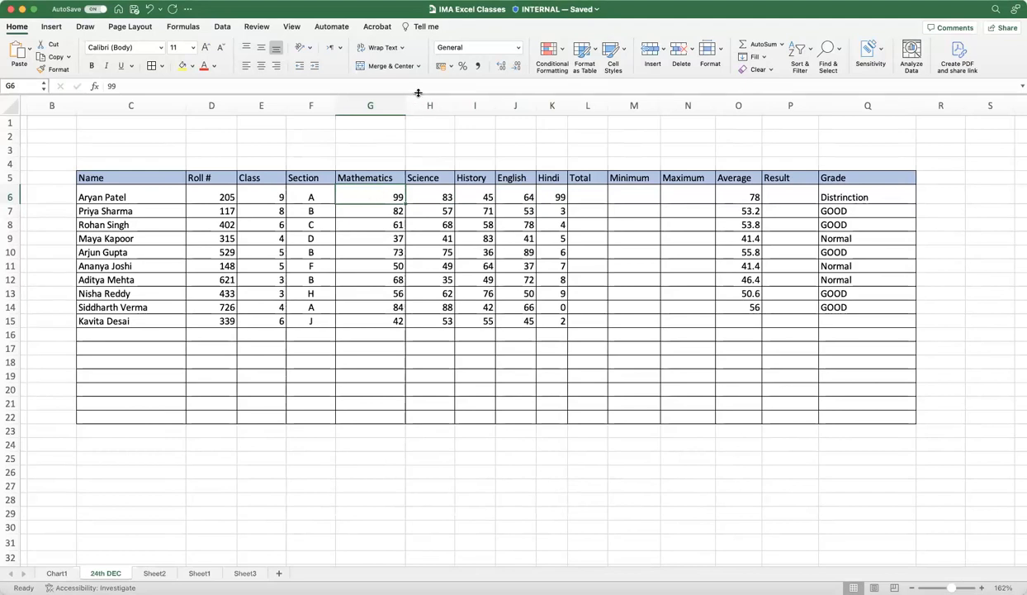
{"action": "left_click", "coordinate": [370, 105]}
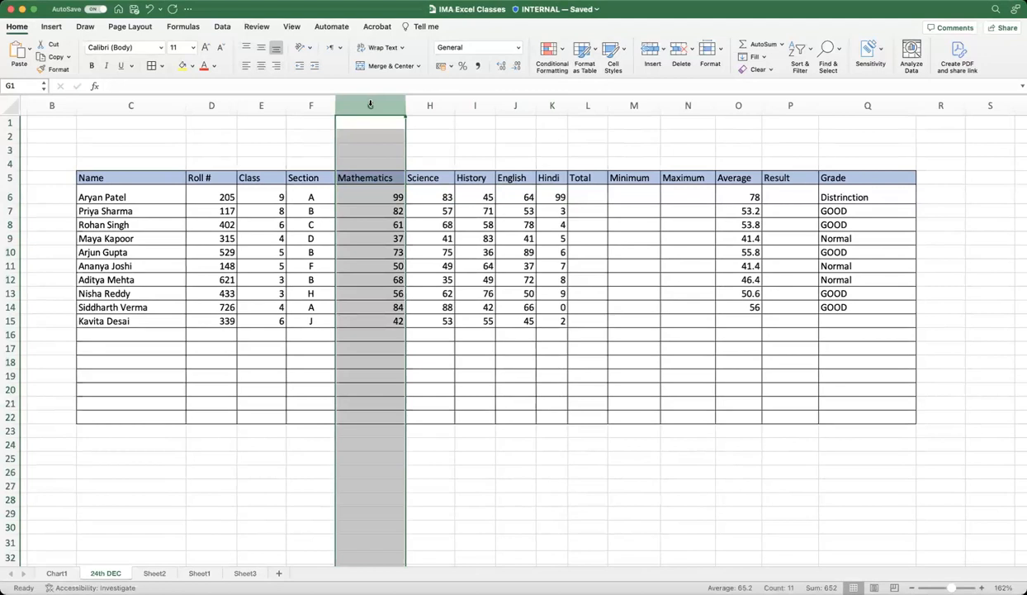
{"action": "left_click", "coordinate": [9, 177]}
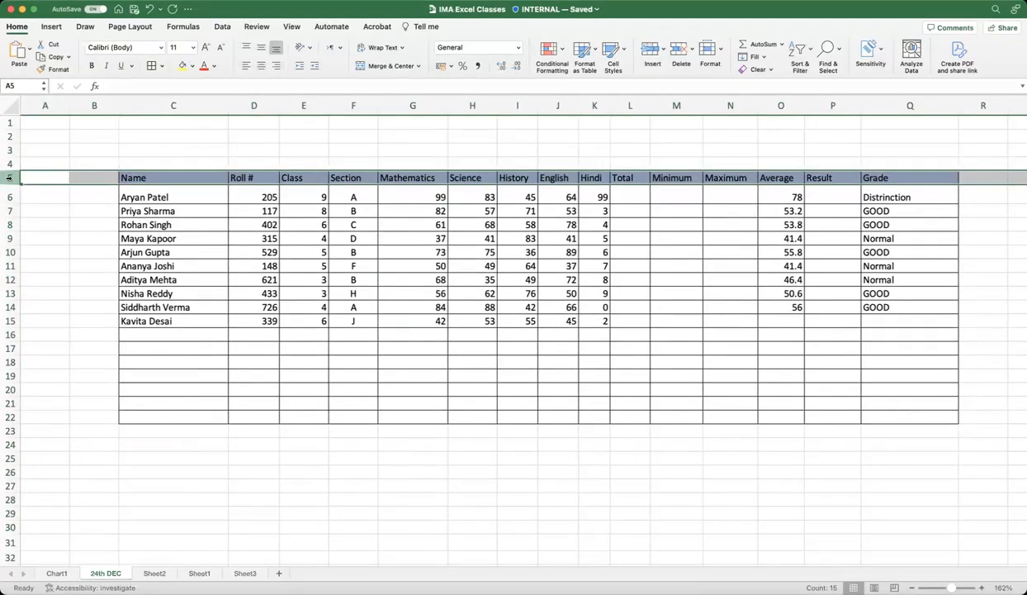
{"action": "left_click", "coordinate": [9, 195]}
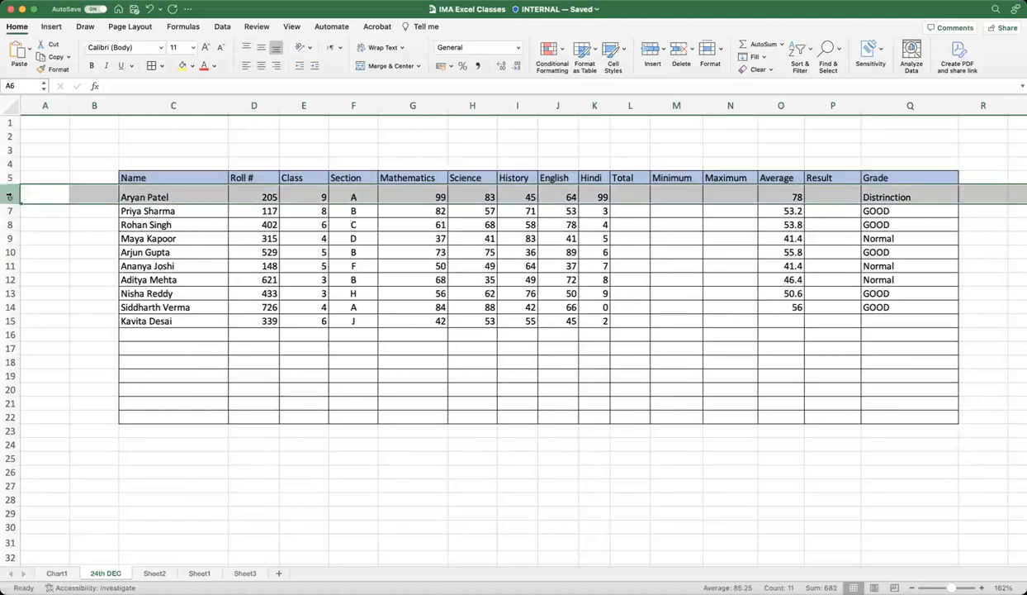
{"action": "left_click", "coordinate": [430, 106]}
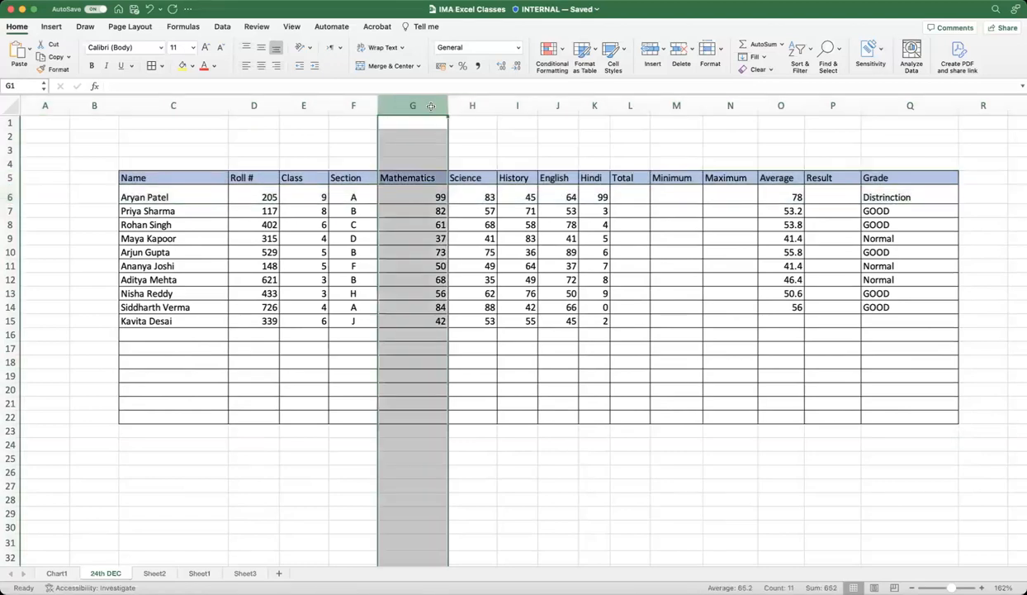
{"action": "left_click", "coordinate": [409, 195]}
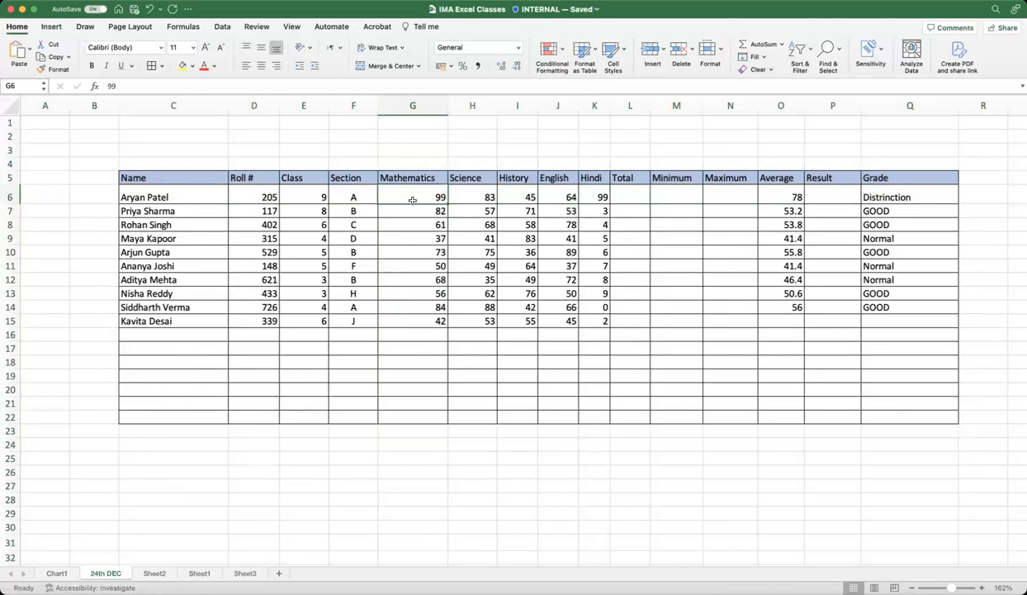
Step: Enter the formula =sum(G6:K6) in Total cell L6 for the first student
{"action": "left_click", "coordinate": [633, 199]}
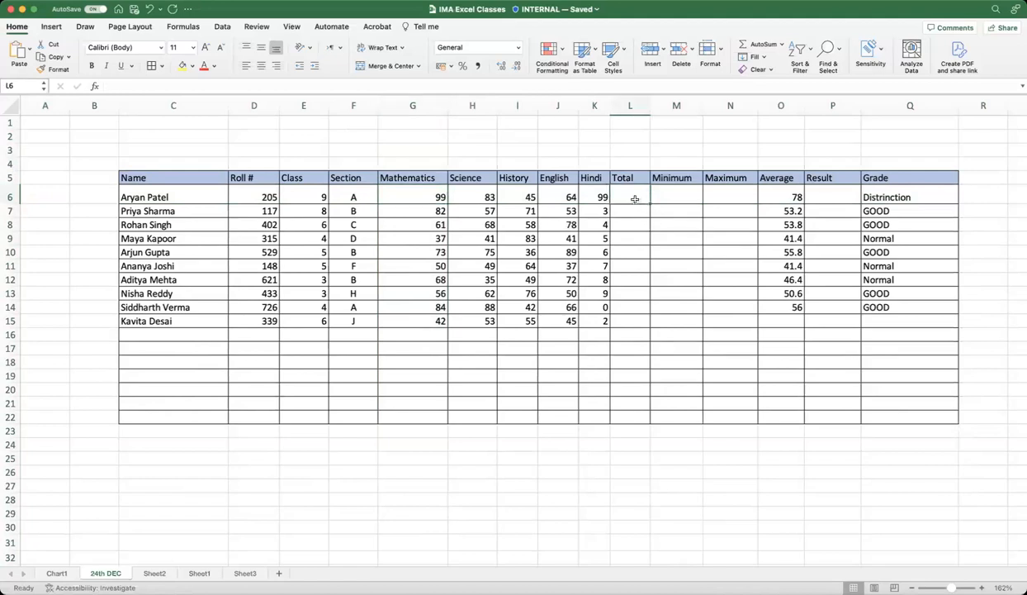
{"action": "type", "text": "="}
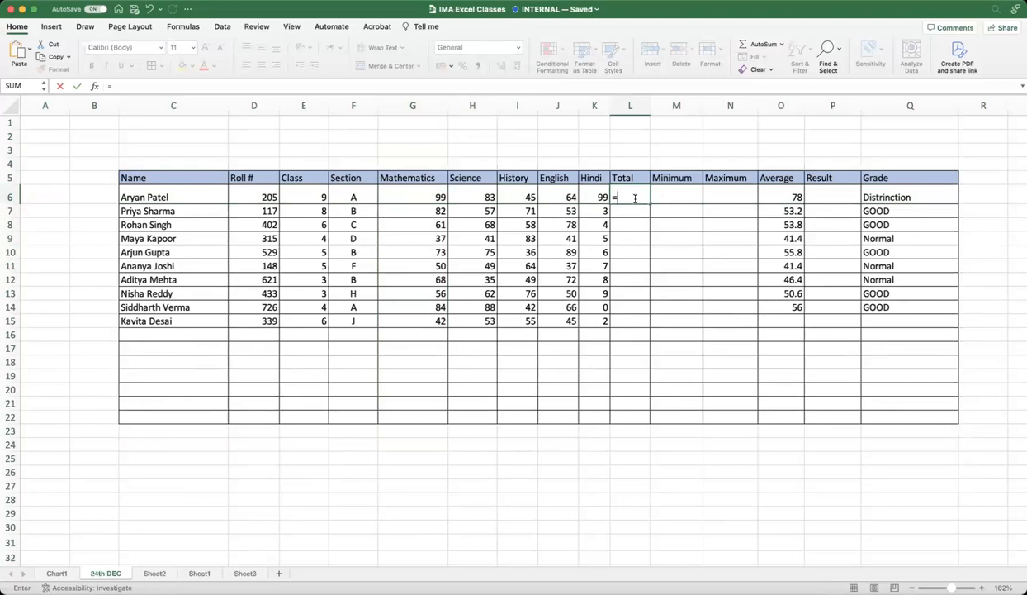
{"action": "type", "text": "sum"}
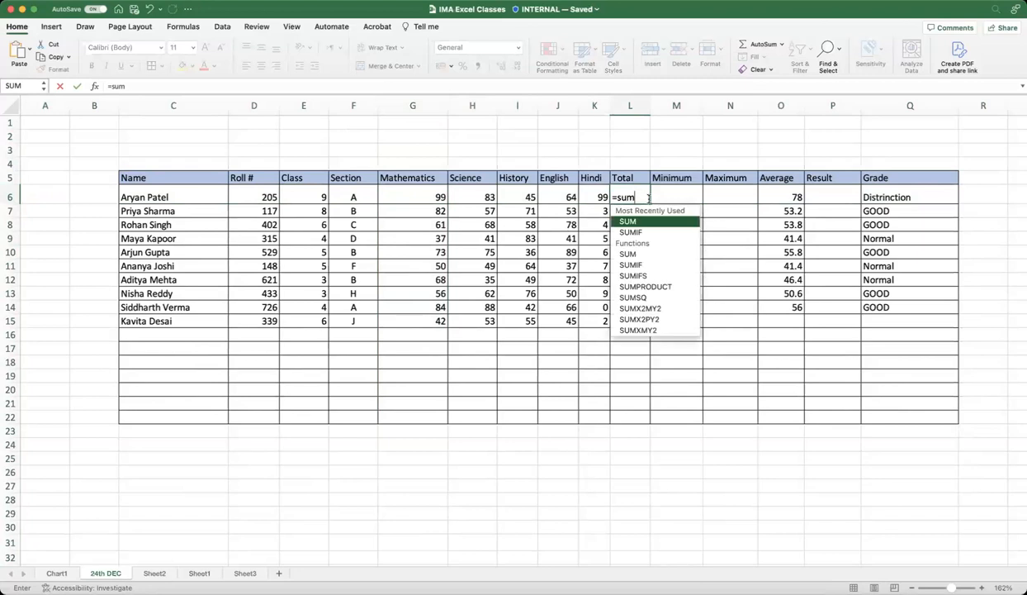
{"action": "type", "text": "("}
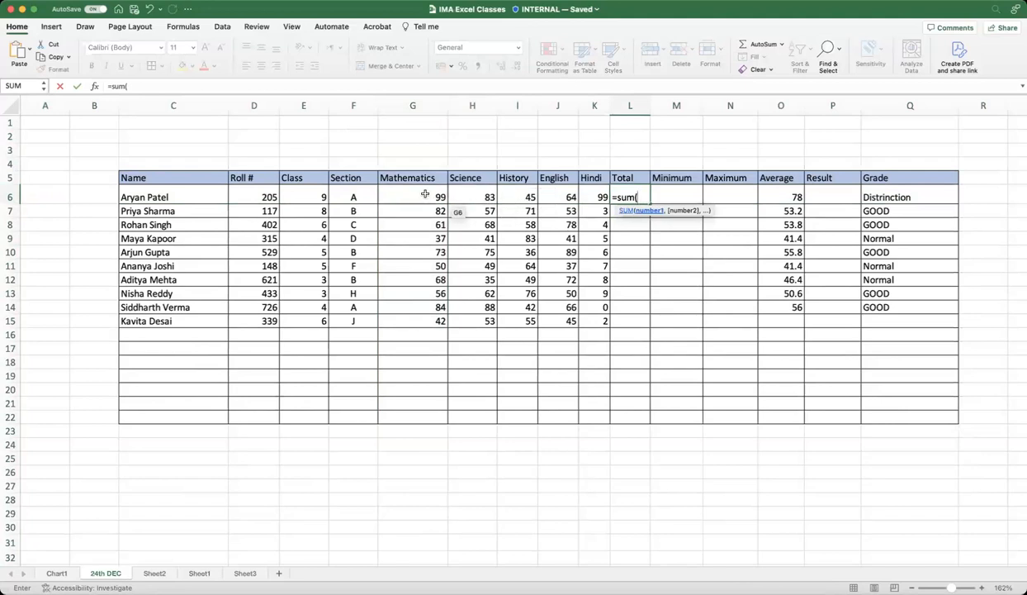
{"action": "type", "text": "G6:"}
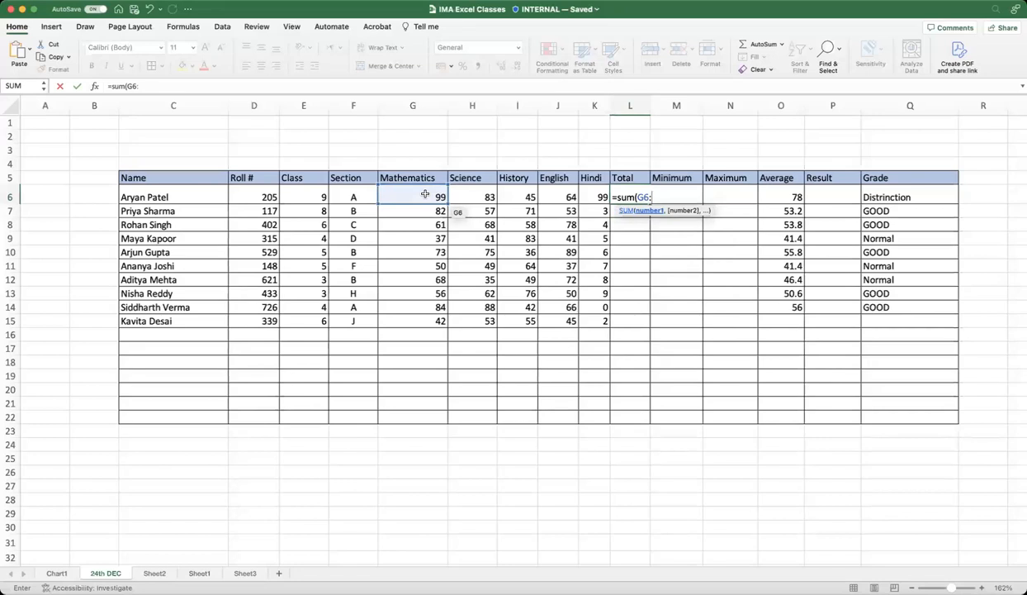
{"action": "type", "text": "K6"}
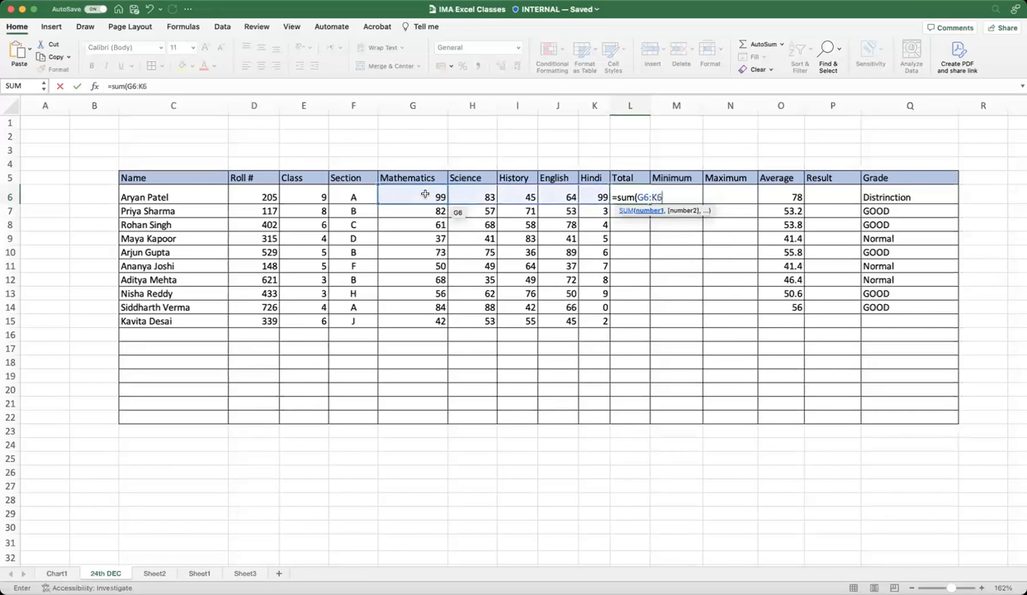
{"action": "type", "text": ")"}
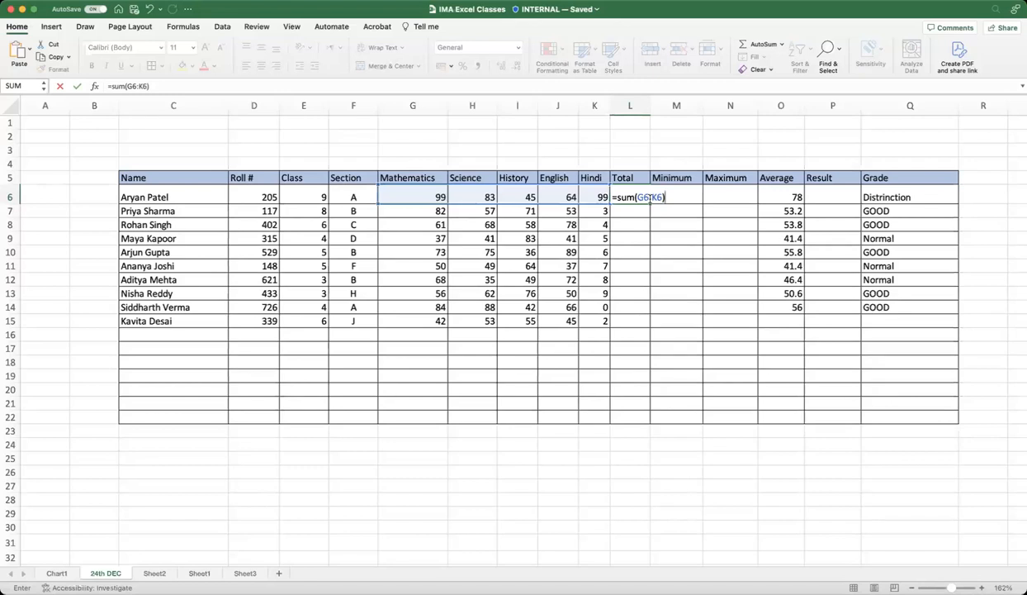
{"action": "key", "text": "Return"}
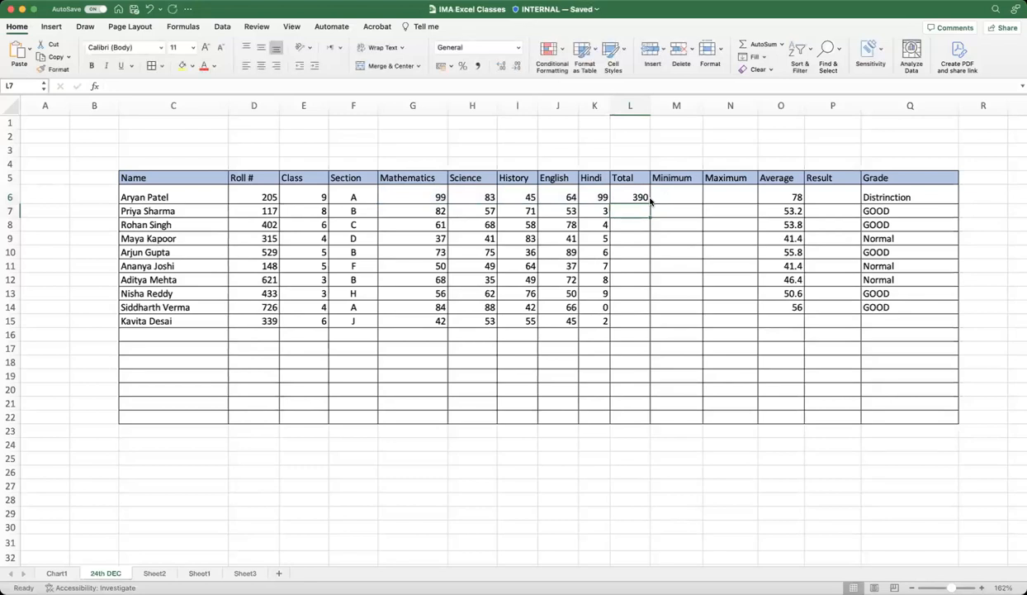
Step: Review the marks in G6:K6 that the total in L6 adds up
{"action": "left_click", "coordinate": [650, 201]}
{"action": "type", "text": "="}
{"action": "key", "text": "Escape"}
{"action": "left_click", "coordinate": [646, 236]}
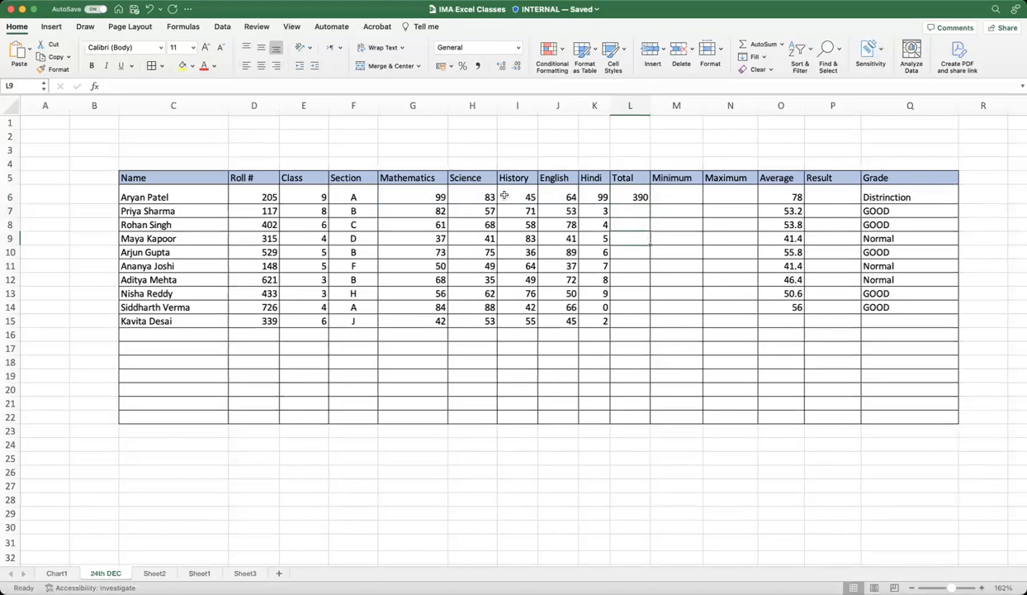
{"action": "left_click_drag", "start_coordinate": [578, 190], "coordinate": [437, 196]}
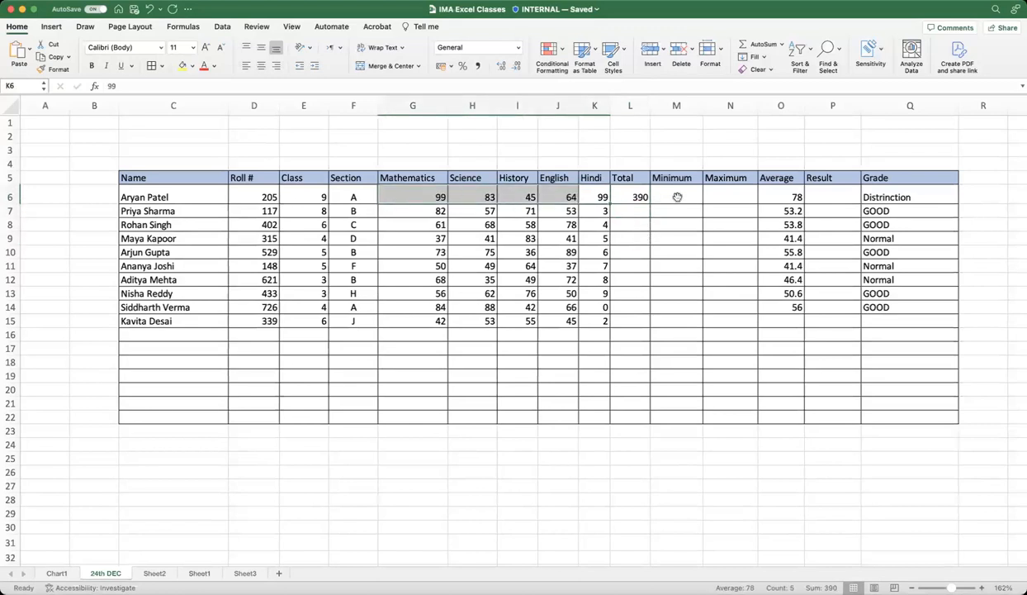
Step: Clear the first student's total in L6 and re-enter it as =sum(G6:K6), picking the marks range from the sheet
{"action": "left_click", "coordinate": [637, 198]}
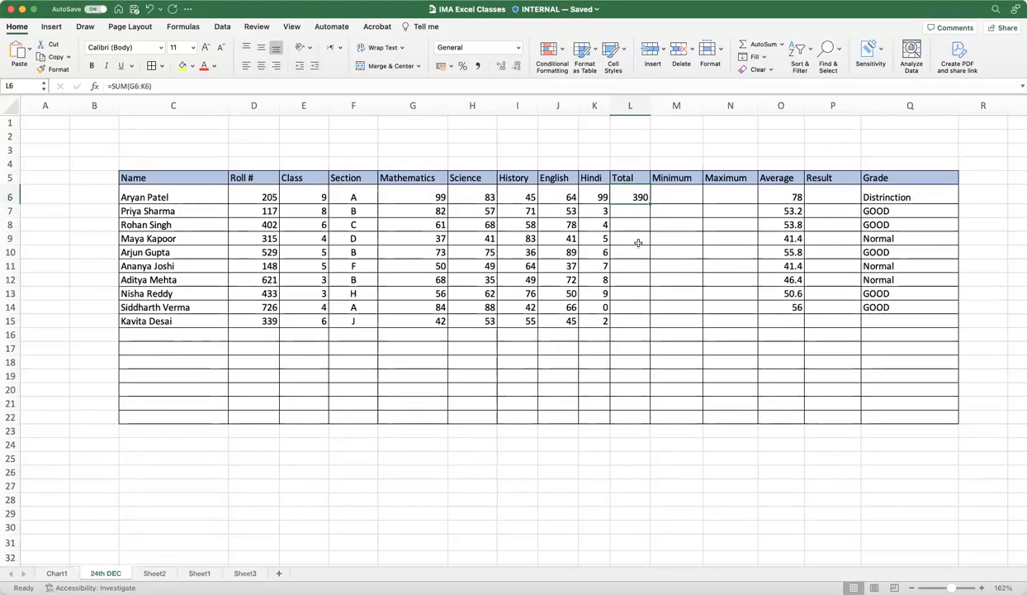
{"action": "key", "text": "Delete"}
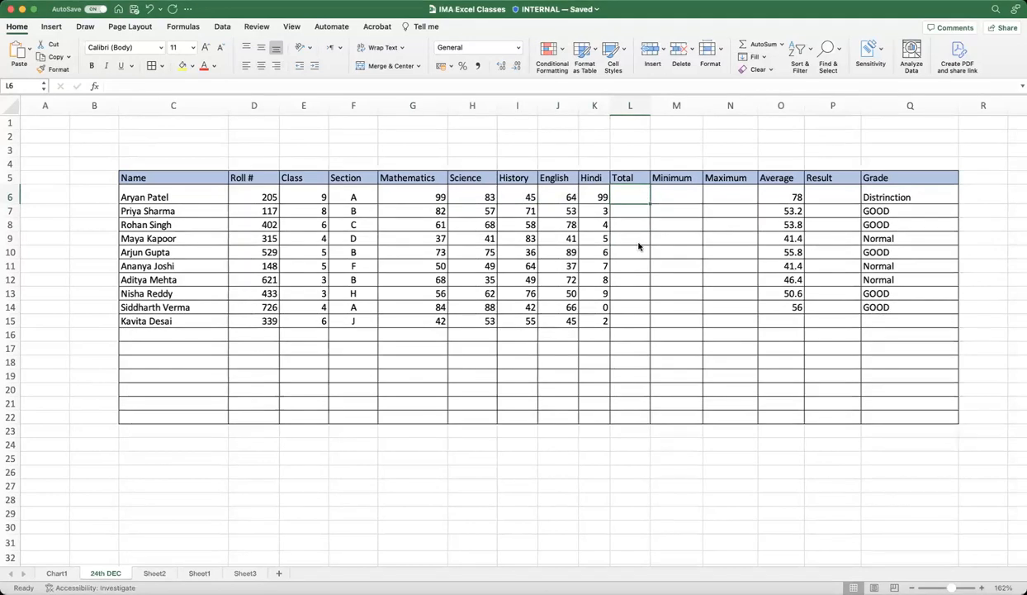
{"action": "type", "text": "="}
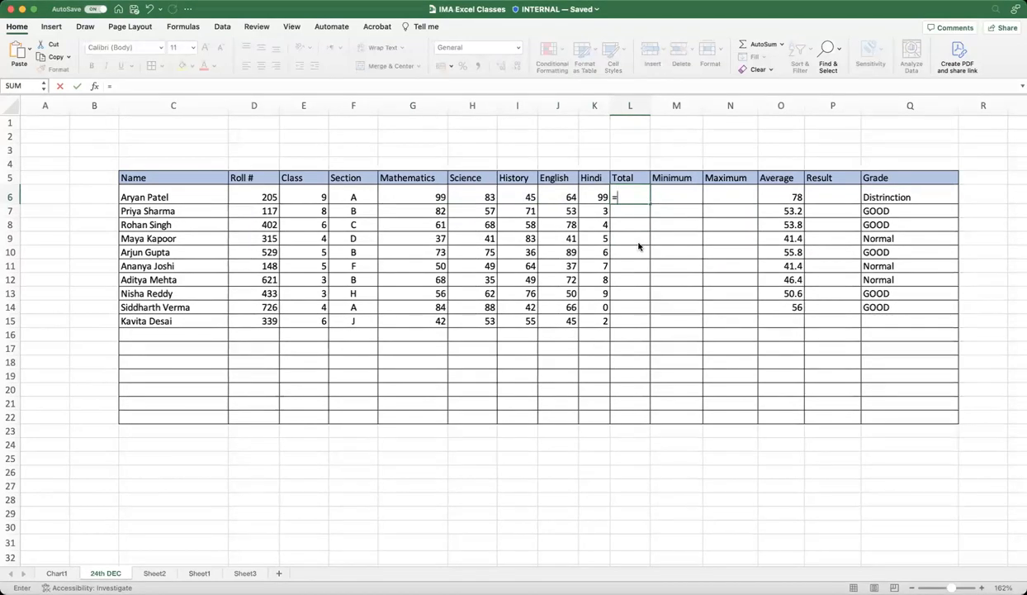
{"action": "type", "text": "sum("}
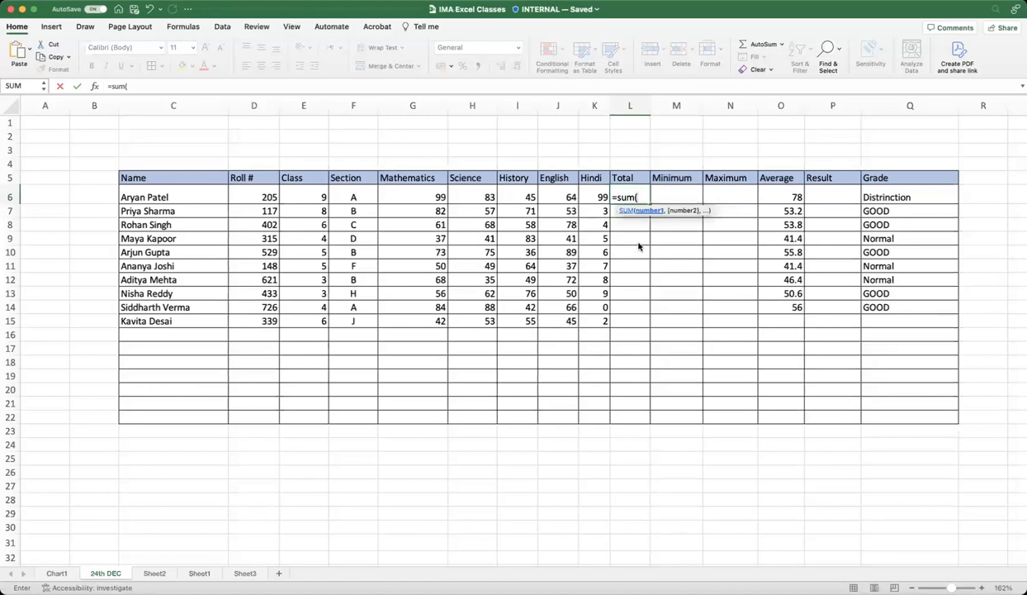
{"action": "left_click", "coordinate": [411, 195]}
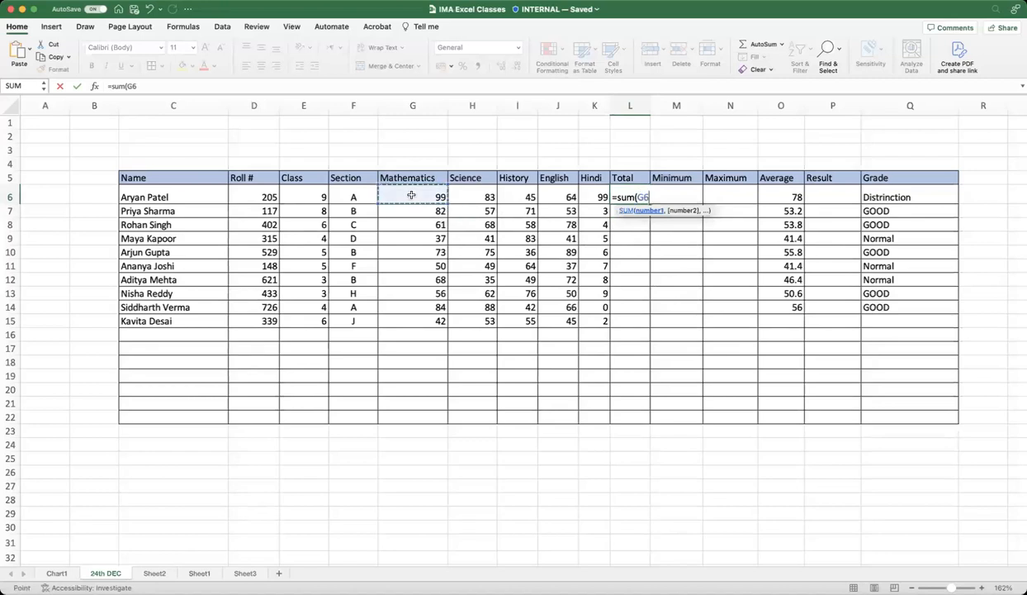
{"action": "left_click_drag", "start_coordinate": [446, 195], "coordinate": [588, 196]}
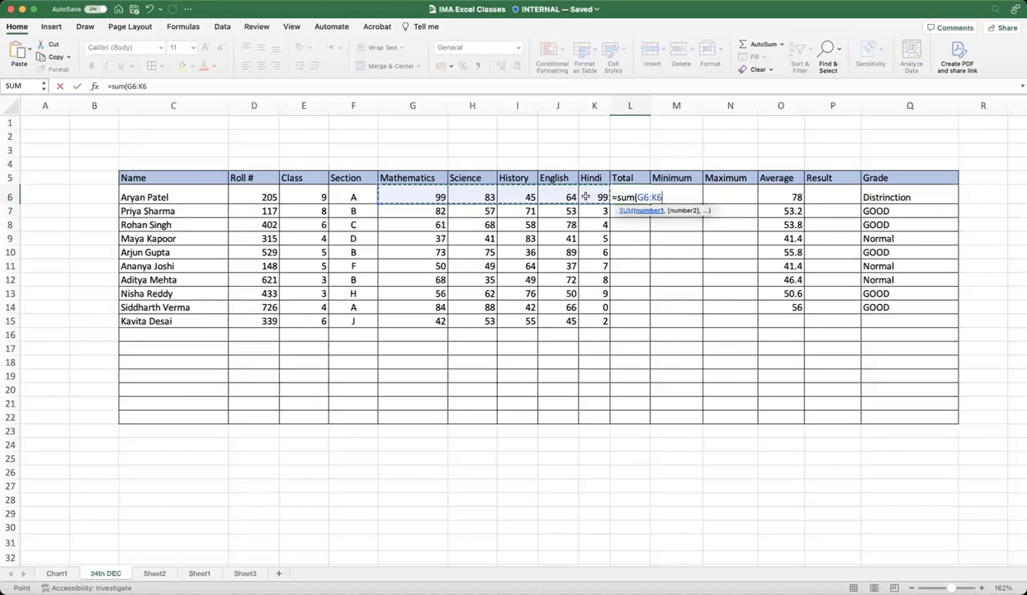
{"action": "type", "text": ")"}
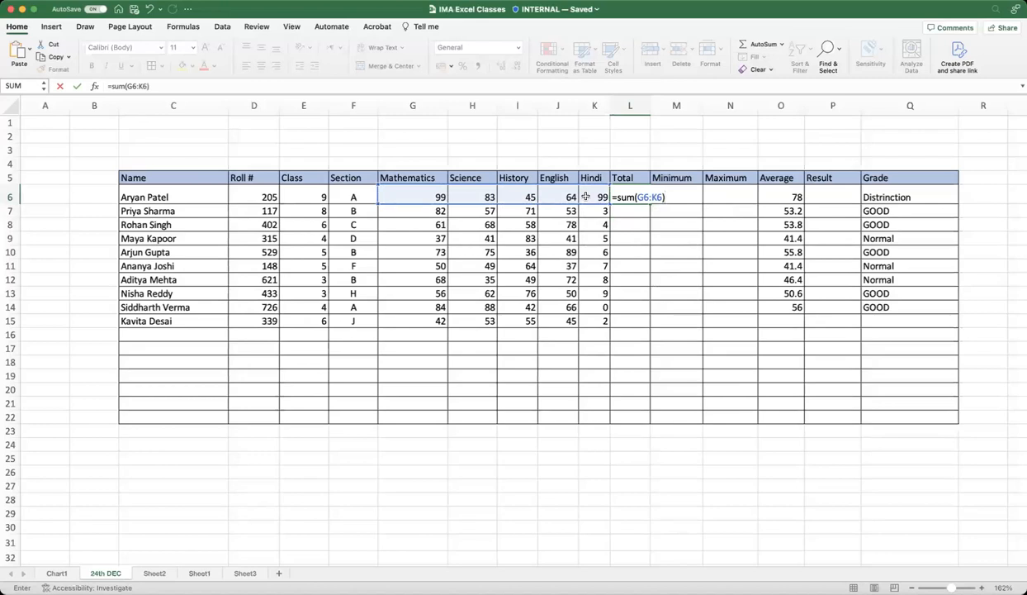
{"action": "key", "text": "Return"}
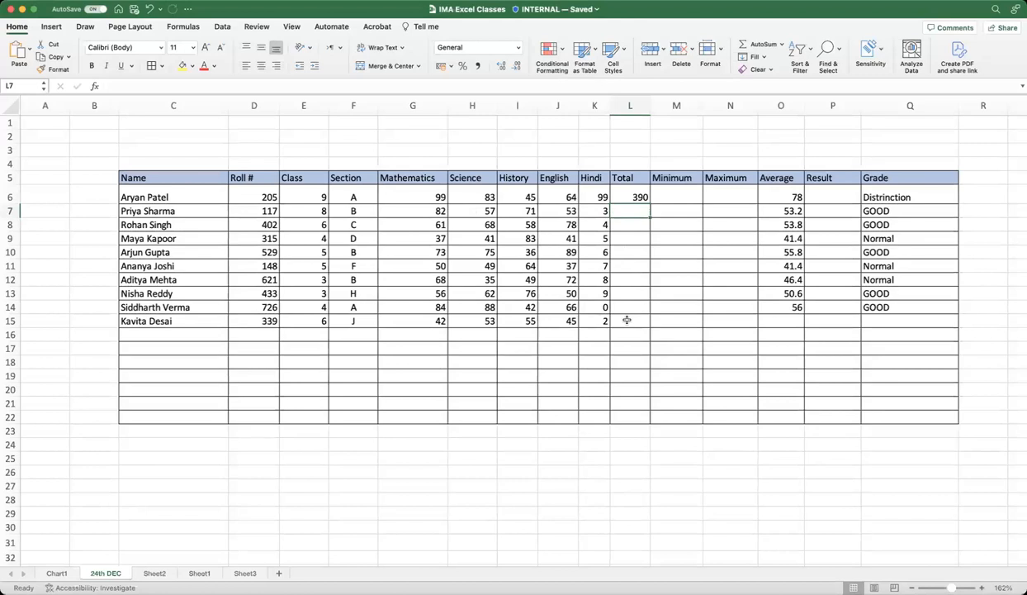
Step: Fill the SUM formula from L6 down through L15 to total the marks of all remaining students
{"action": "left_click", "coordinate": [629, 198]}
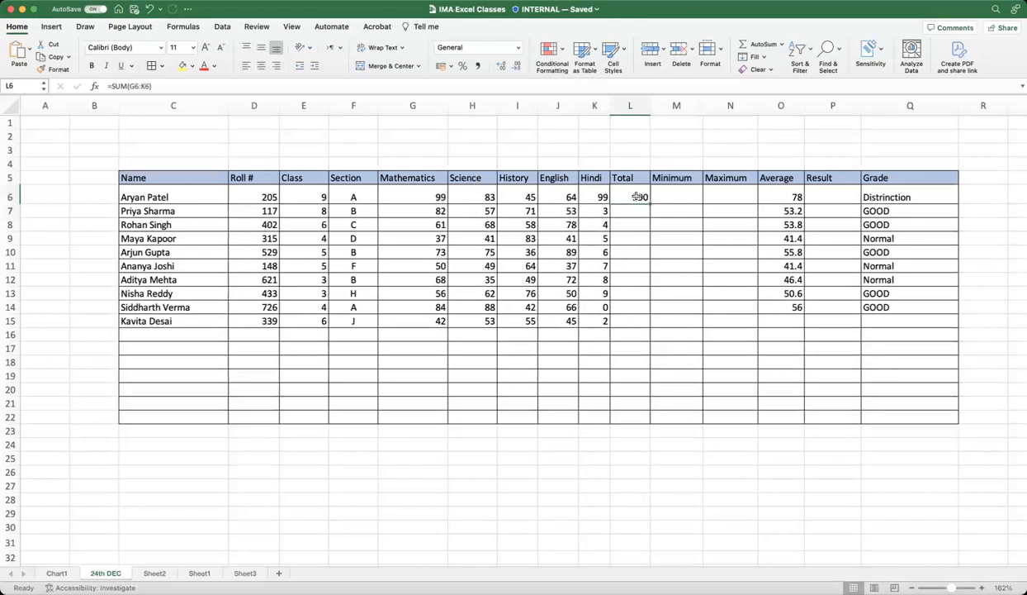
{"action": "left_click_drag", "start_coordinate": [951, 587], "coordinate": [954, 587]}
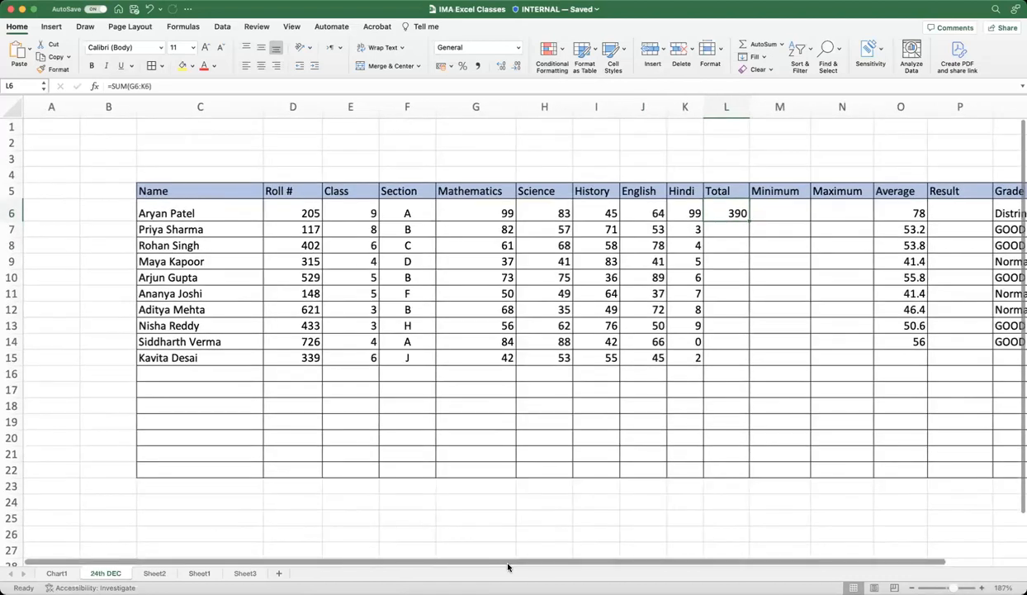
{"action": "left_click_drag", "start_coordinate": [507, 565], "coordinate": [676, 564]}
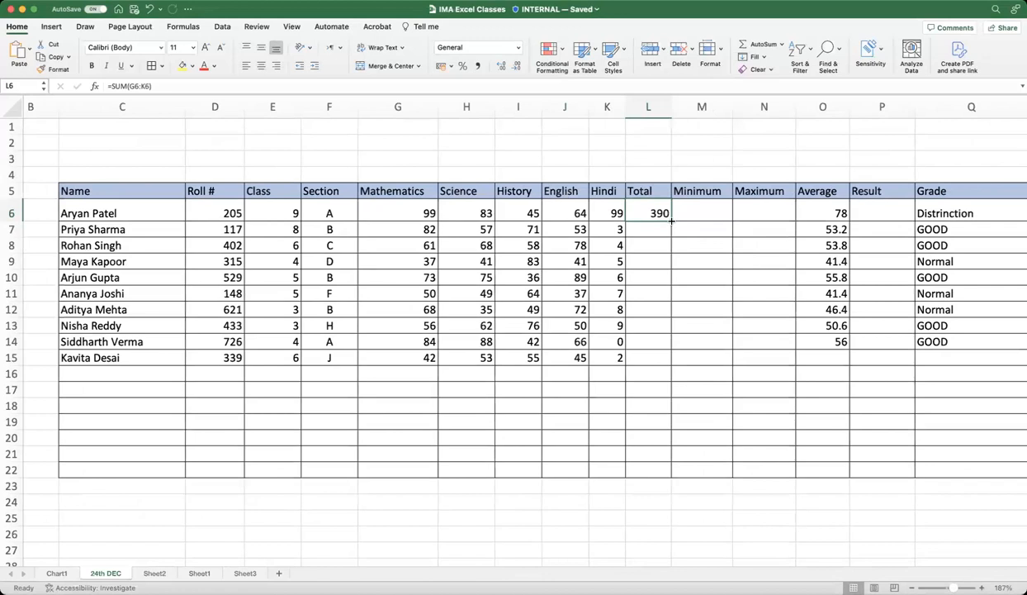
{"action": "left_click_drag", "start_coordinate": [671, 221], "coordinate": [669, 361]}
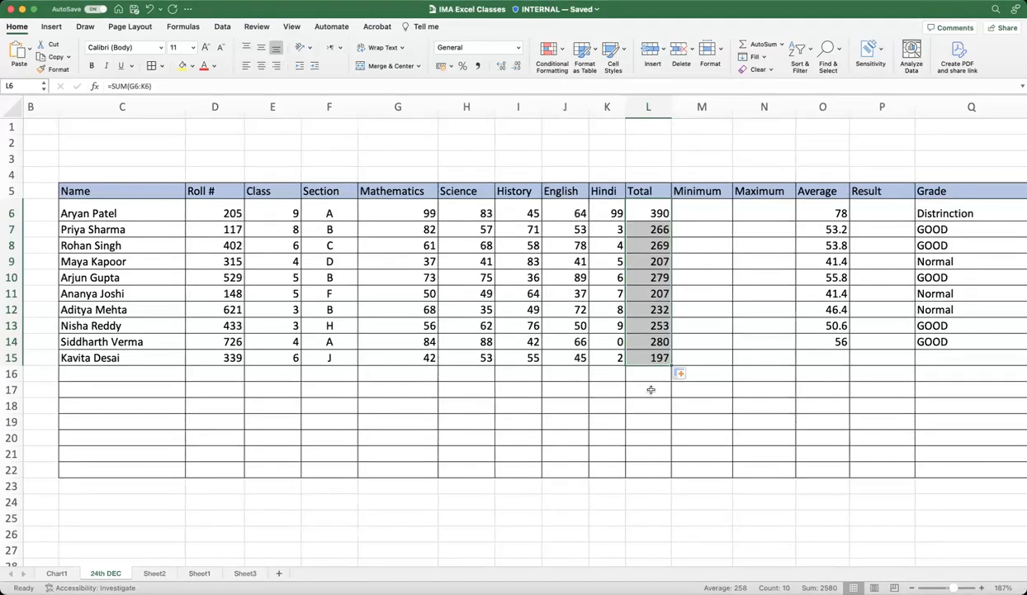
{"action": "left_click", "coordinate": [650, 389]}
{"action": "left_click_drag", "start_coordinate": [661, 213], "coordinate": [638, 361]}
{"action": "left_click", "coordinate": [656, 399]}
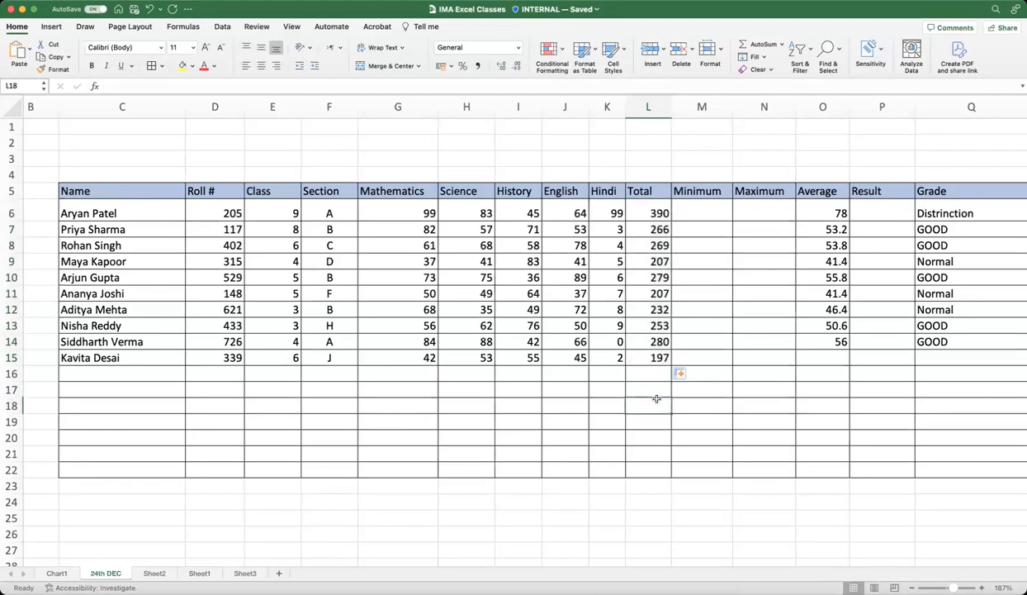
Step: Set the first student's Mathematics mark in G6 to 34 and check the total in L6
{"action": "left_click", "coordinate": [649, 213]}
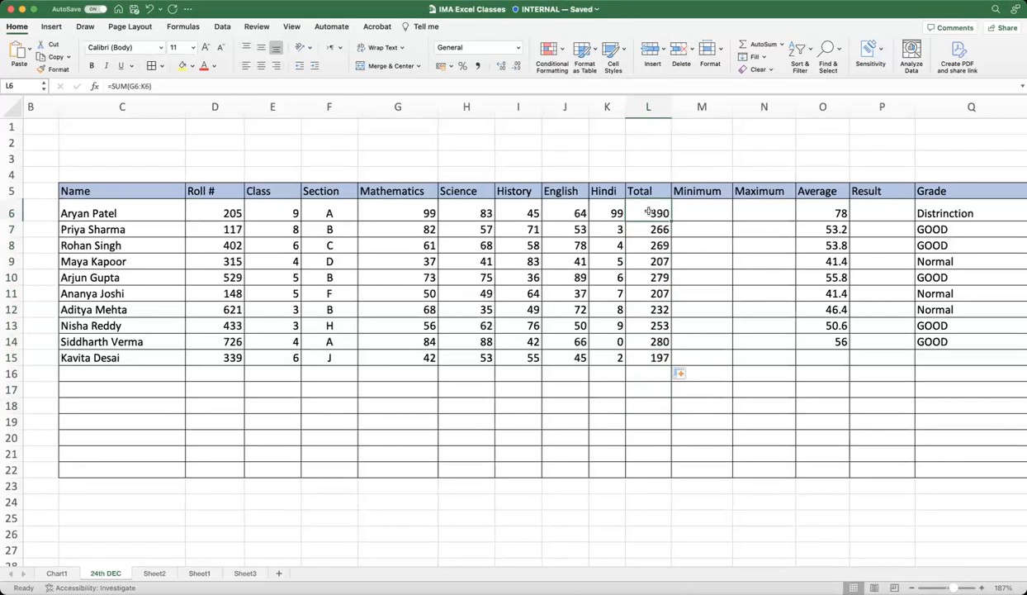
{"action": "left_click", "coordinate": [417, 211]}
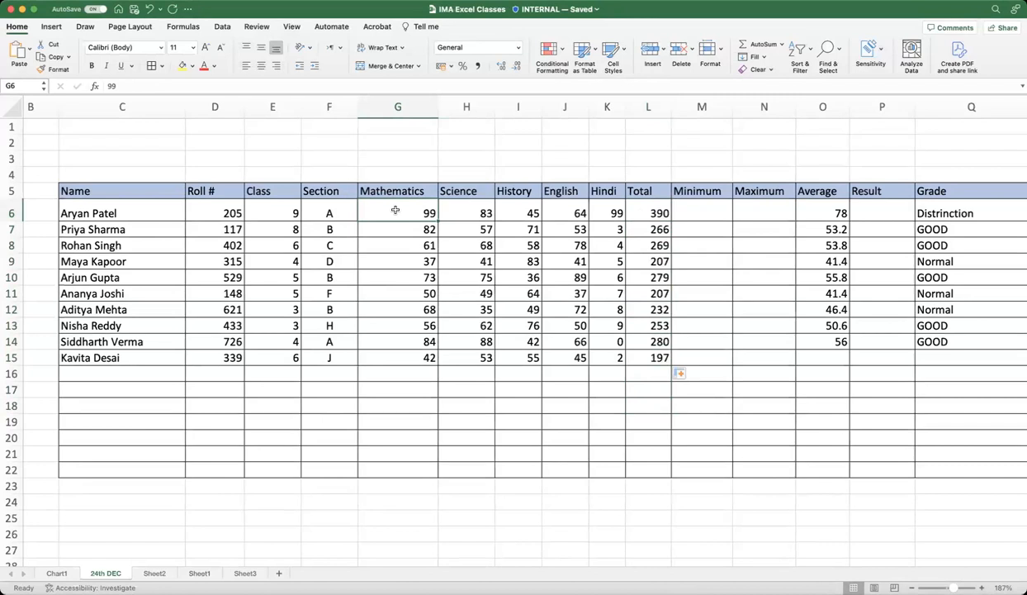
{"action": "type", "text": "34"}
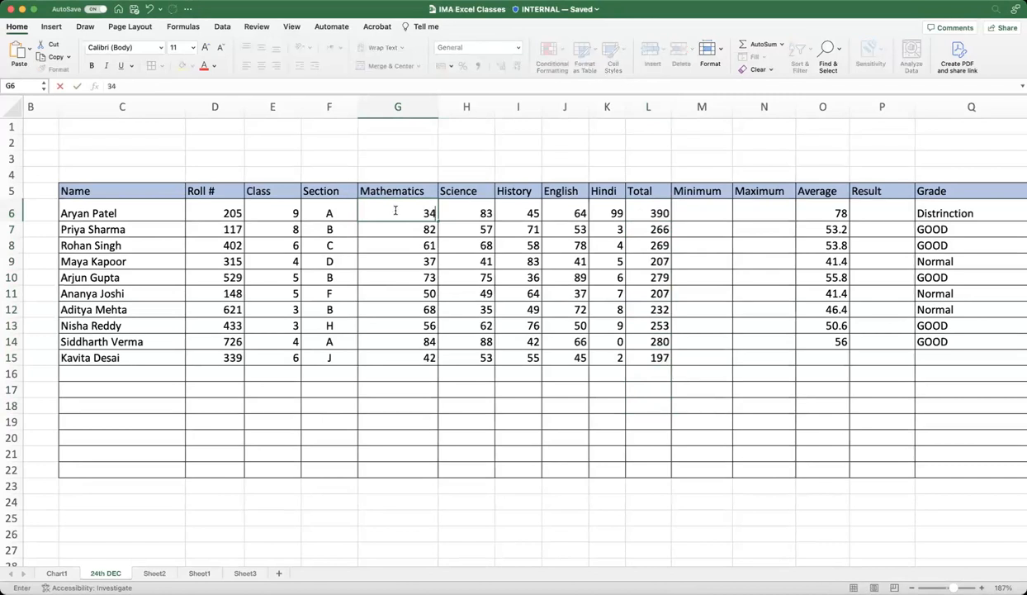
{"action": "key", "text": "Return"}
{"action": "left_click", "coordinate": [635, 210]}
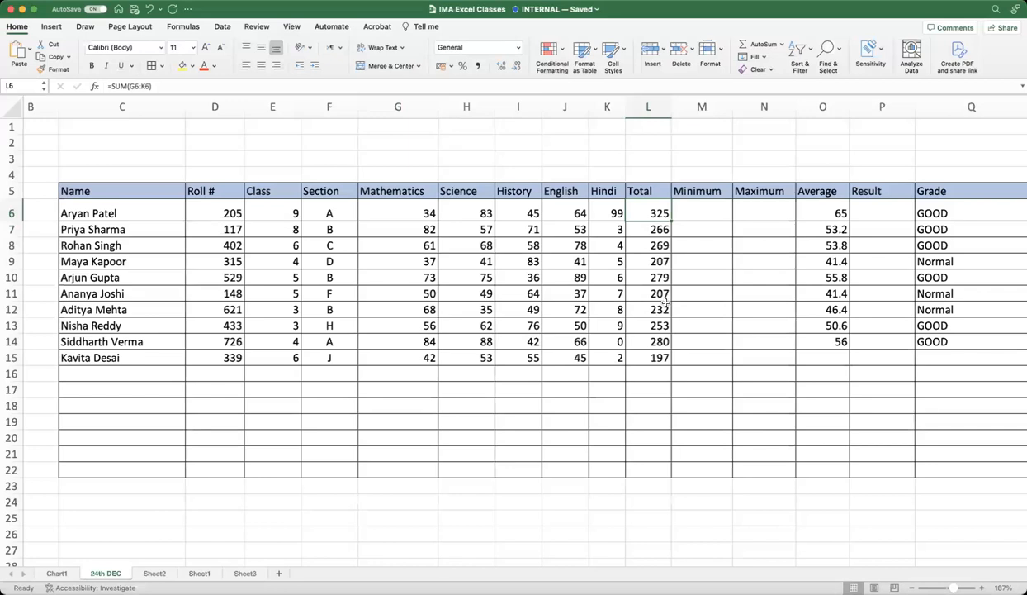
Step: Review the students' totals in L6:L15 and the formula behind the first total
{"action": "left_click", "coordinate": [464, 275]}
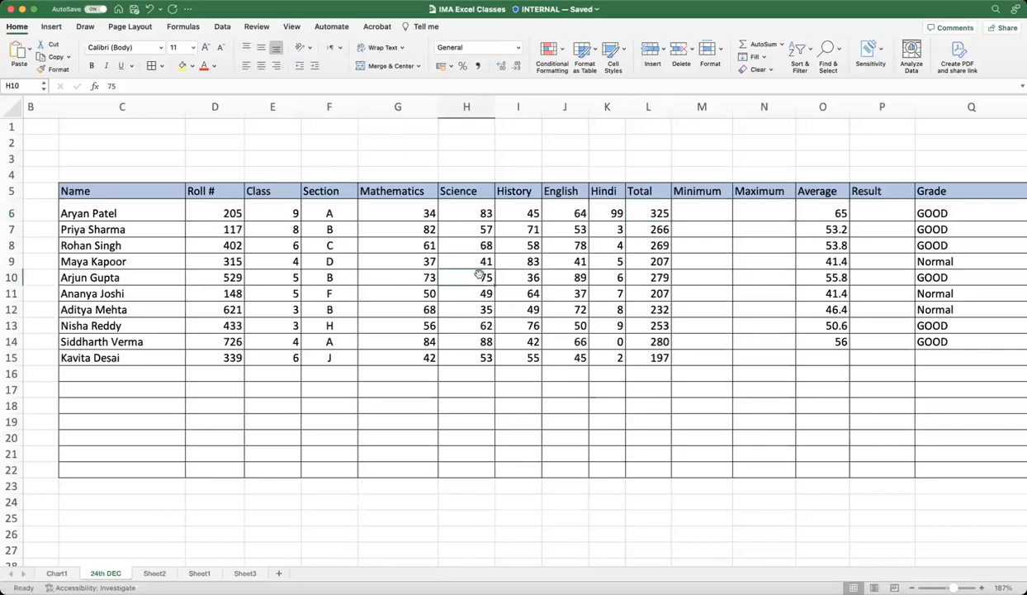
{"action": "left_click_drag", "start_coordinate": [635, 213], "coordinate": [652, 358]}
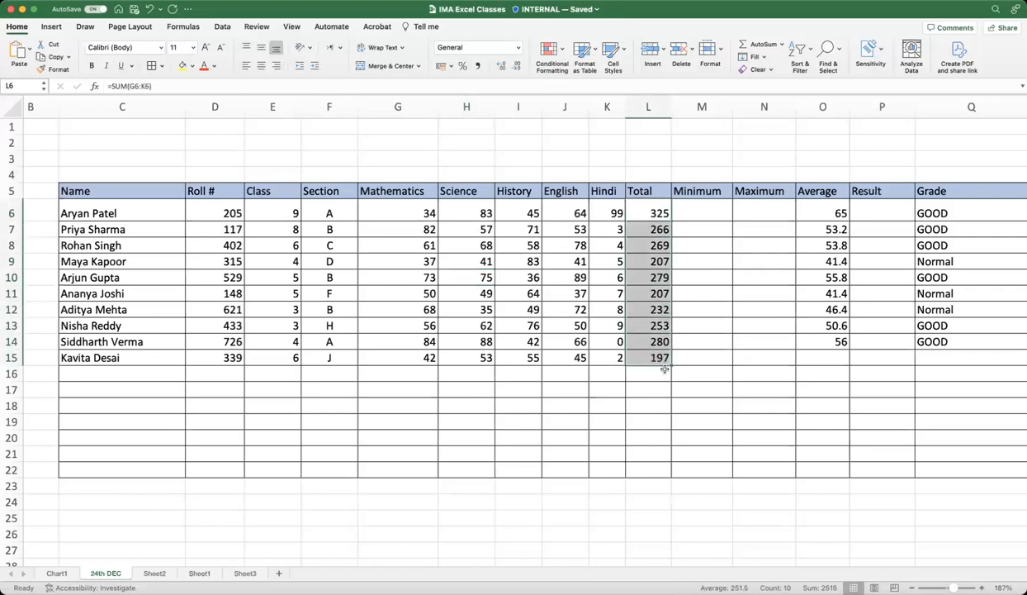
{"action": "left_click", "coordinate": [650, 385]}
{"action": "left_click", "coordinate": [653, 214]}
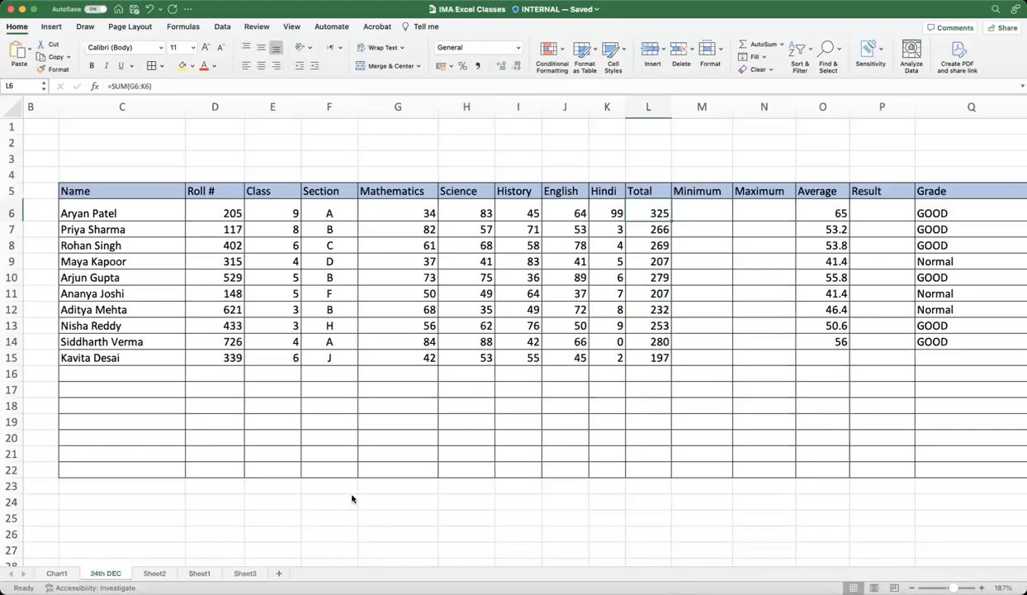
Step: Select the Mathematics marks in G6:G15 to review the range for a subject-wise sum
{"action": "left_click", "coordinate": [399, 416]}
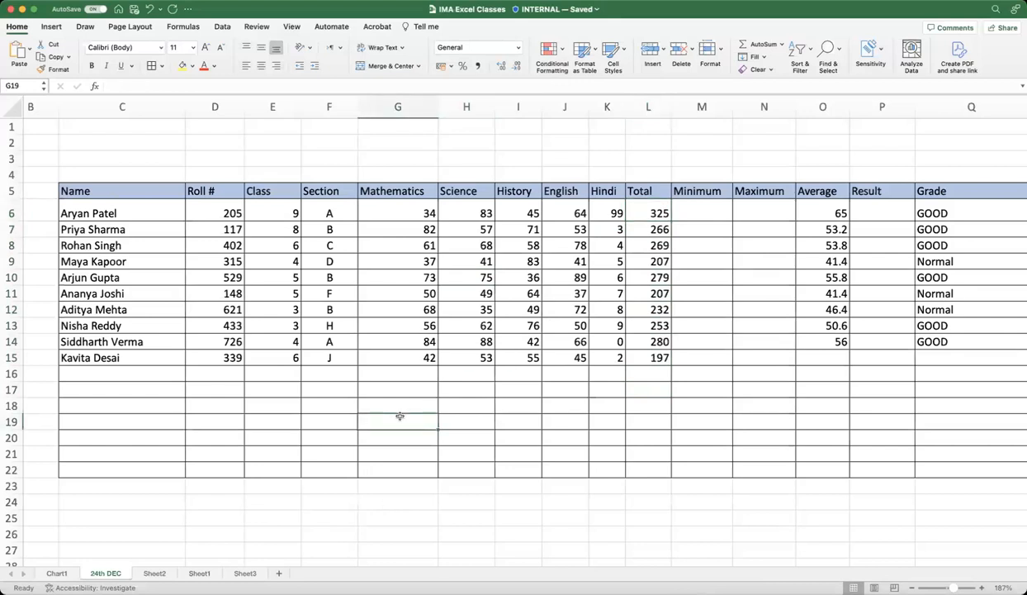
{"action": "left_click", "coordinate": [409, 216]}
{"action": "left_click_drag", "start_coordinate": [411, 222], "coordinate": [401, 355]}
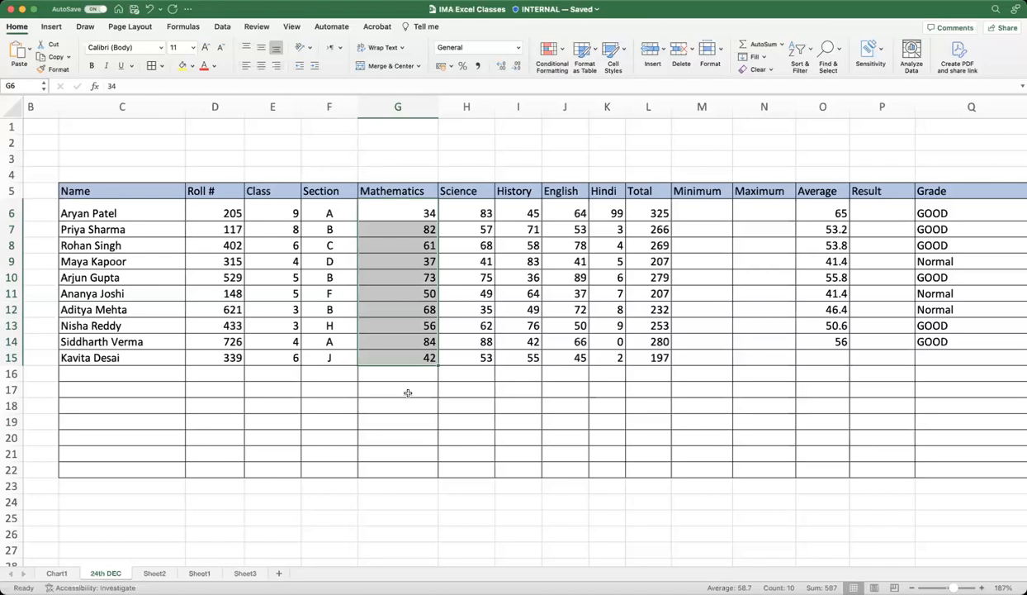
{"action": "left_click", "coordinate": [408, 392]}
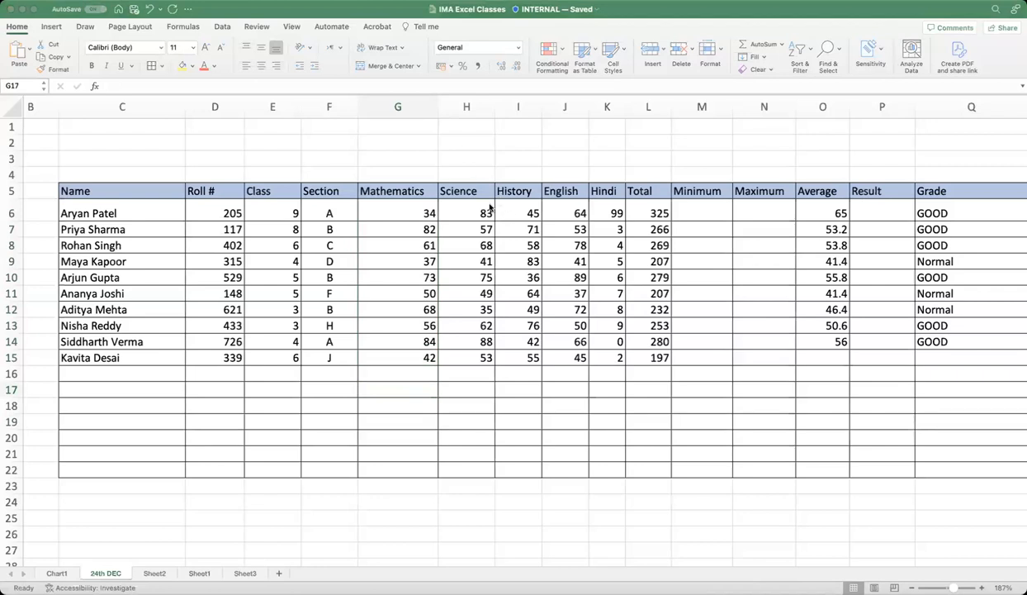
Step: Enter the formula =sum(G6:G15) in G17 to add up all students' Mathematics marks
{"action": "left_click", "coordinate": [385, 386]}
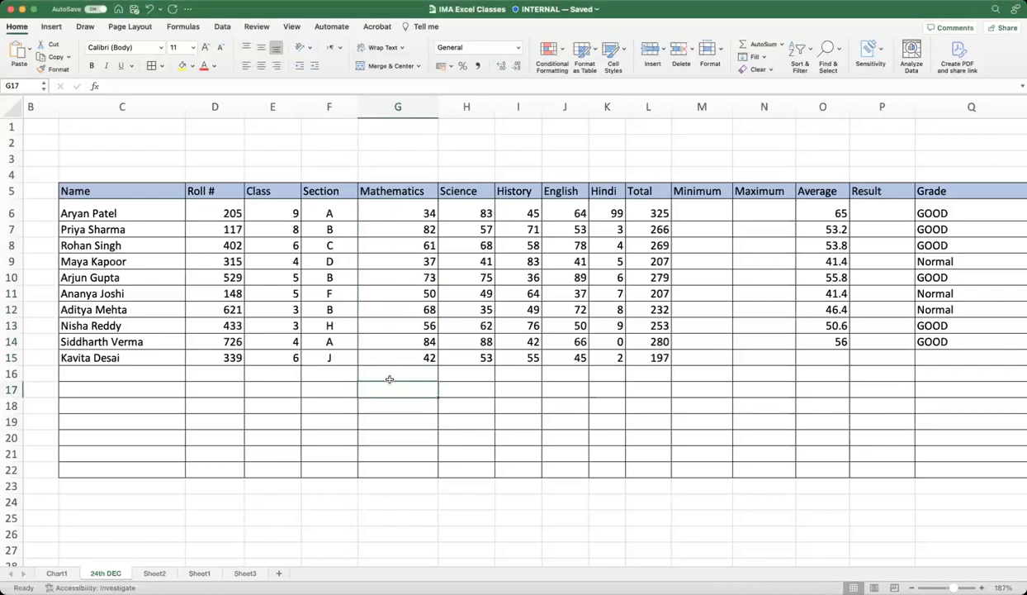
{"action": "scroll", "coordinate": [416, 389], "scroll_direction": "left", "scroll_amount": 1}
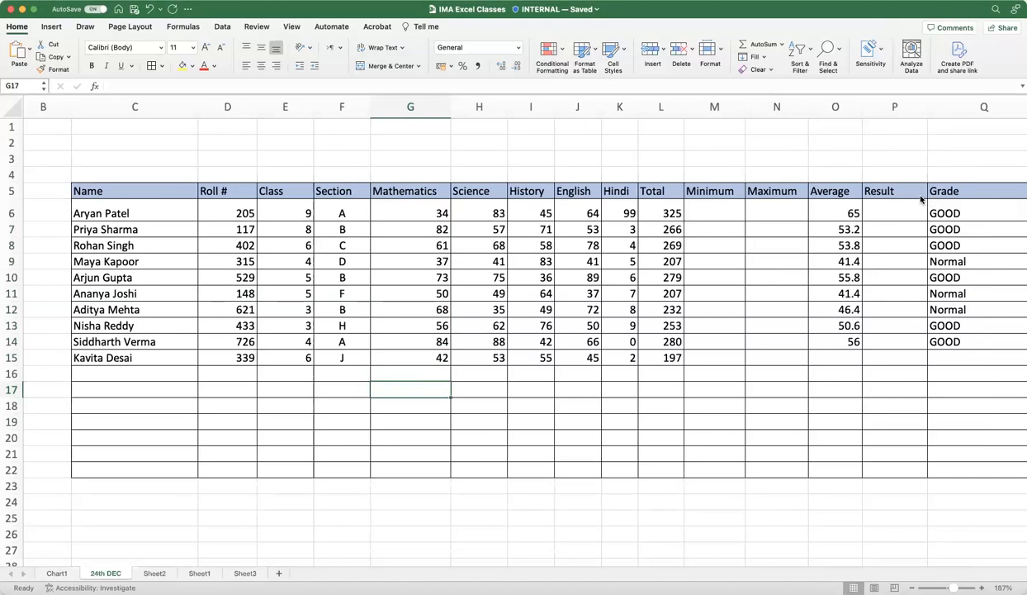
{"action": "left_click", "coordinate": [359, 403]}
{"action": "left_click", "coordinate": [405, 388]}
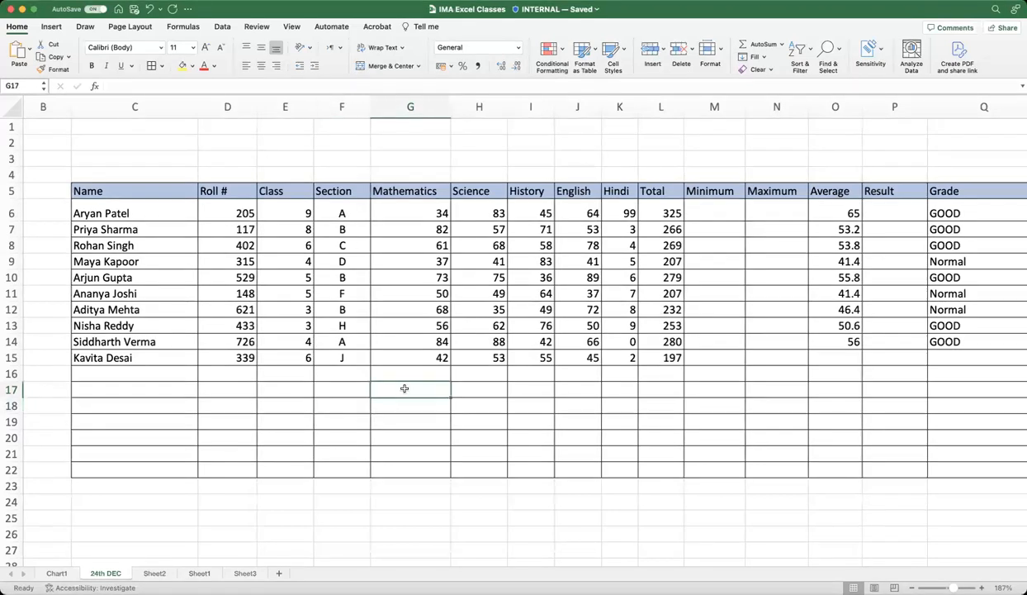
{"action": "type", "text": "="}
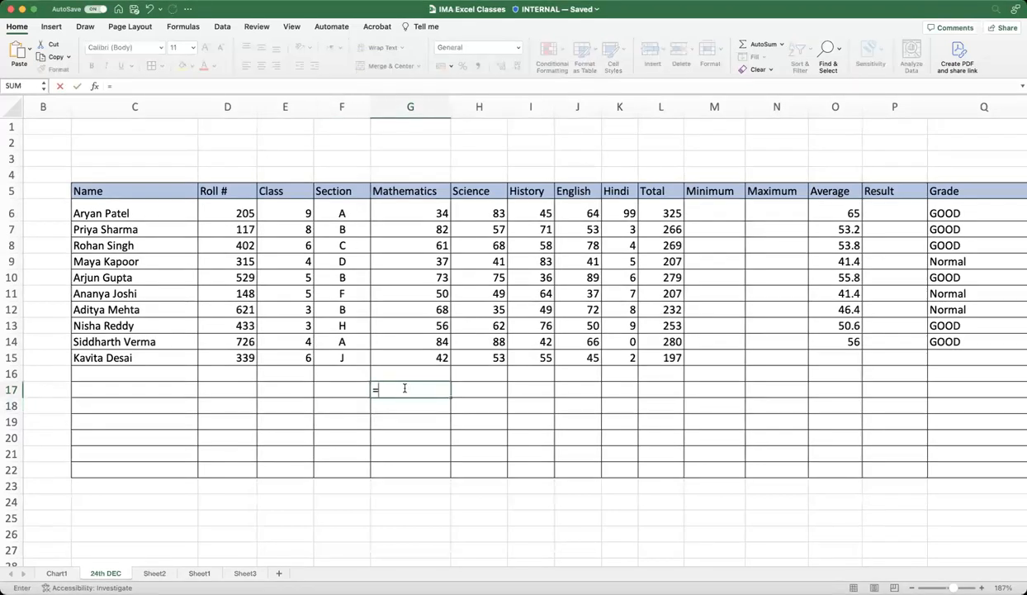
{"action": "type", "text": "sum("}
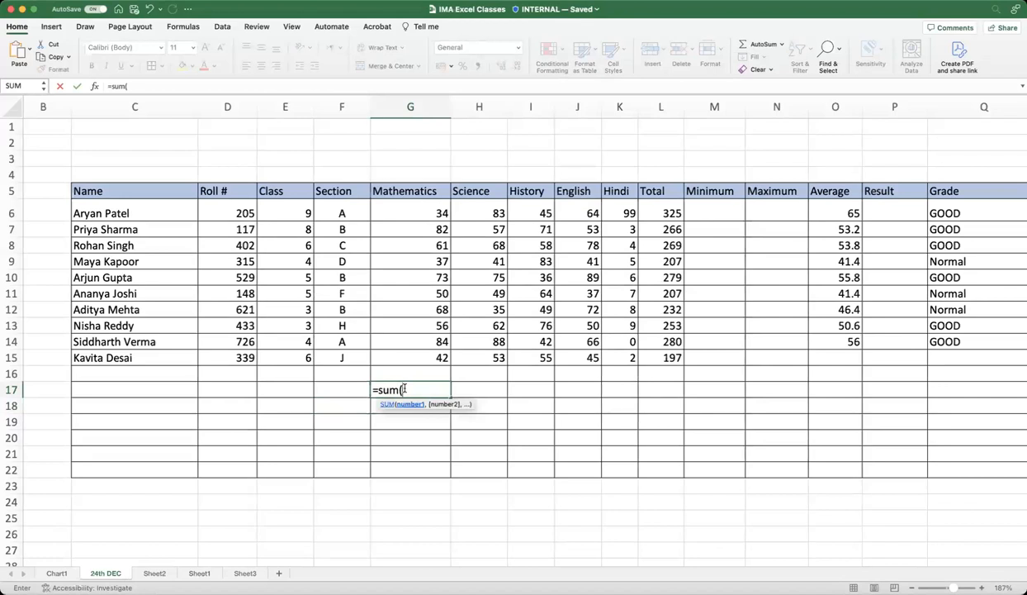
{"action": "type", "text": "G6"}
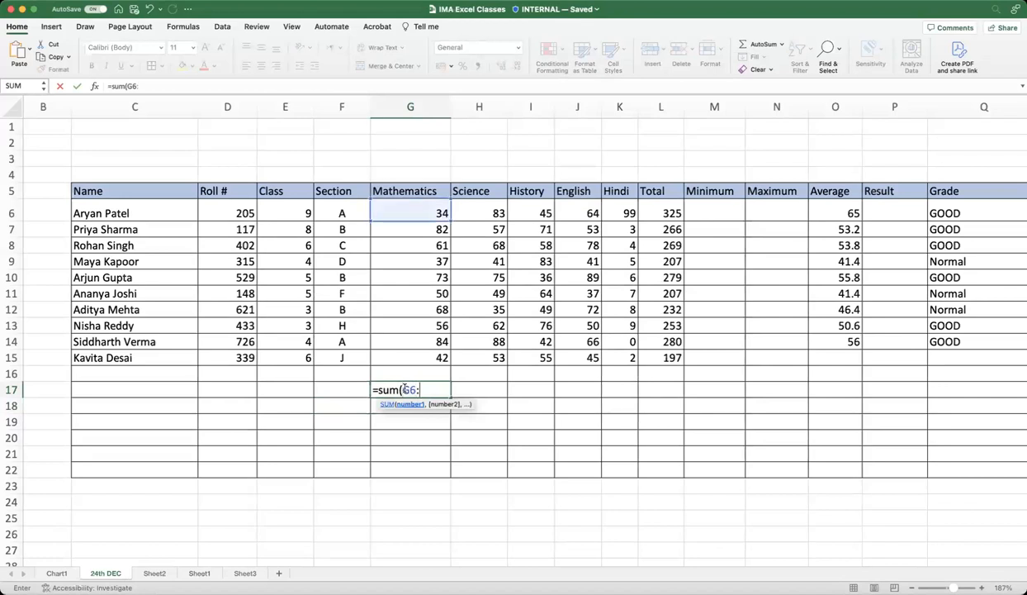
{"action": "type", "text": ":G15)"}
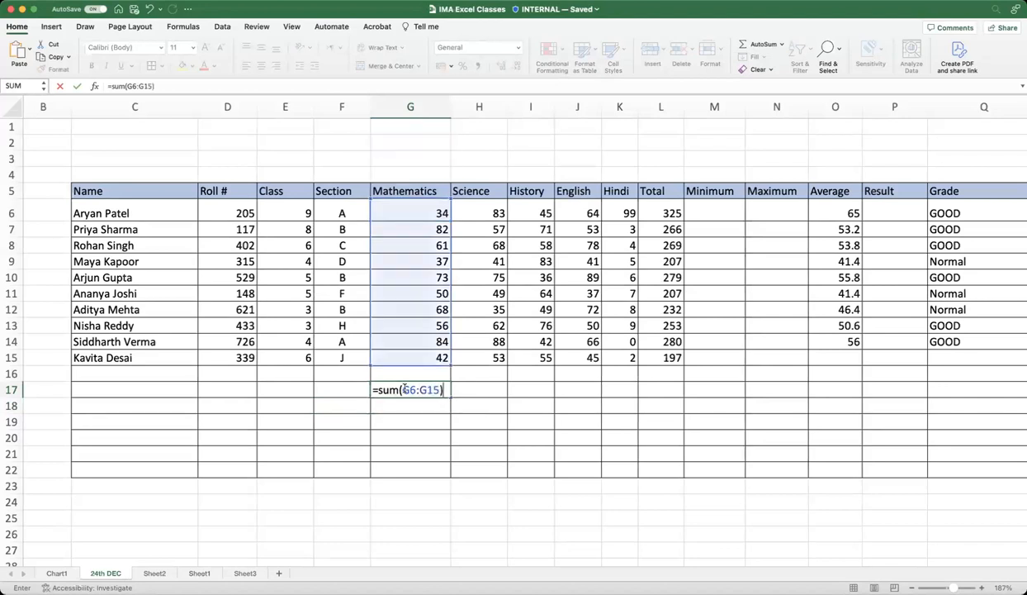
{"action": "key", "text": "Return"}
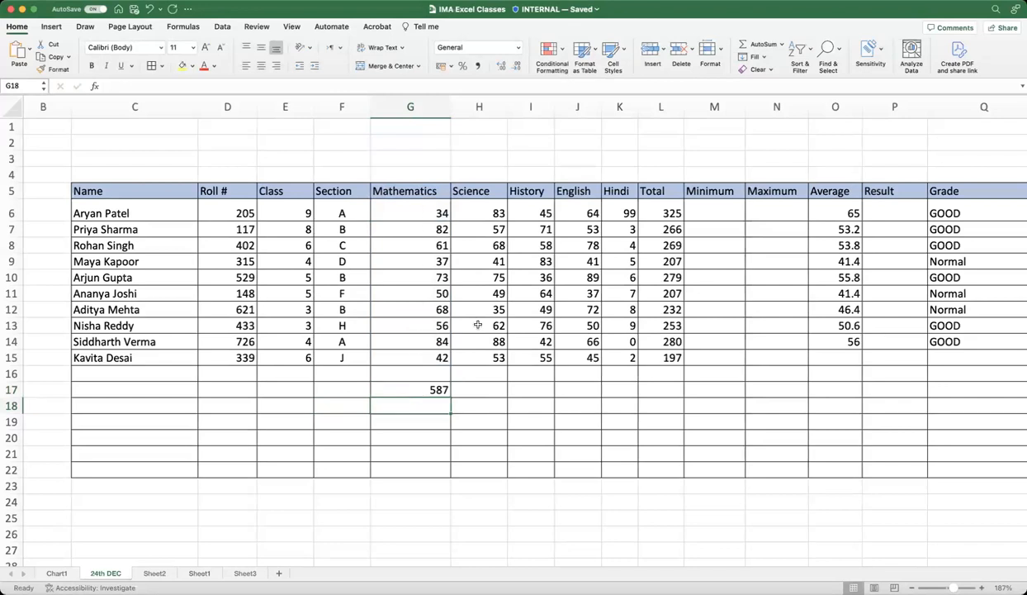
Step: Review the Mathematics marks behind the column sum and clear the formula from G17
{"action": "left_click_drag", "start_coordinate": [660, 212], "coordinate": [403, 357]}
{"action": "left_click", "coordinate": [430, 393]}
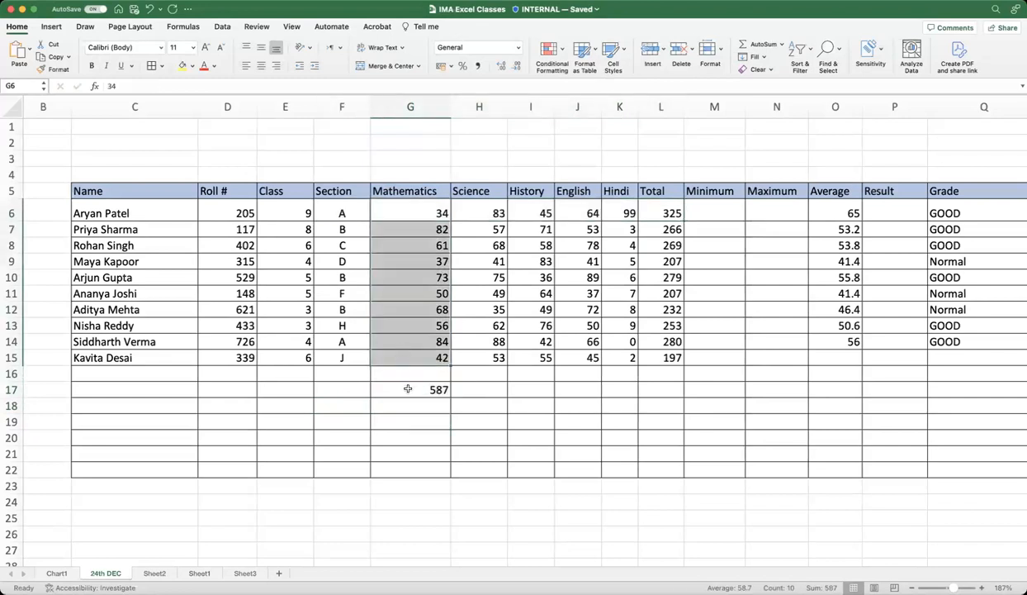
{"action": "left_click", "coordinate": [407, 390]}
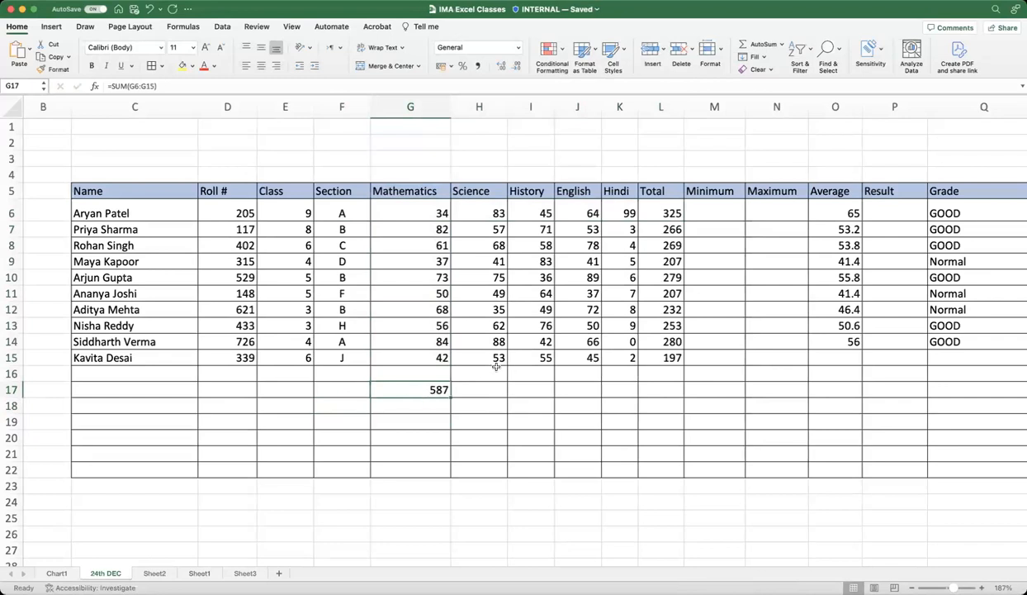
{"action": "key", "text": "Delete"}
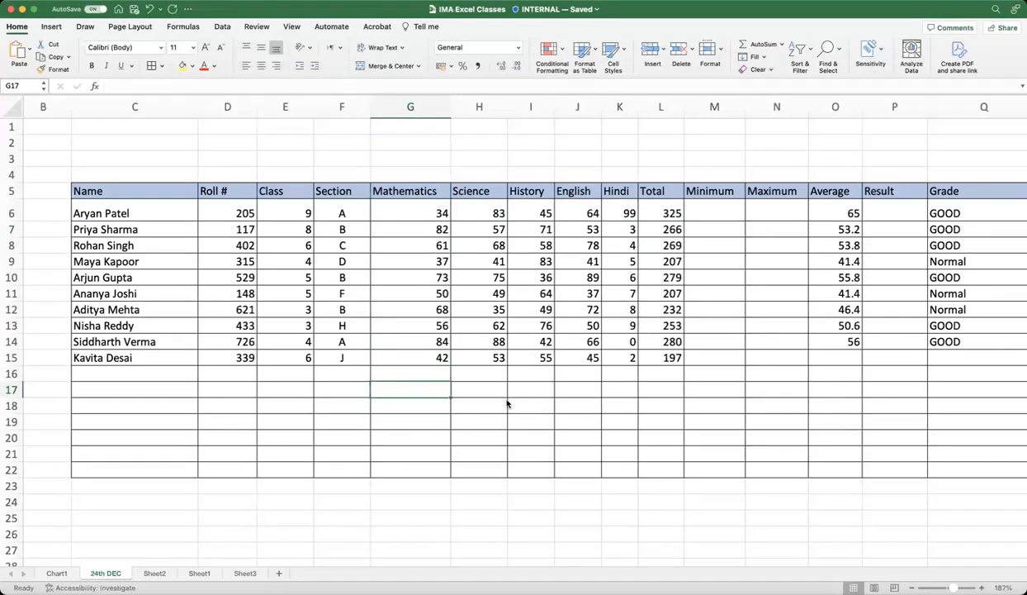
{"action": "left_click", "coordinate": [506, 402]}
{"action": "scroll", "coordinate": [506, 403], "scroll_direction": "right", "scroll_amount": 2}
{"action": "scroll", "coordinate": [532, 403], "scroll_direction": "right", "scroll_amount": 3}
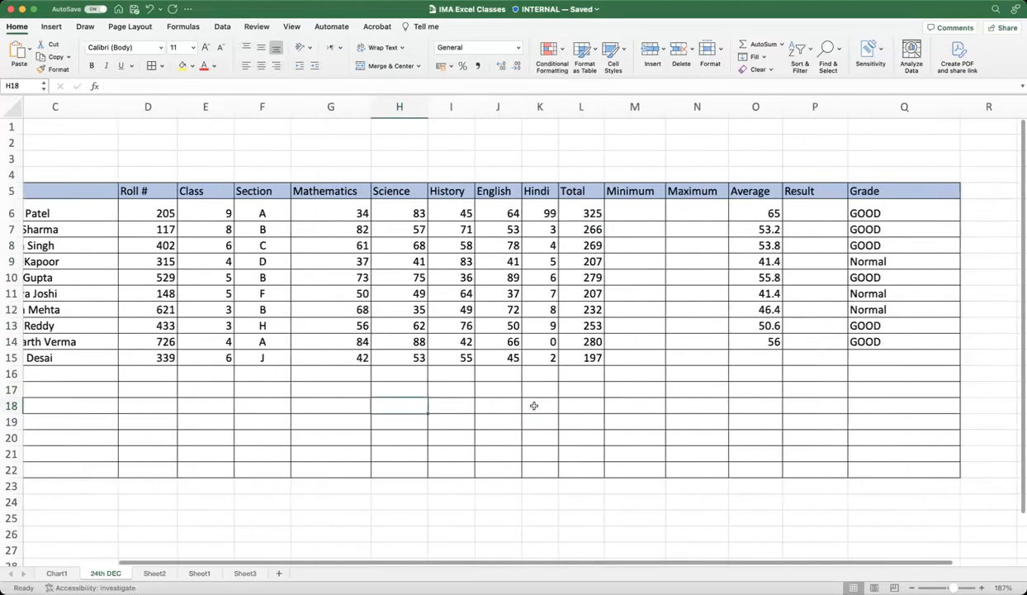
Step: Delete the two empty columns A and B in front of the Name column
{"action": "left_click", "coordinate": [571, 213]}
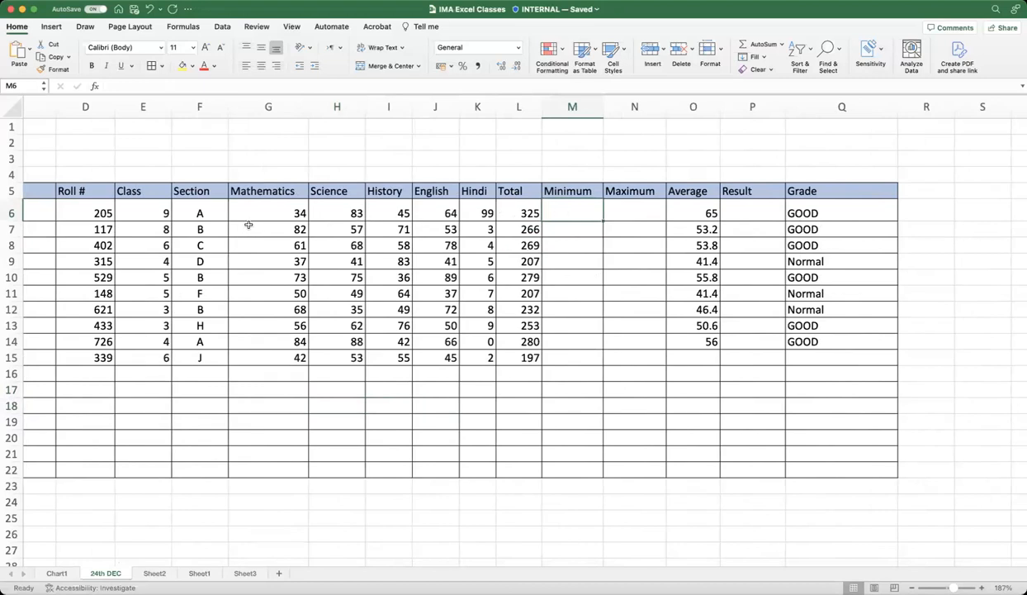
{"action": "scroll", "coordinate": [245, 223], "scroll_direction": "left", "scroll_amount": 2}
{"action": "scroll", "coordinate": [245, 224], "scroll_direction": "left", "scroll_amount": 3}
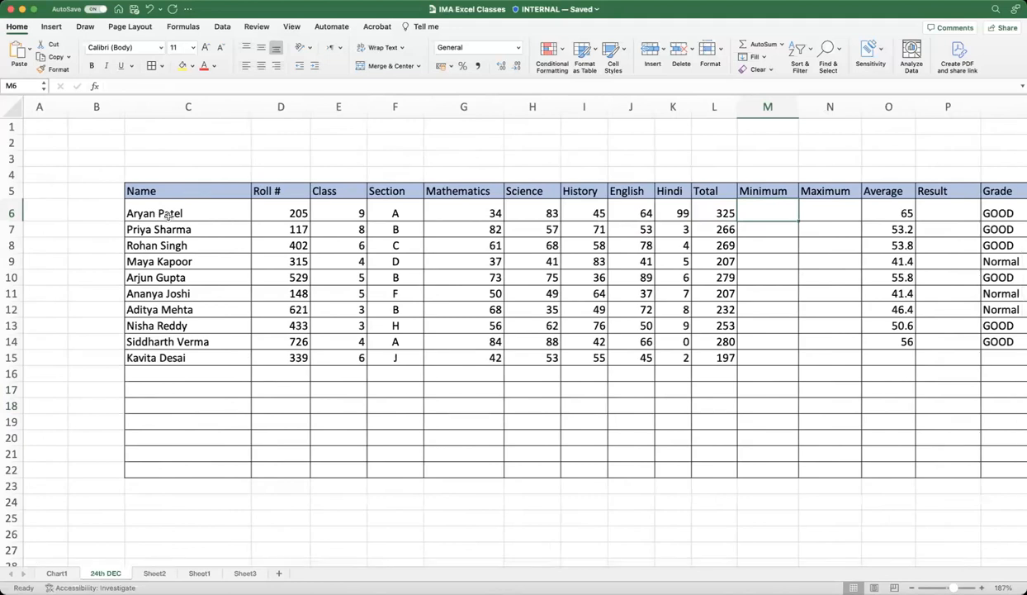
{"action": "scroll", "coordinate": [170, 214], "scroll_direction": "left", "scroll_amount": 1}
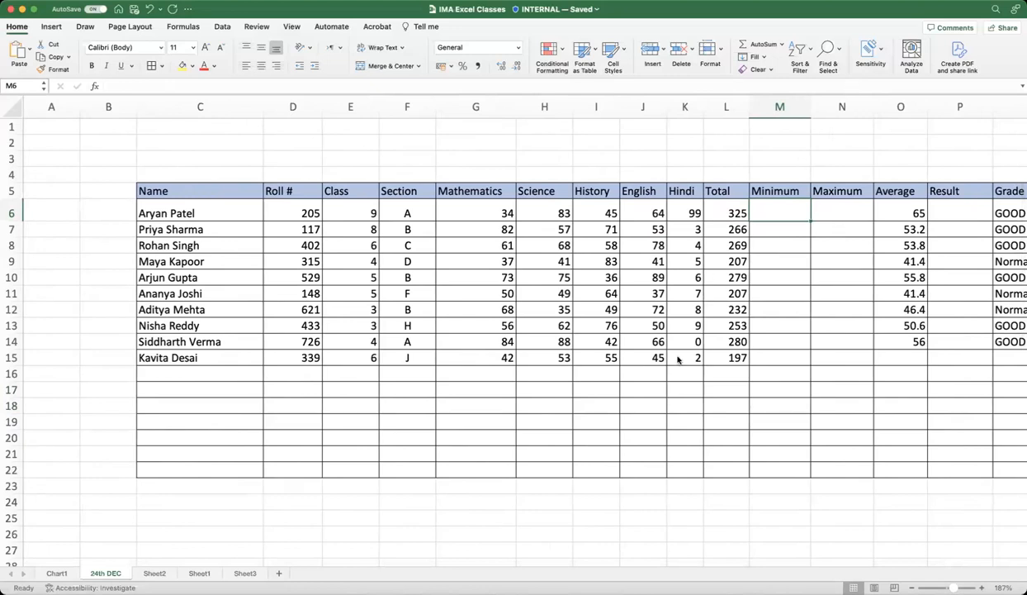
{"action": "left_click_drag", "start_coordinate": [66, 107], "coordinate": [97, 107]}
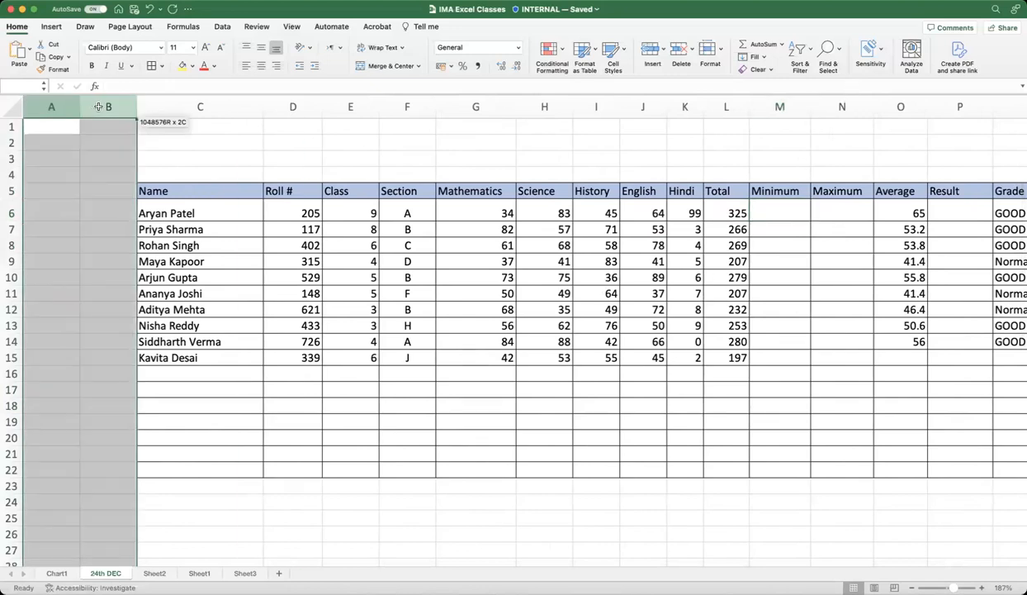
{"action": "right_click", "coordinate": [99, 107]}
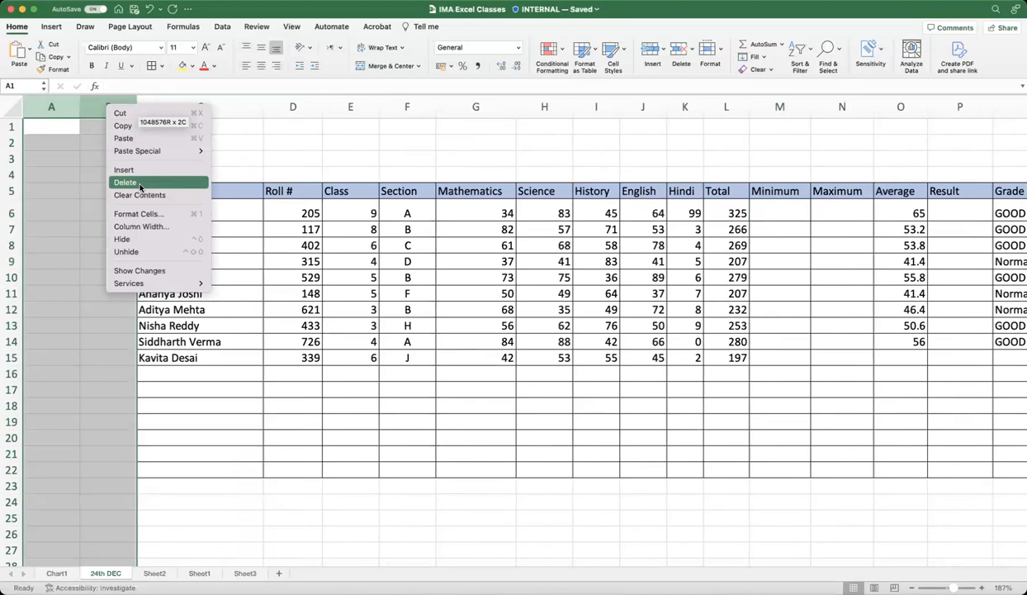
{"action": "left_click", "coordinate": [140, 185]}
{"action": "left_click", "coordinate": [299, 377]}
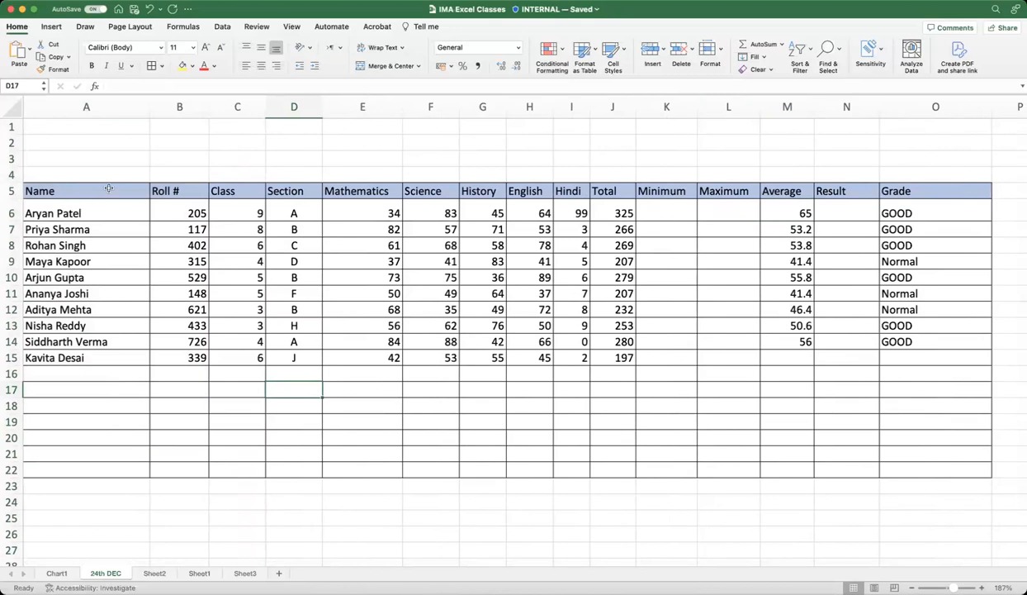
Step: Examine the marks table across its width, from the Name column to Grade, before any column is frozen
{"action": "left_click", "coordinate": [109, 188]}
{"action": "left_click", "coordinate": [92, 105]}
{"action": "left_click", "coordinate": [102, 227]}
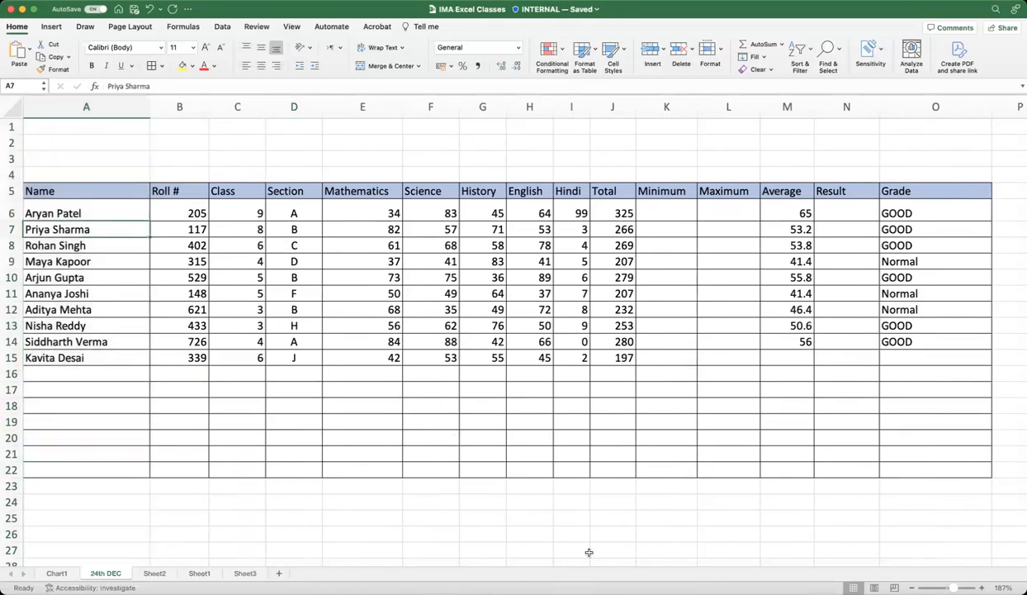
{"action": "left_click_drag", "start_coordinate": [295, 564], "coordinate": [455, 558]}
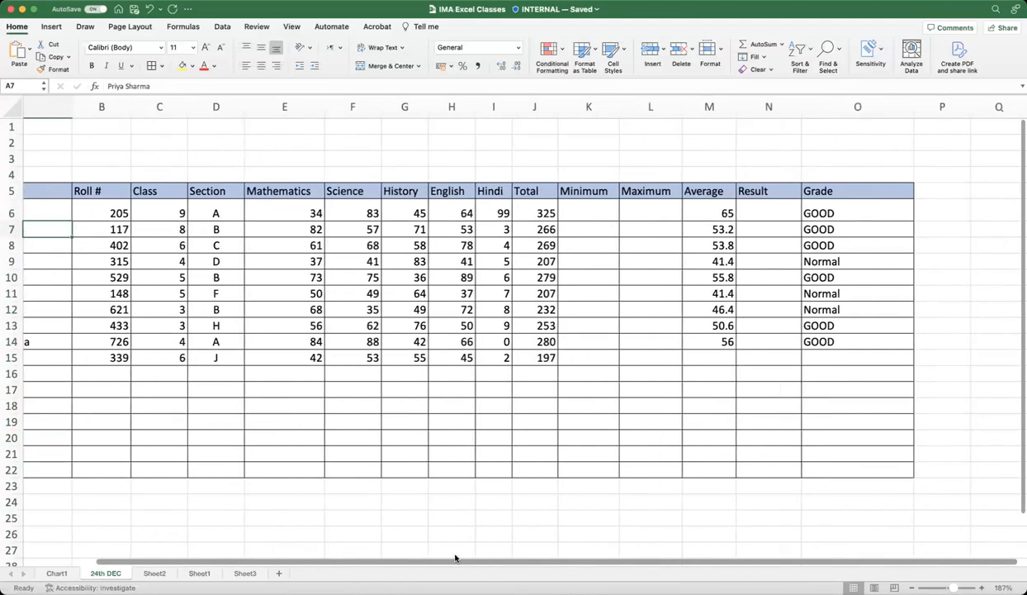
{"action": "left_click_drag", "start_coordinate": [300, 546], "coordinate": [557, 560]}
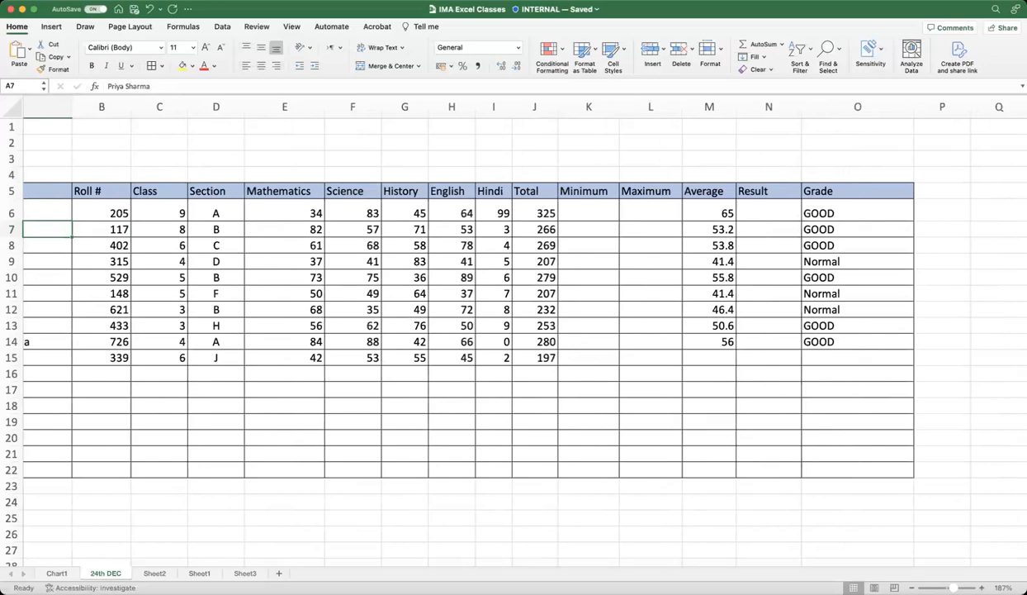
{"action": "scroll", "coordinate": [173, 323], "scroll_direction": "up", "scroll_amount": 2}
{"action": "scroll", "coordinate": [173, 323], "scroll_direction": "left", "scroll_amount": 2}
{"action": "scroll", "coordinate": [174, 323], "scroll_direction": "down", "scroll_amount": 1}
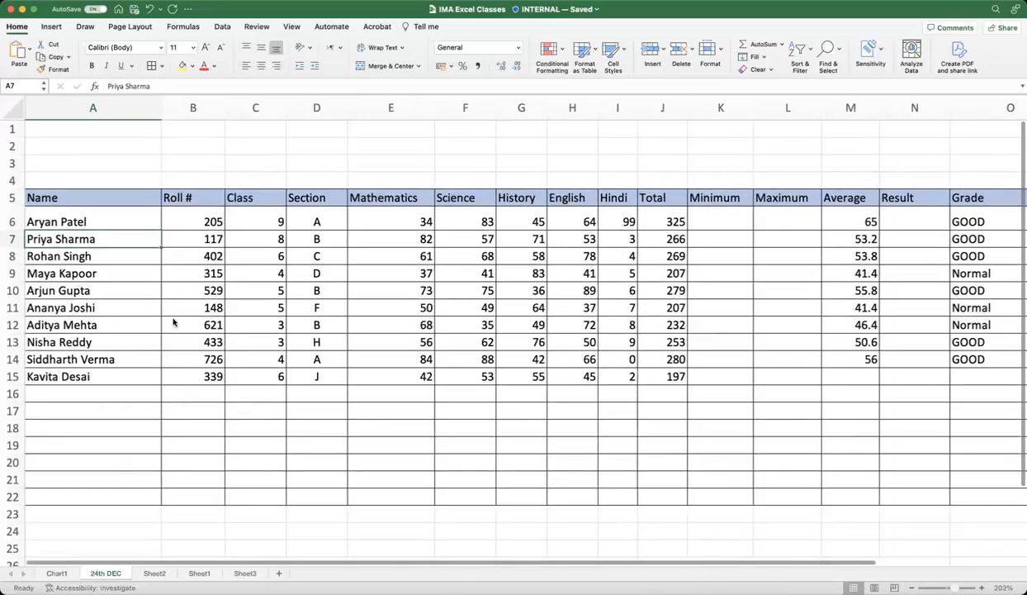
{"action": "left_click_drag", "start_coordinate": [296, 547], "coordinate": [239, 515]}
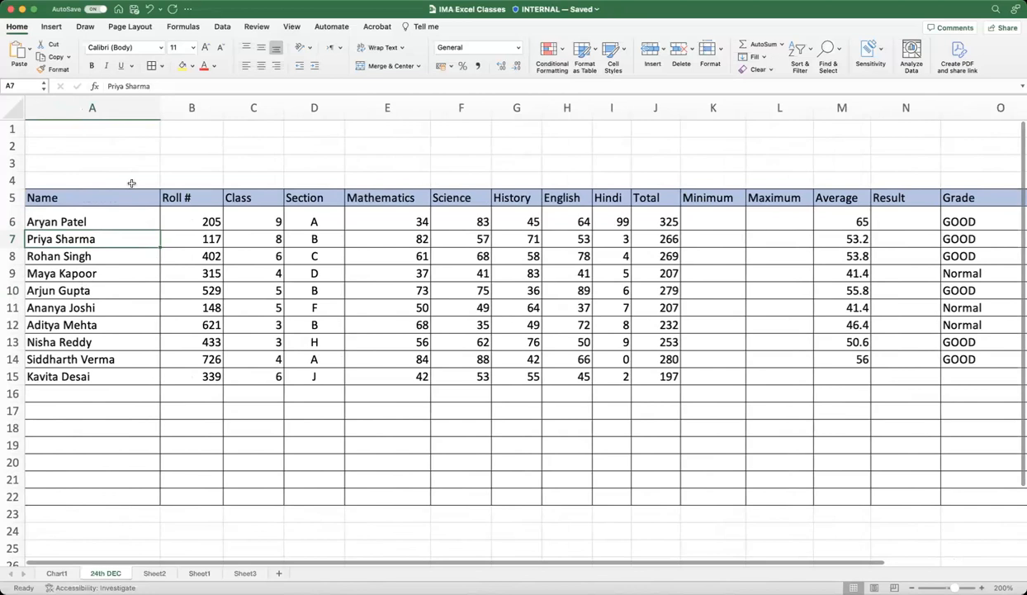
Step: Freeze the first column of the 24th DEC sheet to keep the student names in view
{"action": "left_click", "coordinate": [107, 130]}
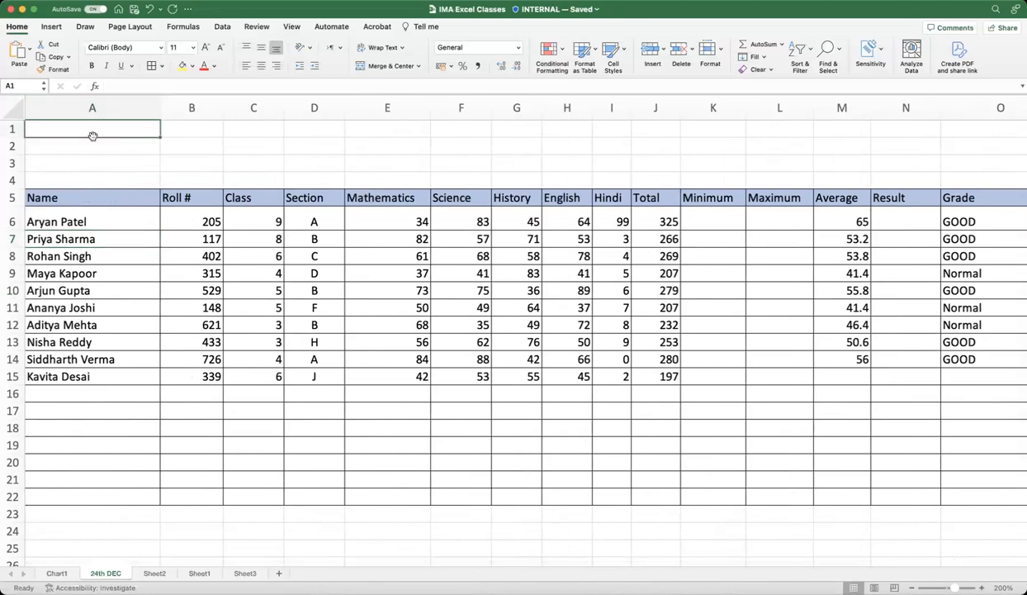
{"action": "left_click", "coordinate": [291, 28]}
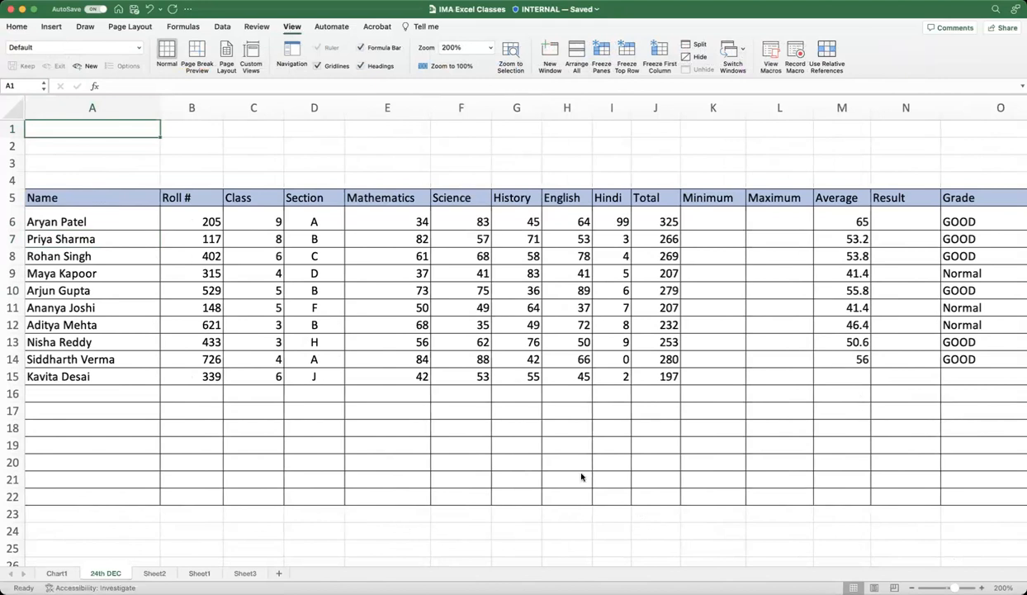
{"action": "key", "text": "ctrl+a"}
{"action": "mouse_move", "coordinate": [262, 20]}
{"action": "left_mouse_down"}
{"action": "mouse_move", "coordinate": [313, 22]}
{"action": "mouse_move", "coordinate": [285, 41]}
{"action": "mouse_move", "coordinate": [256, 23]}
{"action": "mouse_move", "coordinate": [316, 9]}
{"action": "mouse_move", "coordinate": [278, 38]}
{"action": "left_mouse_up"}
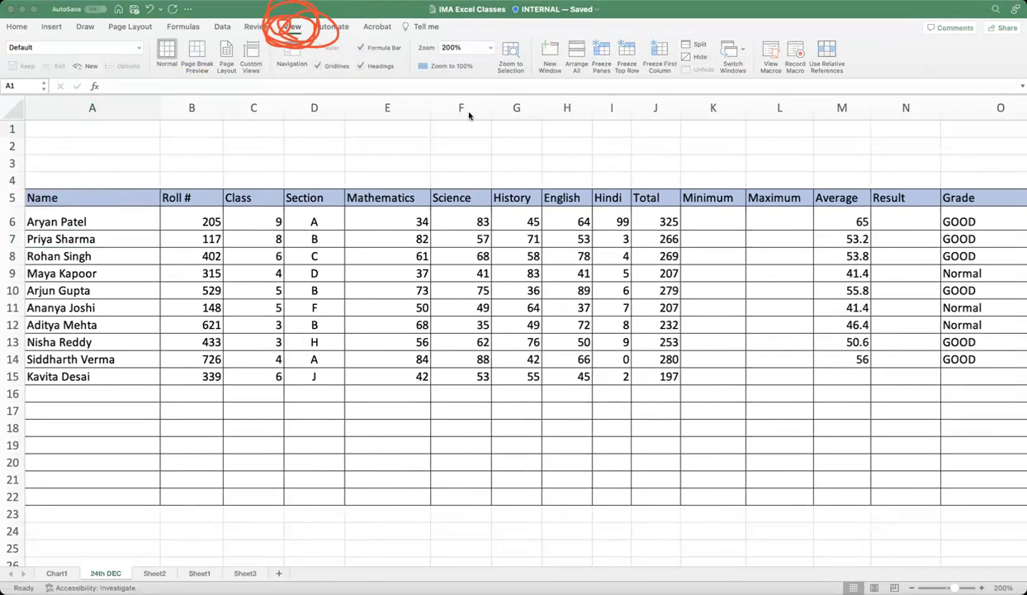
{"action": "left_click", "coordinate": [461, 24]}
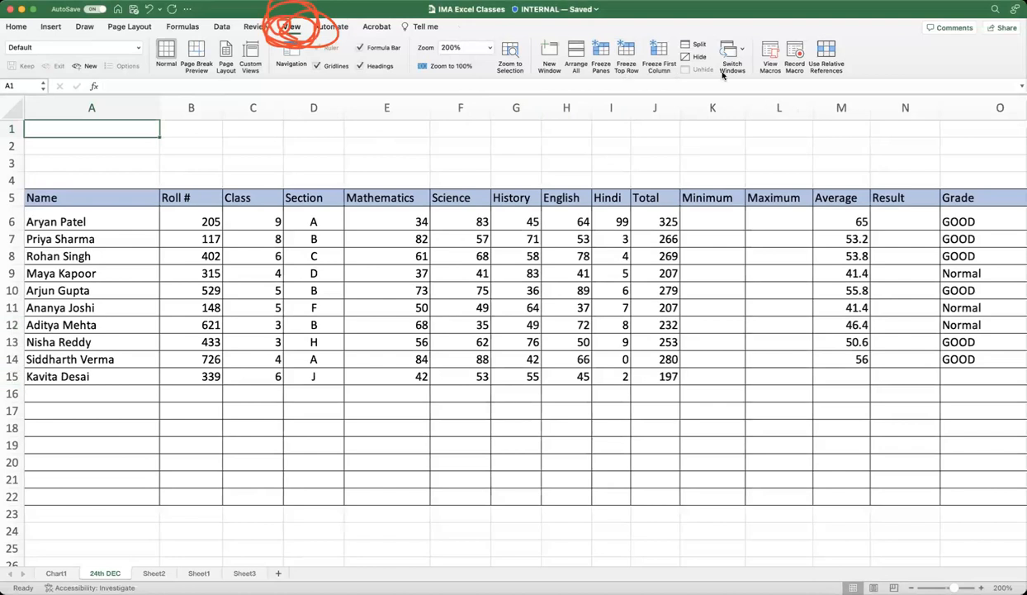
{"action": "mouse_move", "coordinate": [619, 28]}
{"action": "left_mouse_down"}
{"action": "mouse_move", "coordinate": [589, 76]}
{"action": "mouse_move", "coordinate": [628, 15]}
{"action": "left_mouse_up"}
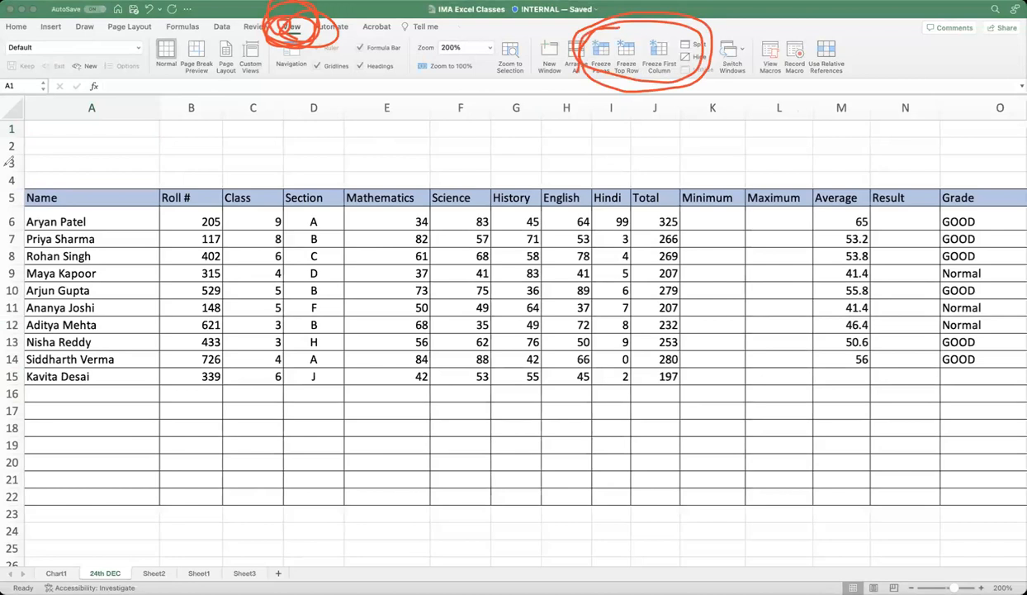
{"action": "left_click", "coordinate": [648, 22]}
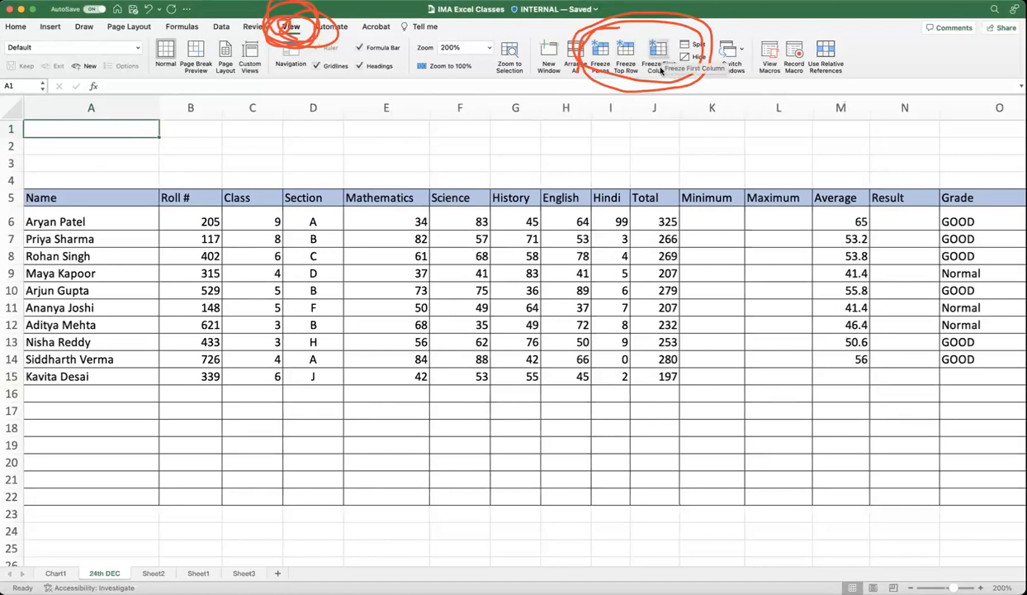
{"action": "left_click", "coordinate": [659, 52]}
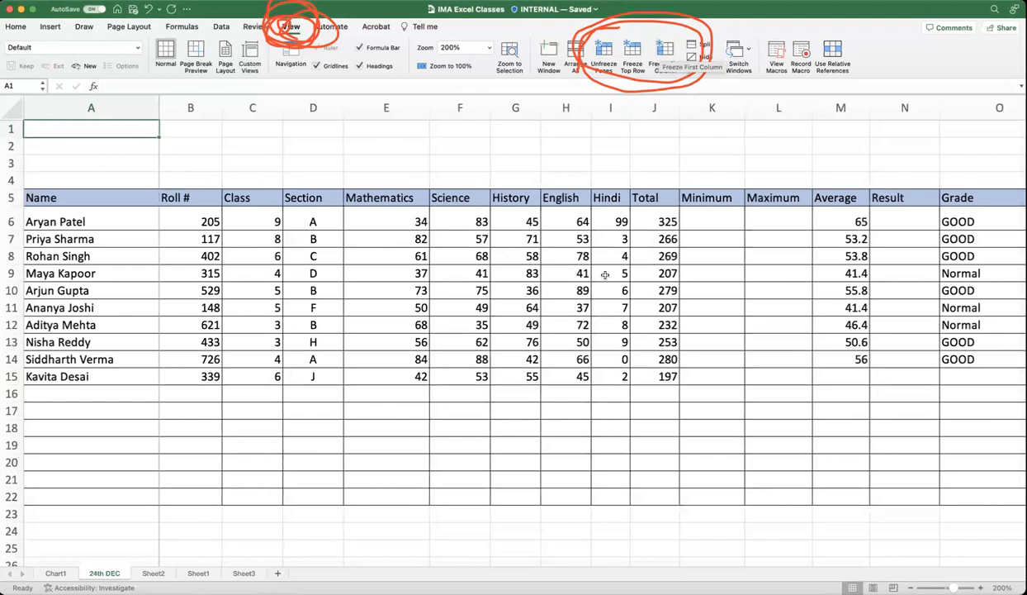
Step: Check how the frozen Name column behaves while viewing the last students' marks and totals across the table
{"action": "left_click", "coordinate": [35, 375]}
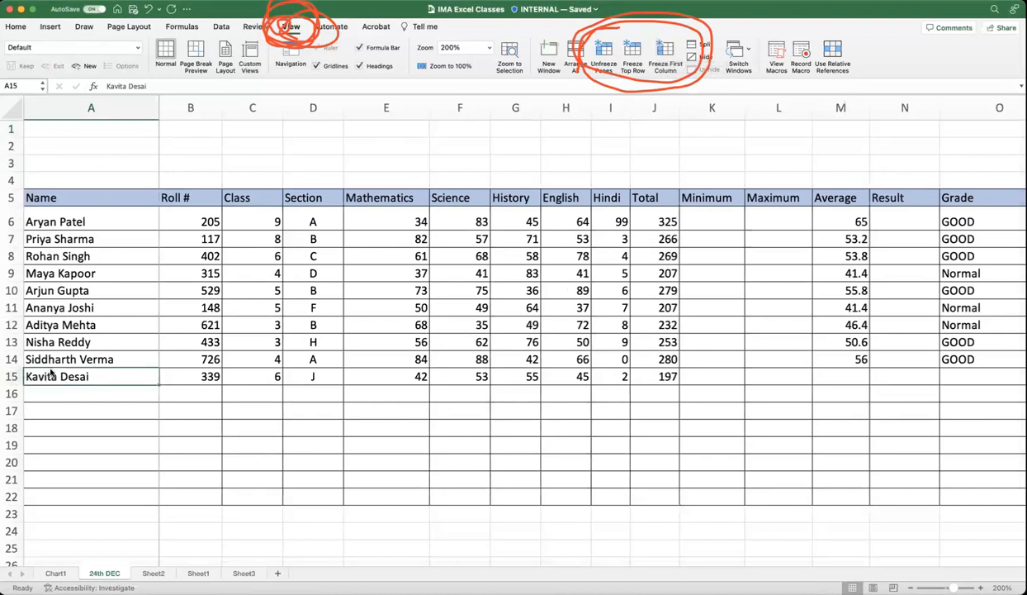
{"action": "left_click", "coordinate": [324, 377]}
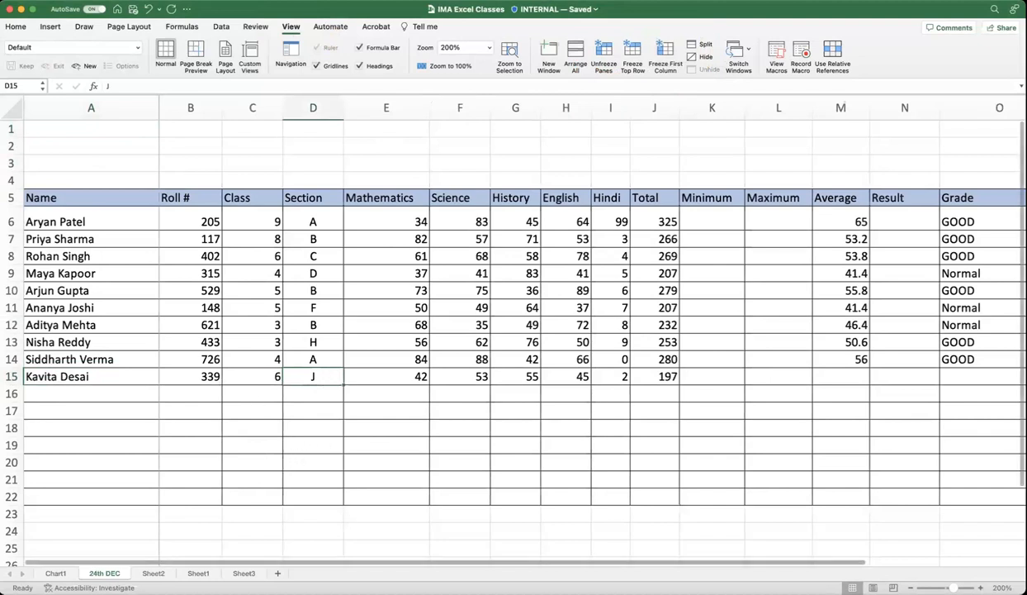
{"action": "scroll", "coordinate": [573, 564], "scroll_direction": "right", "scroll_amount": 3}
{"action": "scroll", "coordinate": [567, 538], "scroll_direction": "left", "scroll_amount": 3}
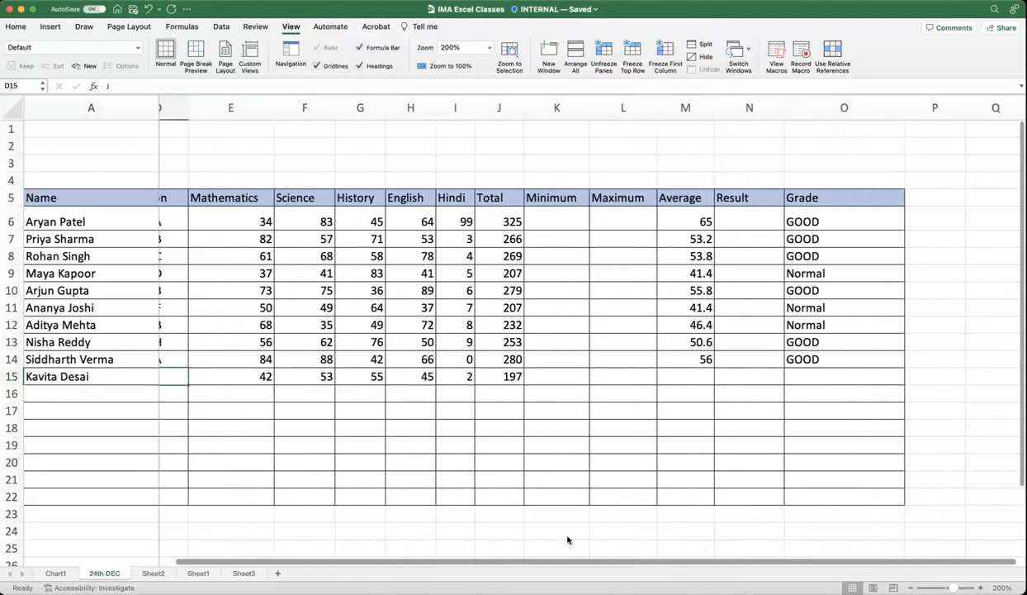
{"action": "scroll", "coordinate": [732, 541], "scroll_direction": "right", "scroll_amount": 3}
{"action": "scroll", "coordinate": [536, 547], "scroll_direction": "left", "scroll_amount": 1}
{"action": "scroll", "coordinate": [536, 546], "scroll_direction": "left", "scroll_amount": 2}
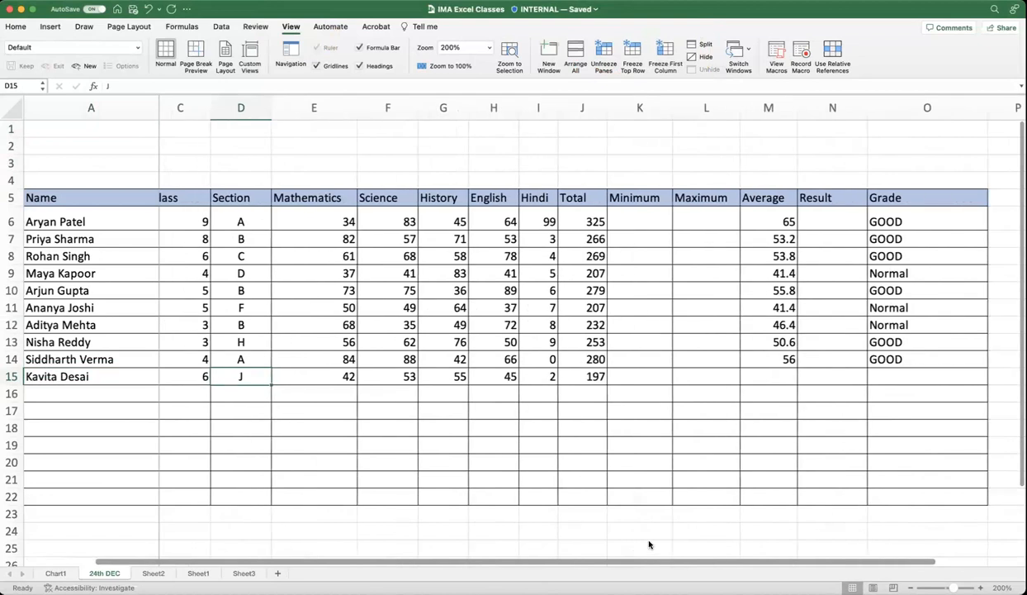
{"action": "scroll", "coordinate": [649, 544], "scroll_direction": "right", "scroll_amount": 3}
{"action": "left_click", "coordinate": [504, 355]}
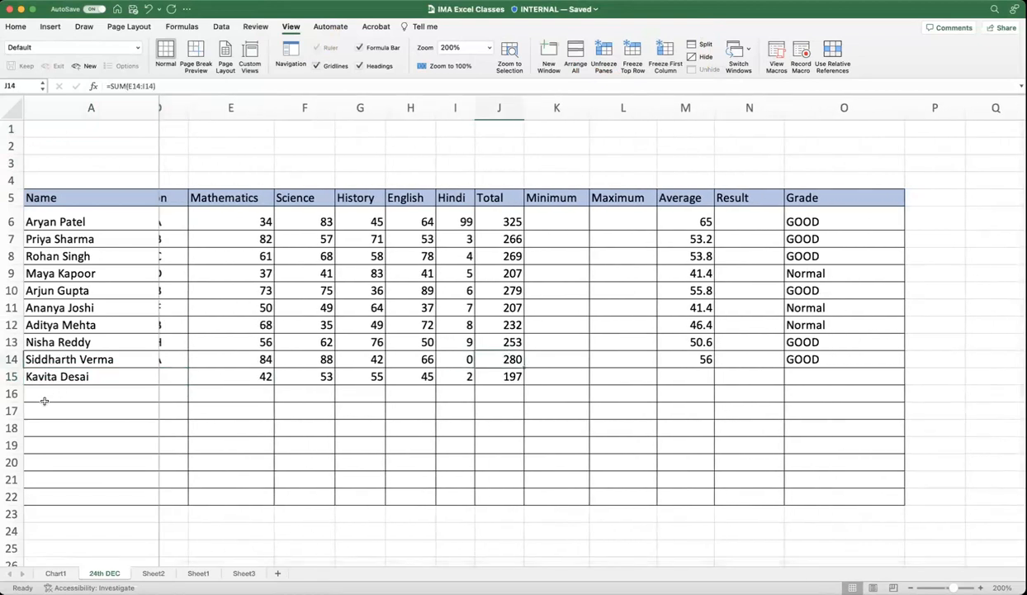
Step: Select the first student's Minimum cell K6 and review the subject and result columns alongside the frozen names
{"action": "left_click", "coordinate": [566, 221]}
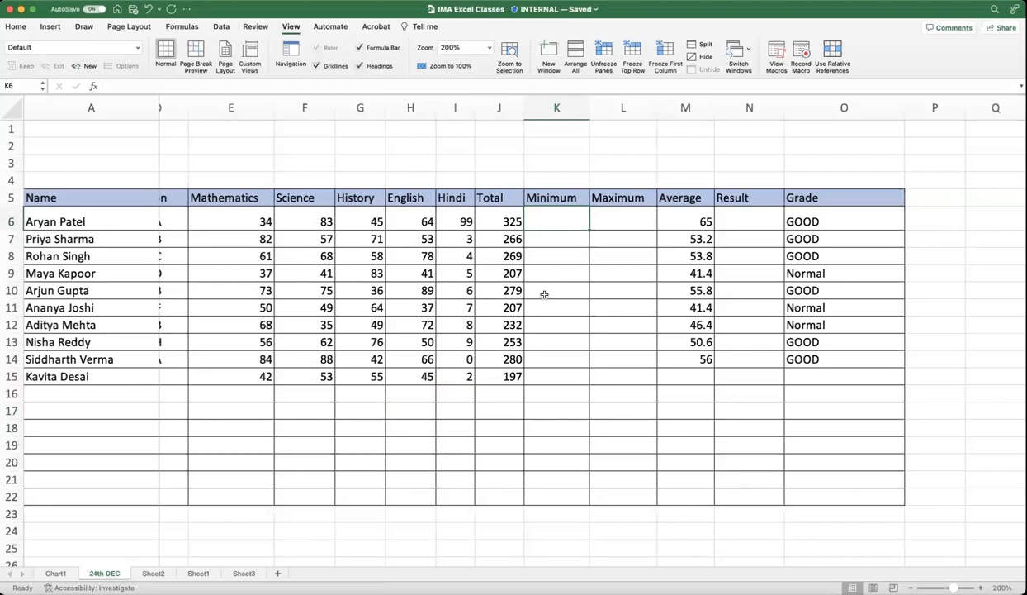
{"action": "scroll", "coordinate": [427, 290], "scroll_direction": "left", "scroll_amount": 2}
{"action": "scroll", "coordinate": [425, 289], "scroll_direction": "right", "scroll_amount": 3}
{"action": "scroll", "coordinate": [424, 288], "scroll_direction": "left", "scroll_amount": 4}
{"action": "scroll", "coordinate": [421, 288], "scroll_direction": "right", "scroll_amount": 5}
{"action": "scroll", "coordinate": [421, 287], "scroll_direction": "left", "scroll_amount": 1}
{"action": "scroll", "coordinate": [421, 287], "scroll_direction": "right", "scroll_amount": 4}
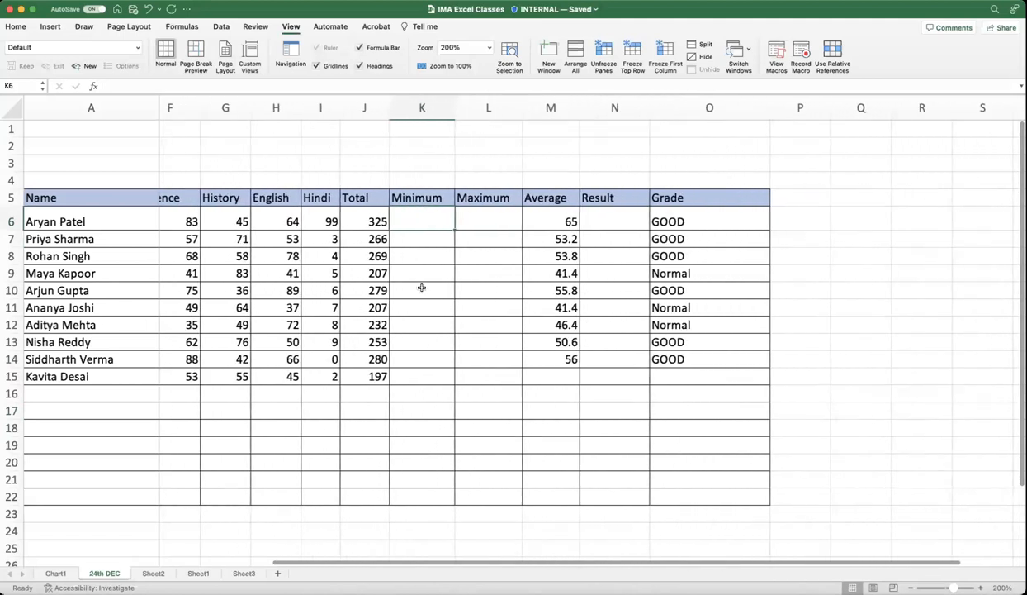
{"action": "scroll", "coordinate": [421, 288], "scroll_direction": "left", "scroll_amount": 3}
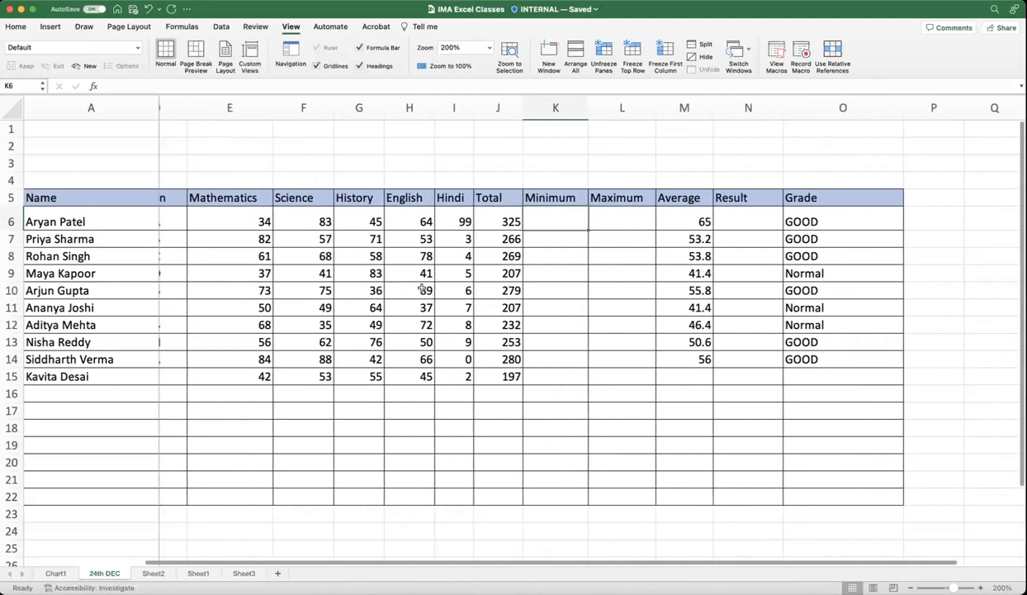
{"action": "scroll", "coordinate": [420, 287], "scroll_direction": "left", "scroll_amount": 1}
{"action": "scroll", "coordinate": [419, 287], "scroll_direction": "left", "scroll_amount": 2}
{"action": "scroll", "coordinate": [420, 287], "scroll_direction": "right", "scroll_amount": 3}
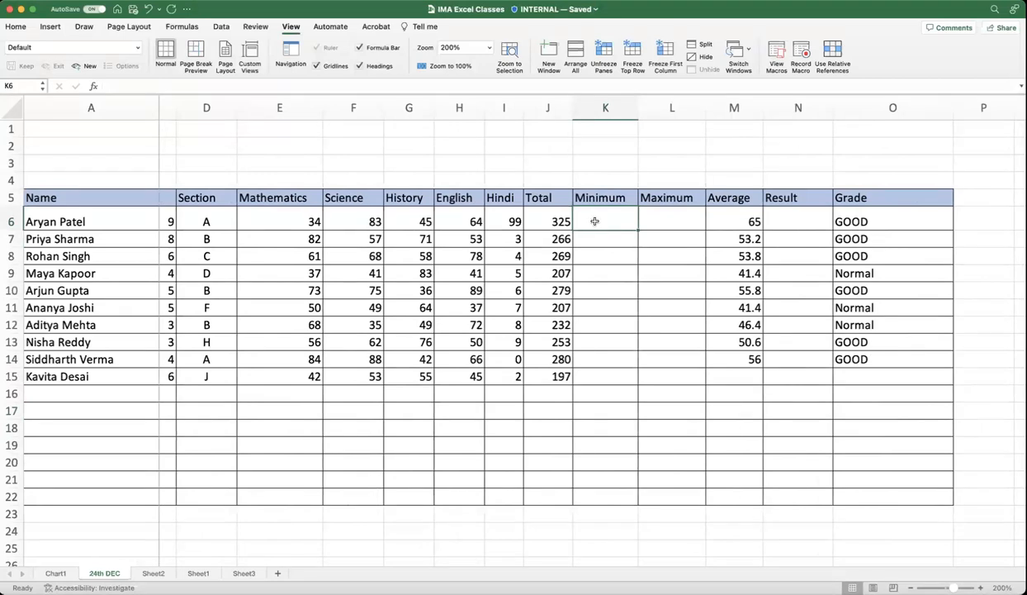
Step: Enter the formula =min(E6:I6) in K6 to find the first student's lowest mark
{"action": "type", "text": "="}
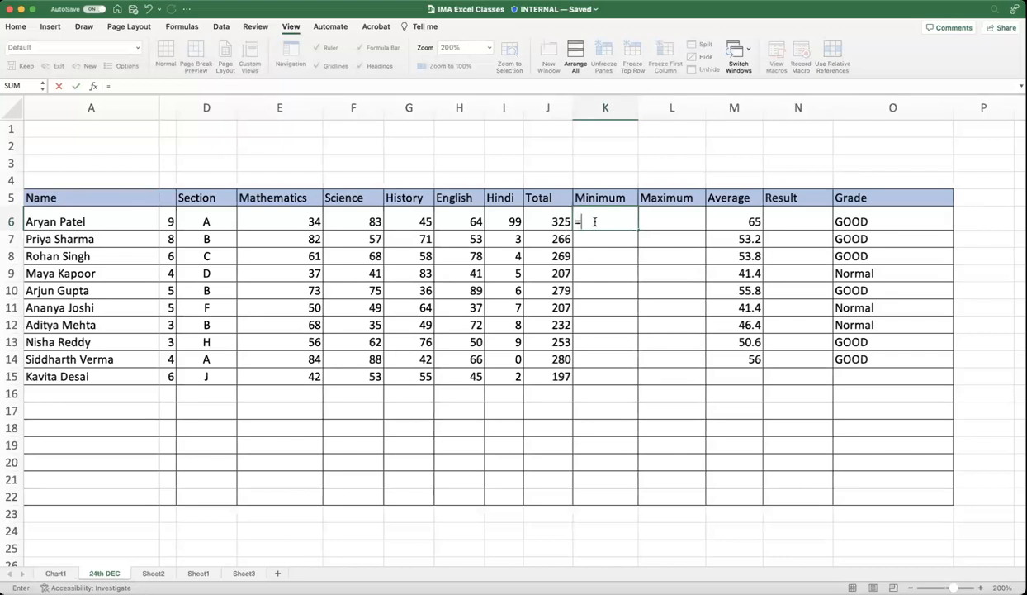
{"action": "type", "text": "min"}
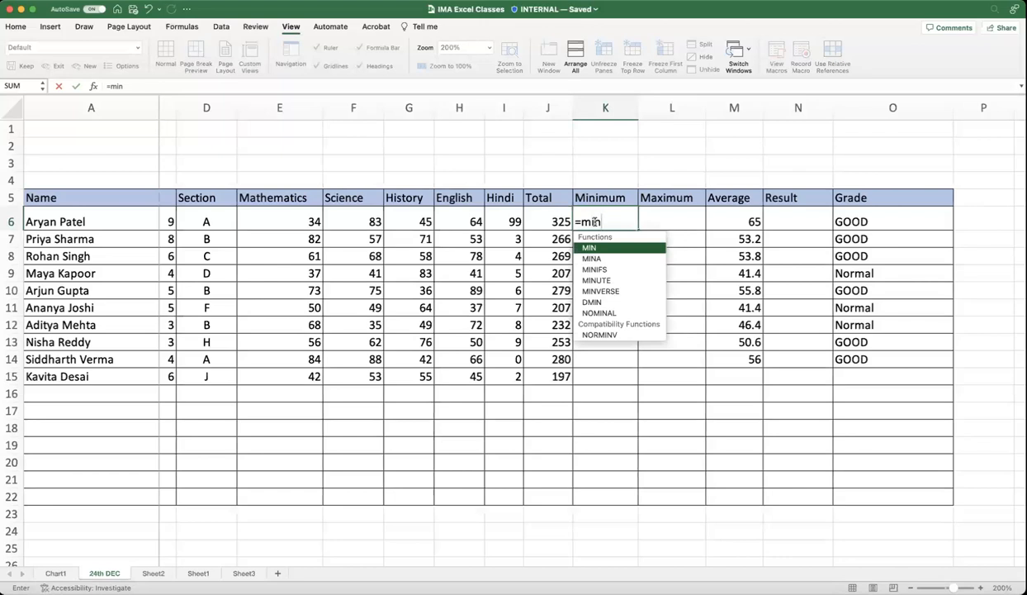
{"action": "type", "text": "("}
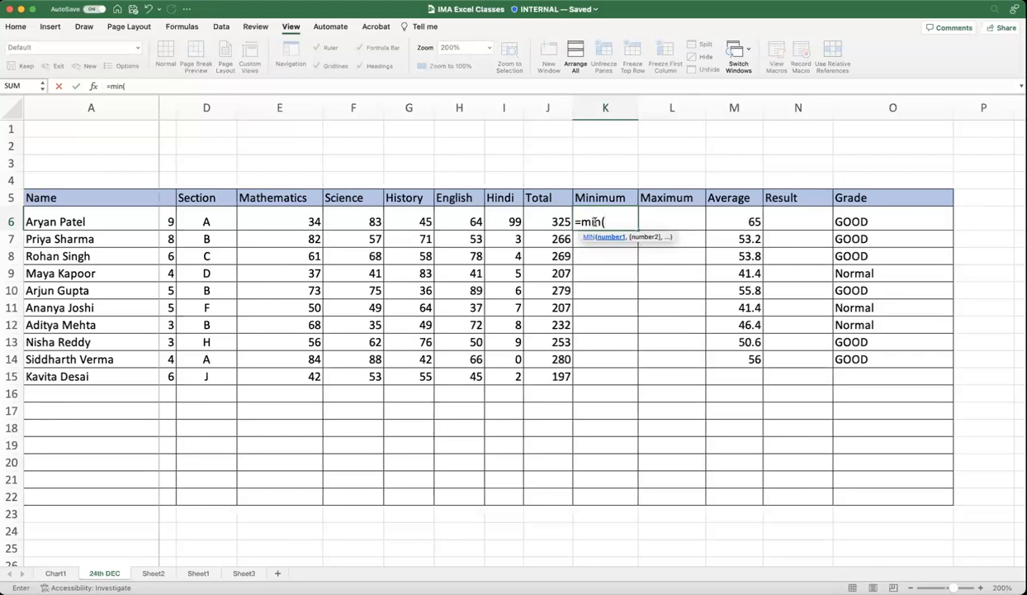
{"action": "left_click_drag", "start_coordinate": [276, 219], "coordinate": [491, 222]}
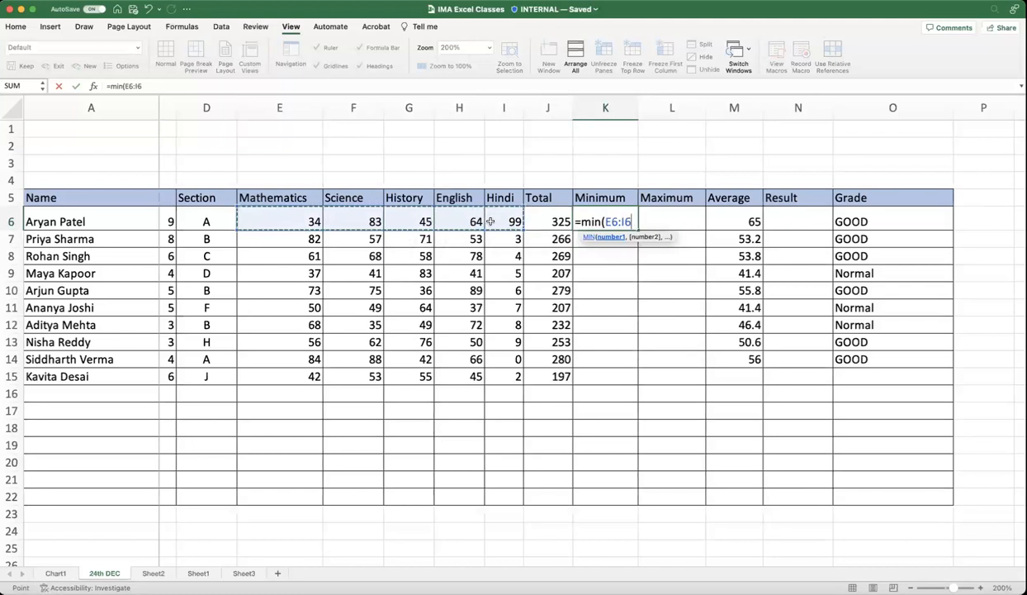
{"action": "type", "text": ")"}
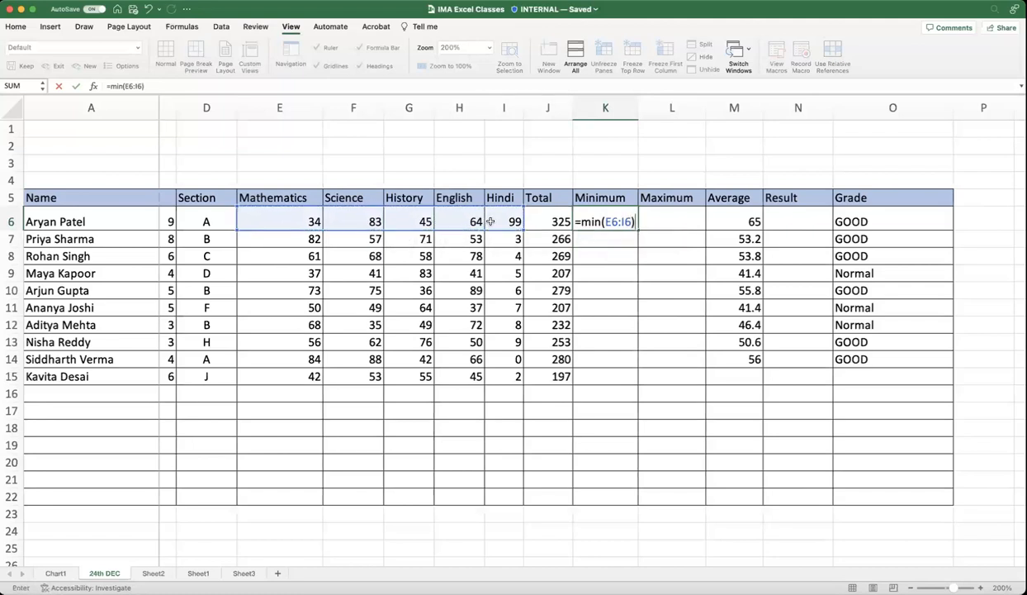
{"action": "key", "text": "Return"}
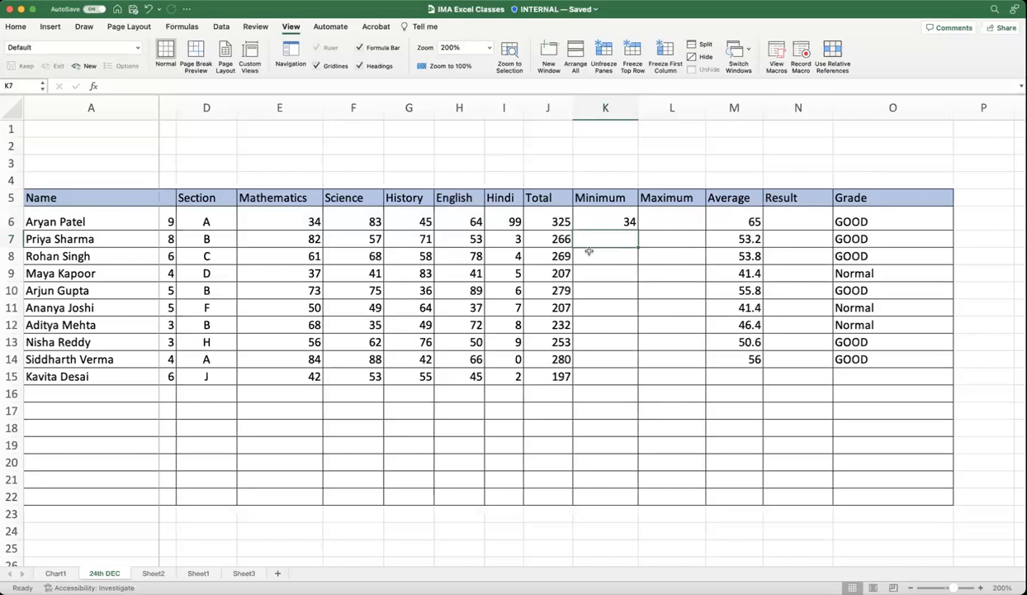
Step: Try filling the Minimum formula from K6 down through K15, and undo the fill
{"action": "left_click", "coordinate": [603, 217]}
{"action": "left_click_drag", "start_coordinate": [635, 228], "coordinate": [600, 376]}
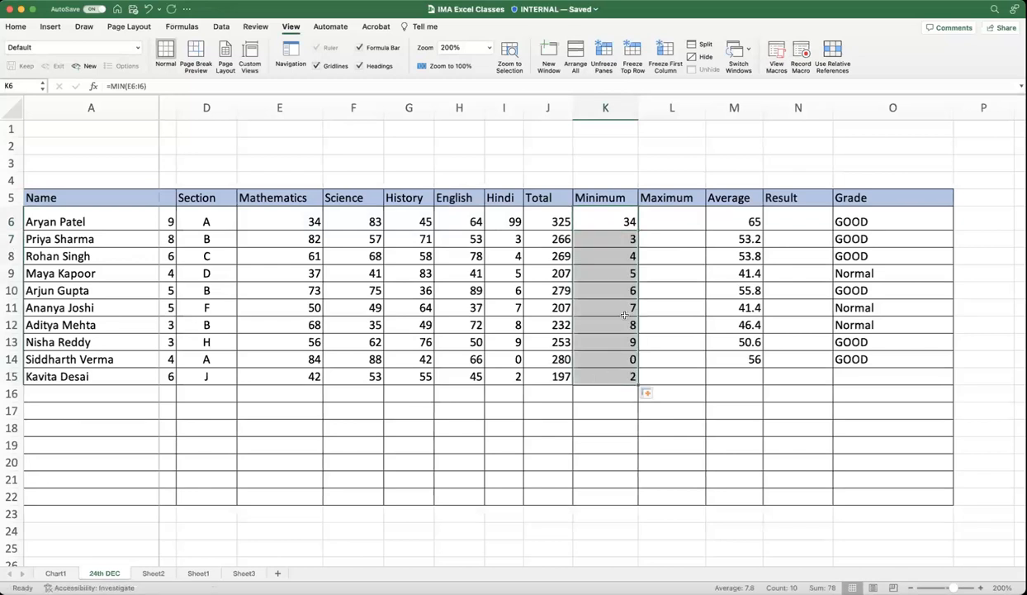
{"action": "key", "text": "super+z"}
{"action": "left_click", "coordinate": [629, 243]}
{"action": "left_click", "coordinate": [630, 222]}
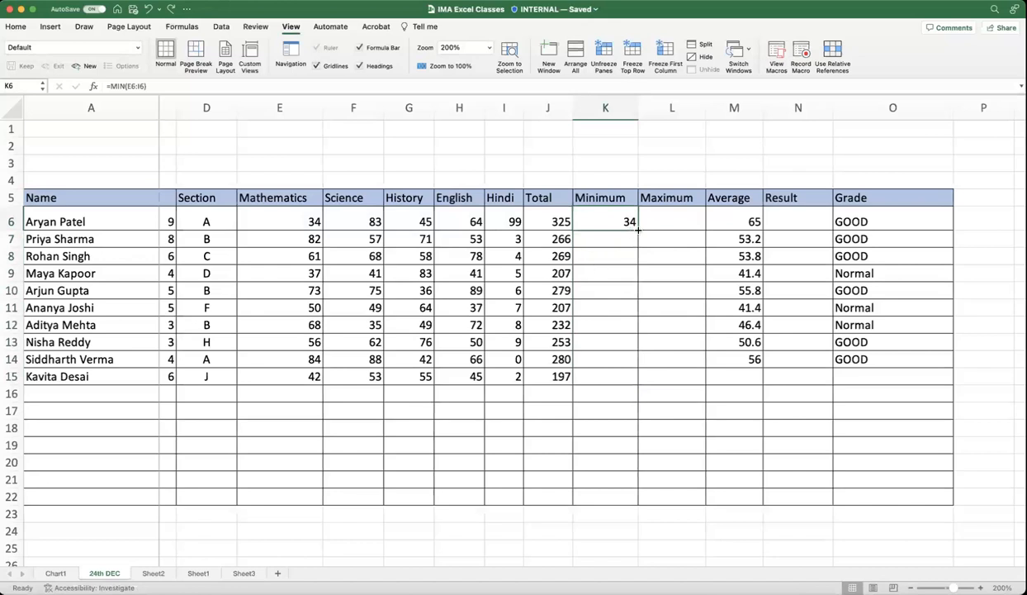
Step: Fill the Minimum formula from K6 down through K15 for all the students
{"action": "left_click_drag", "start_coordinate": [640, 230], "coordinate": [617, 371]}
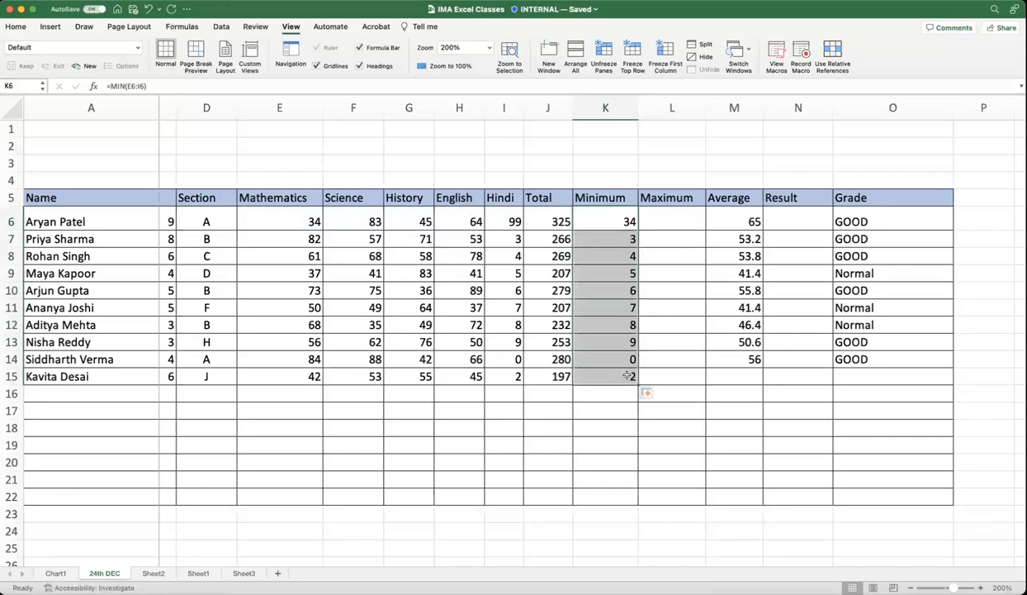
{"action": "left_click", "coordinate": [587, 429]}
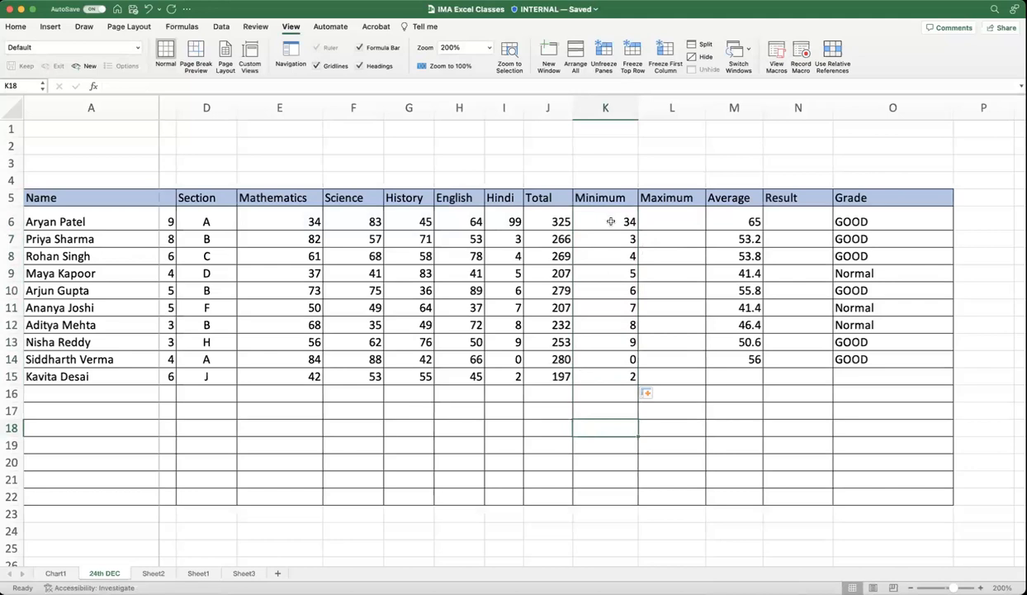
Step: Enter the formula =max(E6:I6) in the first student's Maximum cell L6 to find the highest mark
{"action": "left_click", "coordinate": [665, 219]}
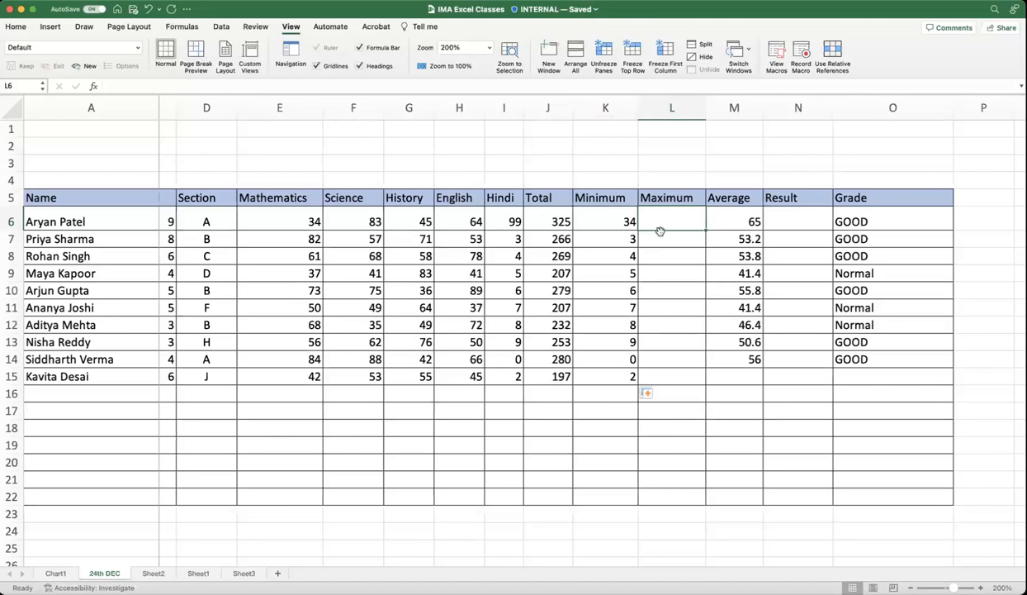
{"action": "scroll", "coordinate": [619, 233], "scroll_direction": "right", "scroll_amount": 2}
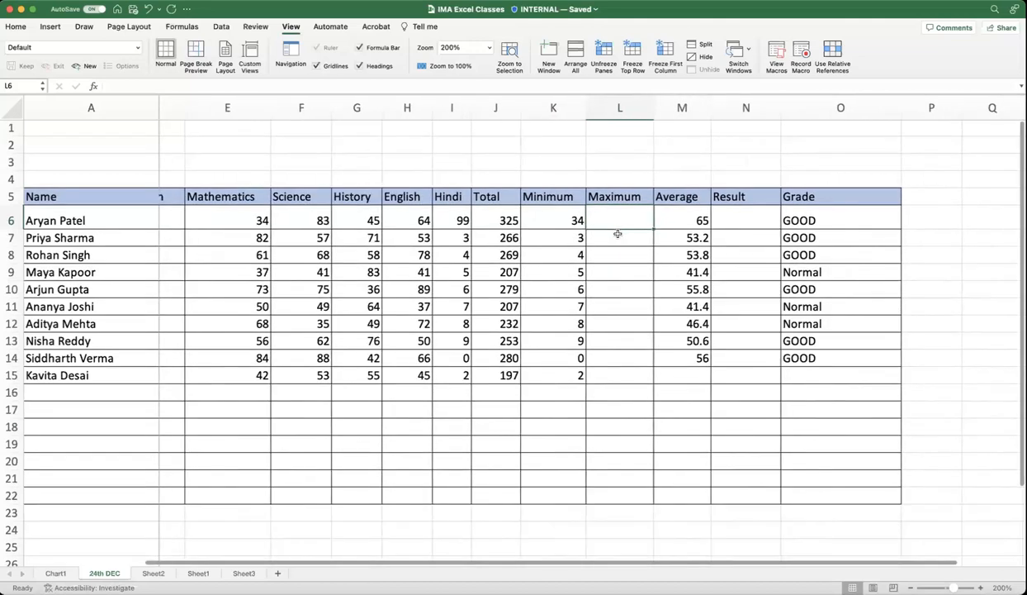
{"action": "scroll", "coordinate": [616, 233], "scroll_direction": "left", "scroll_amount": 2}
{"action": "scroll", "coordinate": [616, 233], "scroll_direction": "right", "scroll_amount": 1}
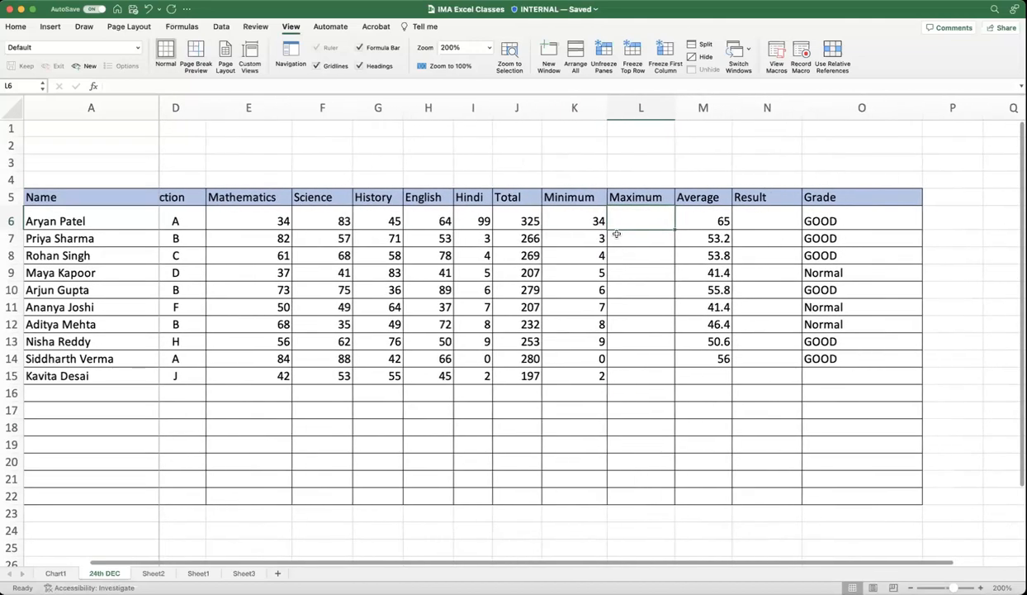
{"action": "type", "text": "="}
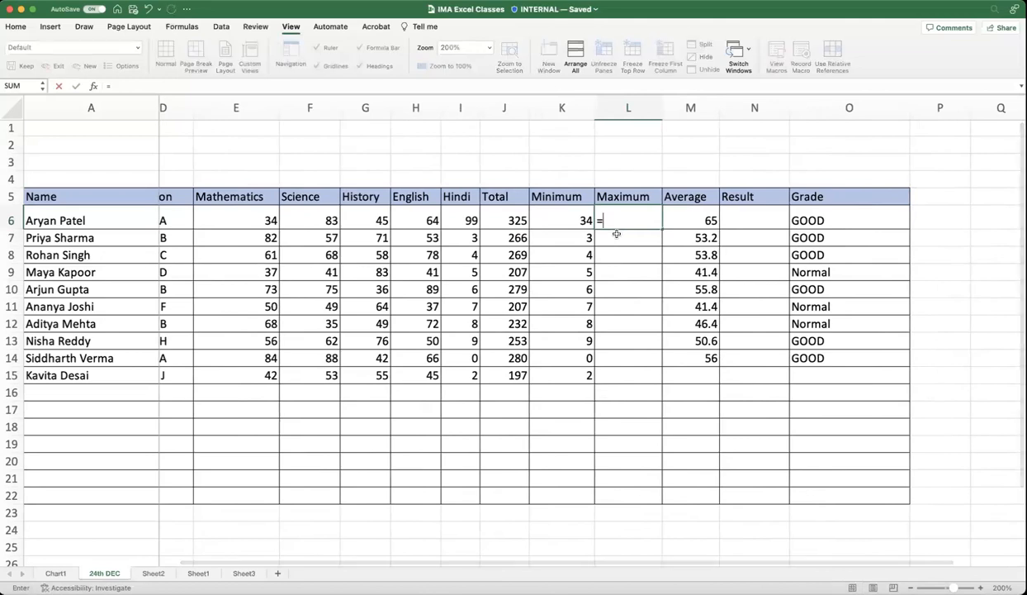
{"action": "type", "text": "max"}
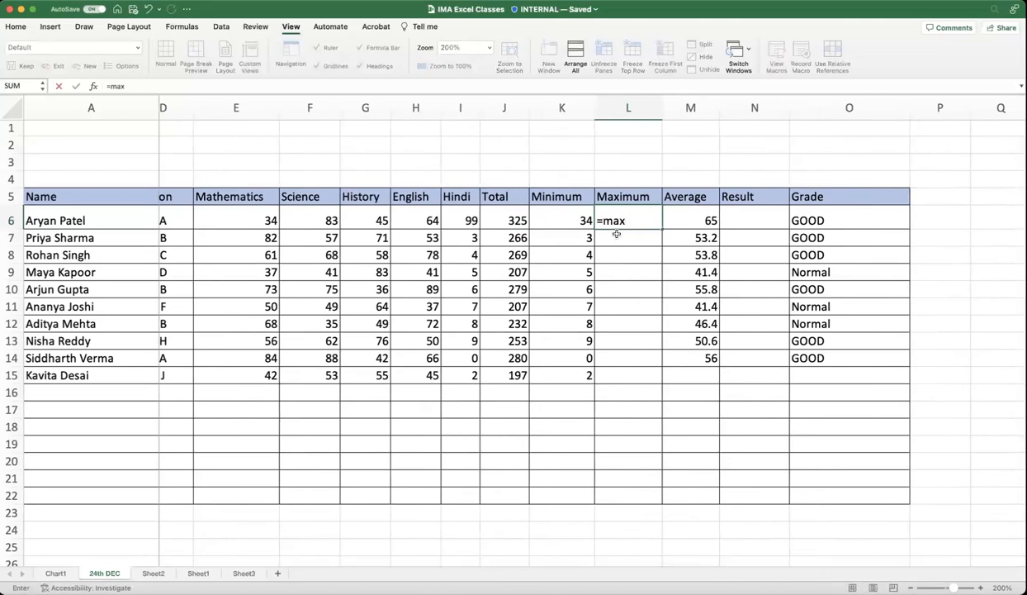
{"action": "type", "text": "("}
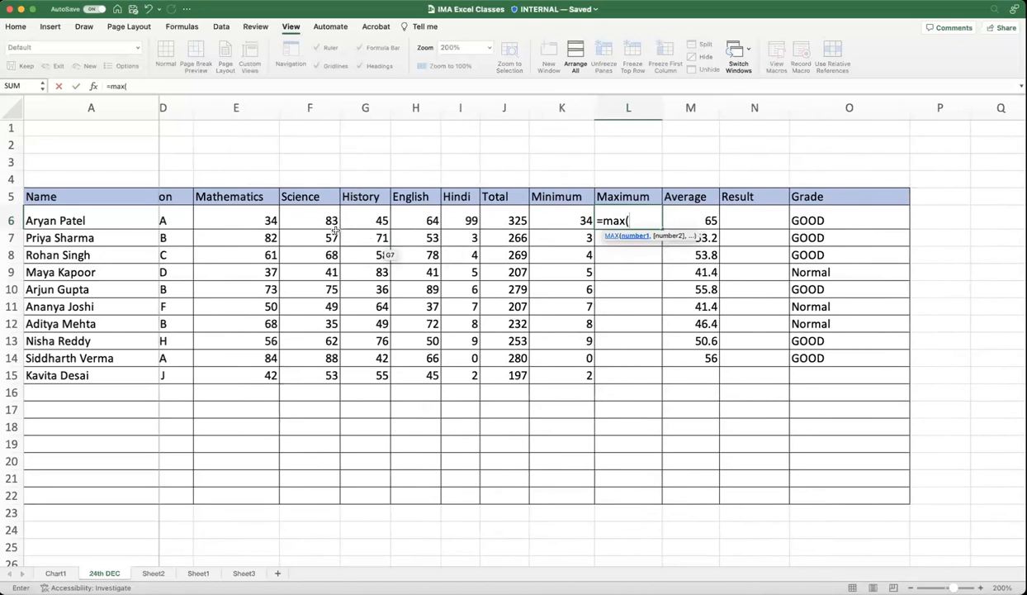
{"action": "left_click_drag", "start_coordinate": [255, 219], "coordinate": [458, 219]}
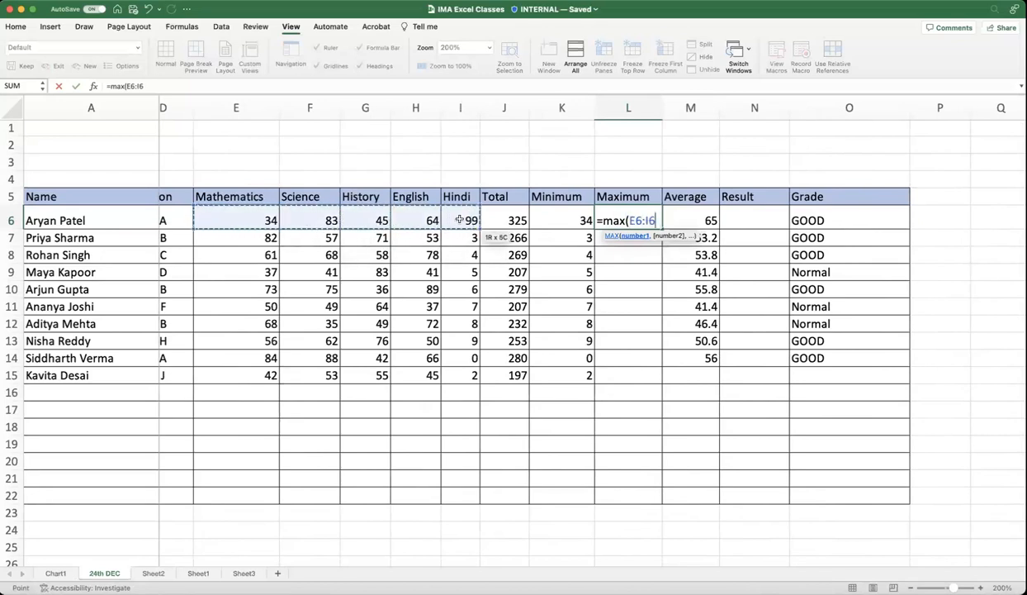
{"action": "type", "text": ")"}
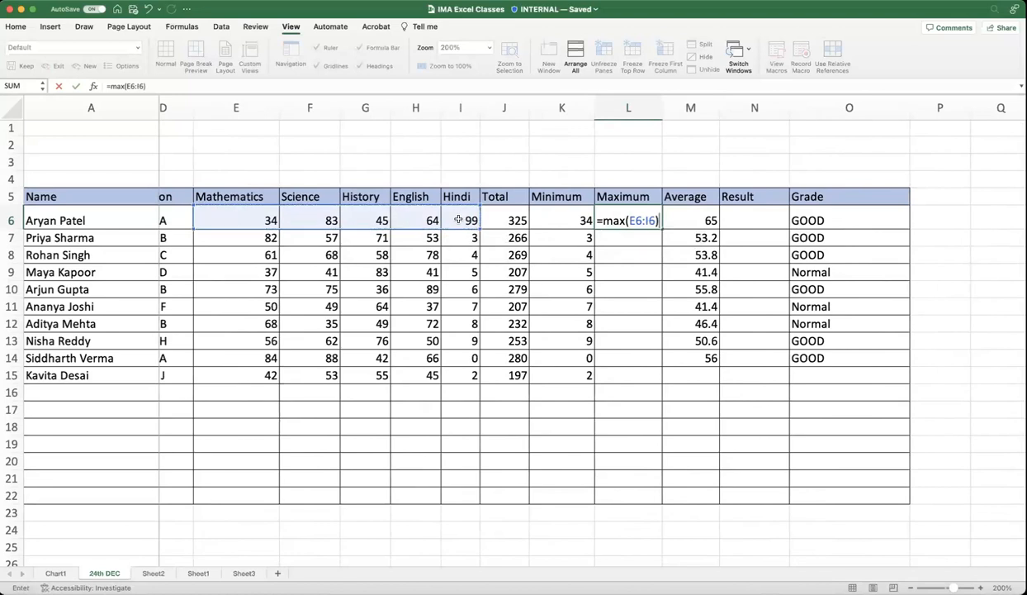
{"action": "key", "text": "Return"}
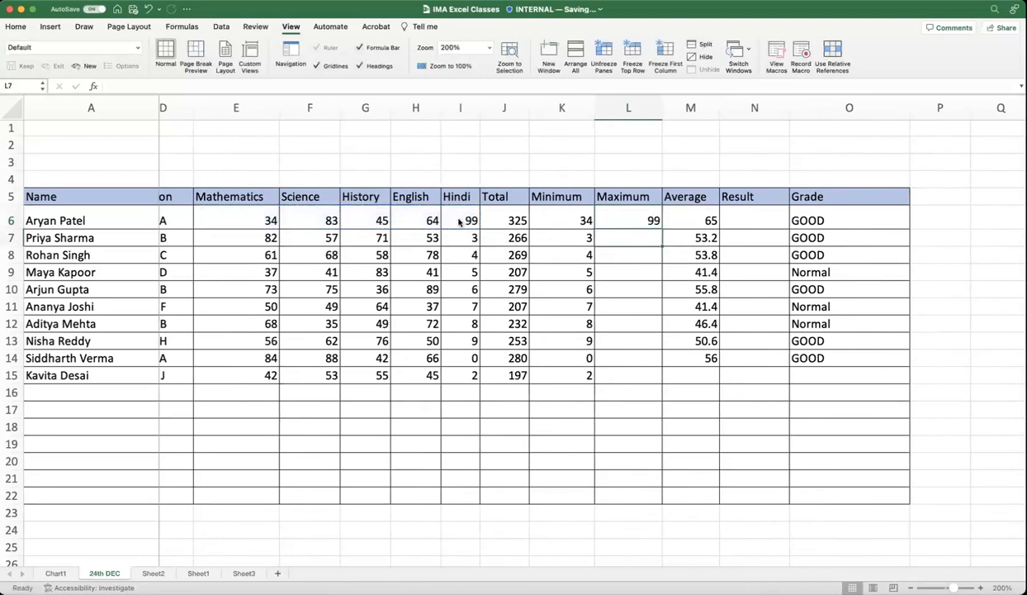
Step: Fill the Maximum formula from L6 down through L15 for all the students
{"action": "left_click", "coordinate": [615, 219]}
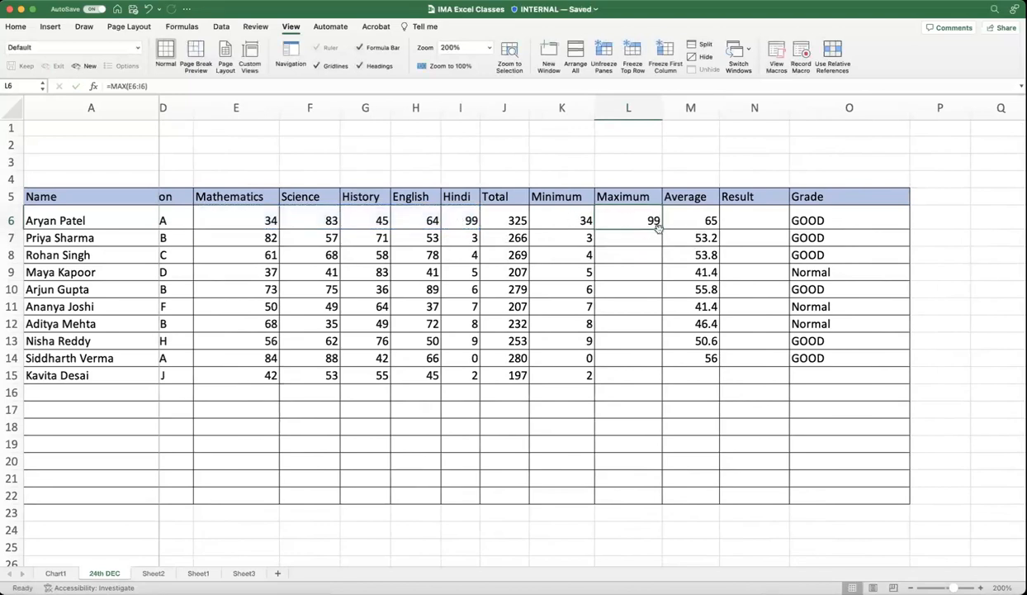
{"action": "left_click_drag", "start_coordinate": [660, 238], "coordinate": [631, 374]}
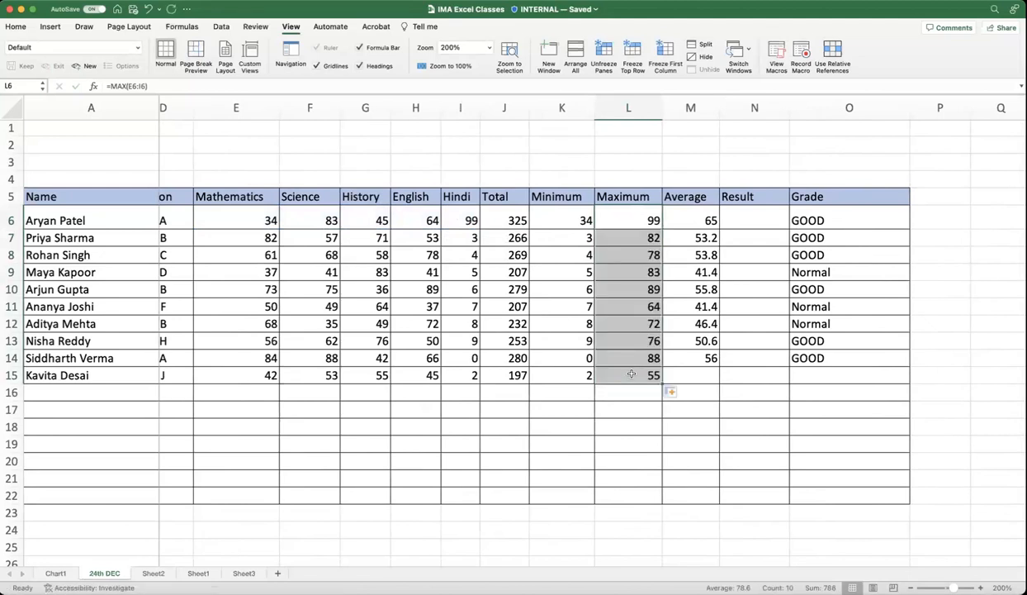
{"action": "left_click", "coordinate": [572, 384]}
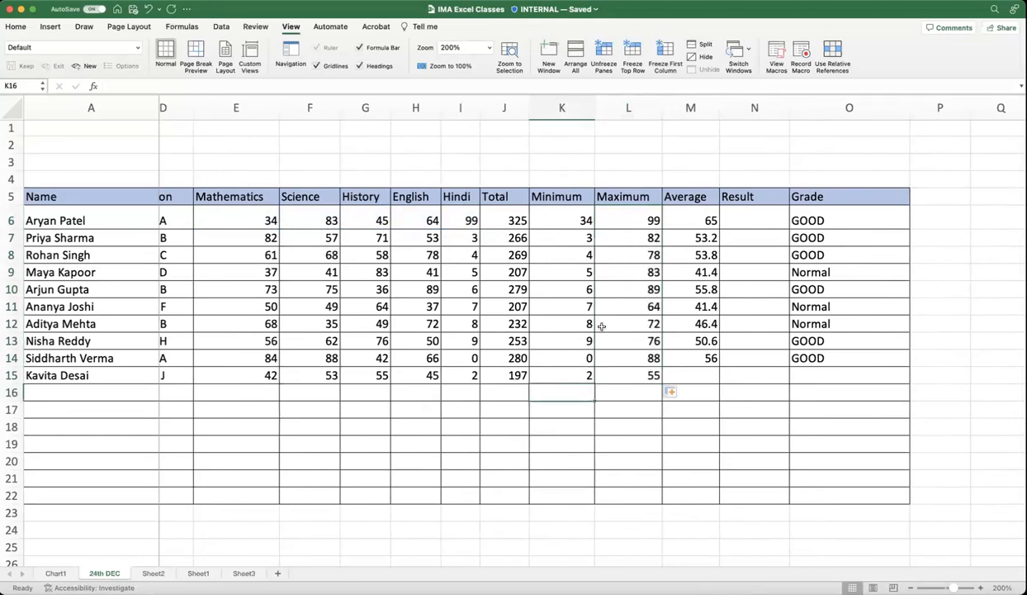
{"action": "scroll", "coordinate": [601, 328], "scroll_direction": "right", "scroll_amount": 2}
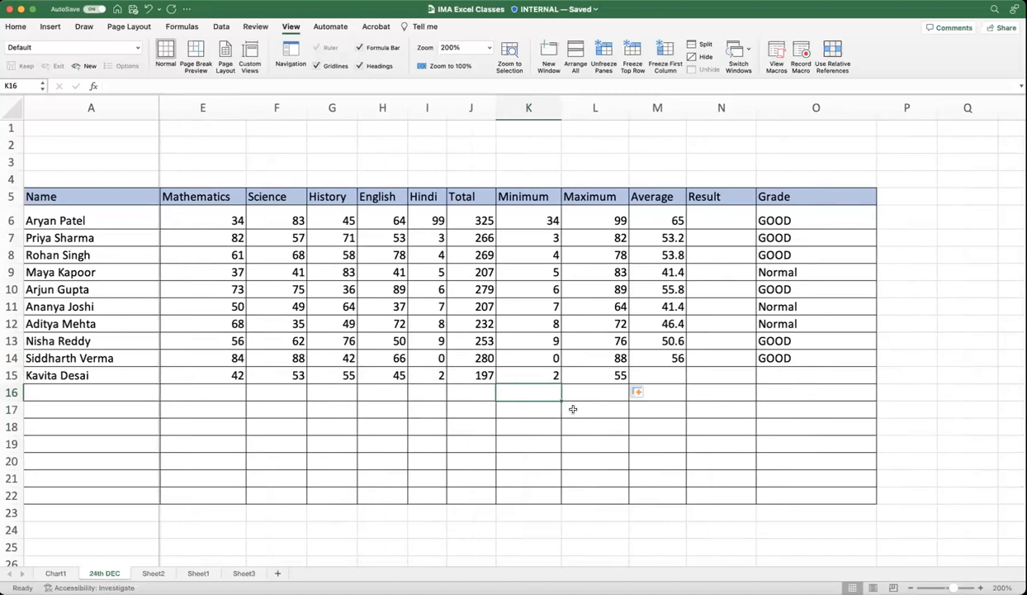
{"action": "left_click", "coordinate": [522, 222]}
{"action": "left_click", "coordinate": [544, 400]}
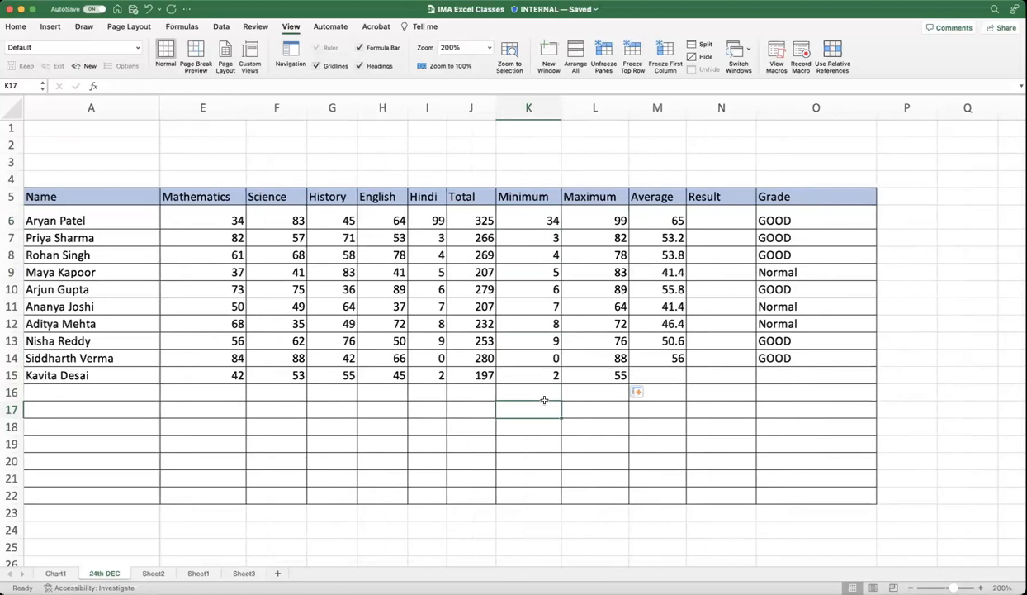
Step: Clear the existing averages from the Average column, starting at M6
{"action": "left_click_drag", "start_coordinate": [652, 217], "coordinate": [654, 443]}
{"action": "key", "text": "Delete"}
{"action": "left_click", "coordinate": [609, 252]}
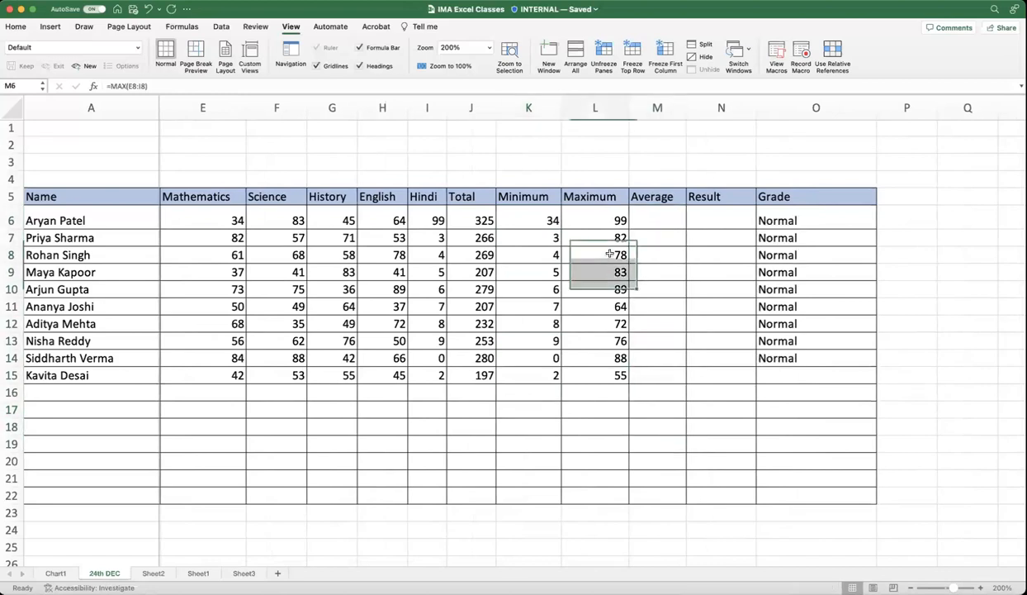
{"action": "left_click", "coordinate": [585, 220]}
Step: Enter the formula =average(E6:I6) in M6 to calculate the first student's average mark
{"action": "left_click", "coordinate": [659, 219]}
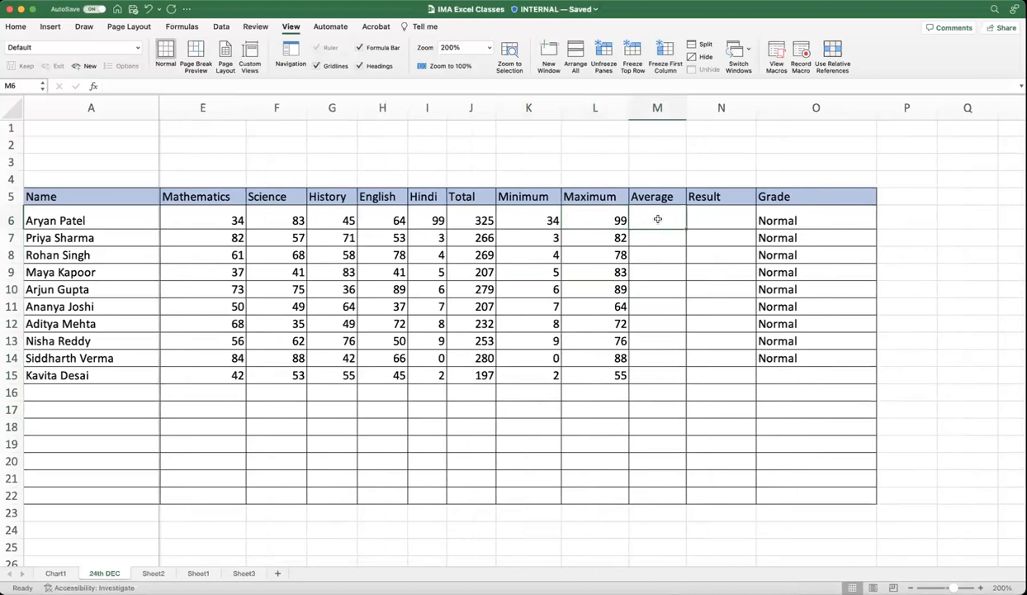
{"action": "scroll", "coordinate": [658, 219], "scroll_direction": "right", "scroll_amount": 2}
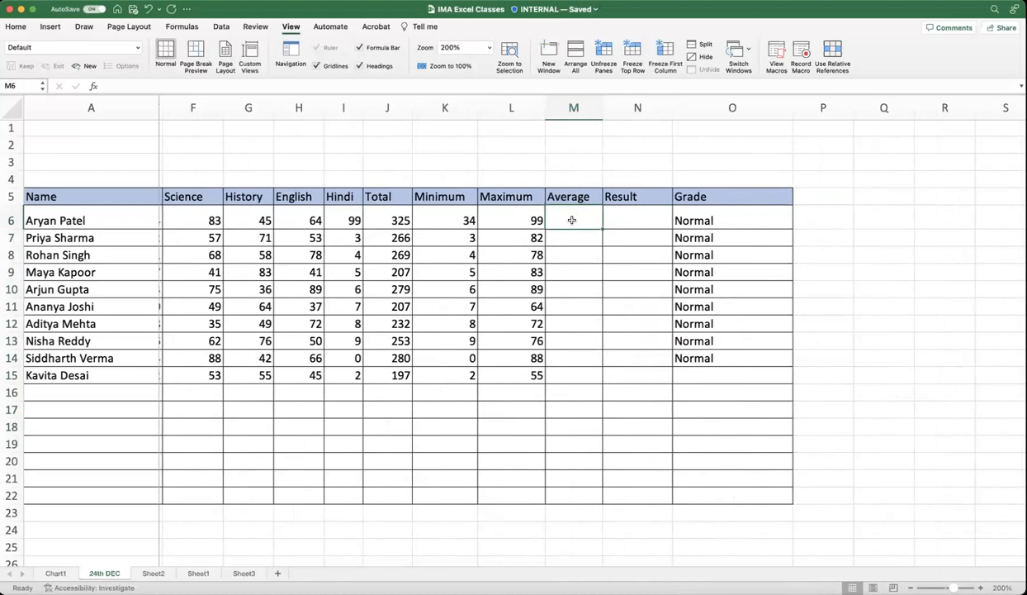
{"action": "type", "text": "="}
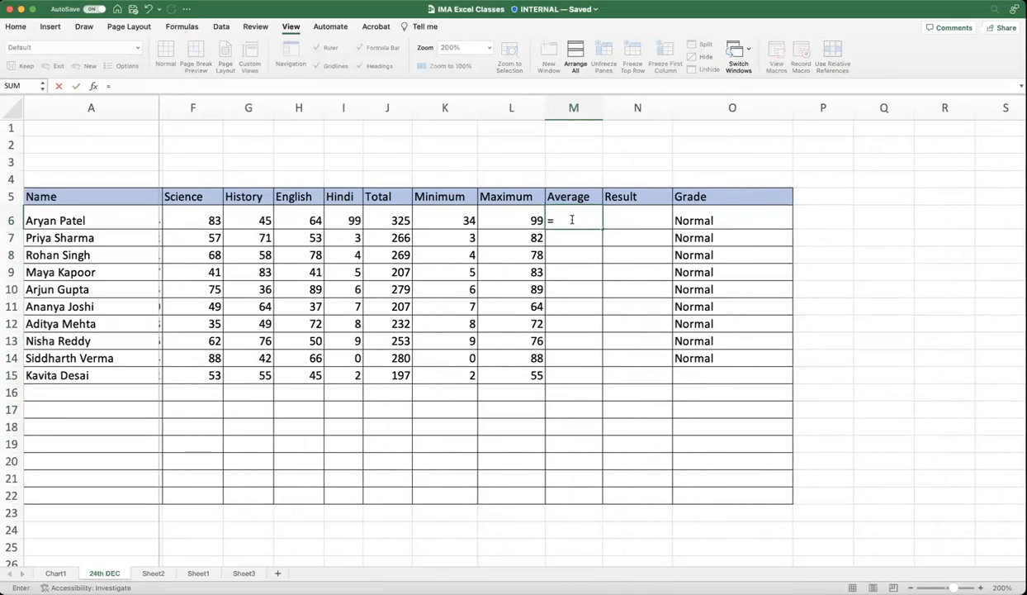
{"action": "type", "text": "average("}
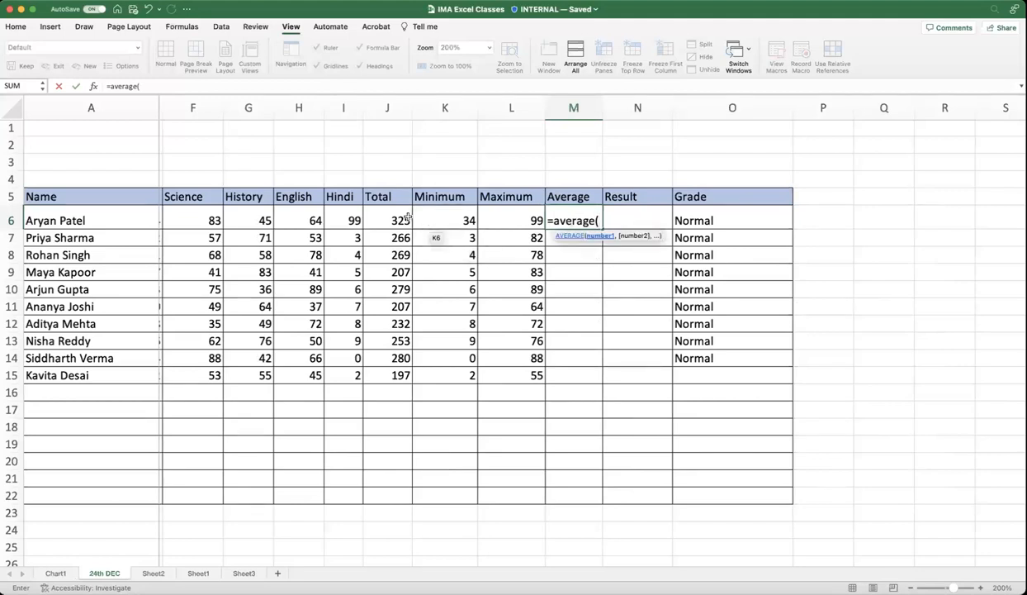
{"action": "scroll", "coordinate": [330, 220], "scroll_direction": "left", "scroll_amount": 2}
{"action": "left_click_drag", "start_coordinate": [198, 219], "coordinate": [431, 220]}
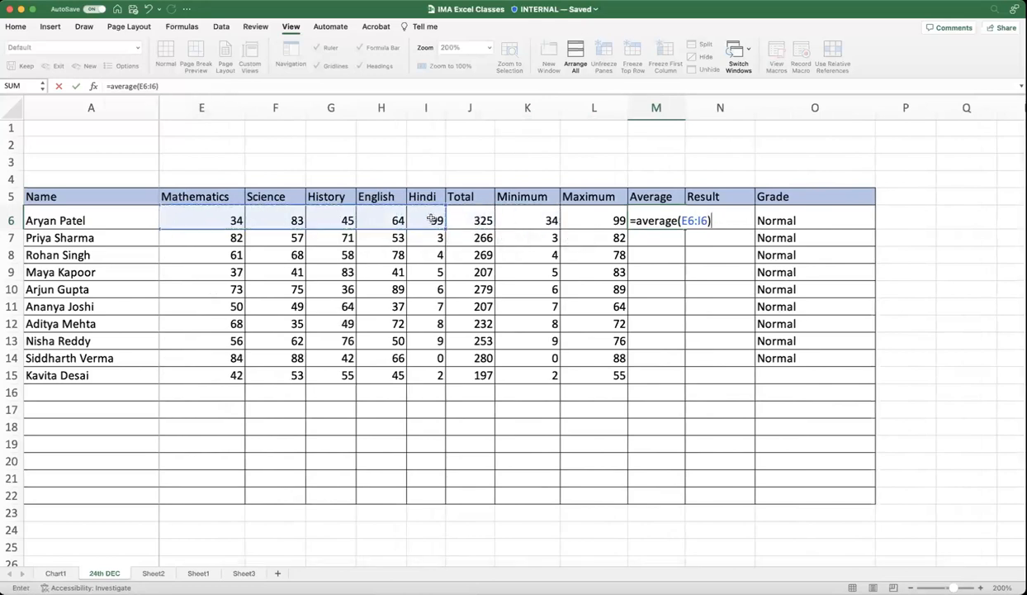
{"action": "key", "text": "Return"}
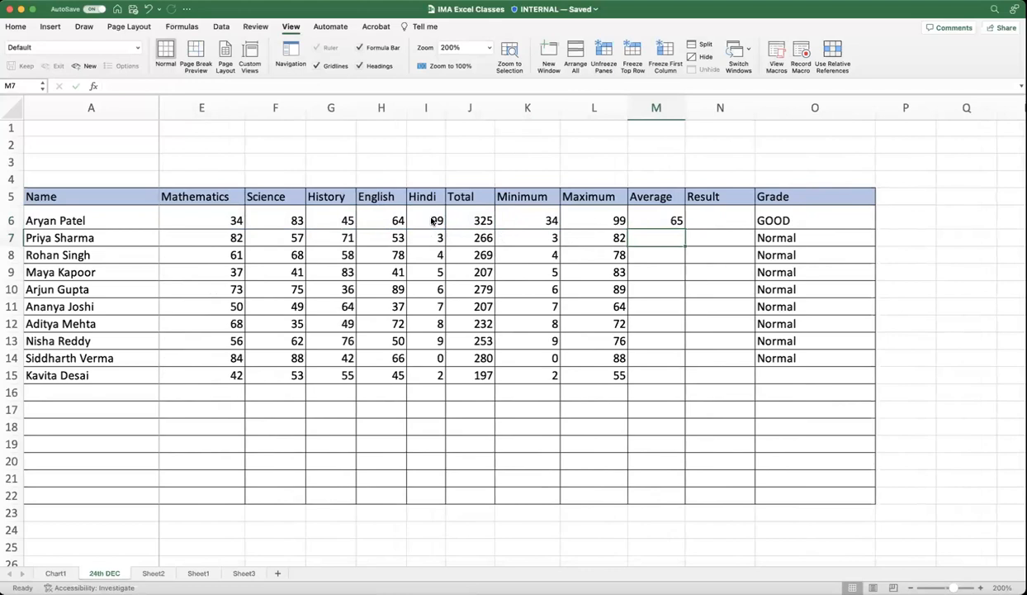
Step: Clear the existing grades from the Grade column, starting at O6
{"action": "left_click_drag", "start_coordinate": [756, 220], "coordinate": [839, 458]}
{"action": "key", "text": "Delete"}
{"action": "left_click", "coordinate": [767, 244]}
Step: Fill the Average formula from M6 down through M15 for all the students
{"action": "left_click", "coordinate": [653, 218]}
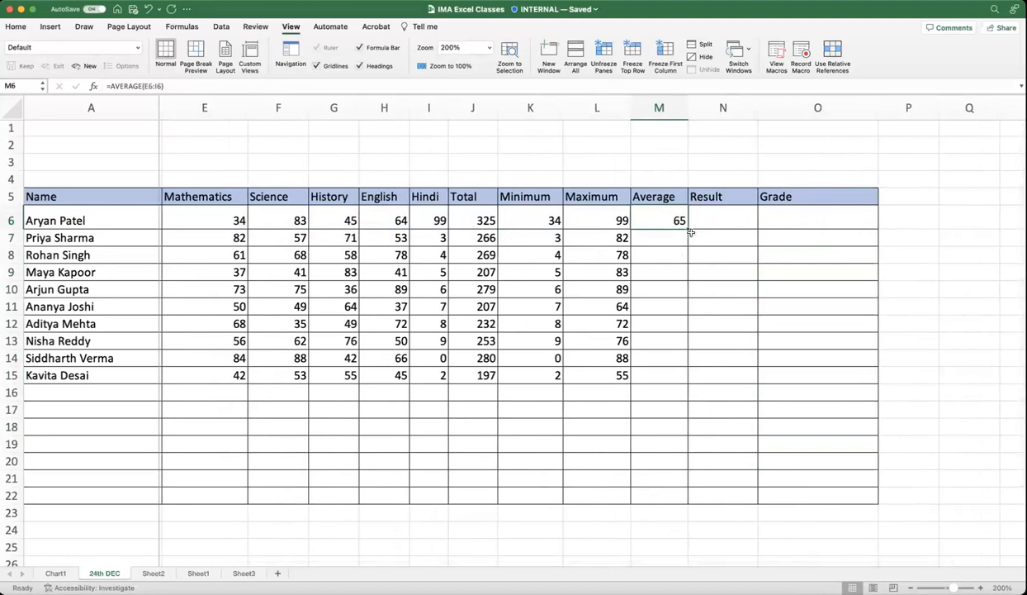
{"action": "left_click_drag", "start_coordinate": [687, 229], "coordinate": [668, 378]}
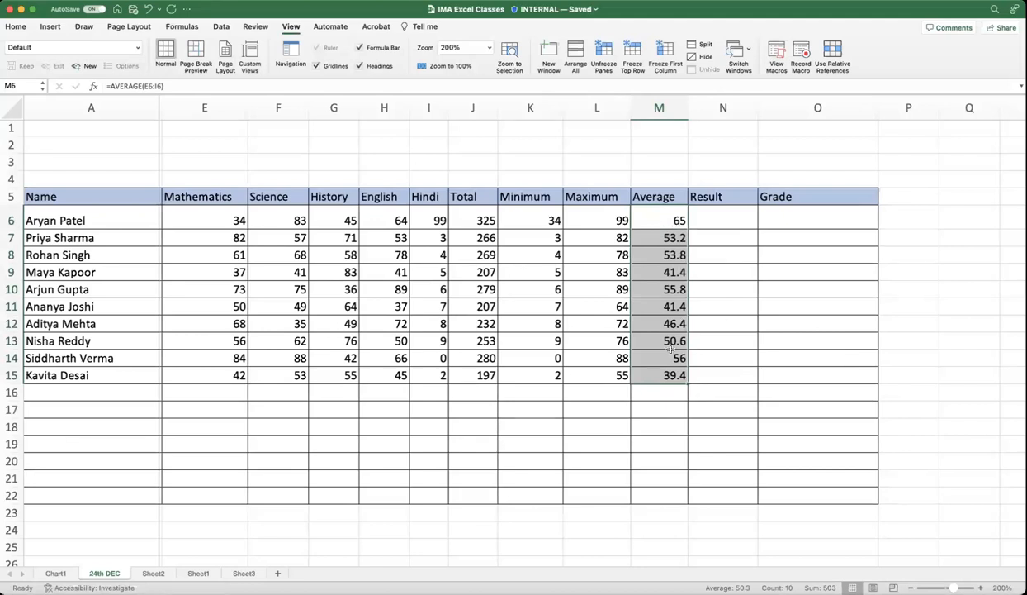
Step: Increase the decimals of the averages in M6:M15 to three places, and reduce them to whole numbers
{"action": "left_click_drag", "start_coordinate": [652, 218], "coordinate": [650, 368]}
{"action": "left_click_drag", "start_coordinate": [653, 214], "coordinate": [635, 370]}
{"action": "left_click", "coordinate": [16, 26]}
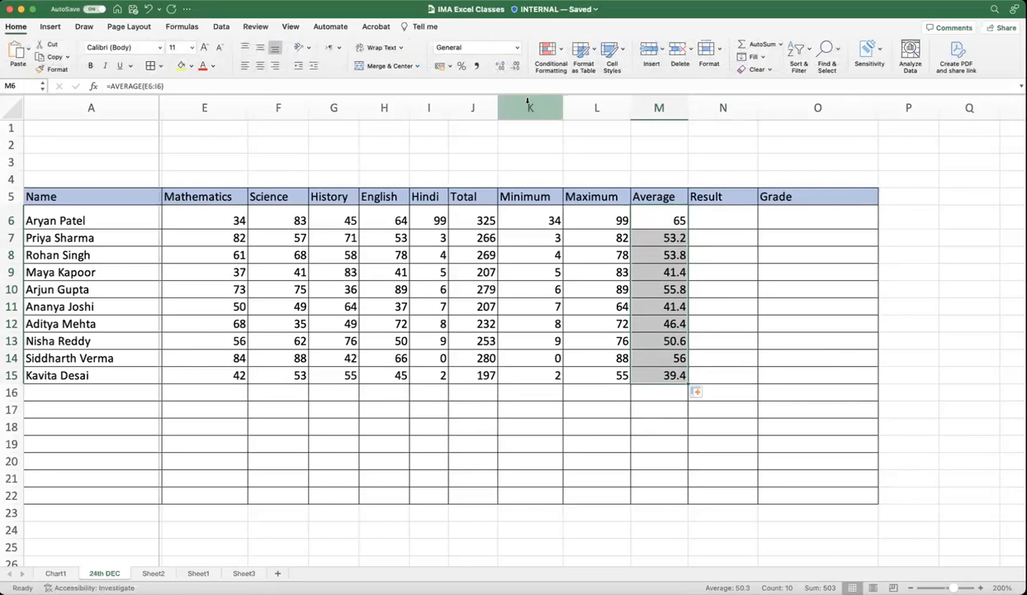
{"action": "left_click", "coordinate": [500, 68]}
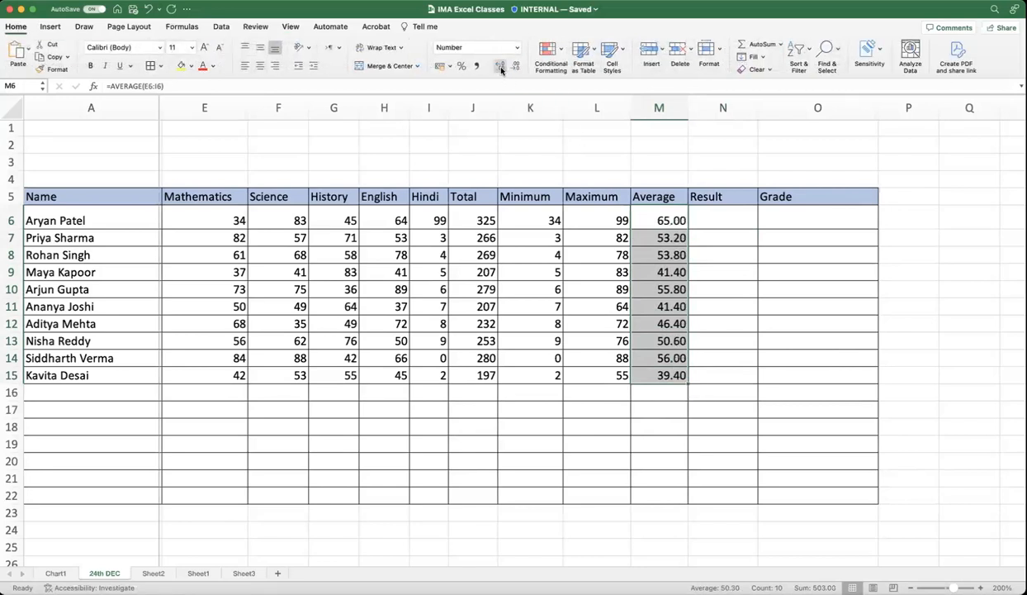
{"action": "left_click", "coordinate": [499, 70]}
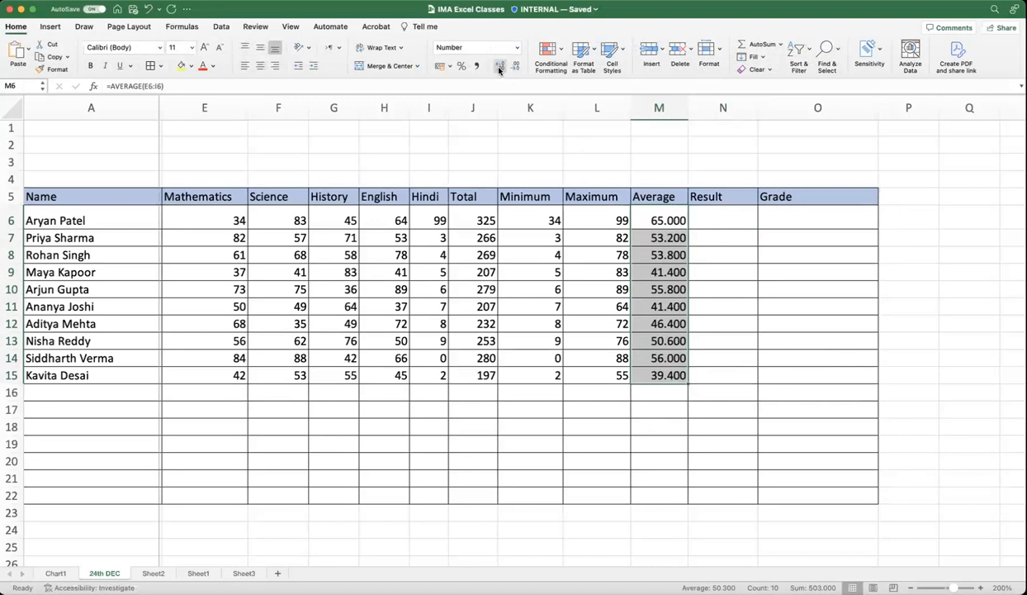
{"action": "left_click", "coordinate": [514, 69]}
{"action": "left_click", "coordinate": [513, 68]}
{"action": "left_click", "coordinate": [513, 69]}
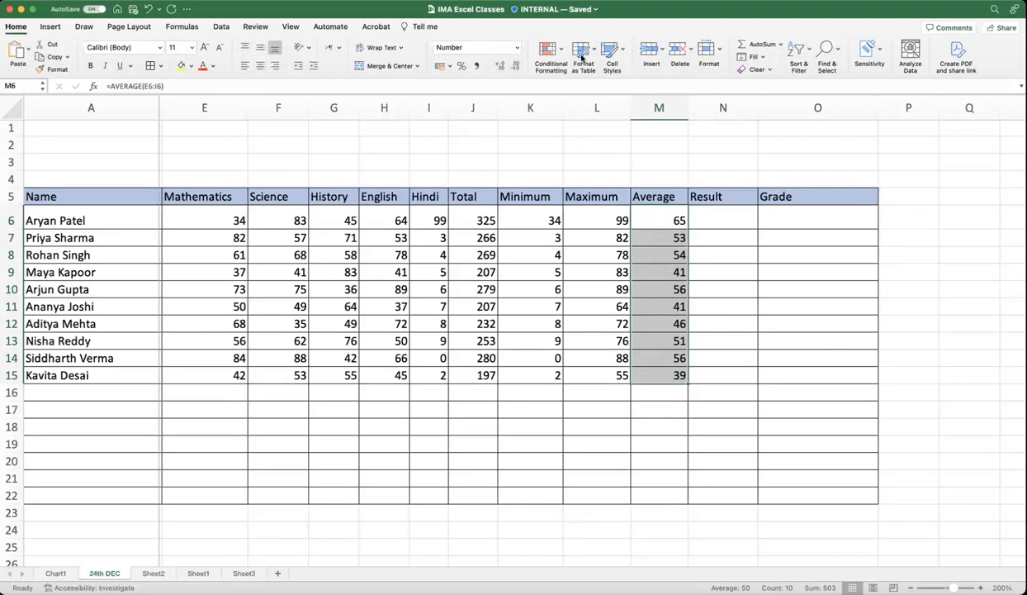
{"action": "mouse_move", "coordinate": [520, 38]}
{"action": "left_mouse_down"}
{"action": "mouse_move", "coordinate": [479, 45]}
{"action": "mouse_move", "coordinate": [552, 41]}
{"action": "mouse_move", "coordinate": [505, 34]}
{"action": "mouse_move", "coordinate": [513, 46]}
{"action": "mouse_move", "coordinate": [499, 83]}
{"action": "mouse_move", "coordinate": [485, 65]}
{"action": "left_mouse_up"}
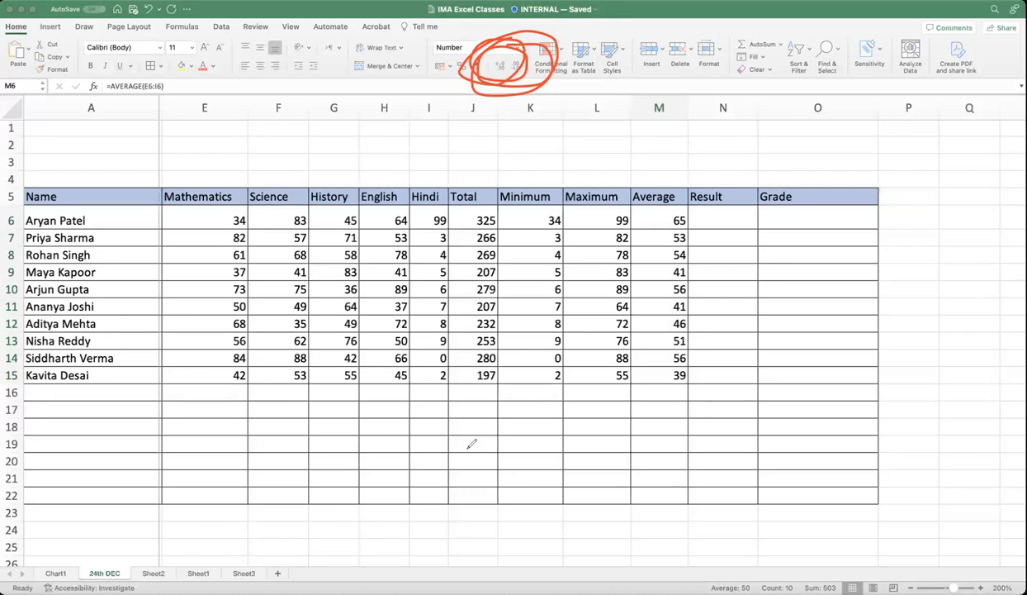
{"action": "key", "text": "BackSpace"}
{"action": "key", "text": "Escape"}
{"action": "left_click", "coordinate": [558, 387]}
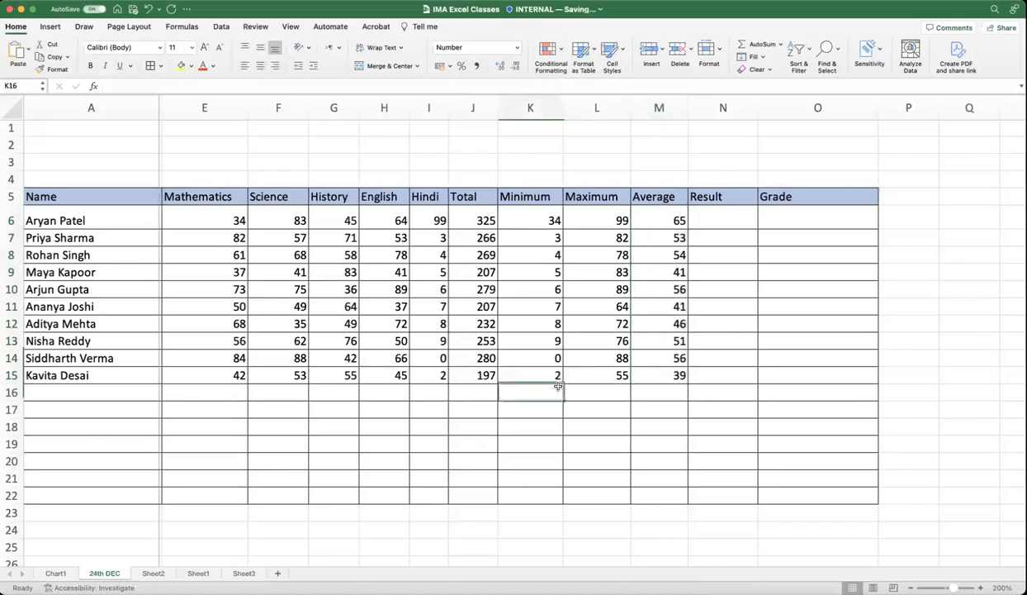
{"action": "left_click", "coordinate": [559, 415]}
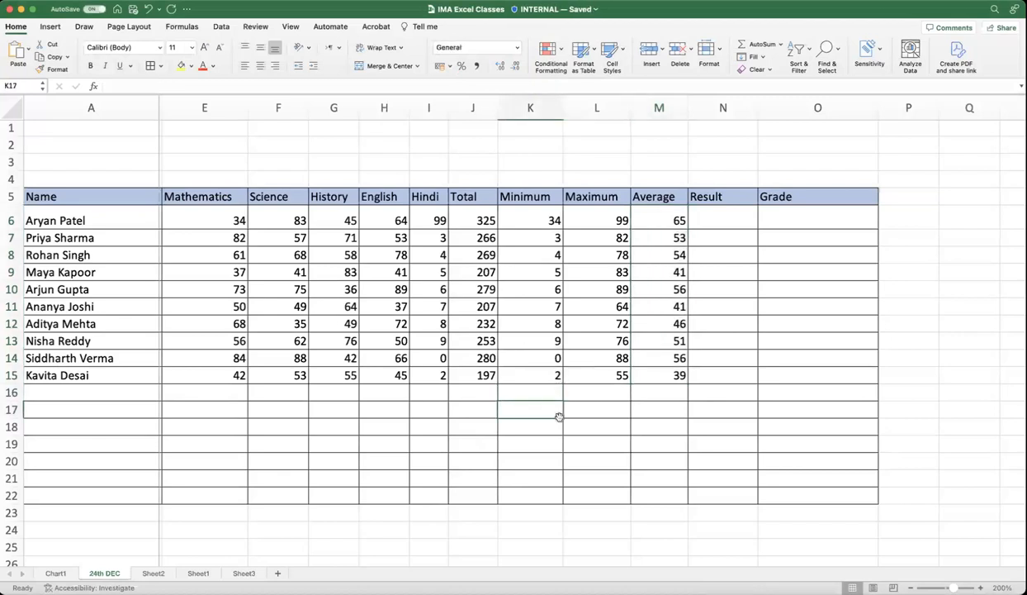
Step: Review the formulas behind the first student's Minimum, Maximum and Average, and look across the marks table's columns
{"action": "left_click", "coordinate": [479, 218]}
{"action": "scroll", "coordinate": [479, 219], "scroll_direction": "left", "scroll_amount": 1}
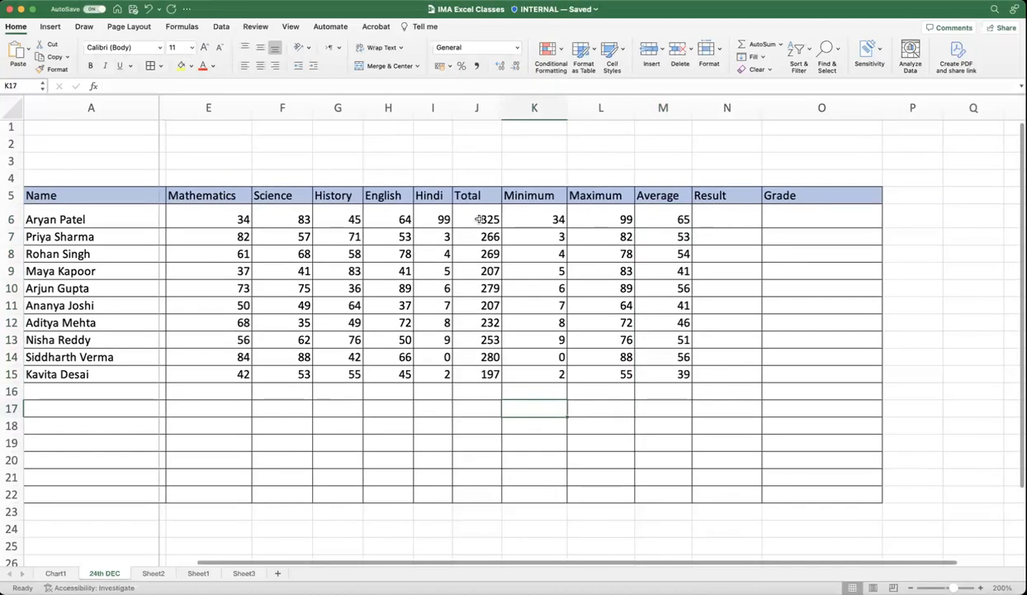
{"action": "left_click", "coordinate": [539, 218]}
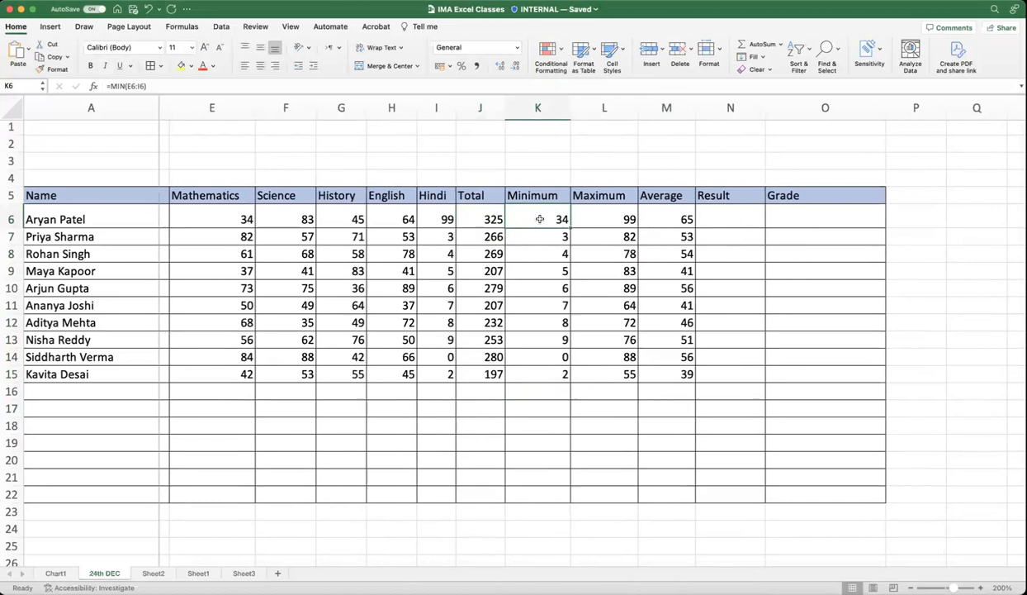
{"action": "left_click", "coordinate": [600, 218]}
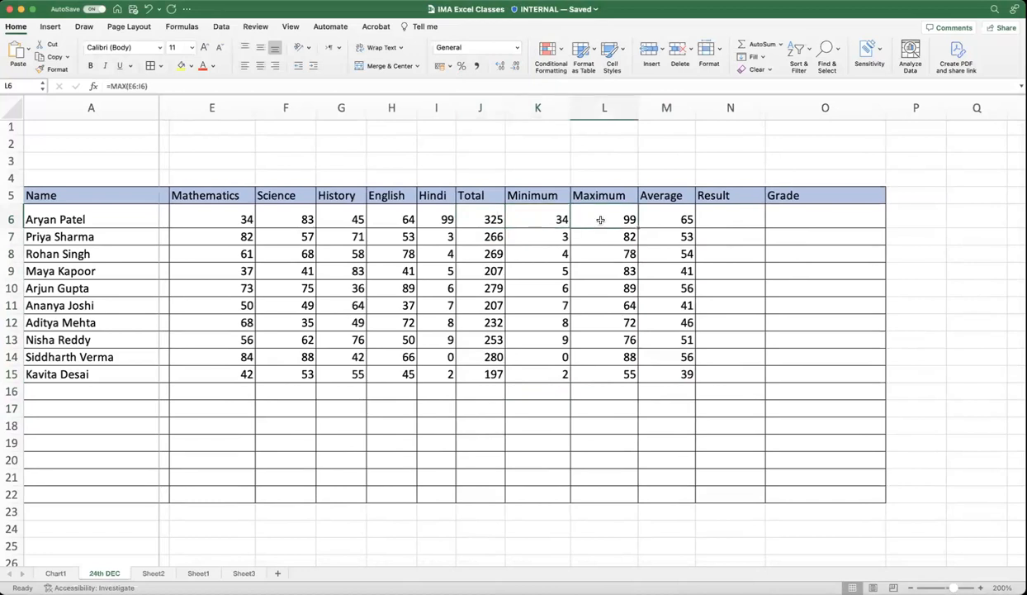
{"action": "left_click", "coordinate": [654, 219]}
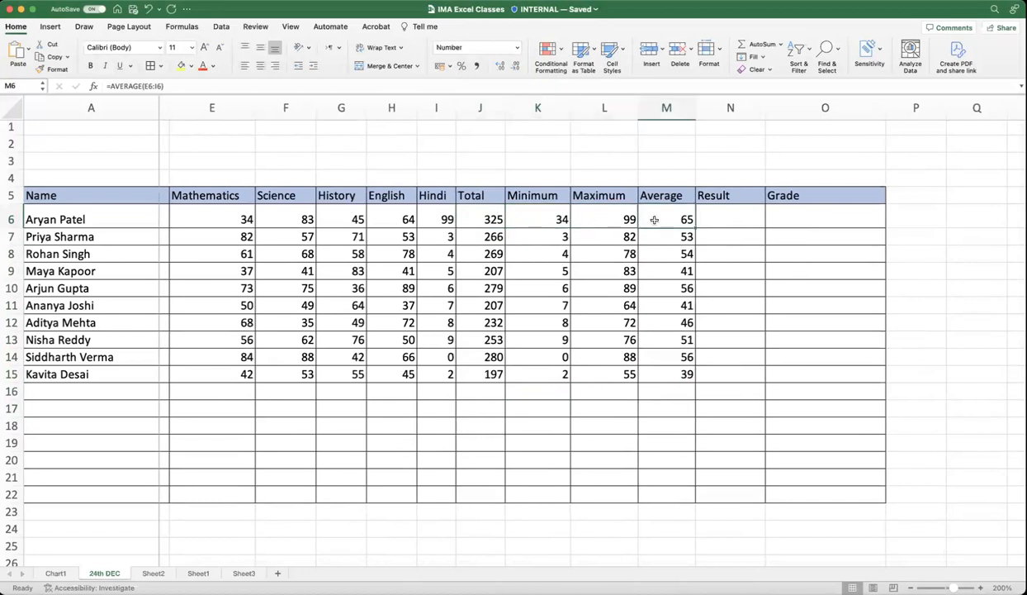
{"action": "scroll", "coordinate": [654, 219], "scroll_direction": "left", "scroll_amount": 3}
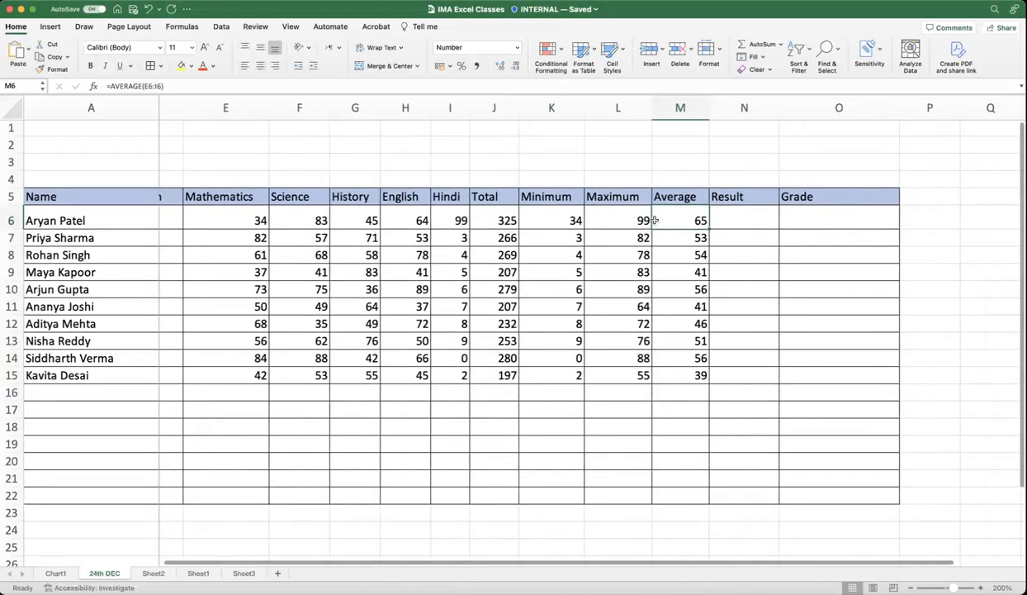
{"action": "scroll", "coordinate": [660, 236], "scroll_direction": "left", "scroll_amount": 3}
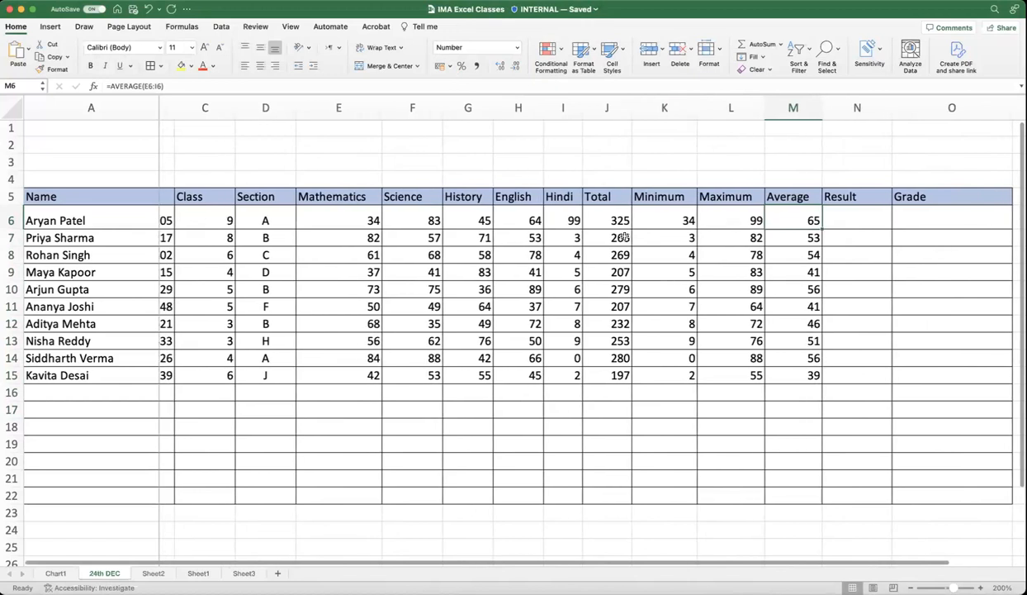
{"action": "scroll", "coordinate": [625, 237], "scroll_direction": "left", "scroll_amount": 2}
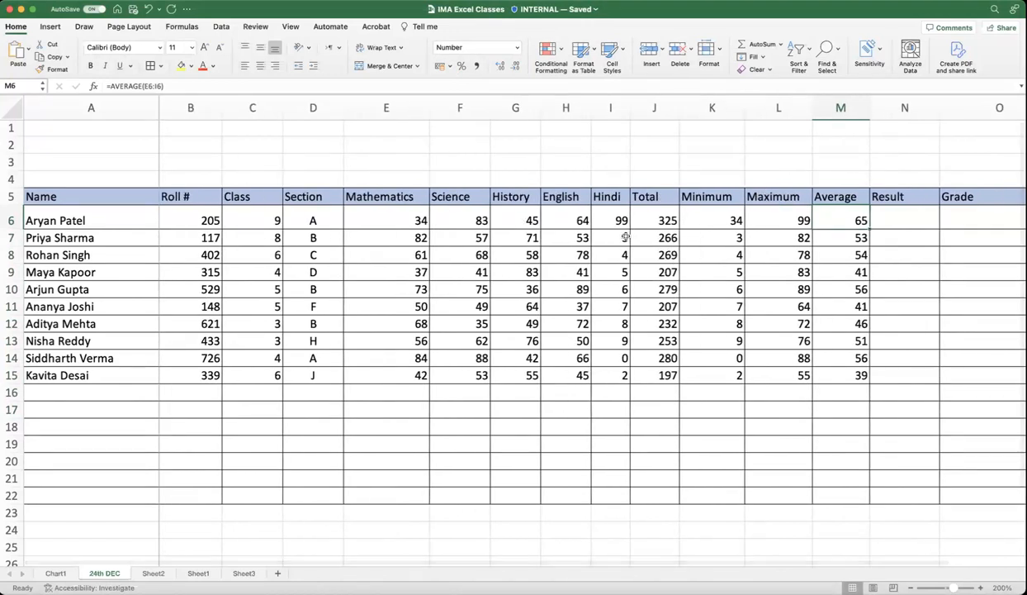
{"action": "scroll", "coordinate": [625, 237], "scroll_direction": "right", "scroll_amount": 2}
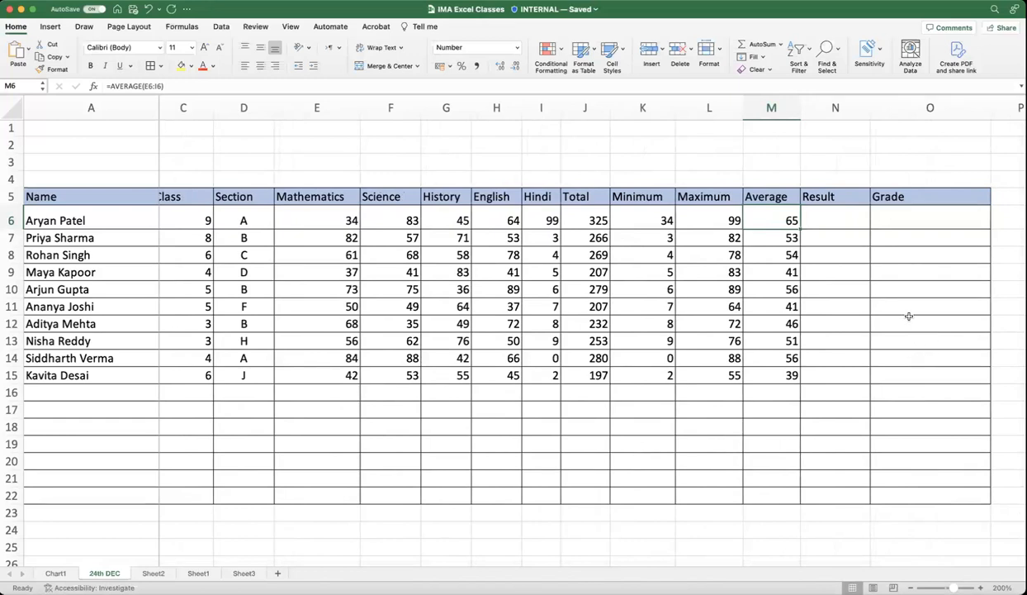
{"action": "scroll", "coordinate": [385, 305], "scroll_direction": "left", "scroll_amount": 2}
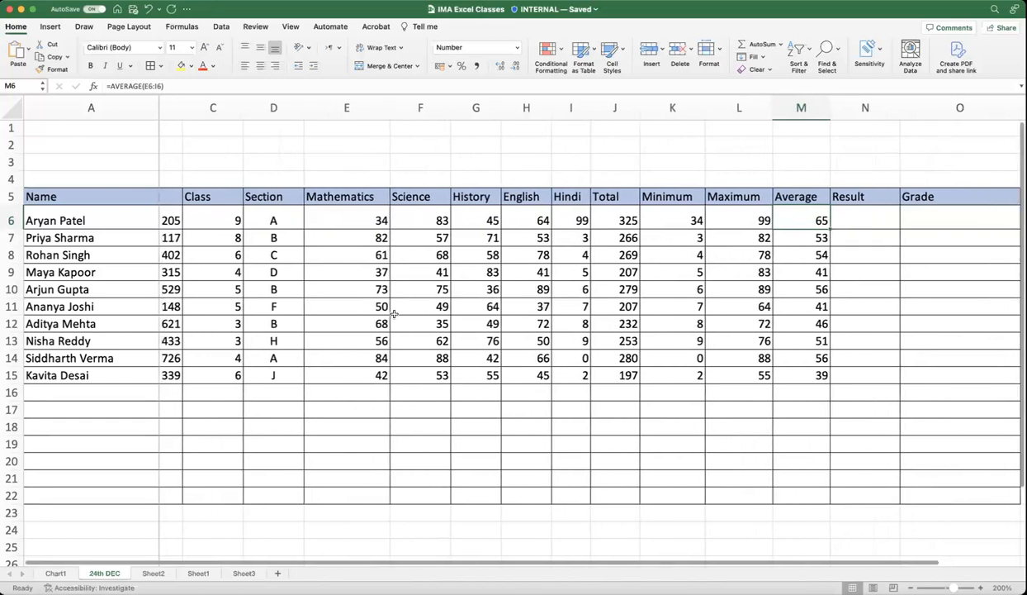
{"action": "scroll", "coordinate": [393, 314], "scroll_direction": "left", "scroll_amount": 2}
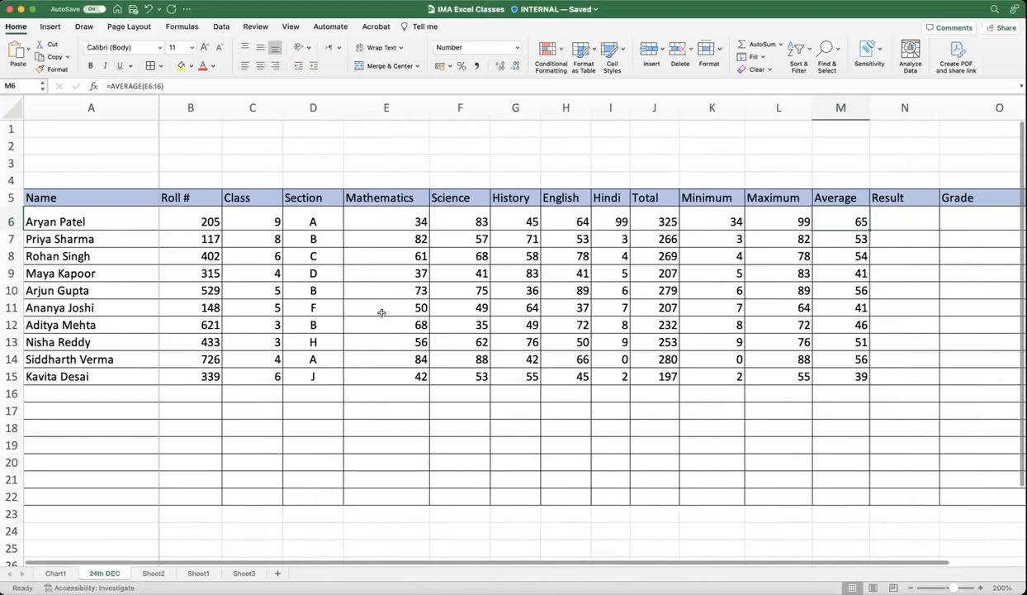
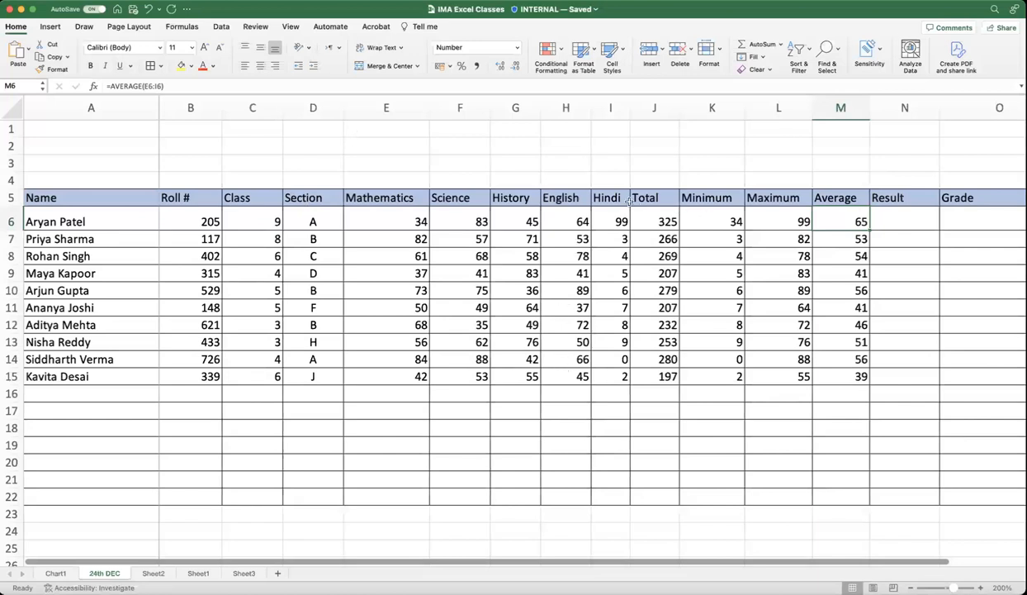
Step: Highlight the Total, Name and Hindi columns in turn to examine where the totals stand relative to the names and marks
{"action": "left_click", "coordinate": [649, 109]}
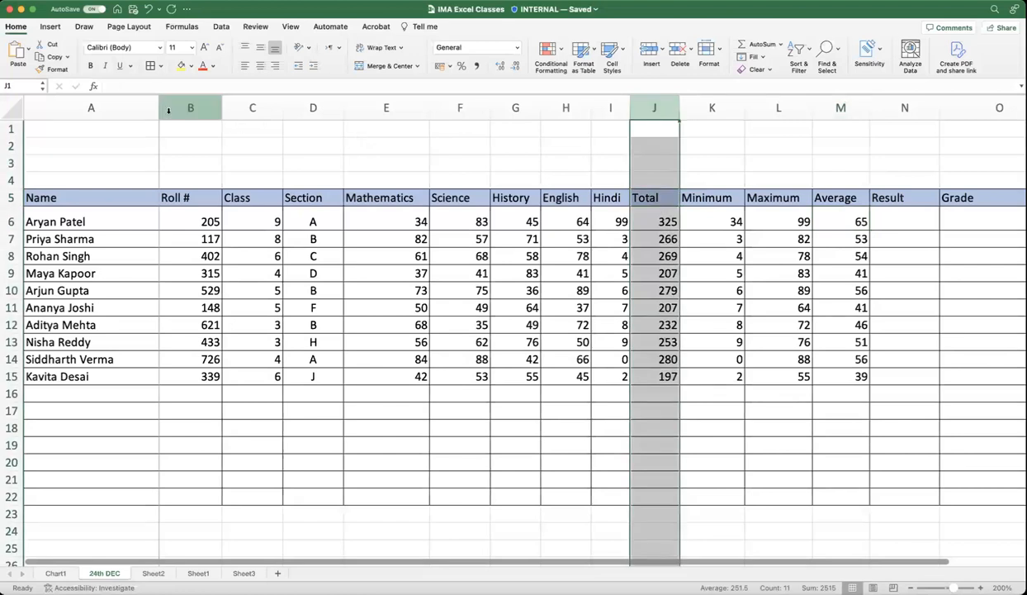
{"action": "left_click", "coordinate": [126, 108]}
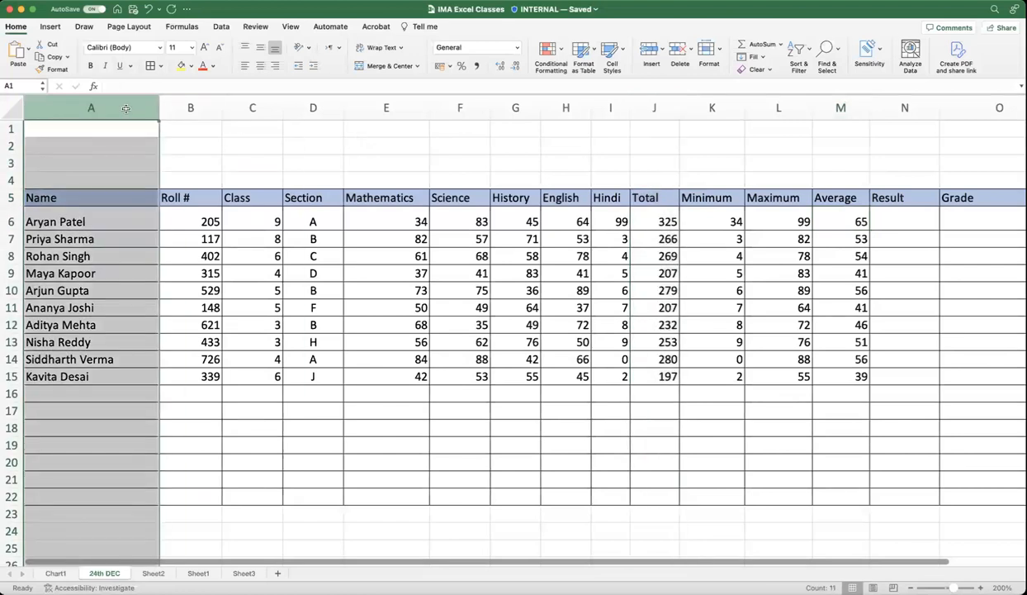
{"action": "left_click", "coordinate": [615, 108]}
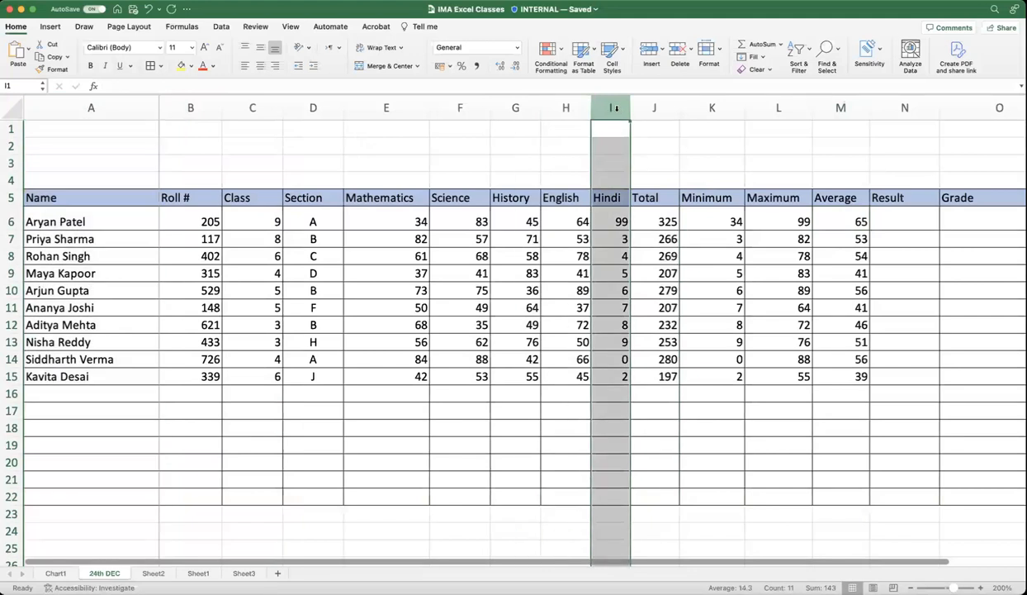
{"action": "mouse_move", "coordinate": [118, 101]}
{"action": "left_mouse_down"}
{"action": "mouse_move", "coordinate": [219, 101]}
{"action": "mouse_move", "coordinate": [111, 100]}
{"action": "left_mouse_up"}
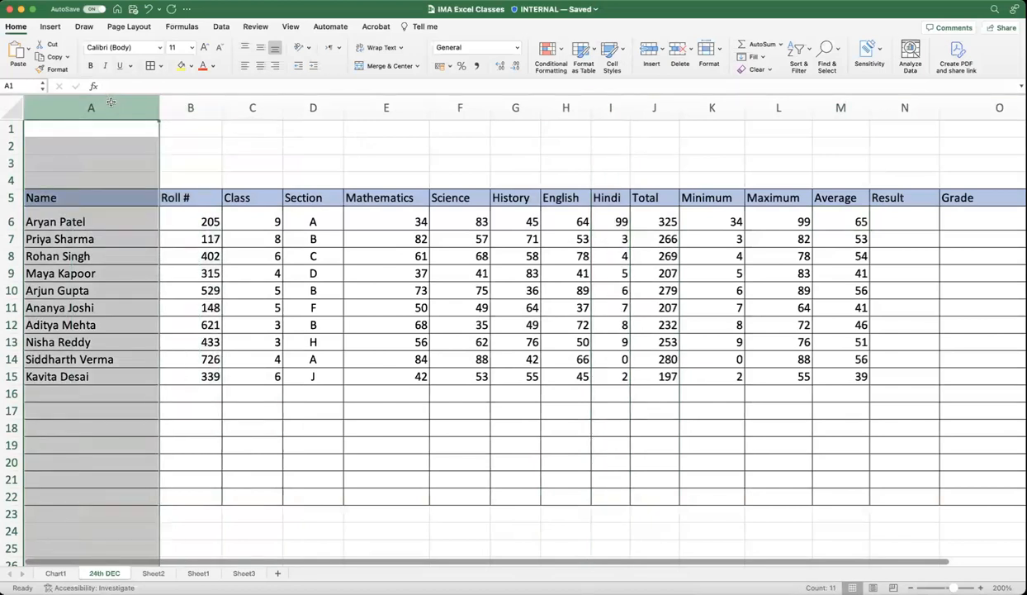
{"action": "left_click", "coordinate": [658, 108]}
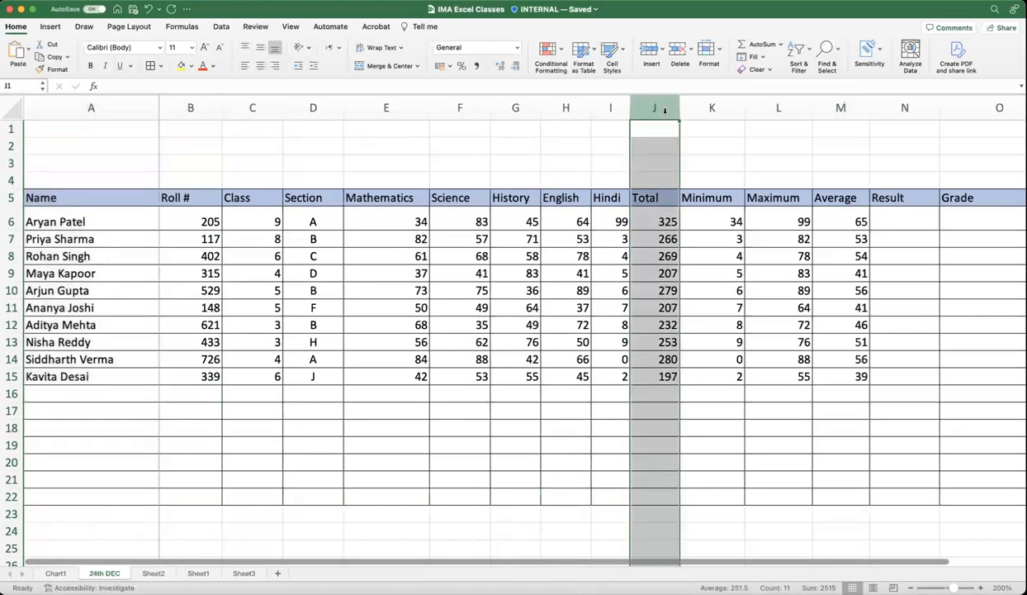
{"action": "left_click", "coordinate": [780, 410]}
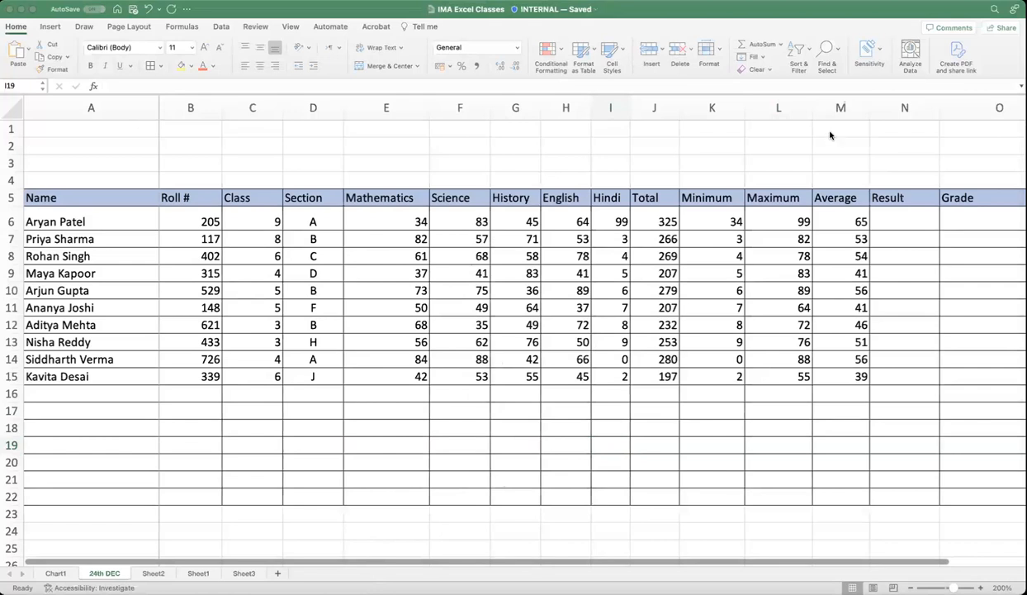
{"action": "left_click", "coordinate": [810, 154]}
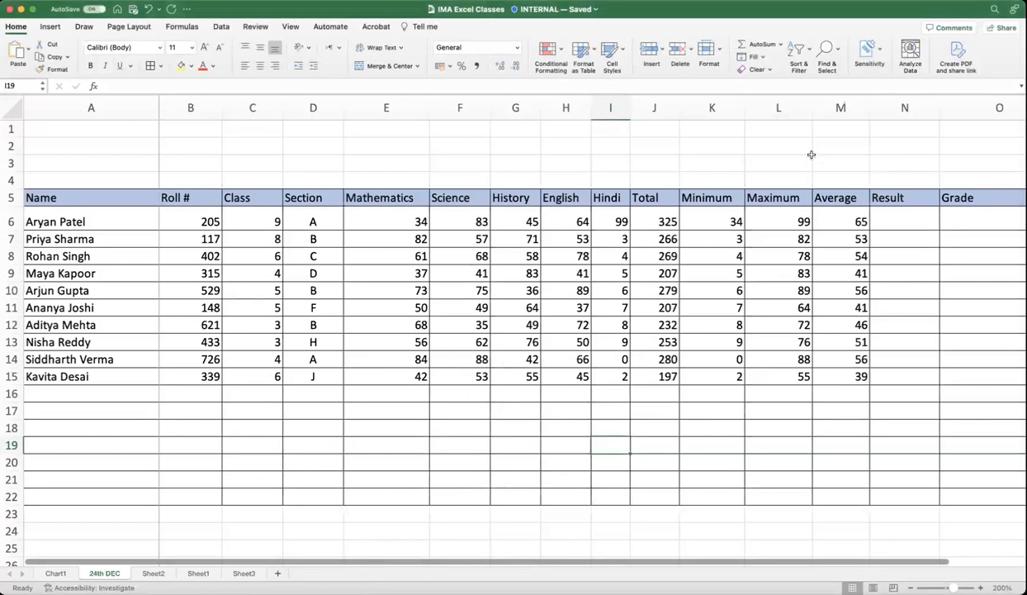
Step: Clear the existing averages from the Average column, starting at M6
{"action": "left_click_drag", "start_coordinate": [836, 220], "coordinate": [852, 417]}
{"action": "key", "text": "Delete"}
{"action": "left_click", "coordinate": [897, 354]}
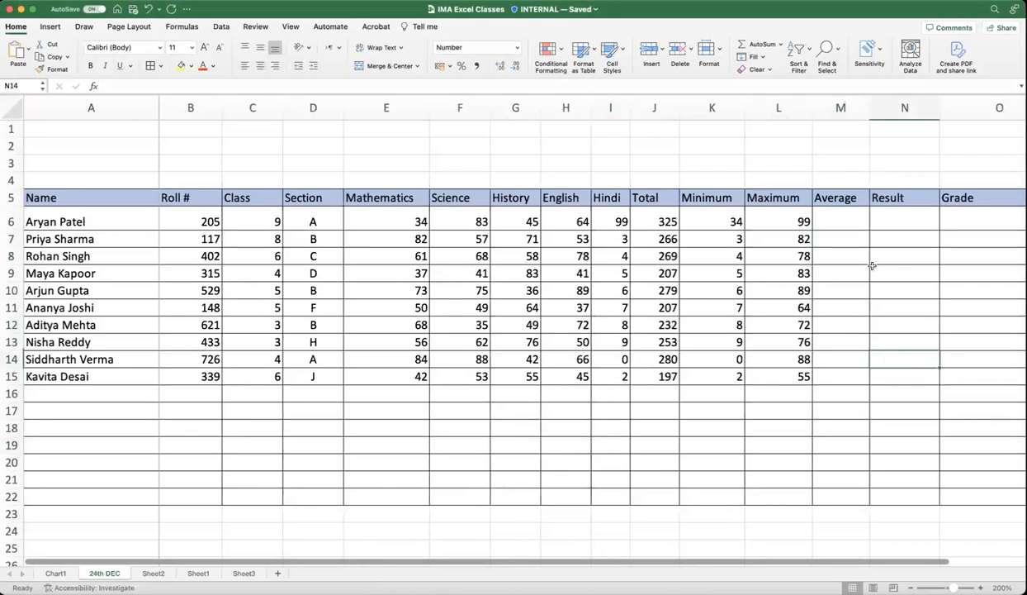
Step: Enter the formula =average(E6:I6) in M6 for the first student's five subject marks
{"action": "left_click", "coordinate": [835, 223]}
{"action": "type", "text": "="}
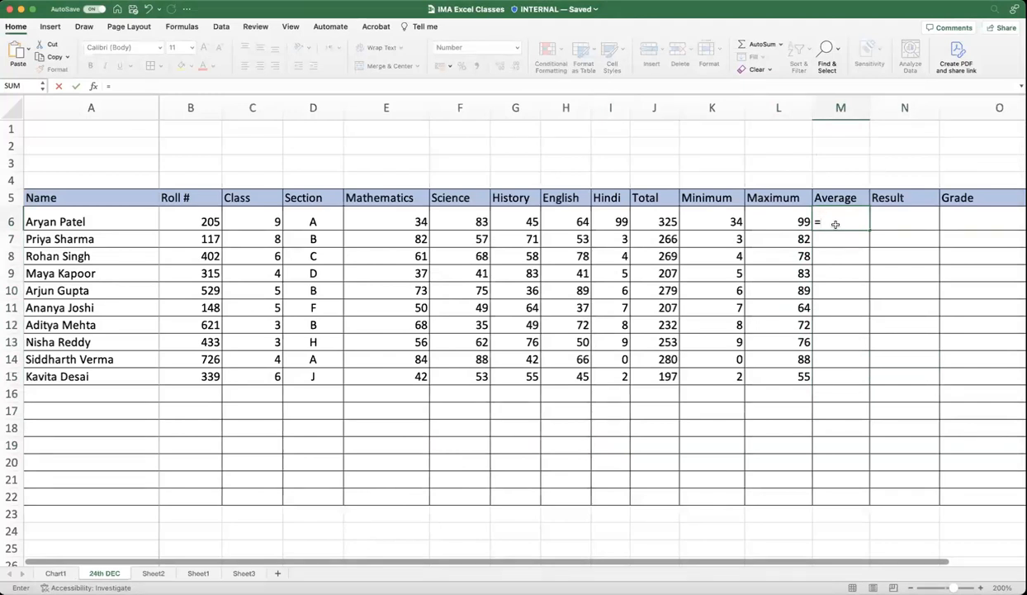
{"action": "type", "text": "ave"}
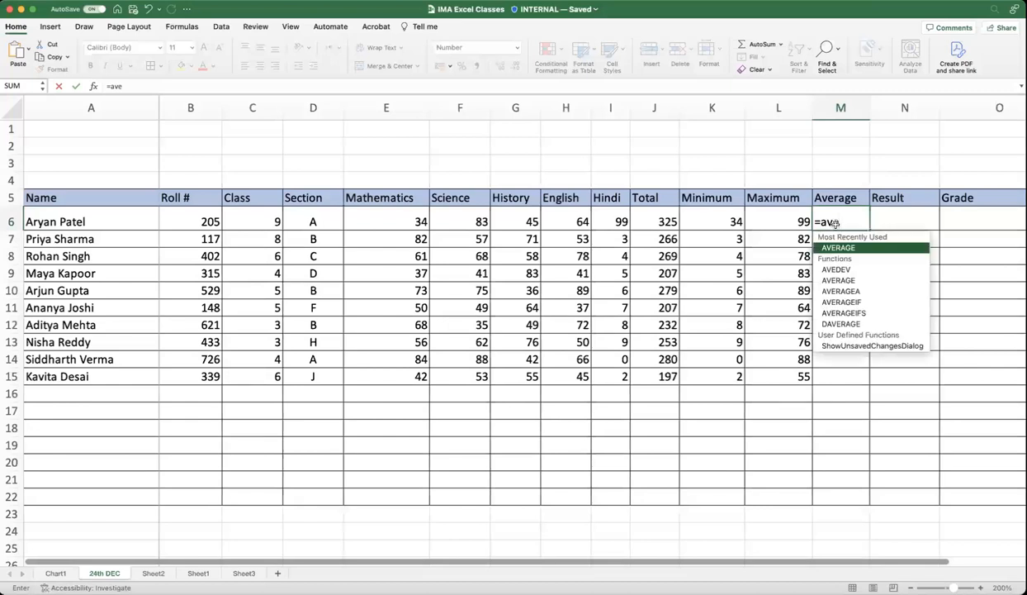
{"action": "type", "text": "rage("}
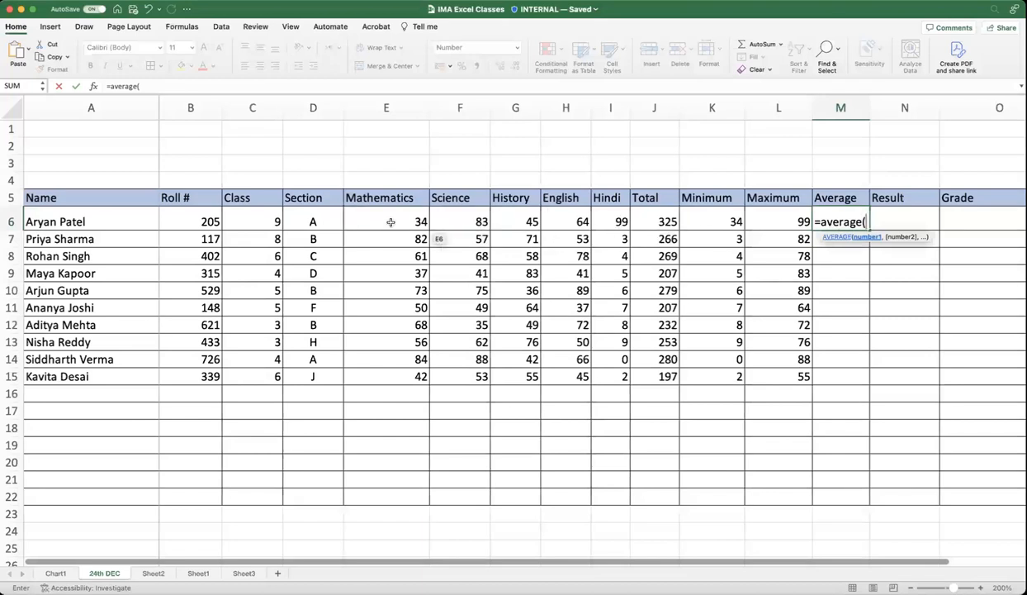
{"action": "left_click_drag", "start_coordinate": [395, 224], "coordinate": [601, 222]}
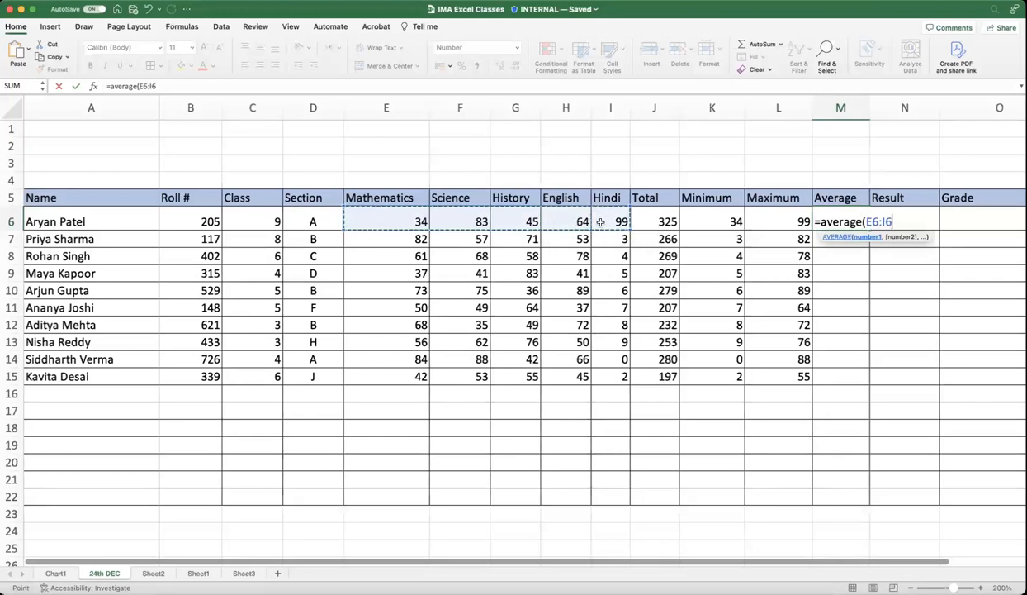
{"action": "type", "text": ")"}
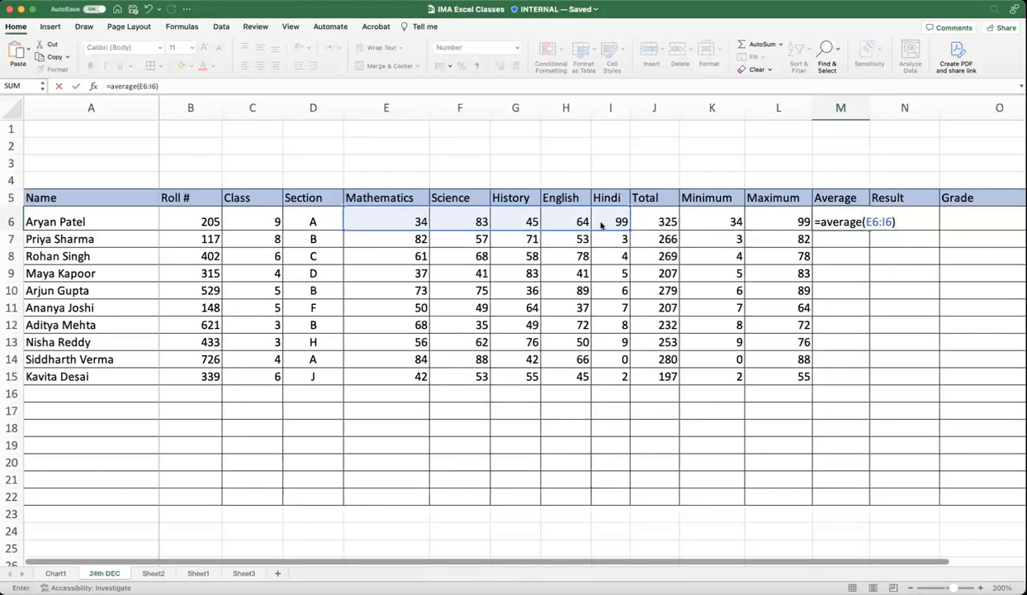
{"action": "key", "text": "Return"}
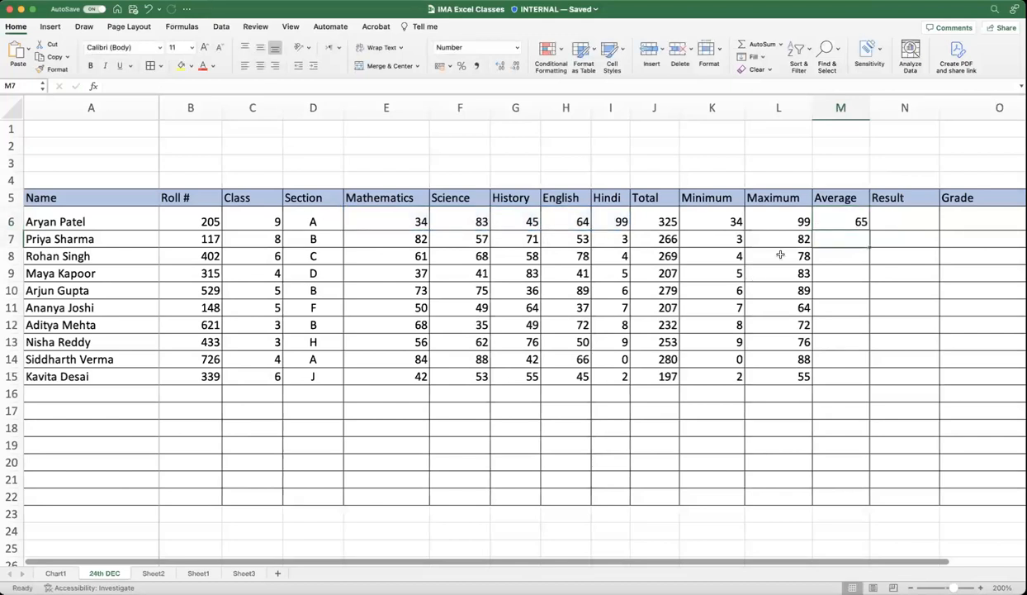
Step: Show the average in M6 with three decimal places and fill it down through M15
{"action": "left_click", "coordinate": [843, 224]}
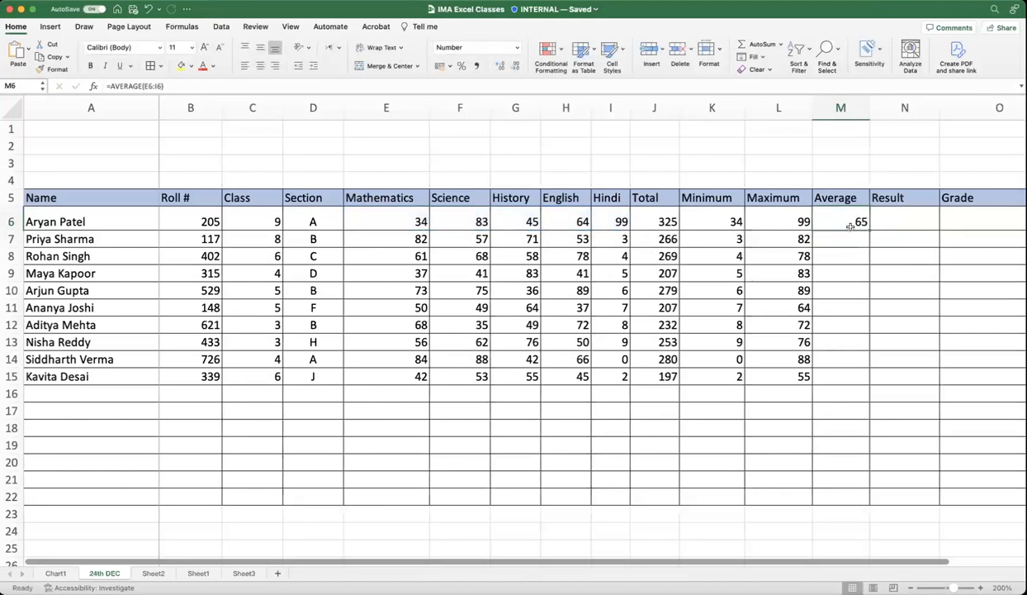
{"action": "double_click", "coordinate": [850, 227]}
{"action": "key", "text": "super+z"}
{"action": "left_click", "coordinate": [501, 67]}
{"action": "left_click", "coordinate": [500, 67]}
{"action": "left_click", "coordinate": [501, 67]}
{"action": "left_click_drag", "start_coordinate": [869, 230], "coordinate": [851, 378]}
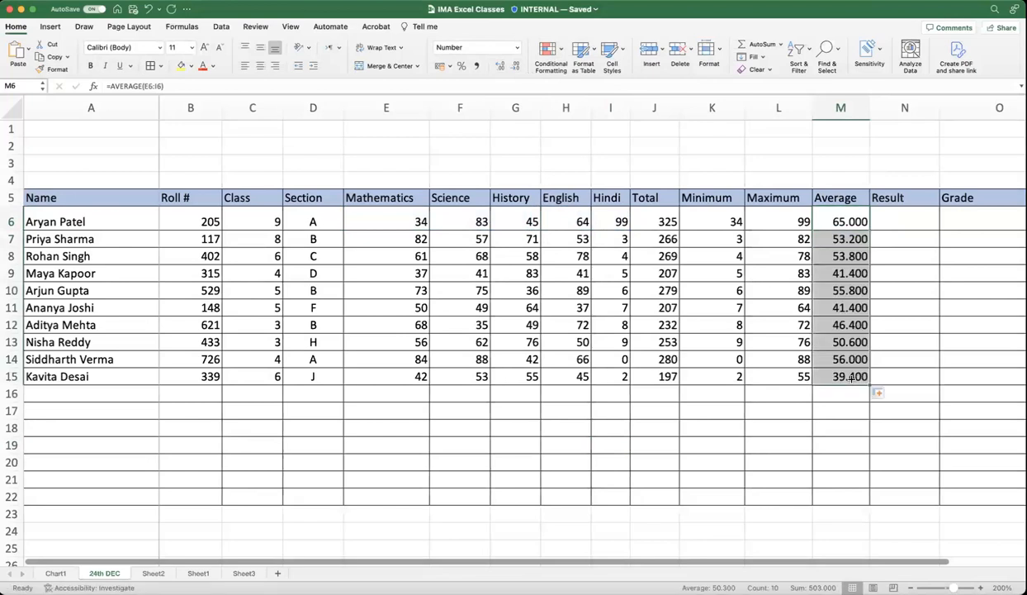
{"action": "left_click", "coordinate": [906, 308]}
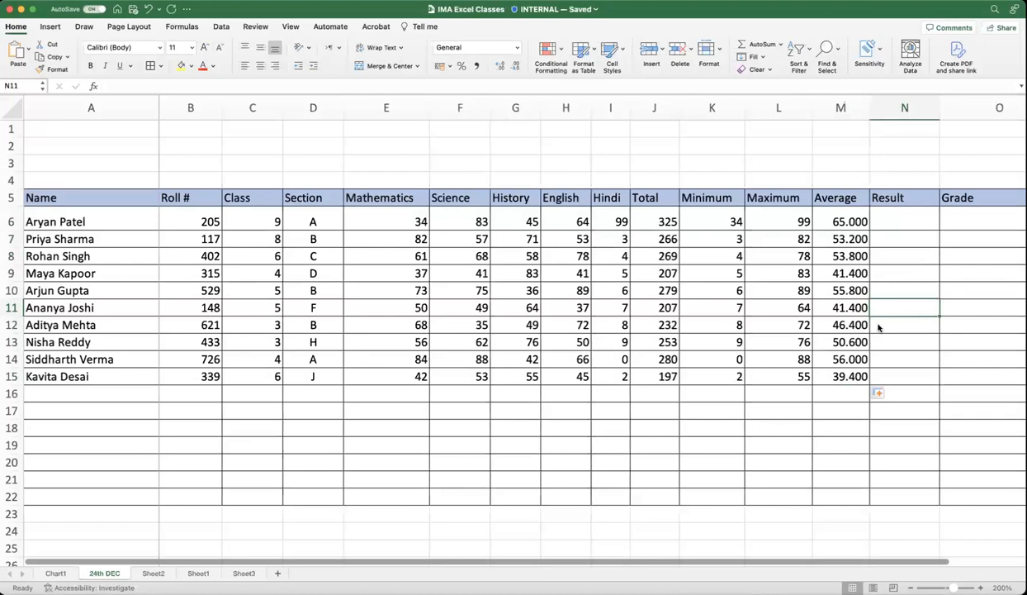
Step: Clear the existing values from the Minimum column in K6:K16
{"action": "left_click", "coordinate": [841, 198]}
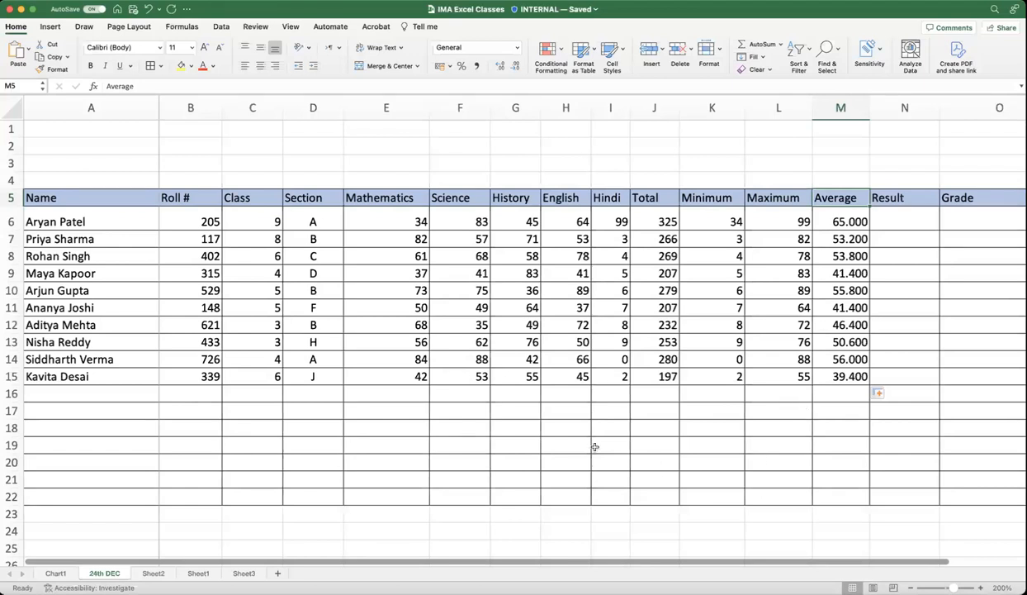
{"action": "left_click_drag", "start_coordinate": [697, 228], "coordinate": [718, 377]}
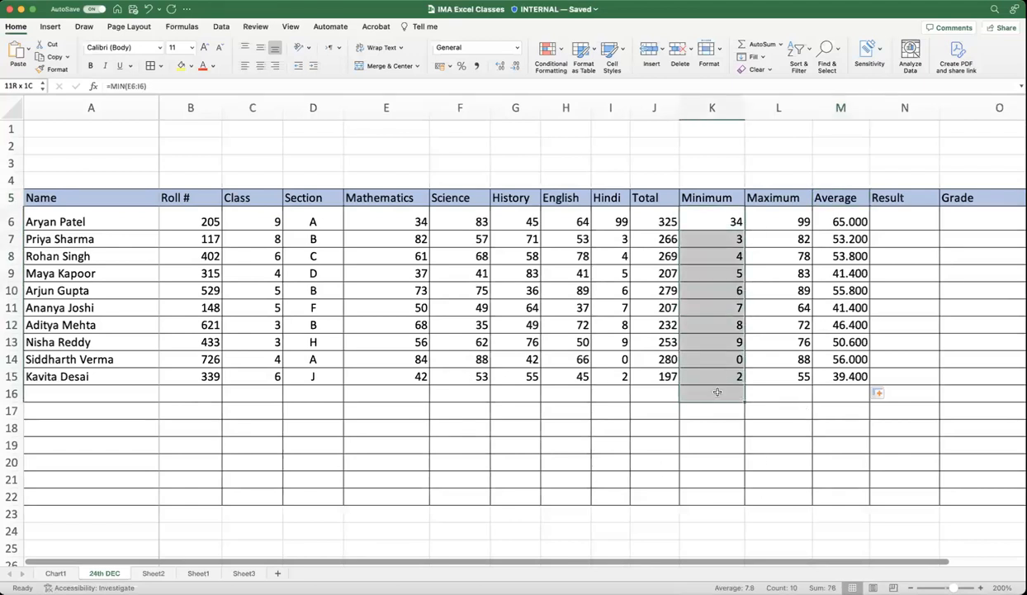
{"action": "key", "text": "Delete"}
Step: Try to calculate the first student's lowest mark in K6 with the formula =minimum(E6:I6), and check the cell
{"action": "left_click", "coordinate": [725, 228]}
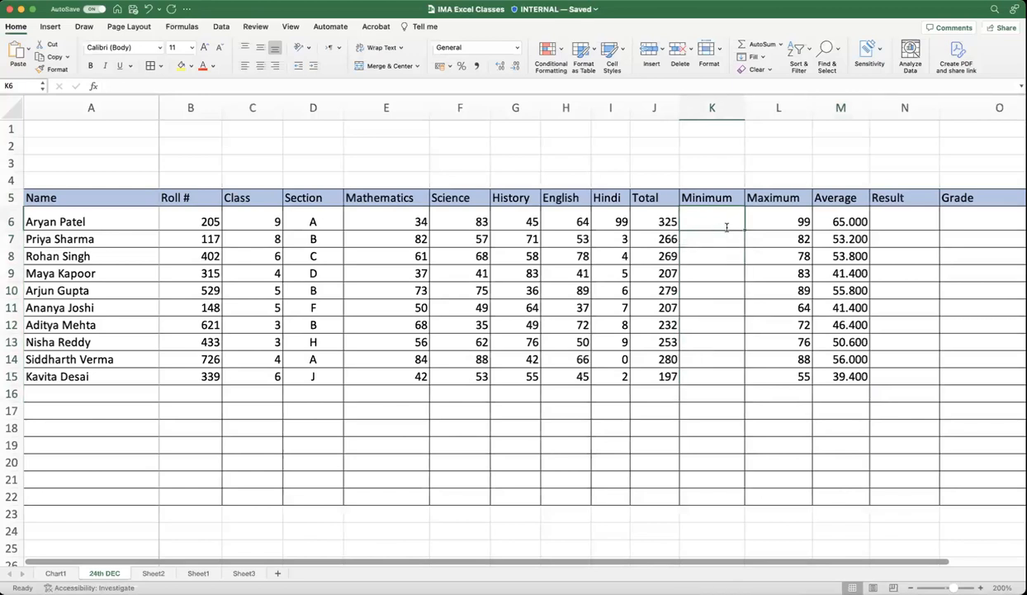
{"action": "type", "text": "=minum"}
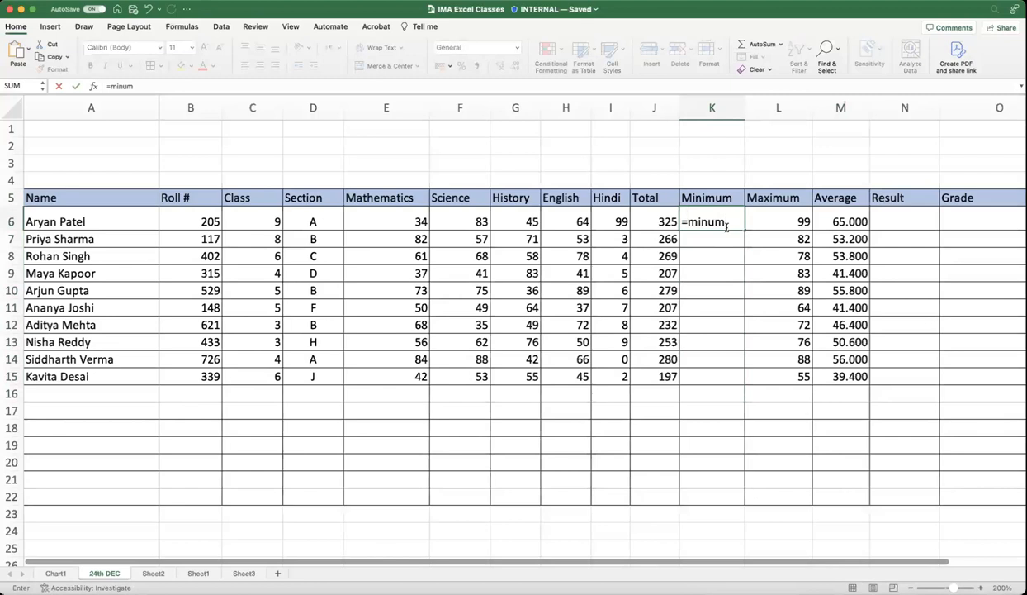
{"action": "key", "text": "BackSpace"}
{"action": "key", "text": "BackSpace"}
{"action": "key", "text": "BackSpace"}
{"action": "key", "text": "BackSpace"}
{"action": "type", "text": "nimum("}
{"action": "left_click_drag", "start_coordinate": [404, 223], "coordinate": [583, 223]}
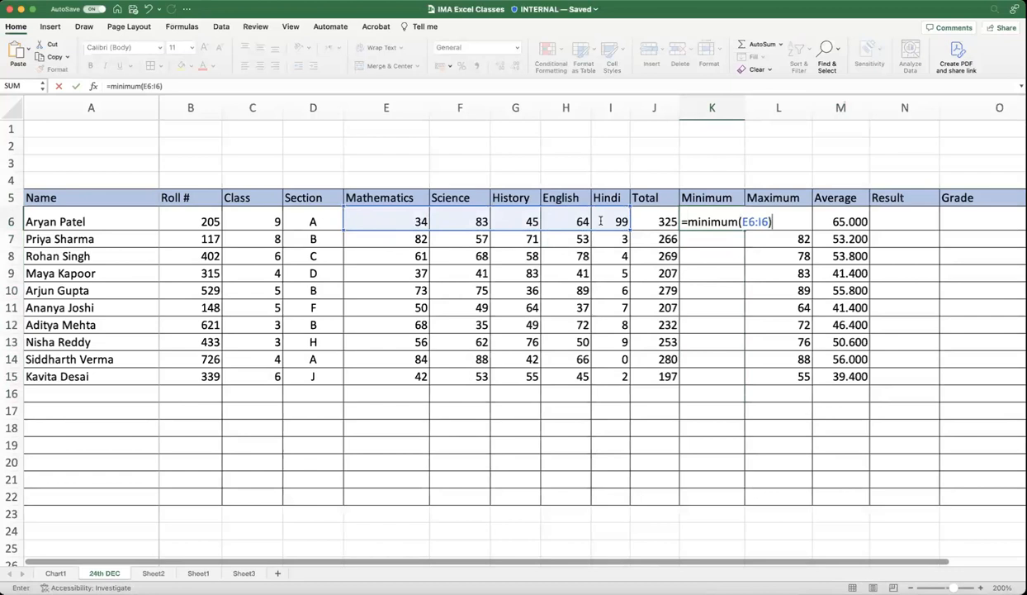
{"action": "key", "text": "Return"}
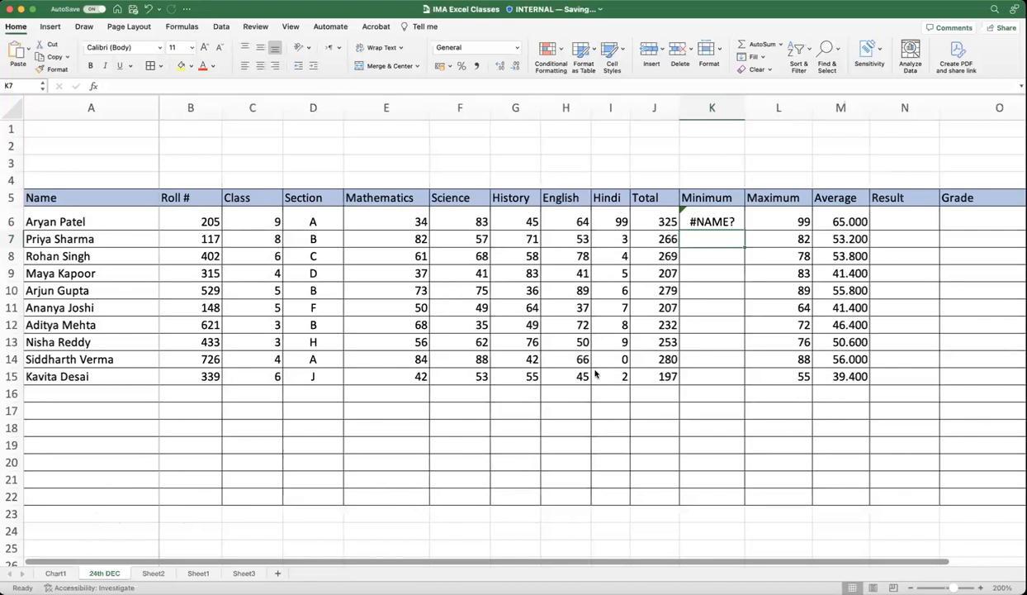
{"action": "left_click", "coordinate": [715, 224]}
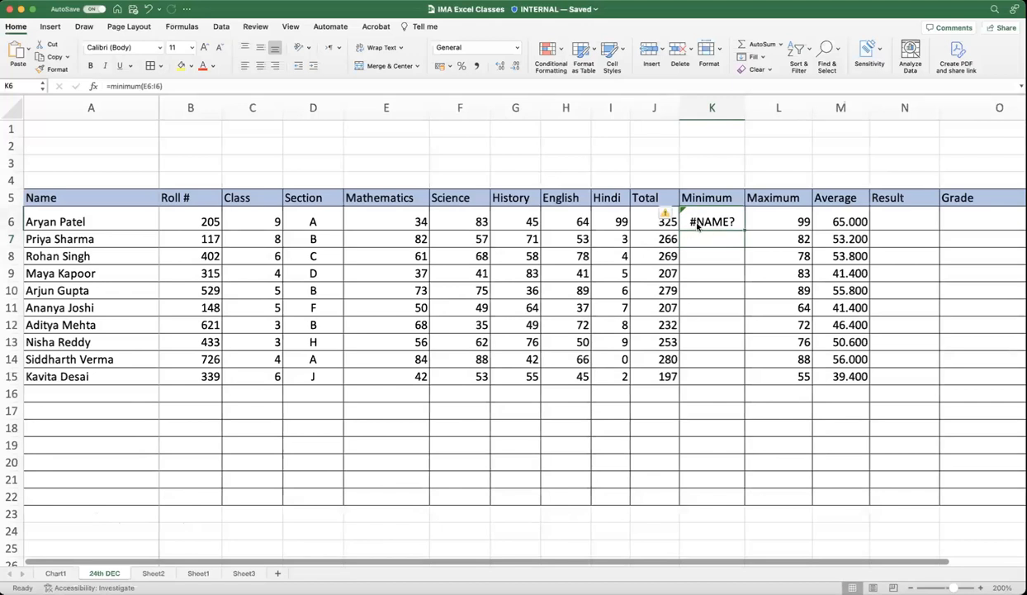
Step: Correct the formula in K6 to =min(E6:I6) for the first student's lowest mark
{"action": "double_click", "coordinate": [721, 223]}
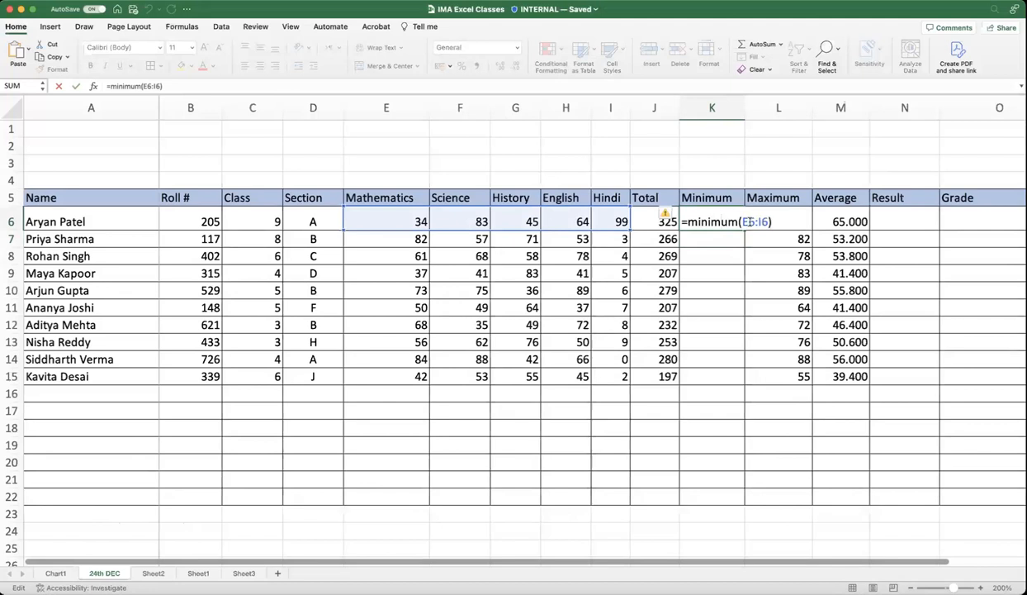
{"action": "key", "text": "Right"}
{"action": "key", "text": "Right"}
{"action": "key", "text": "BackSpace"}
{"action": "key", "text": "BackSpace"}
{"action": "key", "text": "BackSpace"}
{"action": "key", "text": "BackSpace"}
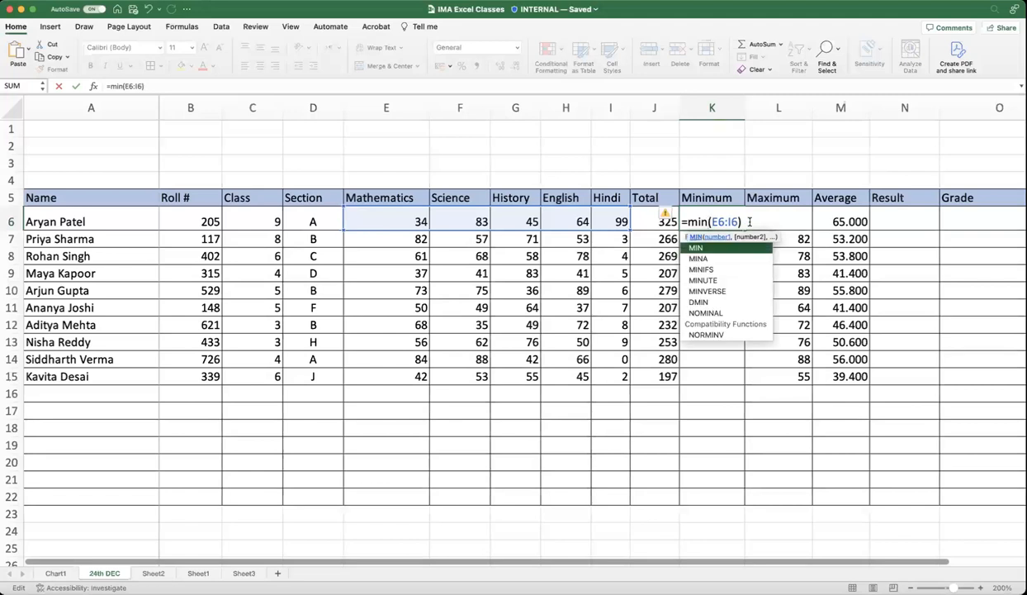
{"action": "key", "text": "Return"}
Step: Fill the minimum formula from K6 down through K15 for the remaining students
{"action": "left_click", "coordinate": [734, 227]}
{"action": "left_click_drag", "start_coordinate": [744, 230], "coordinate": [665, 380]}
{"action": "left_click", "coordinate": [696, 413]}
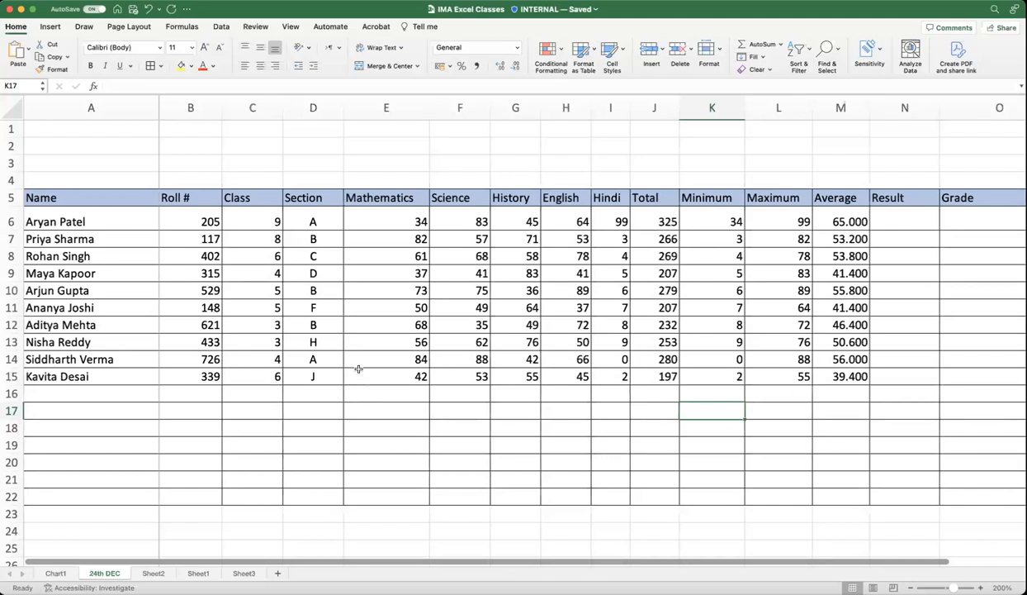
Step: Freeze the first column, which holds the student names, and check it while moving across the table
{"action": "left_click", "coordinate": [130, 150]}
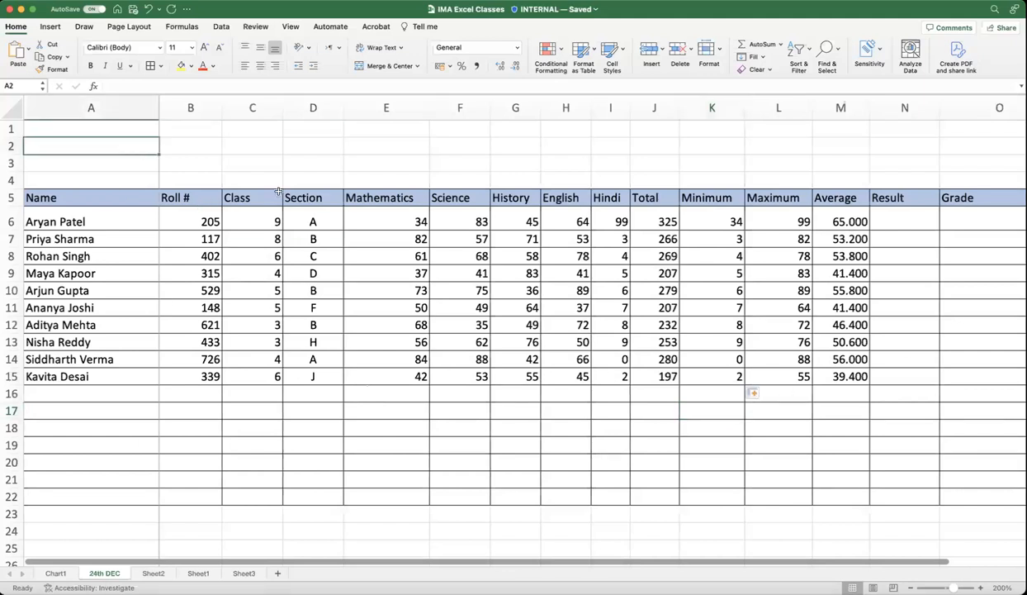
{"action": "left_click", "coordinate": [290, 27]}
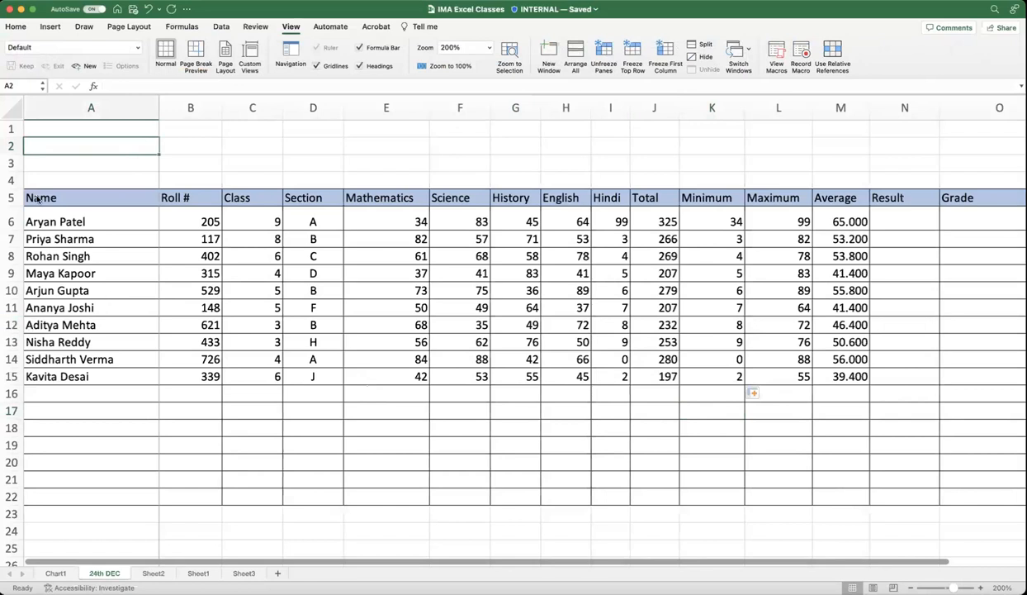
{"action": "left_click", "coordinate": [213, 319]}
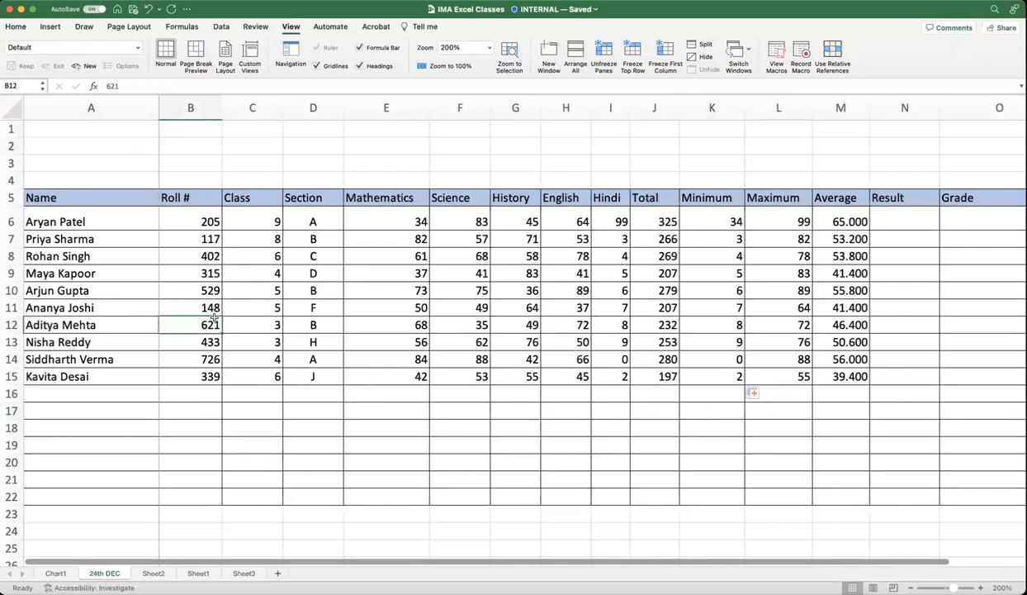
{"action": "left_click", "coordinate": [131, 307]}
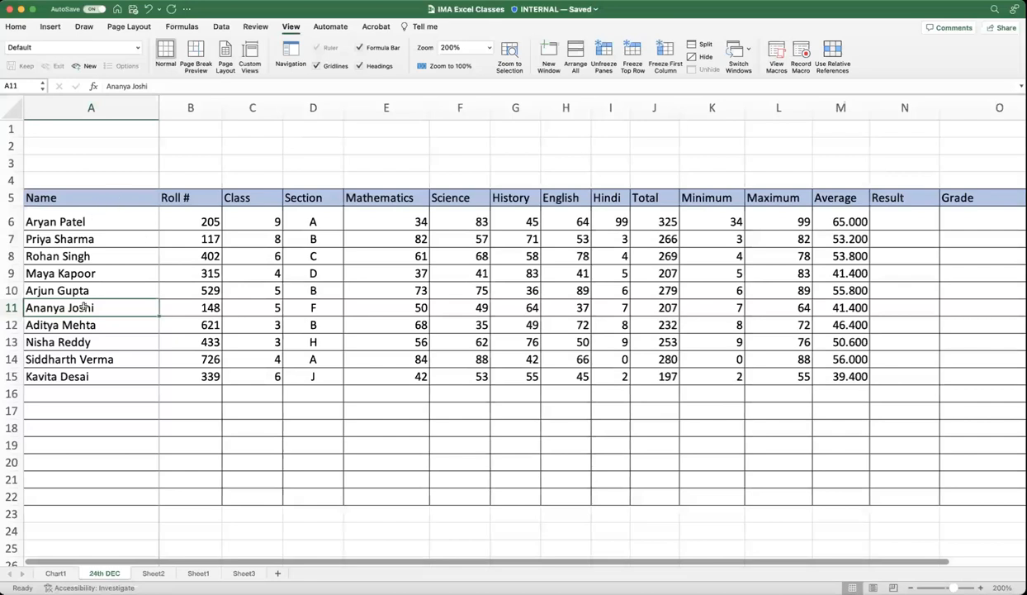
{"action": "left_click", "coordinate": [83, 191]}
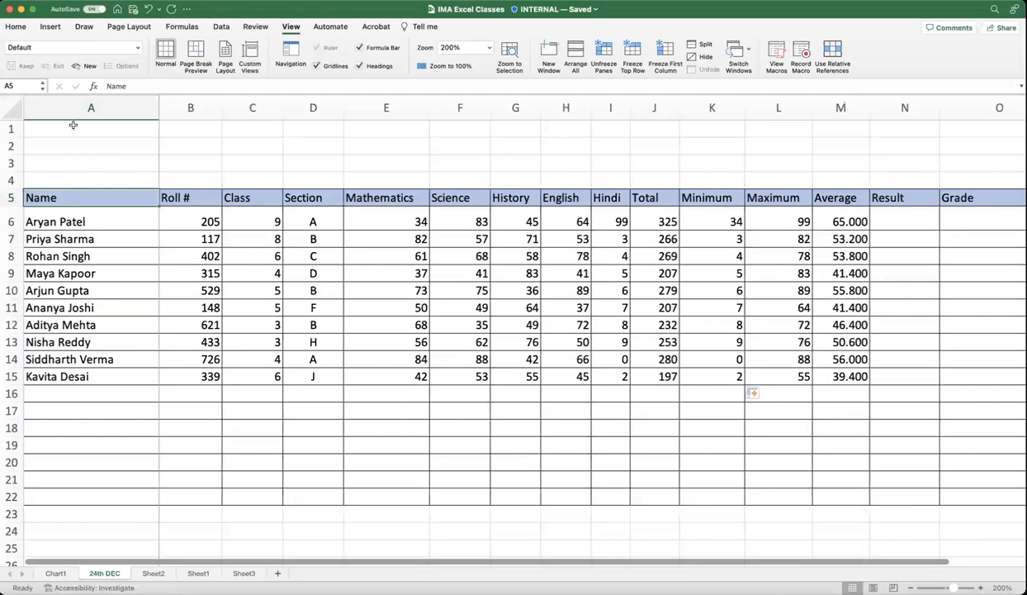
{"action": "left_click", "coordinate": [101, 102]}
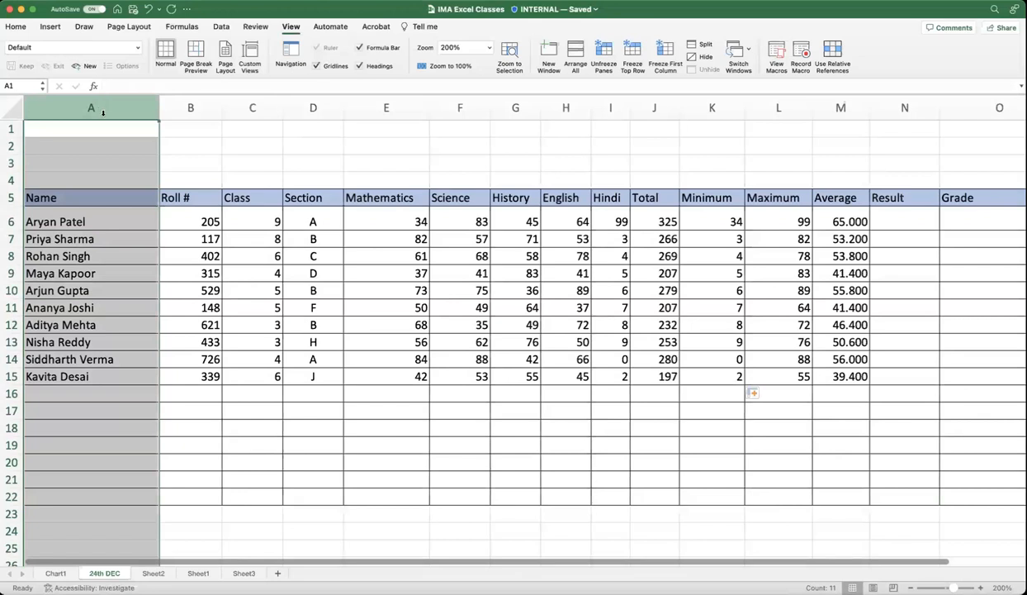
{"action": "left_click", "coordinate": [117, 287]}
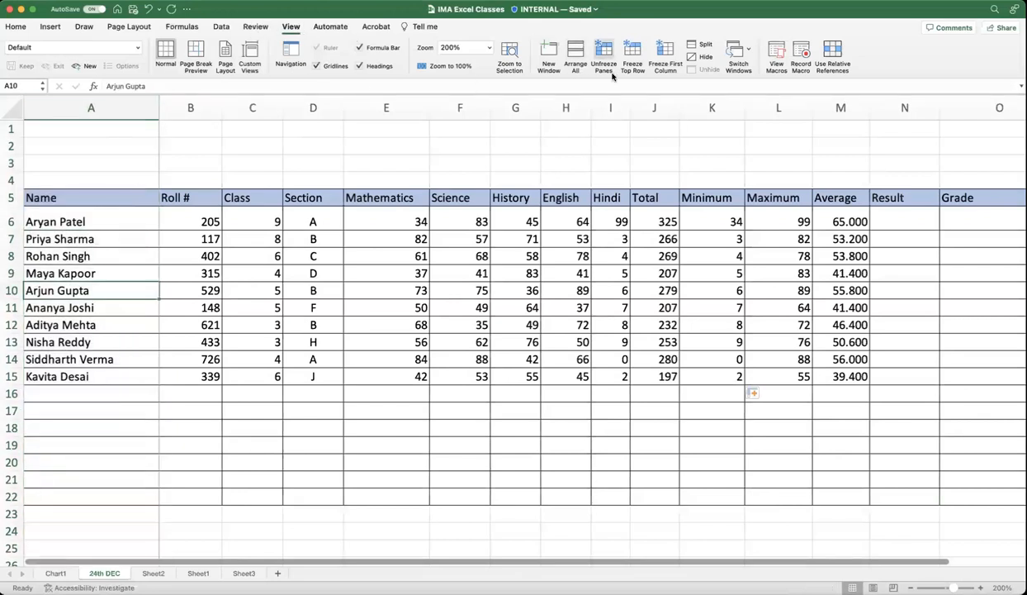
{"action": "left_click", "coordinate": [666, 51]}
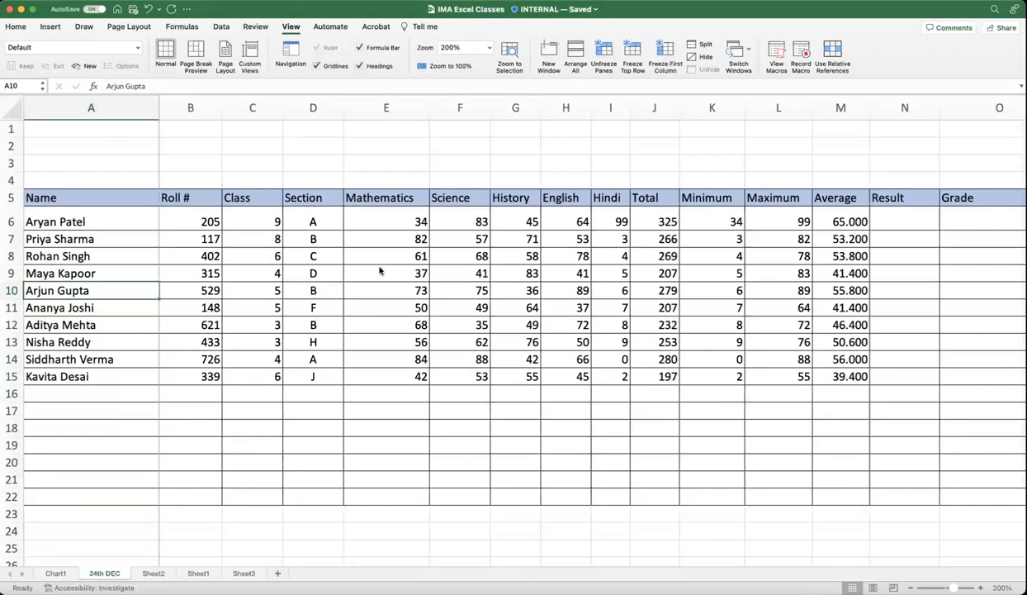
{"action": "scroll", "coordinate": [382, 267], "scroll_direction": "right", "scroll_amount": 4}
{"action": "scroll", "coordinate": [383, 267], "scroll_direction": "left", "scroll_amount": 4}
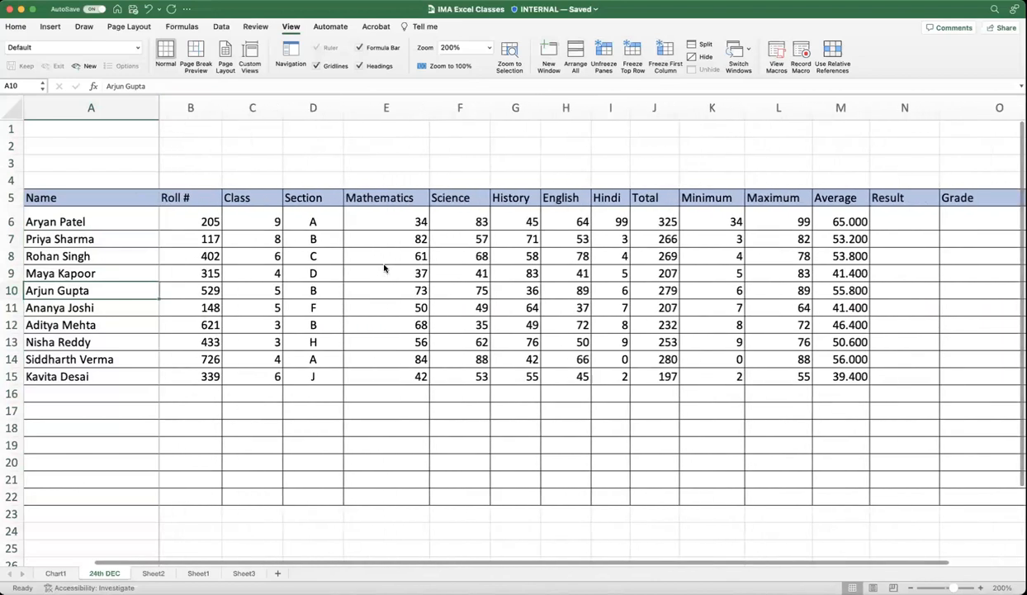
Step: Select column A and unfreeze the panes on the 24th DEC sheet
{"action": "left_click", "coordinate": [102, 210]}
{"action": "left_click", "coordinate": [101, 198]}
{"action": "left_click", "coordinate": [107, 100]}
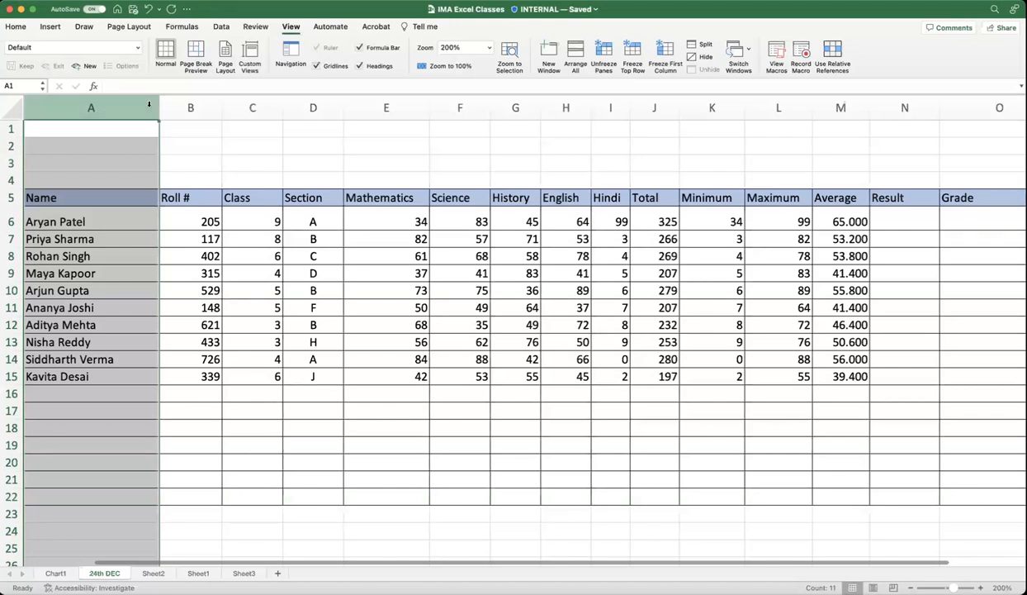
{"action": "left_click", "coordinate": [610, 55]}
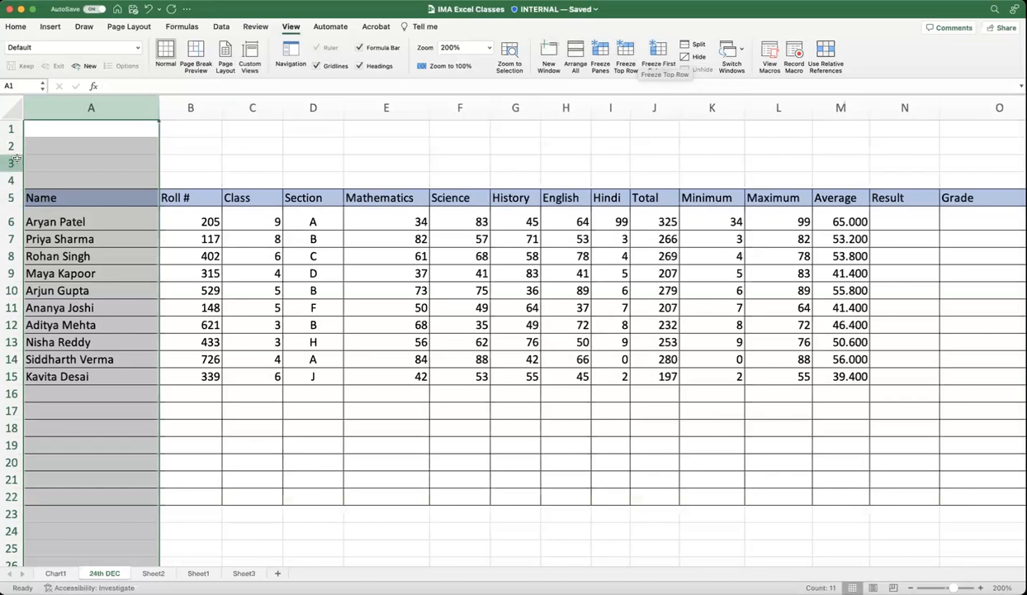
Step: Freeze the panes with columns A and B selected
{"action": "left_click_drag", "start_coordinate": [110, 104], "coordinate": [184, 102]}
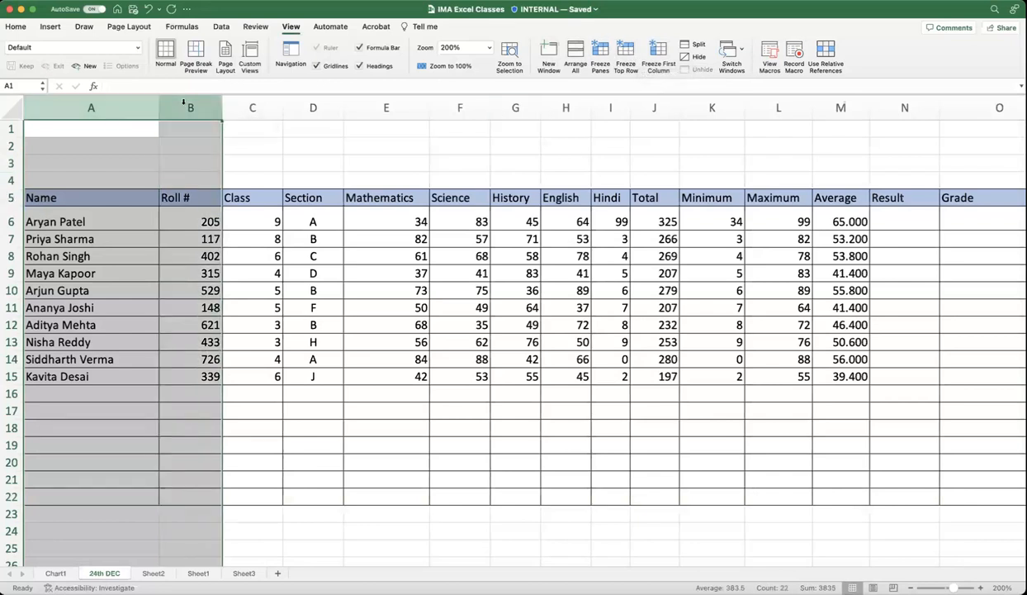
{"action": "left_click", "coordinate": [599, 52]}
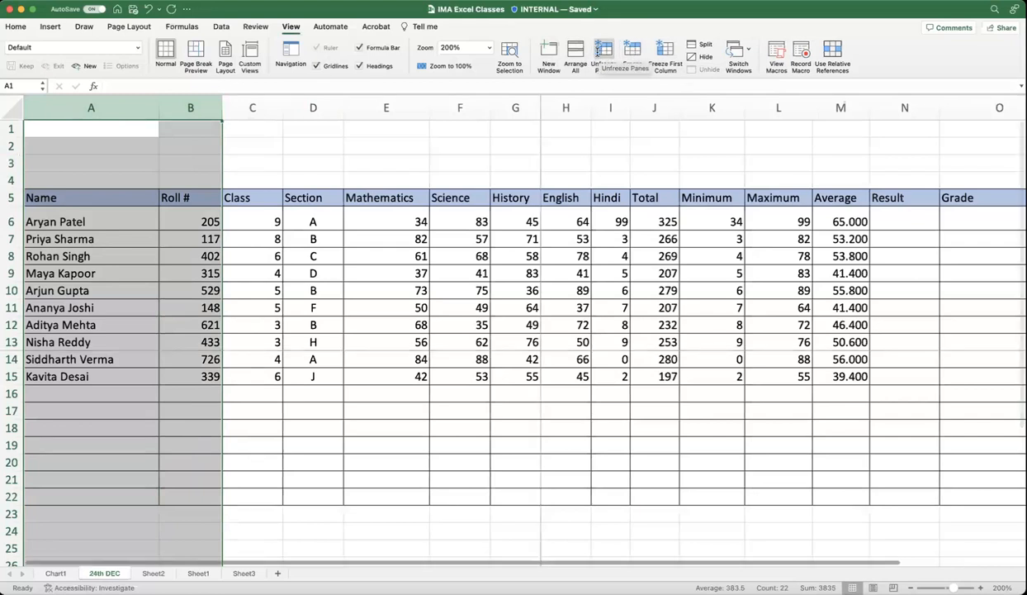
{"action": "left_click", "coordinate": [408, 271]}
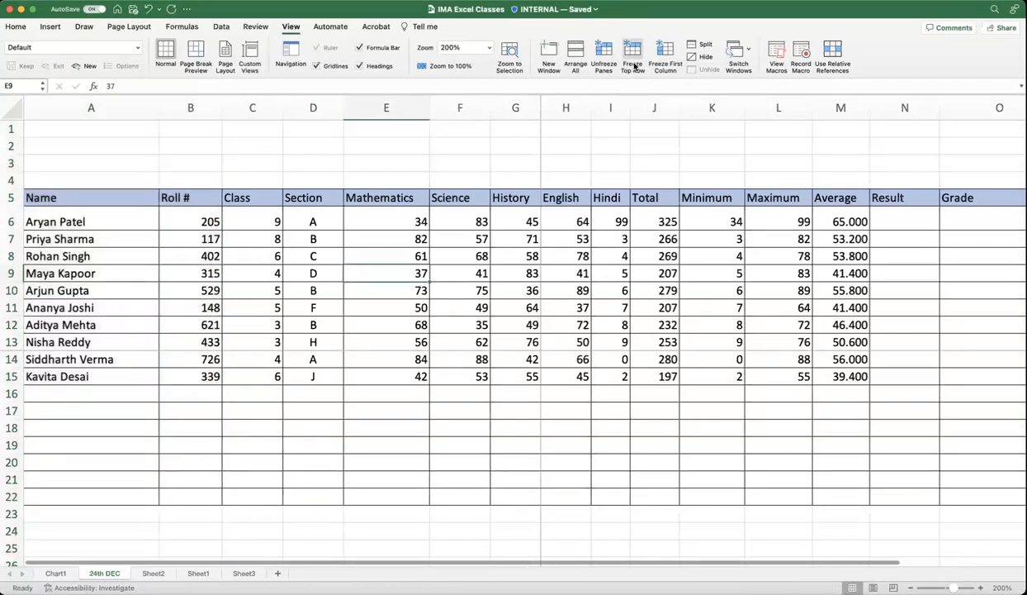
Step: Move along row 11 from the Name column to the Average column to examine which columns stay frozen
{"action": "left_click", "coordinate": [475, 341]}
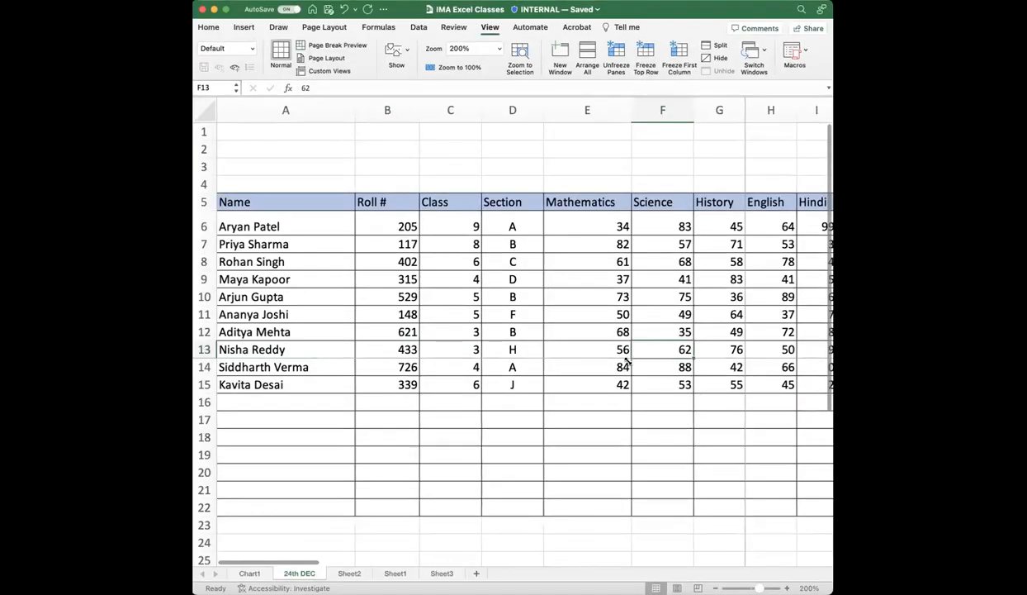
{"action": "left_click", "coordinate": [545, 318]}
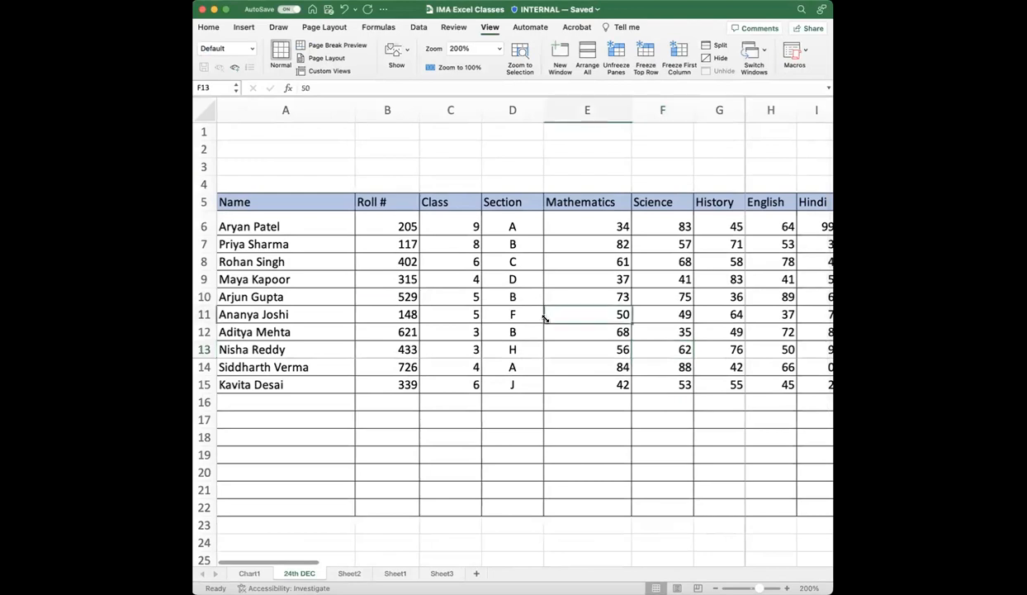
{"action": "key", "text": "Left"}
{"action": "key", "text": "Left"}
{"action": "key", "text": "Left"}
{"action": "key", "text": "Left"}
{"action": "key", "text": "Right"}
{"action": "key", "text": "Right"}
{"action": "key", "text": "Right"}
{"action": "key", "text": "Right"}
{"action": "key", "text": "Right"}
{"action": "key", "text": "Right"}
{"action": "key", "text": "Right"}
{"action": "key", "text": "Right"}
{"action": "key", "text": "Right"}
{"action": "key", "text": "Right"}
{"action": "key", "text": "Right"}
{"action": "key", "text": "Right"}
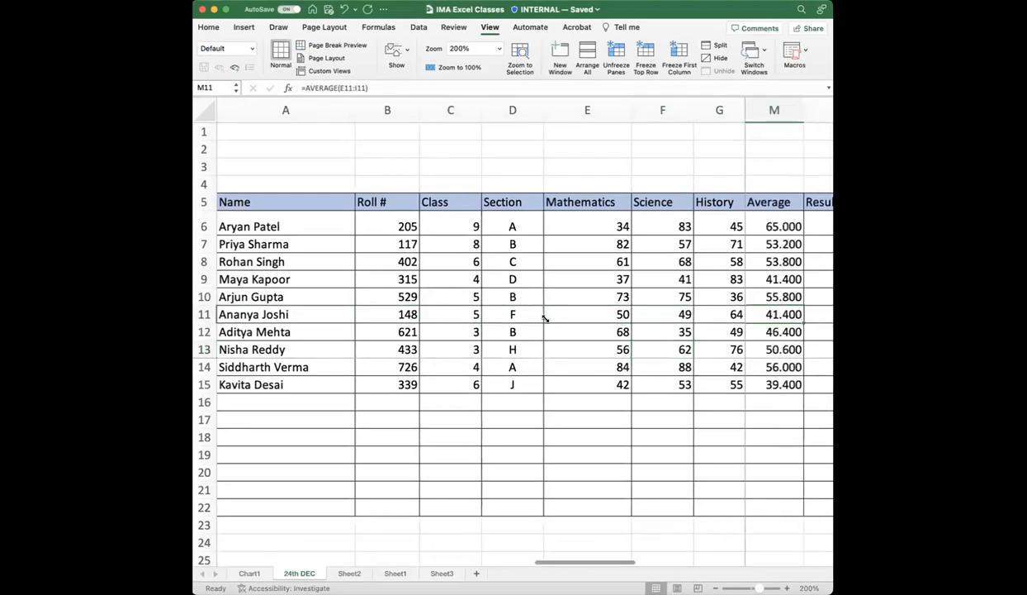
Step: Go back and forth along row 11 between the Average and Hindi columns to examine how the frozen panes behave
{"action": "key", "text": "Left"}
{"action": "key", "text": "Left"}
{"action": "key", "text": "Left"}
{"action": "key", "text": "Left"}
{"action": "key", "text": "Right"}
{"action": "key", "text": "Right"}
{"action": "key", "text": "Right"}
{"action": "key", "text": "Right"}
{"action": "key", "text": "Left"}
{"action": "key", "text": "Left"}
{"action": "key", "text": "Left"}
{"action": "key", "text": "Left"}
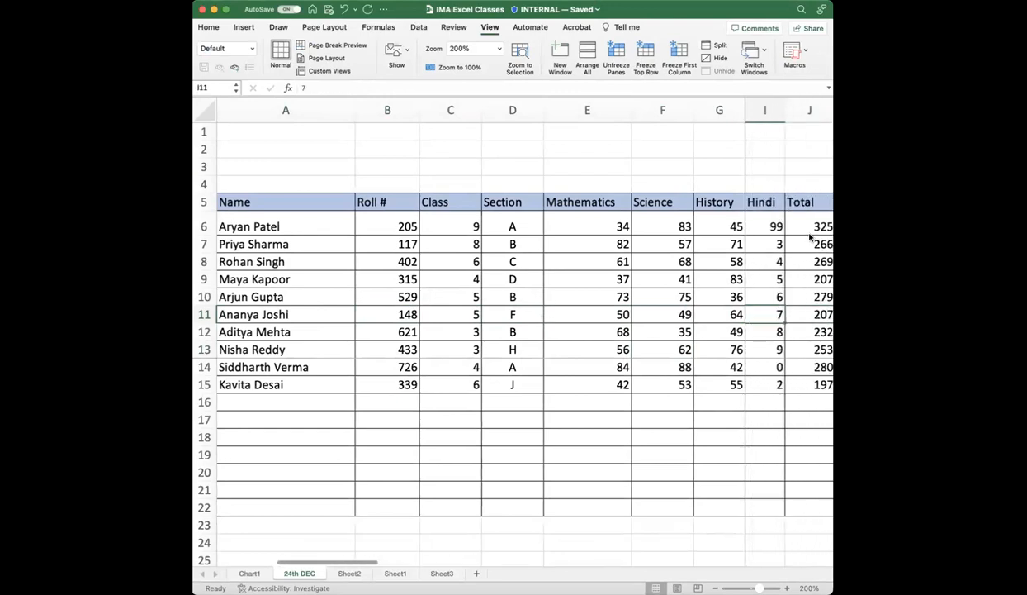
Step: Enlarge the workbook window to full width and unfreeze the panes on the marks sheet
{"action": "left_click_drag", "start_coordinate": [833, 564], "coordinate": [1024, 564]}
{"action": "left_click", "coordinate": [507, 277]}
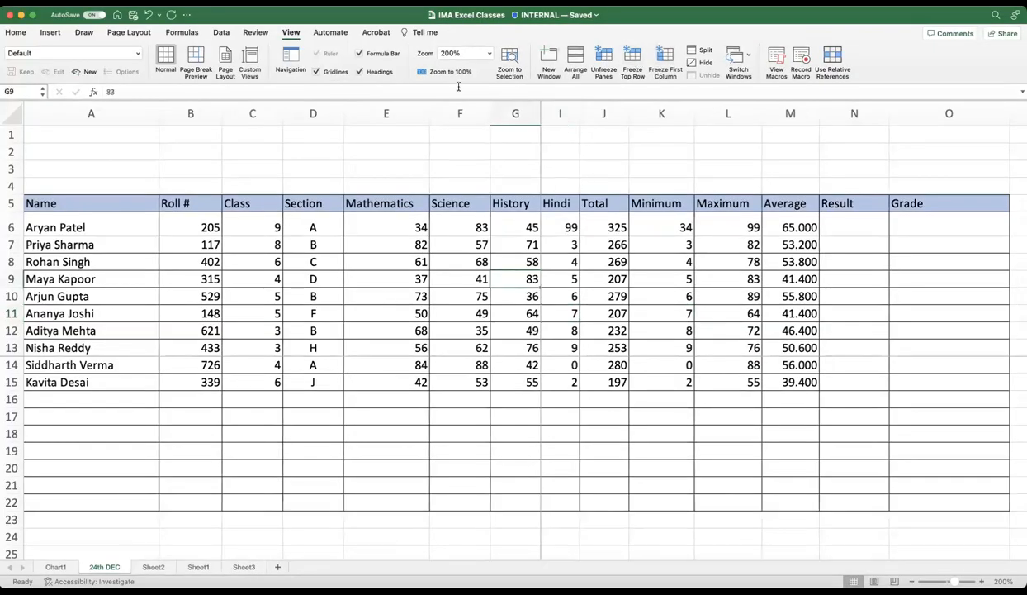
{"action": "left_click", "coordinate": [601, 59]}
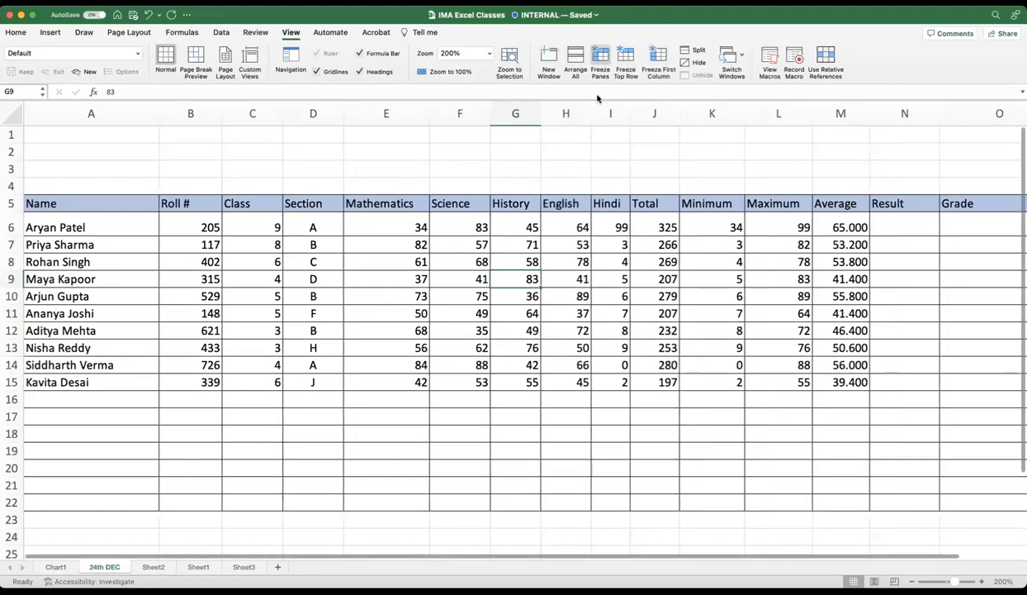
Step: Split the marks sheet into panes and position the vertical split just after the Roll # column
{"action": "left_click_drag", "start_coordinate": [91, 113], "coordinate": [199, 110]}
{"action": "left_click", "coordinate": [333, 312]}
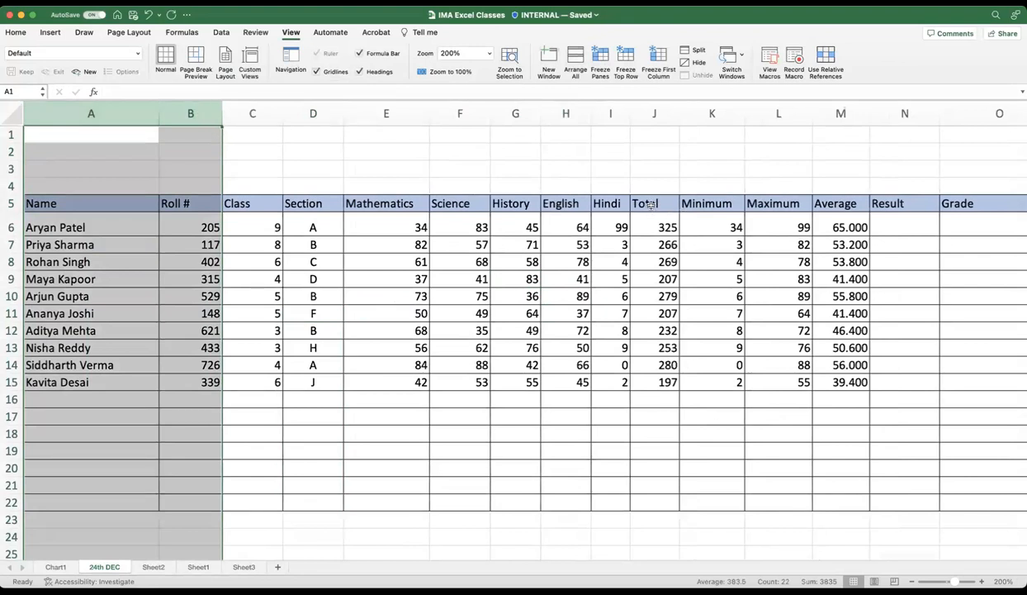
{"action": "left_click", "coordinate": [692, 50]}
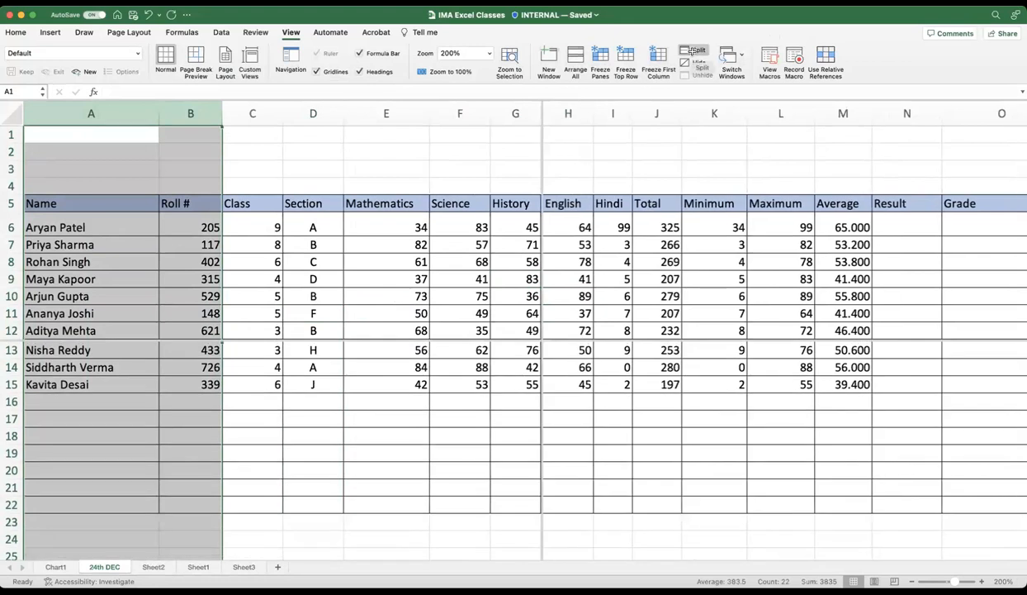
{"action": "left_click_drag", "start_coordinate": [542, 119], "coordinate": [227, 128]}
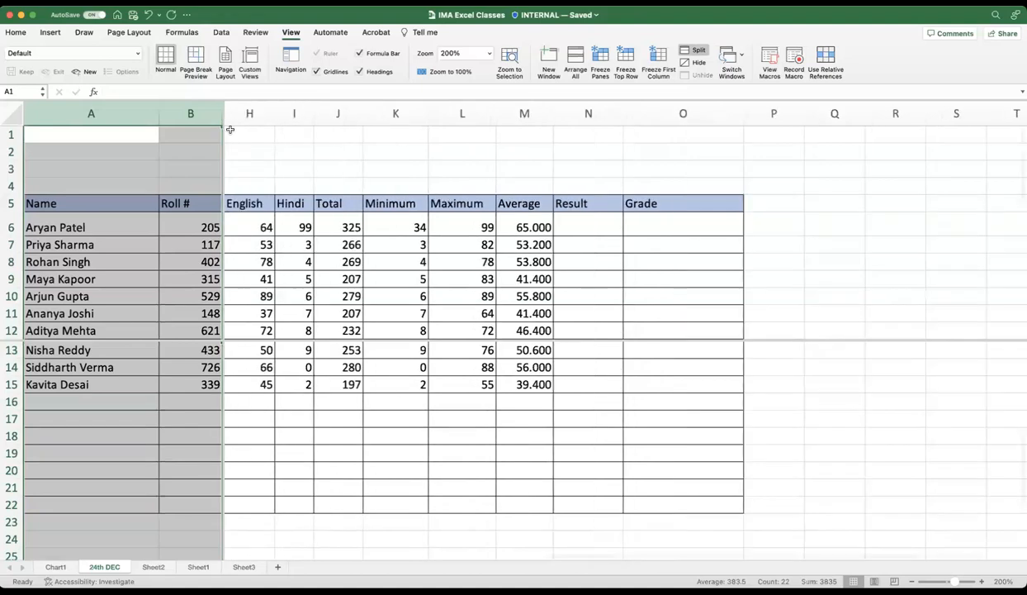
{"action": "scroll", "coordinate": [282, 276], "scroll_direction": "left", "scroll_amount": 1}
{"action": "scroll", "coordinate": [290, 276], "scroll_direction": "right", "scroll_amount": 4}
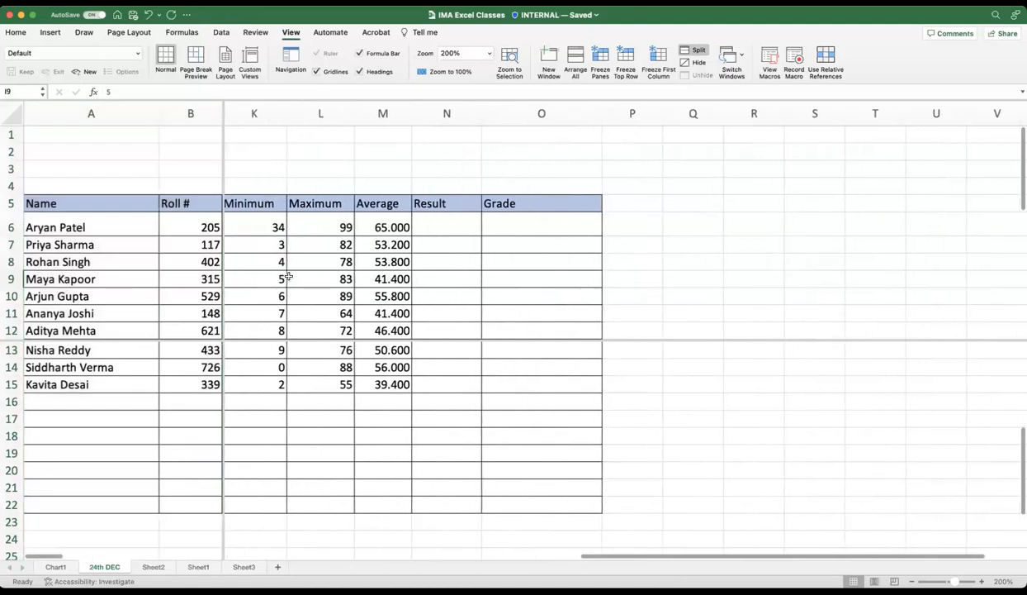
{"action": "scroll", "coordinate": [318, 274], "scroll_direction": "left", "scroll_amount": 10}
{"action": "scroll", "coordinate": [198, 260], "scroll_direction": "right", "scroll_amount": 4}
{"action": "scroll", "coordinate": [105, 248], "scroll_direction": "right", "scroll_amount": 2}
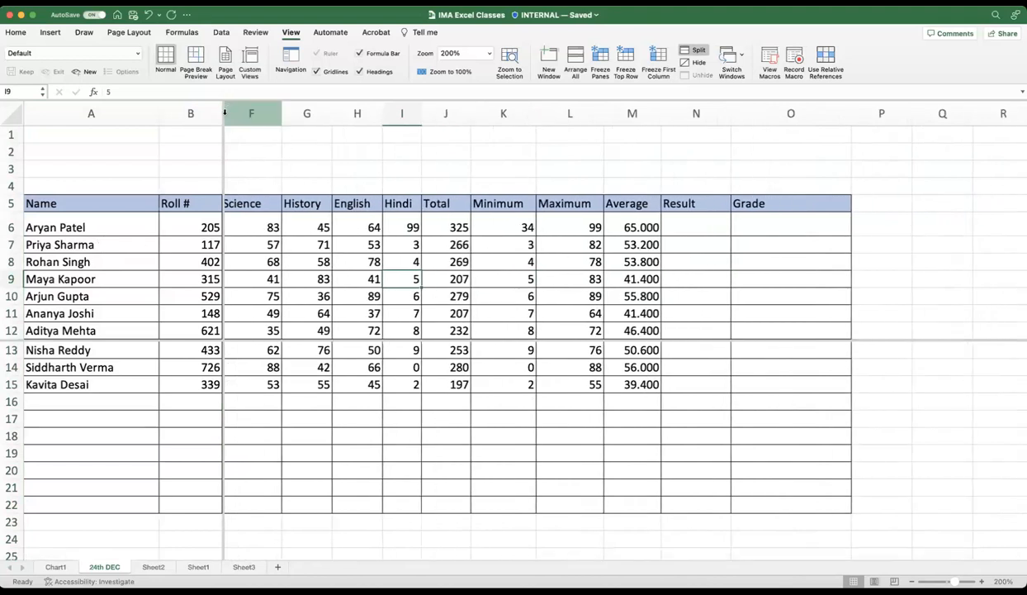
Step: Reposition the vertical split after the Section column and examine the remaining columns beside the student details
{"action": "left_click_drag", "start_coordinate": [223, 112], "coordinate": [382, 109]}
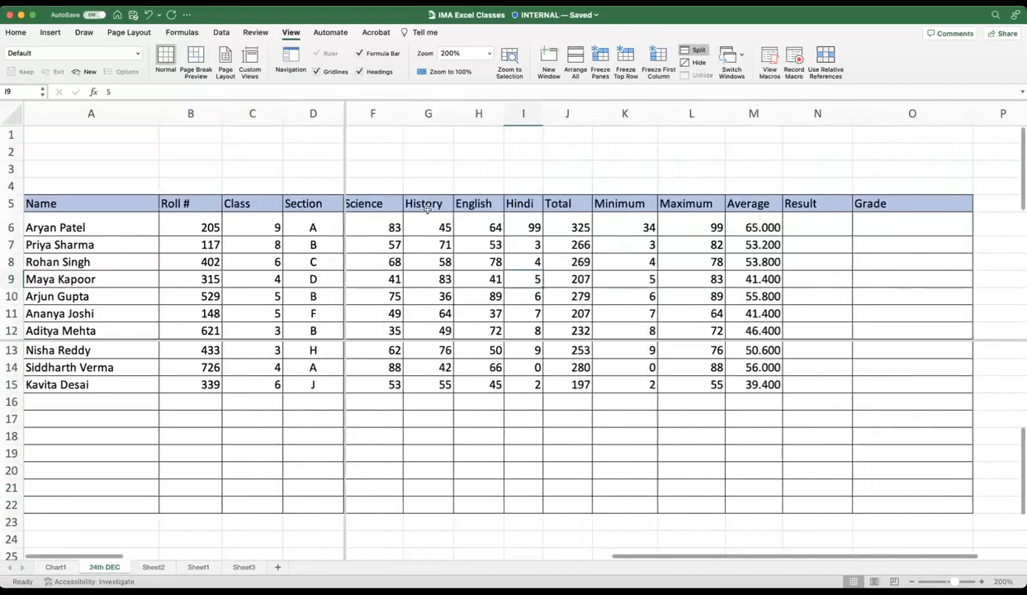
{"action": "scroll", "coordinate": [538, 262], "scroll_direction": "left", "scroll_amount": 3}
{"action": "scroll", "coordinate": [537, 262], "scroll_direction": "right", "scroll_amount": 8}
{"action": "scroll", "coordinate": [534, 262], "scroll_direction": "left", "scroll_amount": 4}
{"action": "scroll", "coordinate": [532, 261], "scroll_direction": "left", "scroll_amount": 6}
{"action": "scroll", "coordinate": [533, 262], "scroll_direction": "right", "scroll_amount": 4}
{"action": "scroll", "coordinate": [533, 263], "scroll_direction": "left", "scroll_amount": 2}
{"action": "scroll", "coordinate": [532, 262], "scroll_direction": "left", "scroll_amount": 2}
{"action": "scroll", "coordinate": [532, 262], "scroll_direction": "right", "scroll_amount": 3}
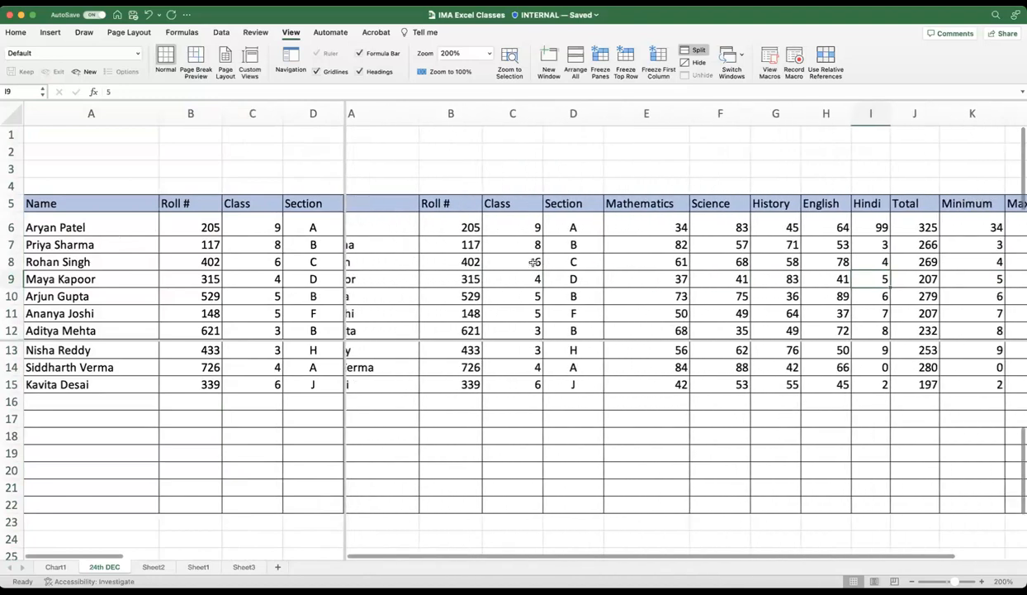
{"action": "scroll", "coordinate": [532, 261], "scroll_direction": "right", "scroll_amount": 6}
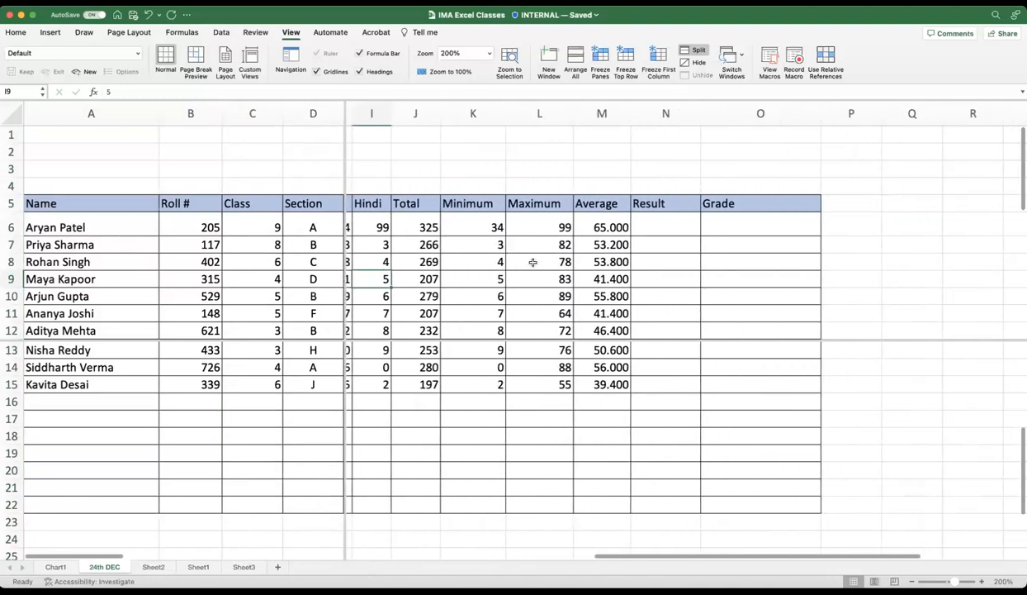
{"action": "scroll", "coordinate": [533, 262], "scroll_direction": "left", "scroll_amount": 1}
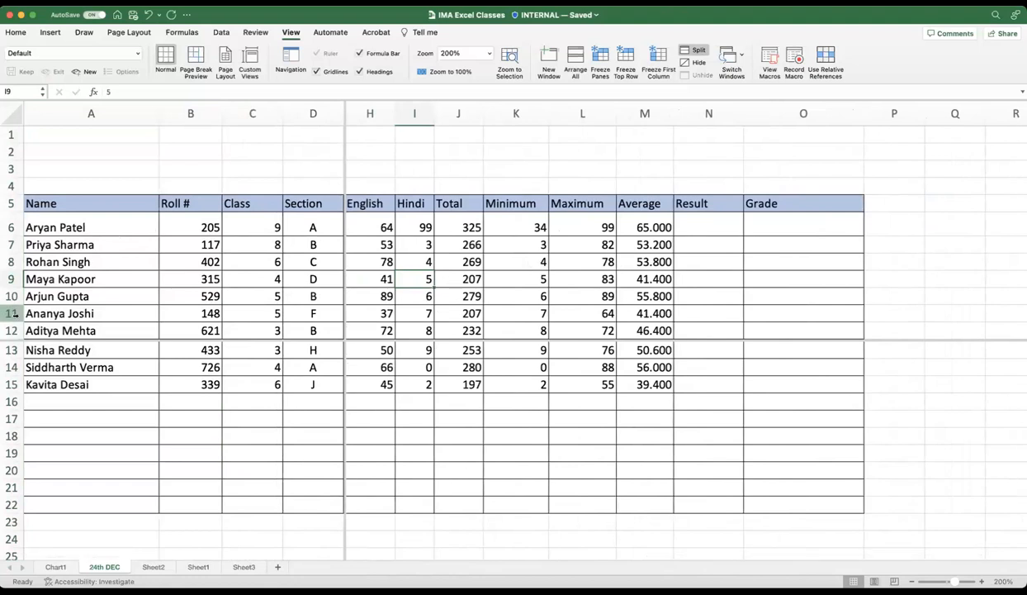
Step: Remove the pane split from the marks sheet
{"action": "left_click", "coordinate": [698, 53]}
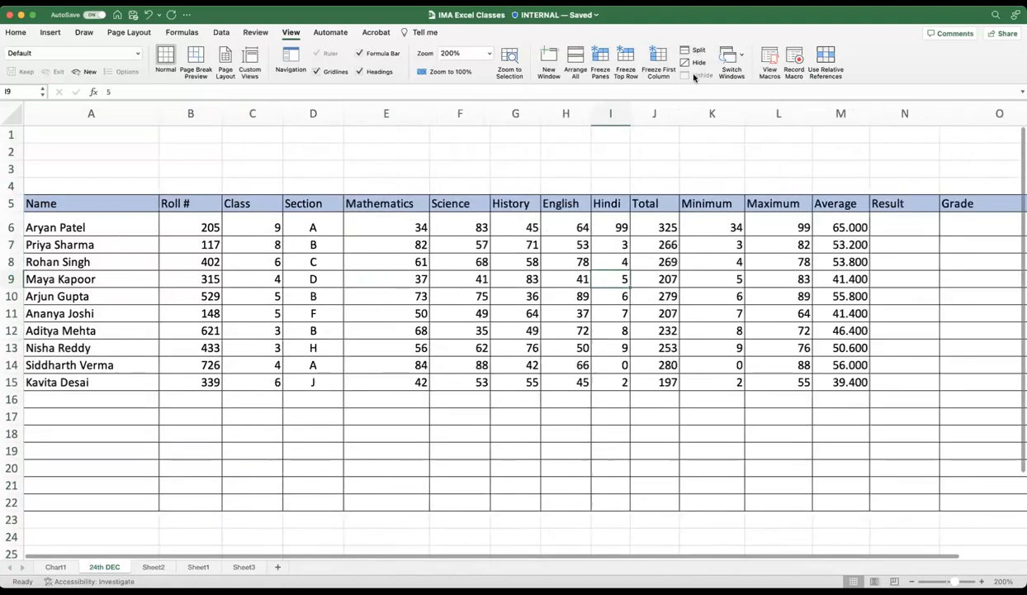
{"action": "left_click", "coordinate": [315, 332]}
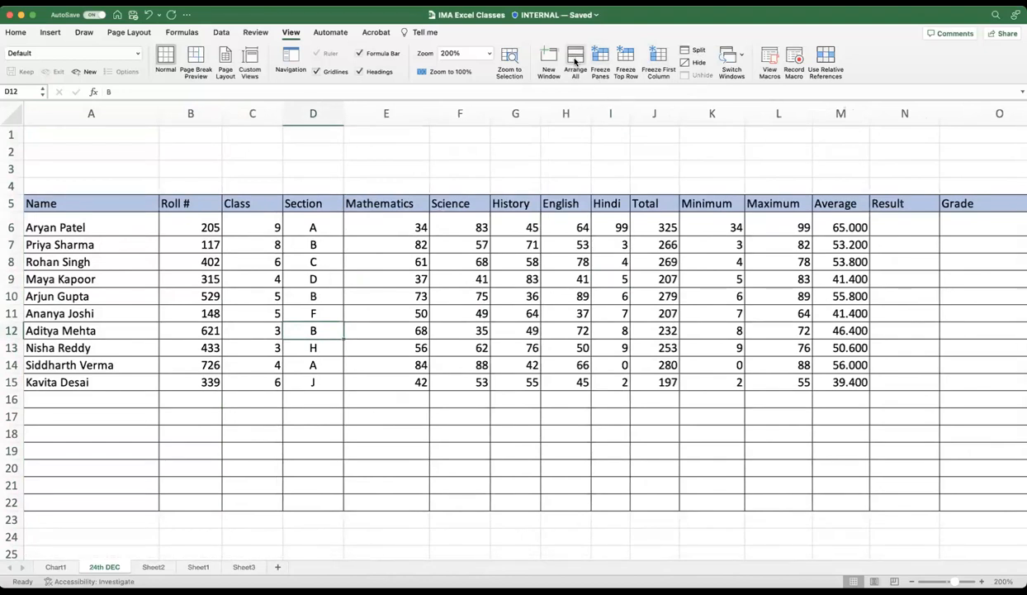
{"action": "scroll", "coordinate": [479, 268], "scroll_direction": "down", "scroll_amount": 1}
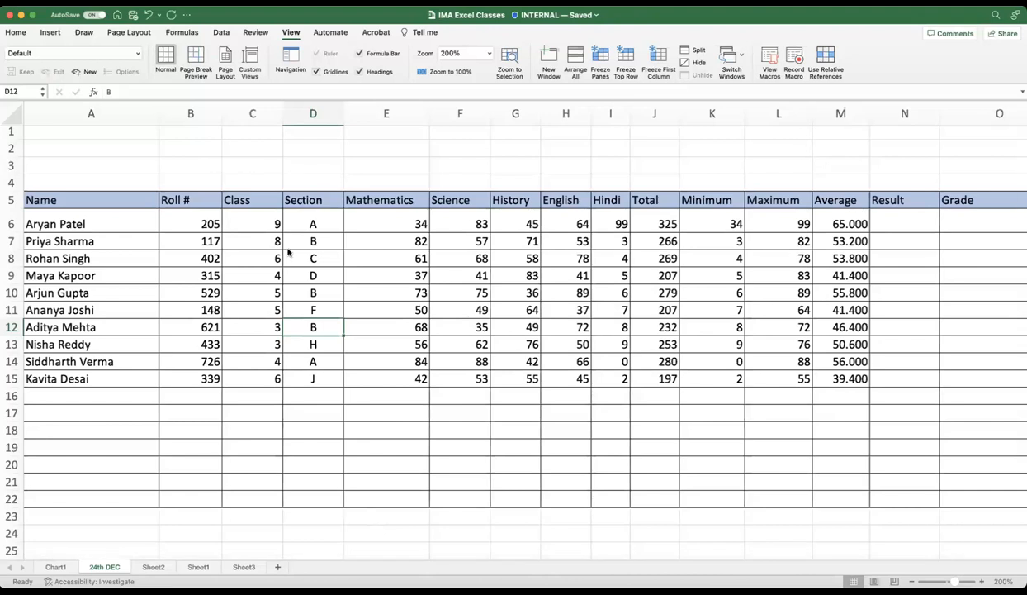
Step: Format the average values in M6:M15 to show no decimal places
{"action": "left_click", "coordinate": [815, 216]}
{"action": "left_click_drag", "start_coordinate": [842, 232], "coordinate": [814, 376]}
{"action": "scroll", "coordinate": [826, 375], "scroll_direction": "right", "scroll_amount": 2}
{"action": "scroll", "coordinate": [844, 379], "scroll_direction": "right", "scroll_amount": 6}
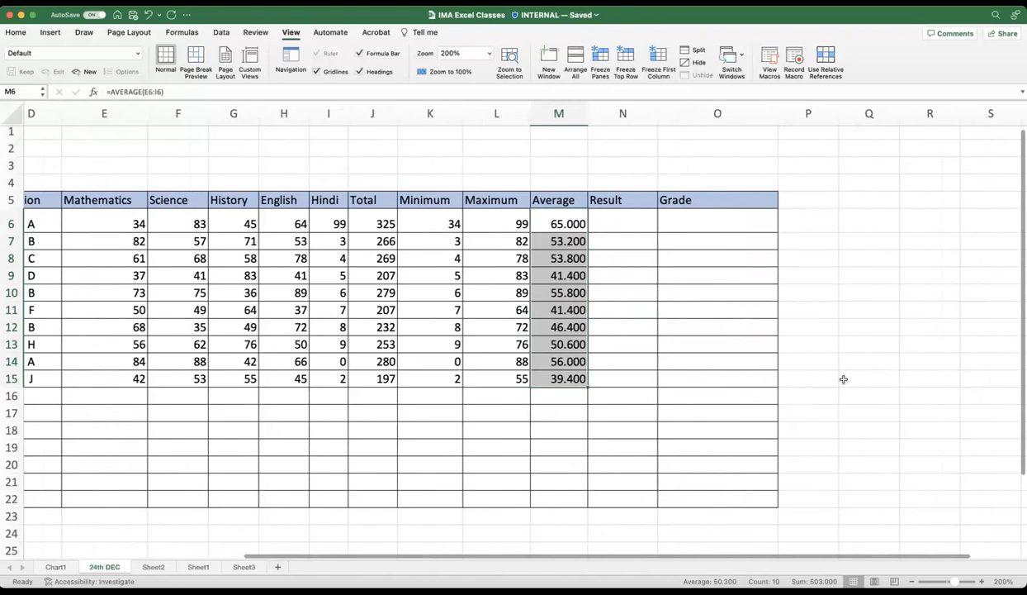
{"action": "left_click", "coordinate": [17, 33]}
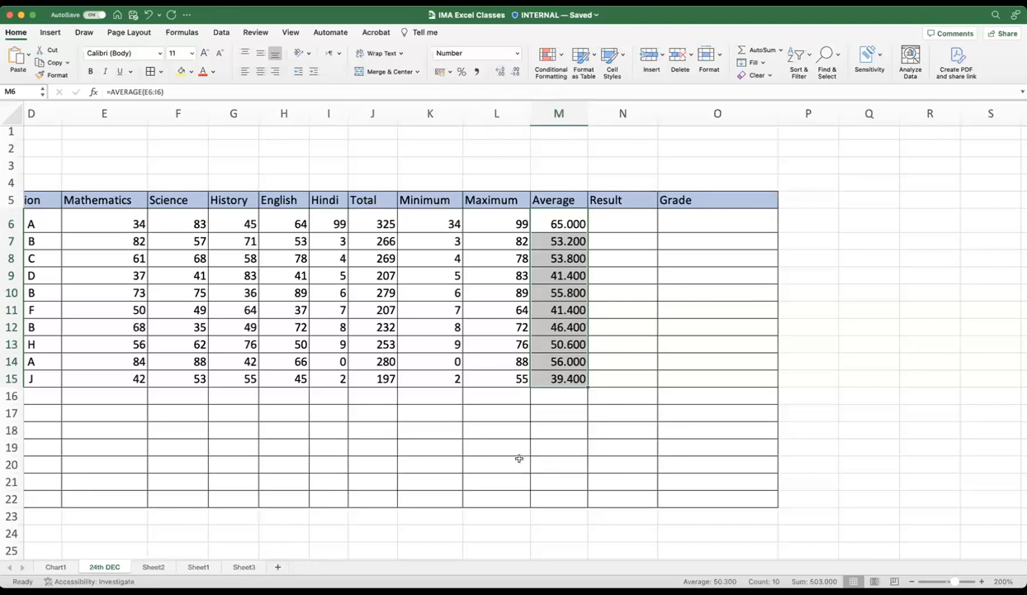
{"action": "key", "text": "ctrl+a"}
{"action": "mouse_move", "coordinate": [502, 53]}
{"action": "left_mouse_down"}
{"action": "mouse_move", "coordinate": [537, 99]}
{"action": "mouse_move", "coordinate": [500, 112]}
{"action": "mouse_move", "coordinate": [482, 47]}
{"action": "mouse_move", "coordinate": [478, 84]}
{"action": "left_mouse_up"}
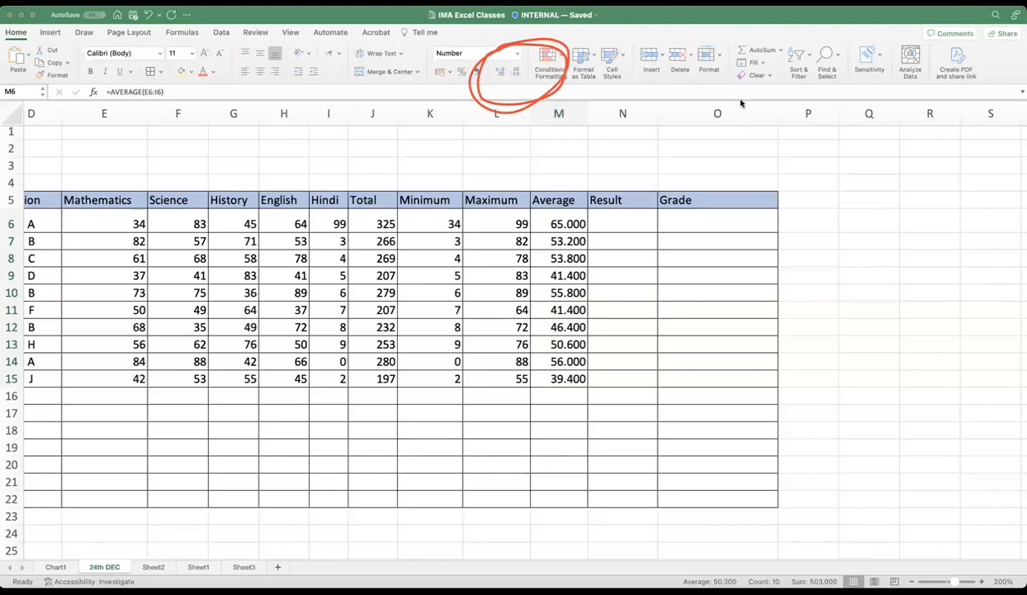
{"action": "left_click", "coordinate": [516, 74]}
{"action": "left_click", "coordinate": [501, 73]}
{"action": "left_click", "coordinate": [516, 74]}
{"action": "left_click", "coordinate": [516, 74]}
{"action": "left_click", "coordinate": [516, 74]}
{"action": "left_click", "coordinate": [516, 74]}
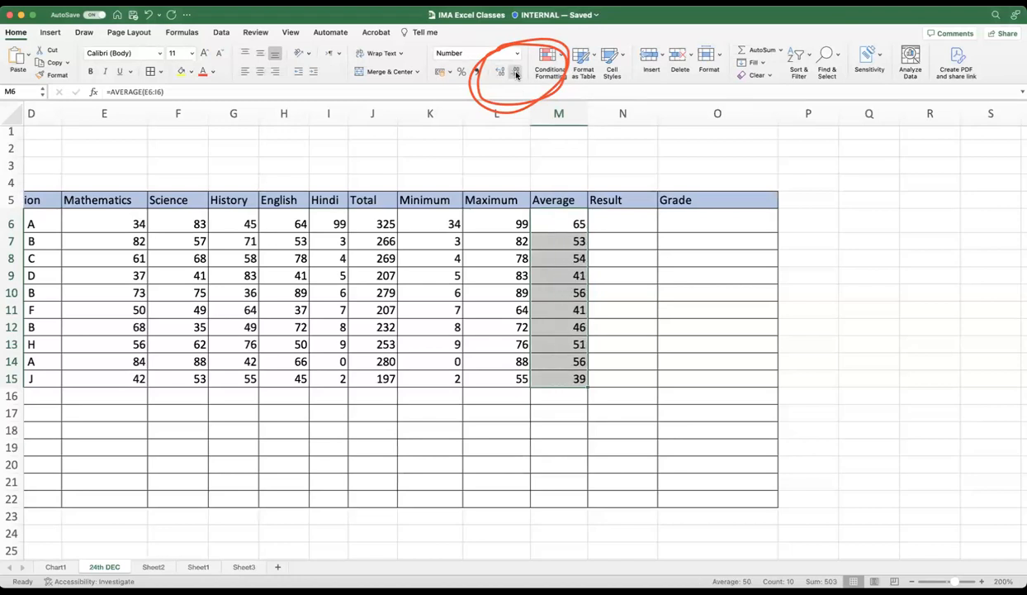
Step: Set the average values in M6:M15 to one decimal place
{"action": "left_click", "coordinate": [500, 73]}
{"action": "left_click", "coordinate": [501, 72]}
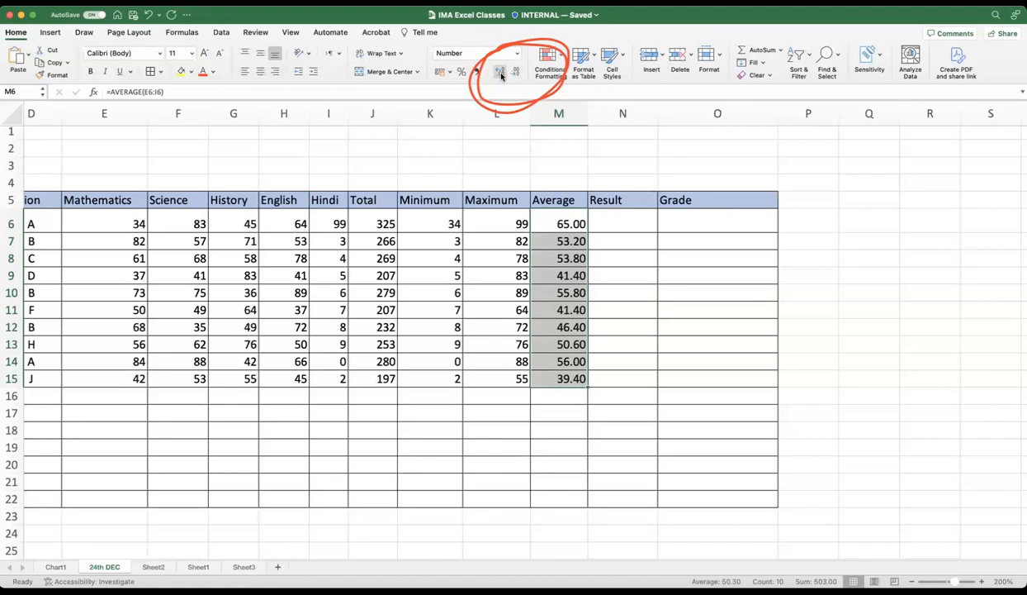
{"action": "left_click", "coordinate": [500, 73]}
{"action": "left_click", "coordinate": [513, 74]}
{"action": "left_click", "coordinate": [513, 74]}
{"action": "left_click", "coordinate": [695, 348]}
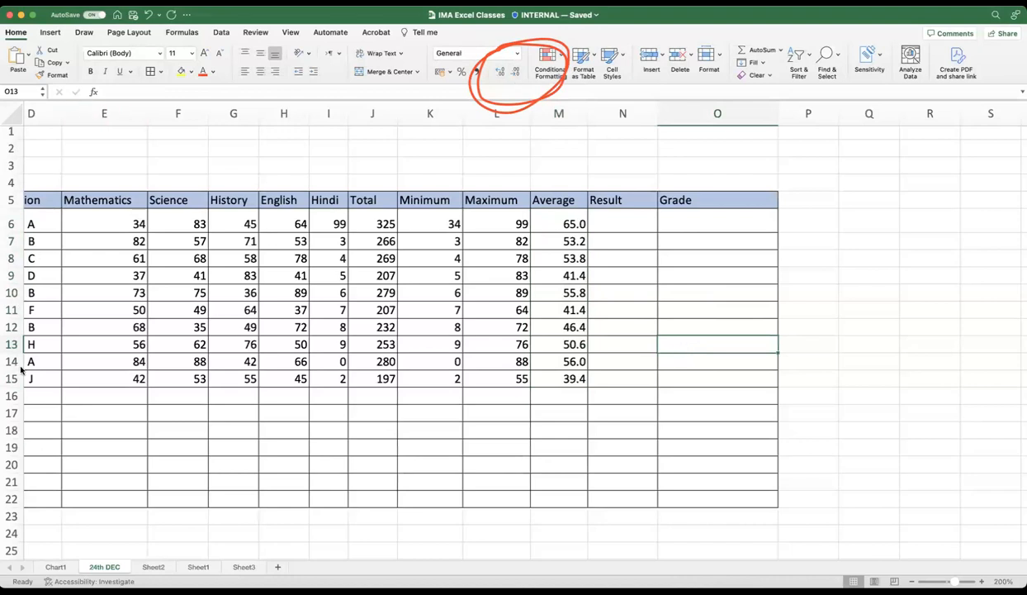
{"action": "left_click", "coordinate": [697, 316]}
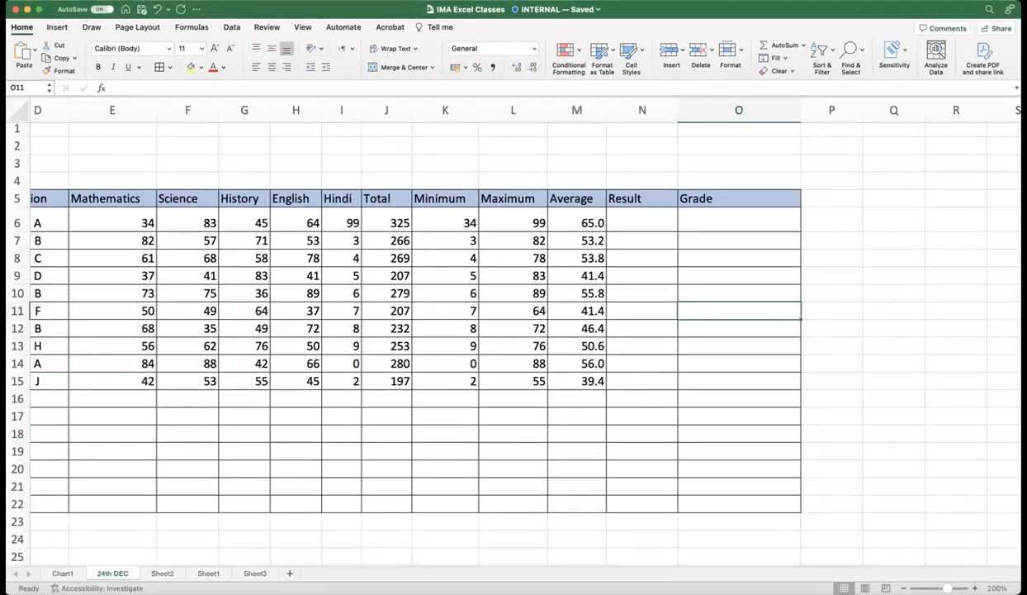
{"action": "left_click", "coordinate": [570, 401]}
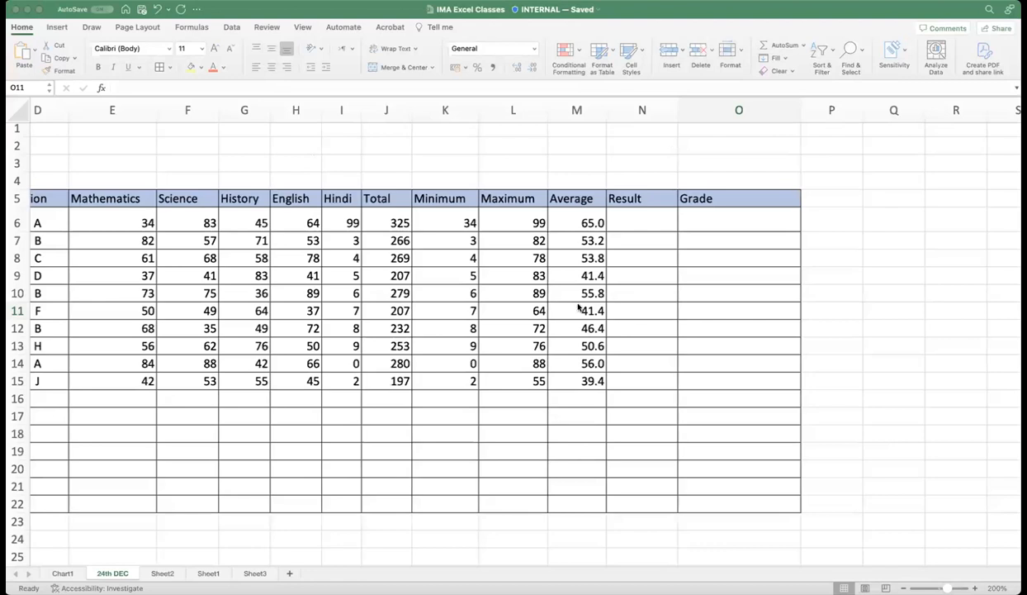
{"action": "left_click", "coordinate": [823, 349]}
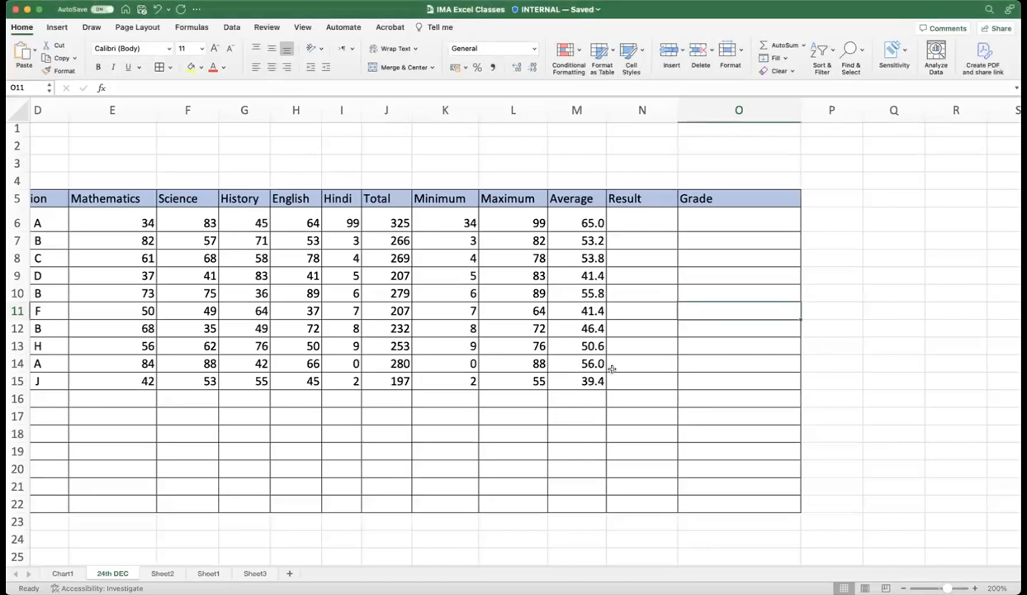
{"action": "left_click", "coordinate": [573, 222]}
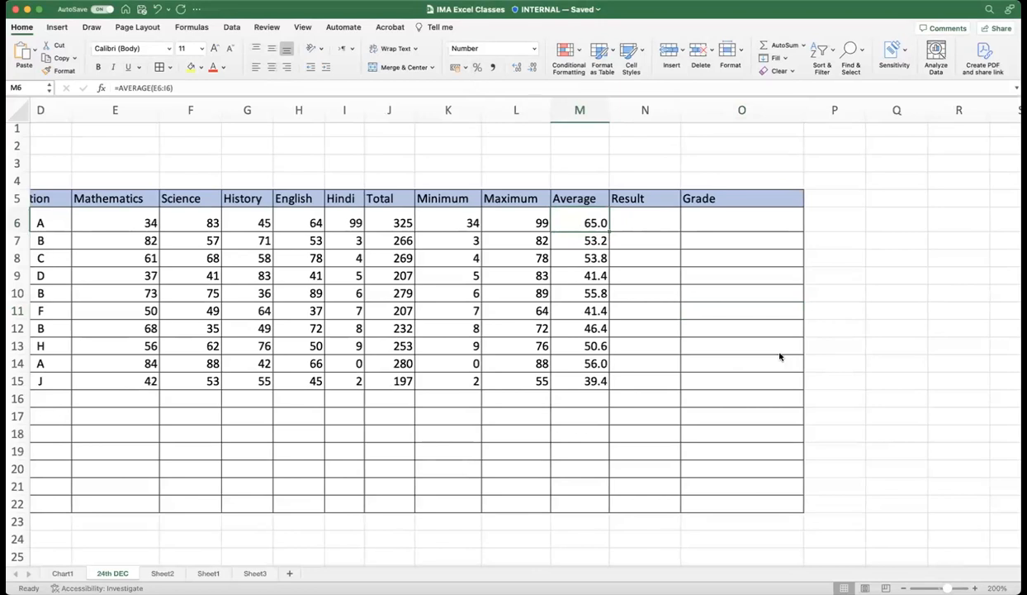
{"action": "left_click", "coordinate": [632, 276]}
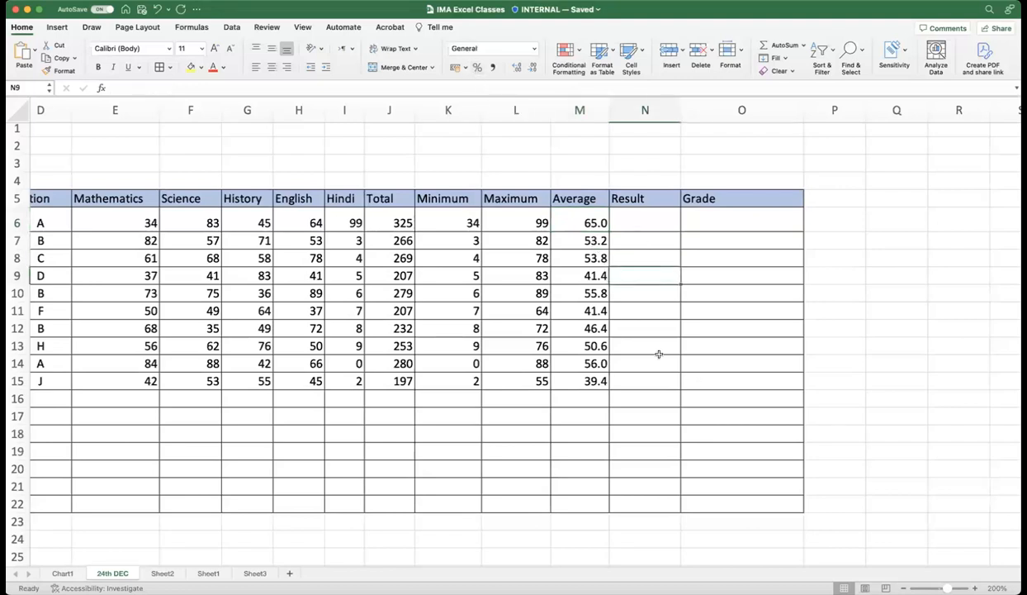
{"action": "left_click", "coordinate": [559, 220]}
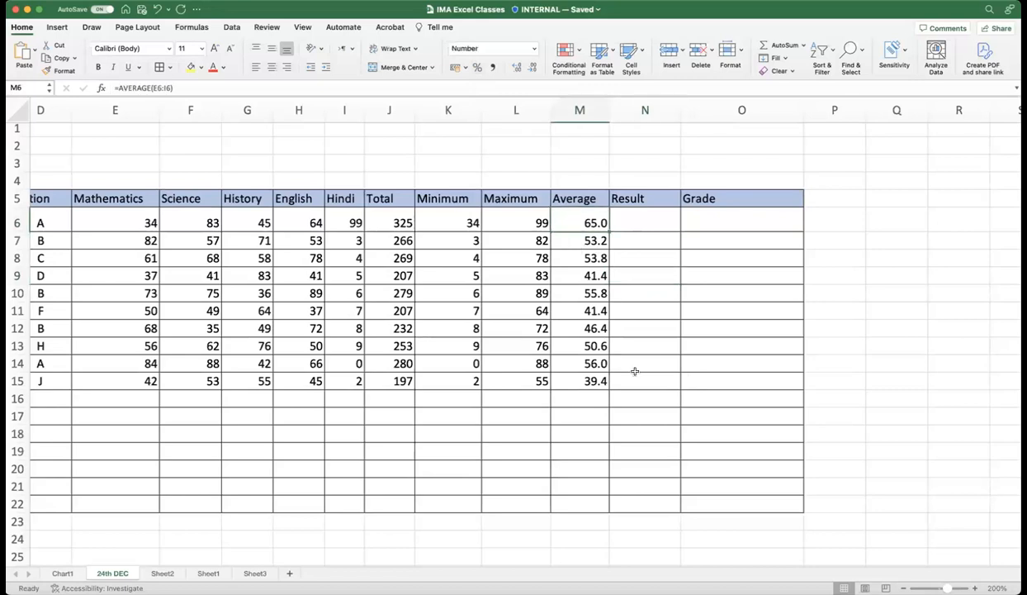
{"action": "scroll", "coordinate": [623, 368], "scroll_direction": "left", "scroll_amount": 2}
{"action": "left_click", "coordinate": [634, 373]}
{"action": "scroll", "coordinate": [634, 373], "scroll_direction": "right", "scroll_amount": 2}
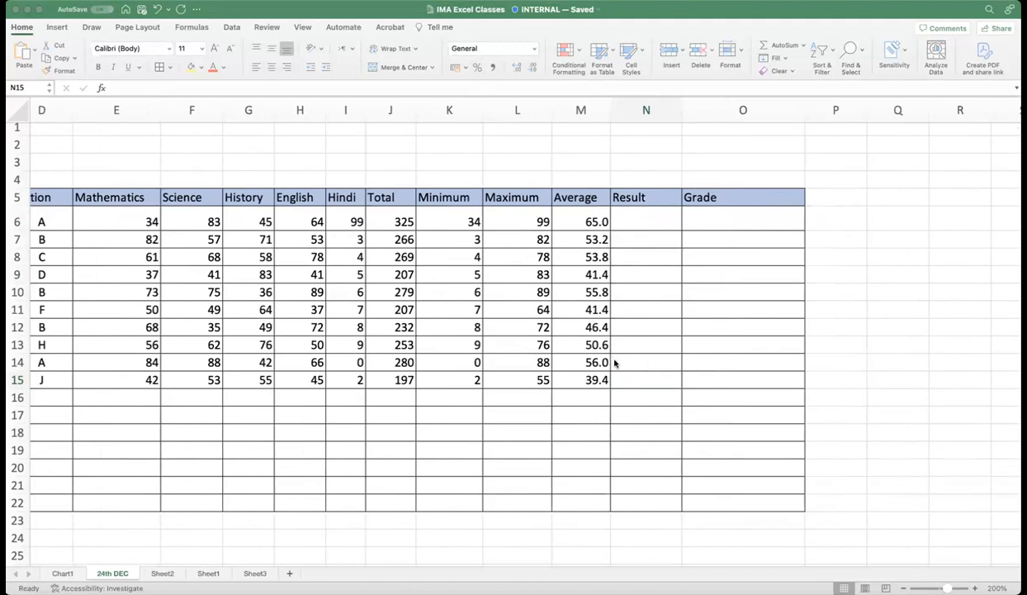
{"action": "left_click", "coordinate": [653, 445]}
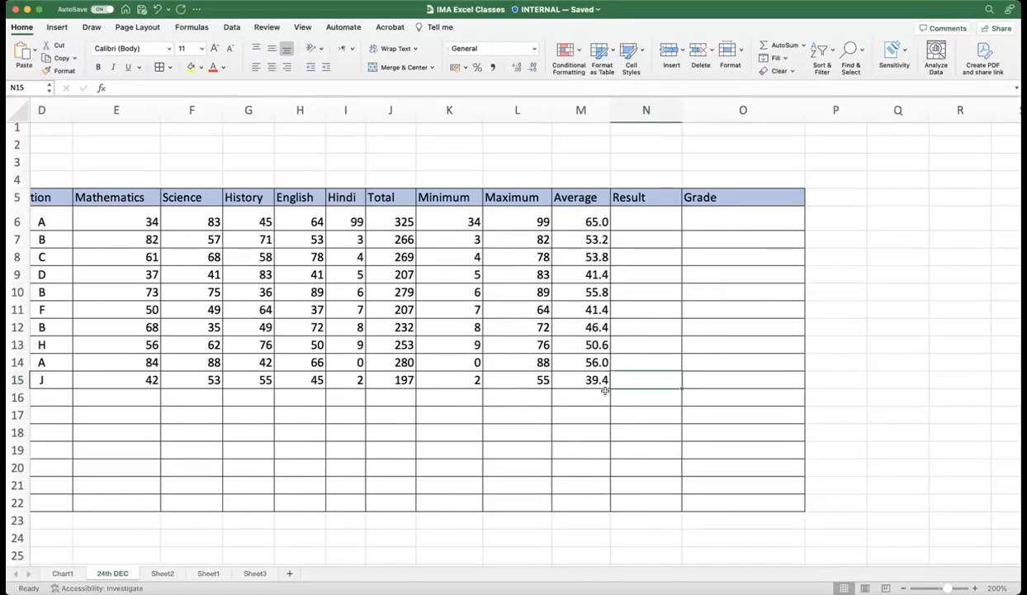
Step: Widen the Result column to about three times its width to make room for a formula in N6
{"action": "scroll", "coordinate": [609, 377], "scroll_direction": "right", "scroll_amount": 1}
{"action": "scroll", "coordinate": [609, 377], "scroll_direction": "right", "scroll_amount": 2}
{"action": "left_click", "coordinate": [587, 221]}
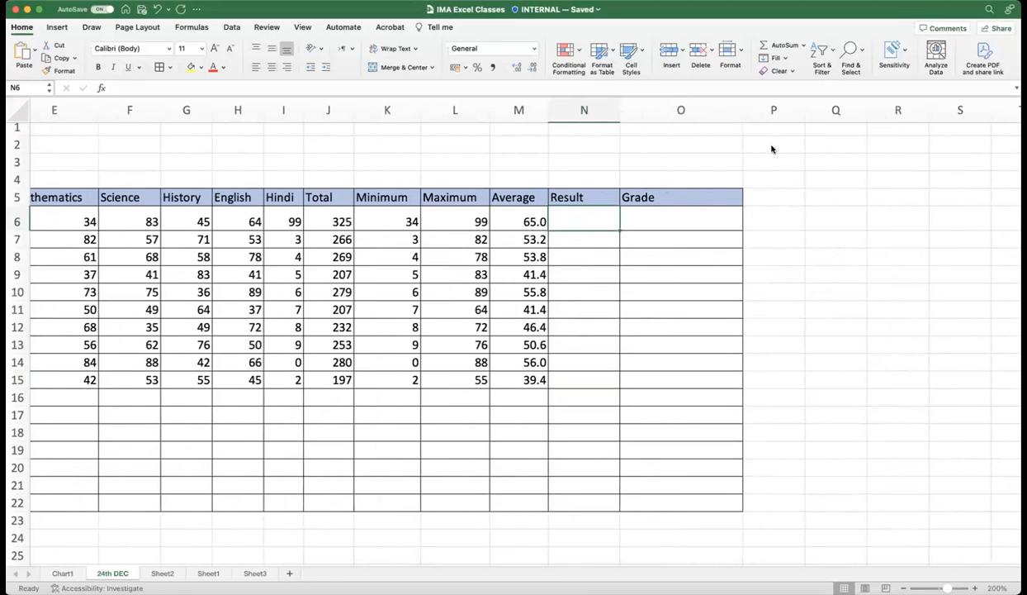
{"action": "left_click", "coordinate": [579, 218]}
{"action": "left_click_drag", "start_coordinate": [621, 110], "coordinate": [760, 110]}
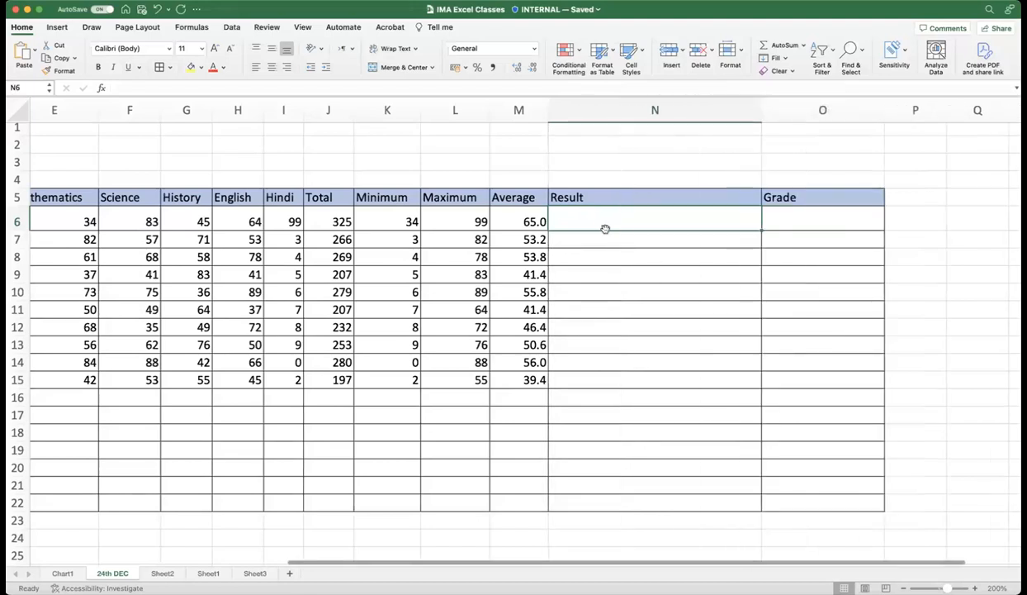
{"action": "double_click", "coordinate": [579, 219]}
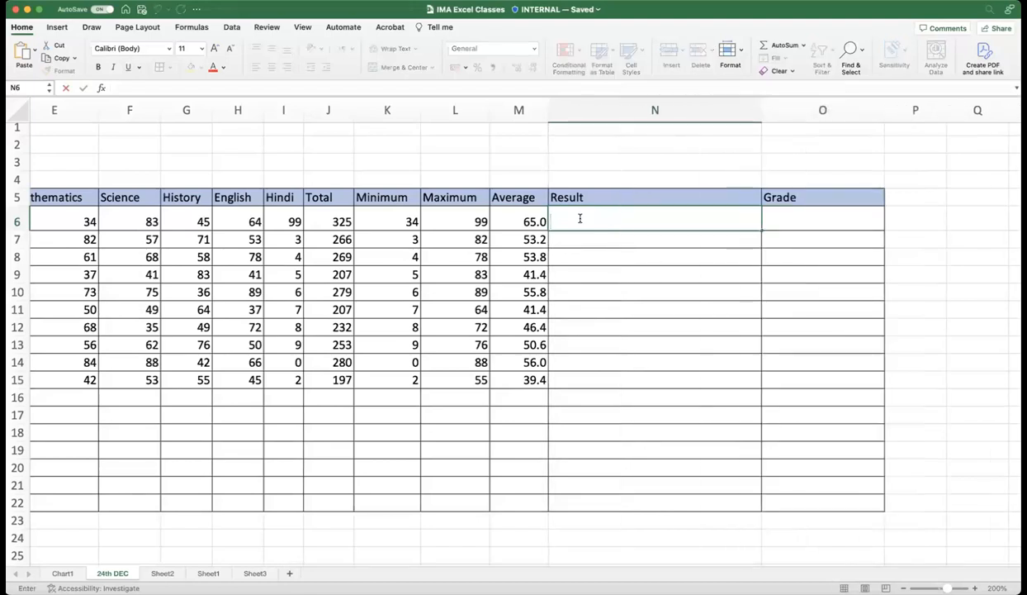
{"action": "type", "text": "IF"}
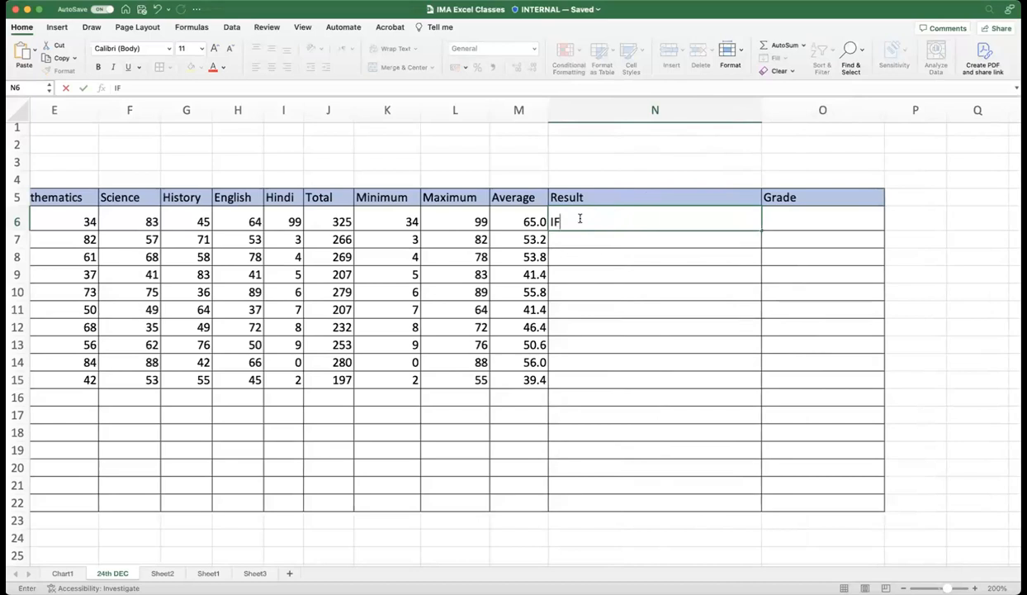
{"action": "key", "text": "BackSpace"}
{"action": "scroll", "coordinate": [567, 291], "scroll_direction": "left", "scroll_amount": 1}
{"action": "scroll", "coordinate": [567, 291], "scroll_direction": "left", "scroll_amount": 5}
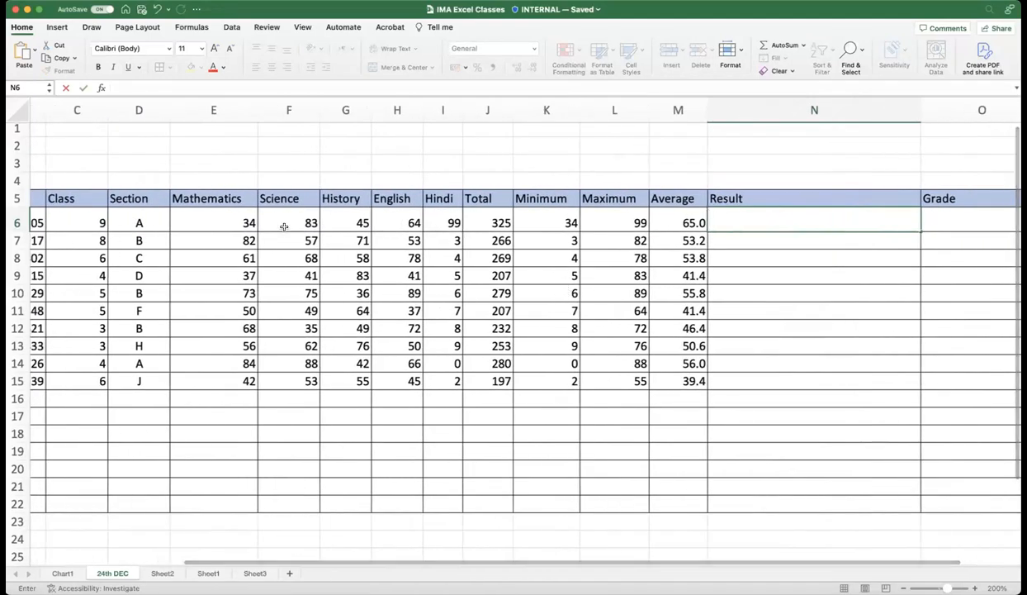
{"action": "left_click", "coordinate": [773, 281]}
Step: Examine the first student's marks from Mathematics to Hindi in E6:I6
{"action": "left_click", "coordinate": [234, 222]}
{"action": "left_click_drag", "start_coordinate": [233, 221], "coordinate": [430, 221]}
{"action": "left_click", "coordinate": [213, 221]}
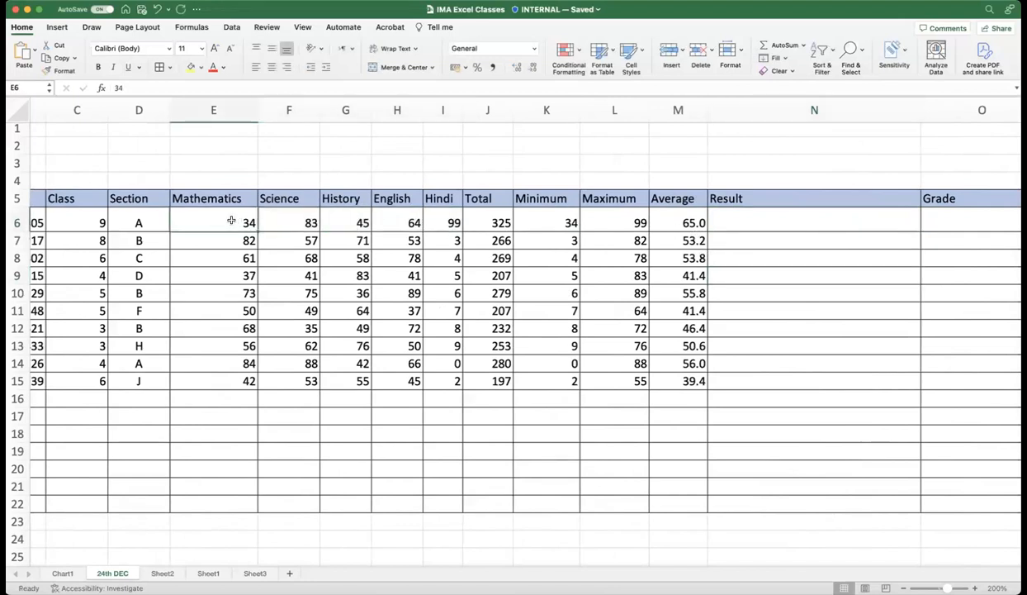
Step: Enter an IF formula in N6 that returns "FAIL" when the minimum mark in K6 is below 30 and otherwise "PASS"
{"action": "left_click", "coordinate": [431, 219]}
{"action": "left_click_drag", "start_coordinate": [223, 222], "coordinate": [428, 222]}
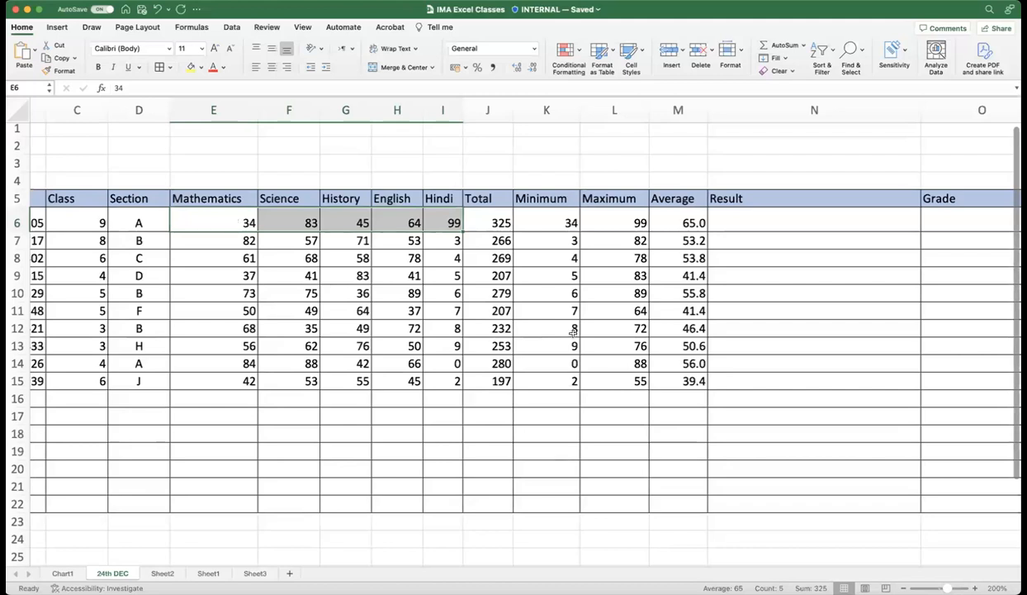
{"action": "left_click", "coordinate": [551, 220]}
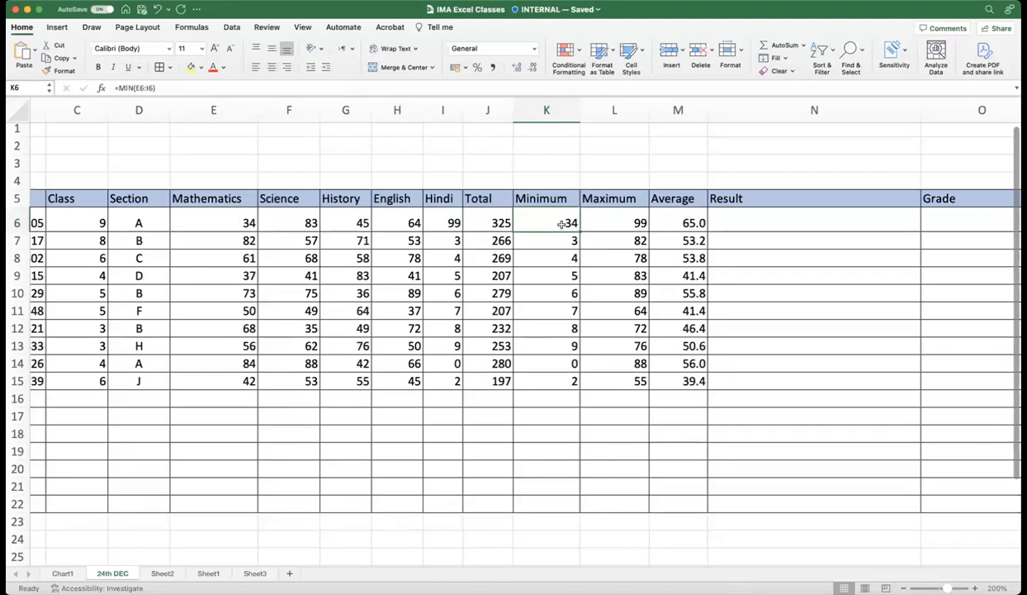
{"action": "left_click", "coordinate": [755, 222]}
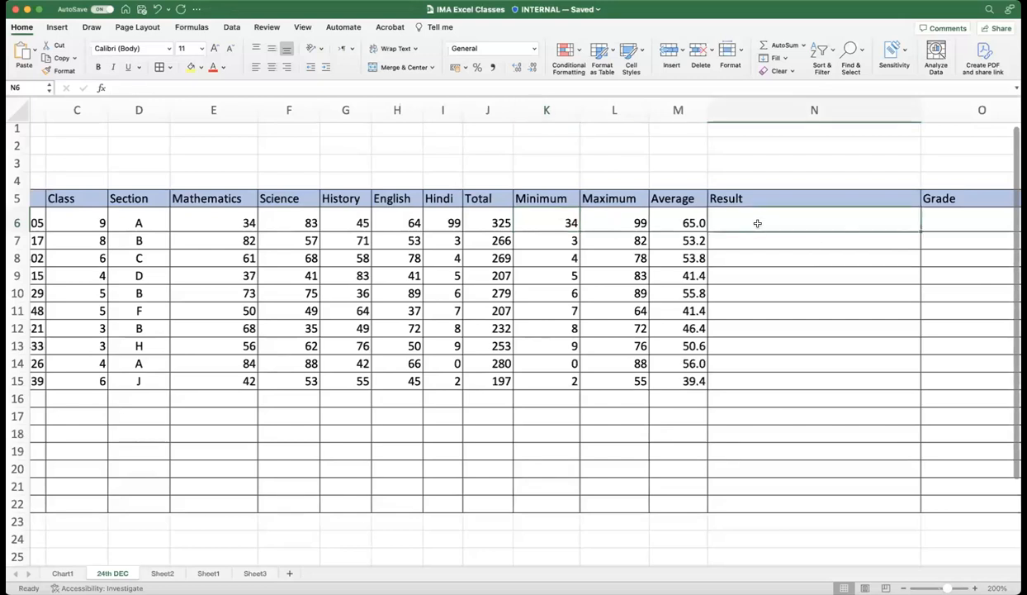
{"action": "type", "text": "="}
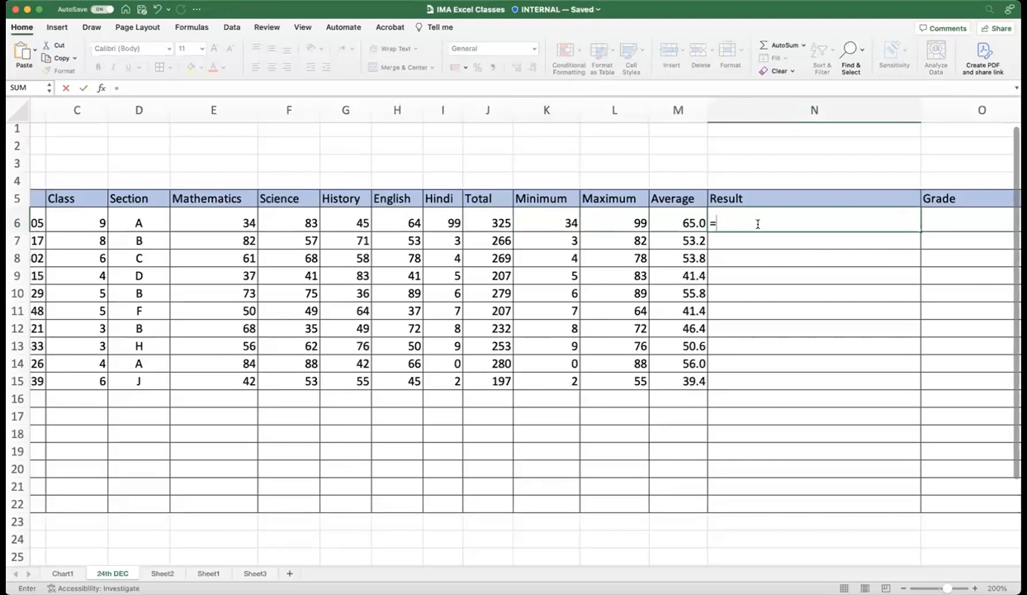
{"action": "type", "text": "IF"}
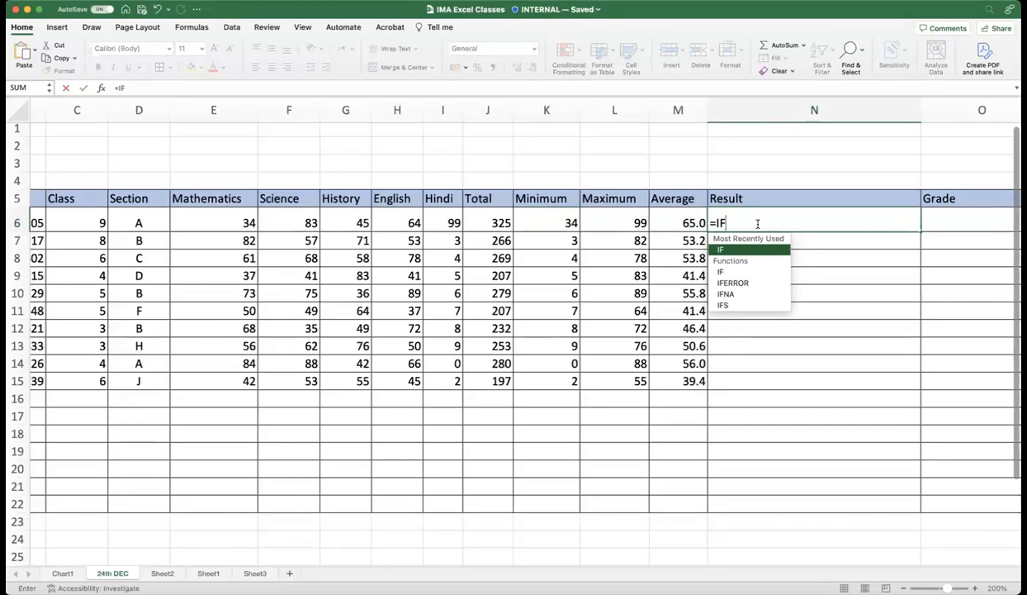
{"action": "type", "text": "("}
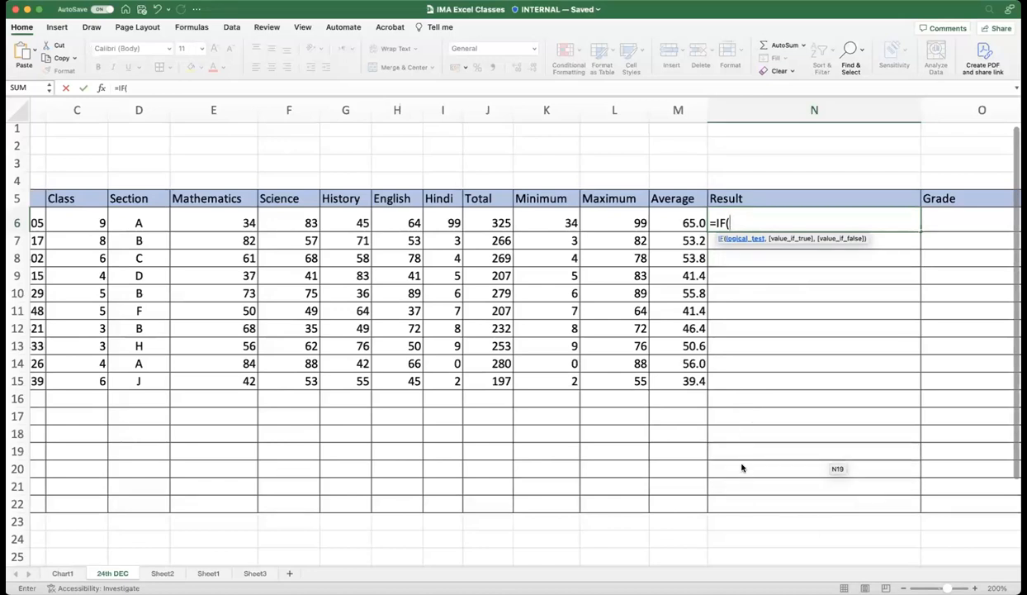
{"action": "left_click", "coordinate": [743, 221]}
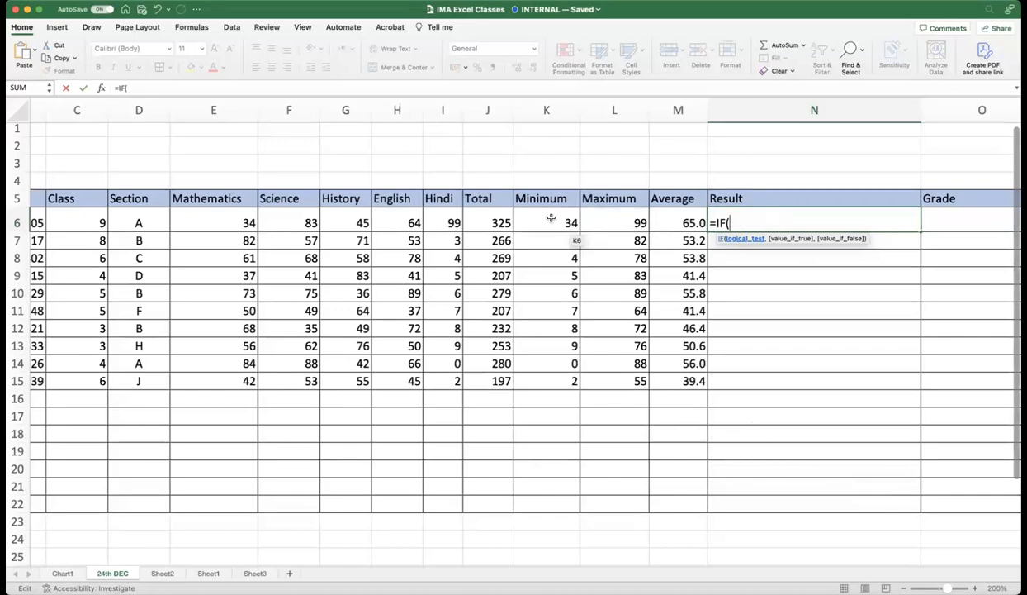
{"action": "type", "text": "K6"}
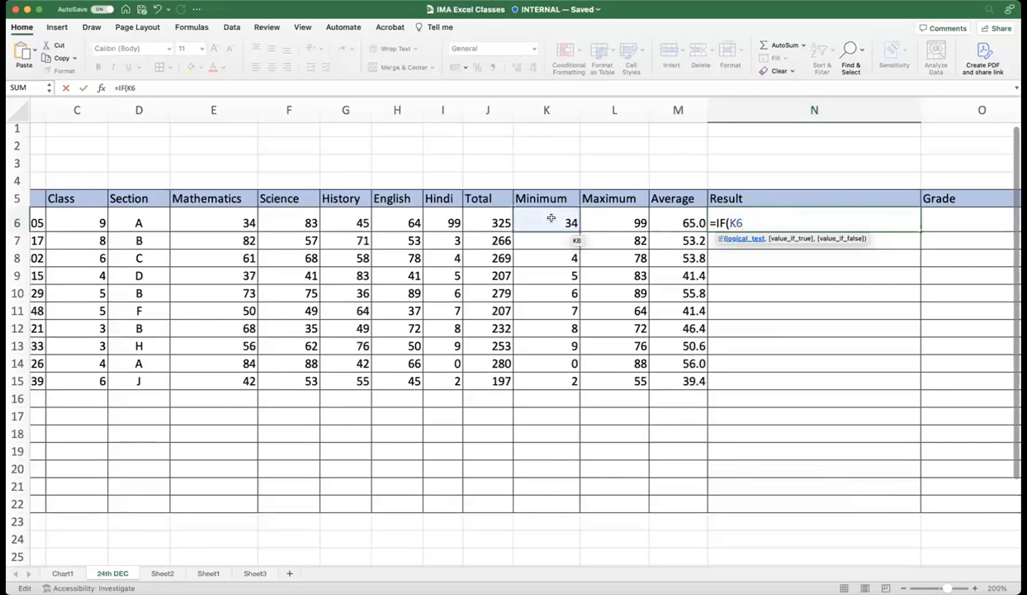
{"action": "type", "text": "<30,"}
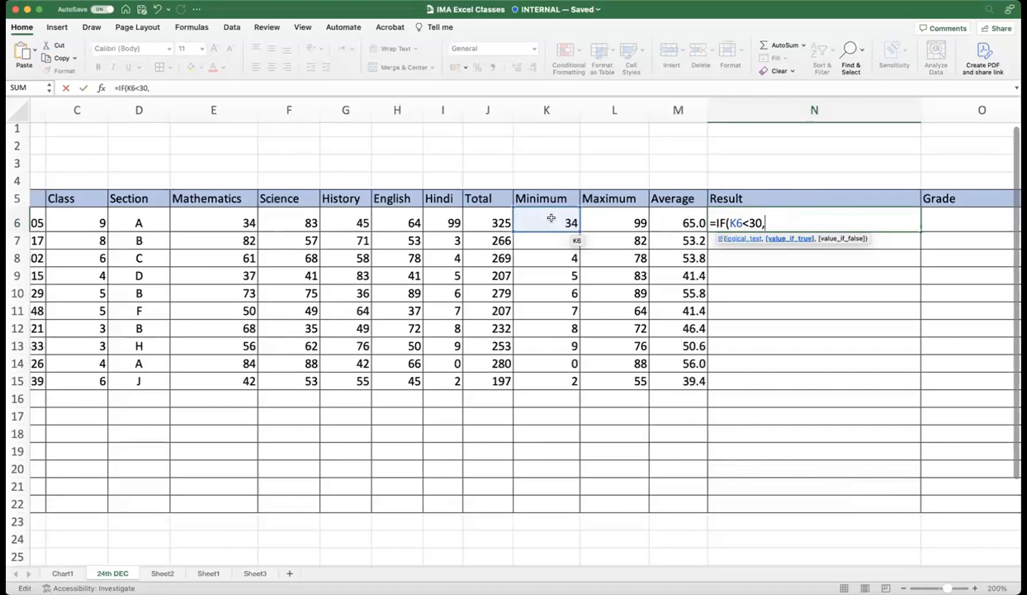
{"action": "type", "text": "\"FAIL\","}
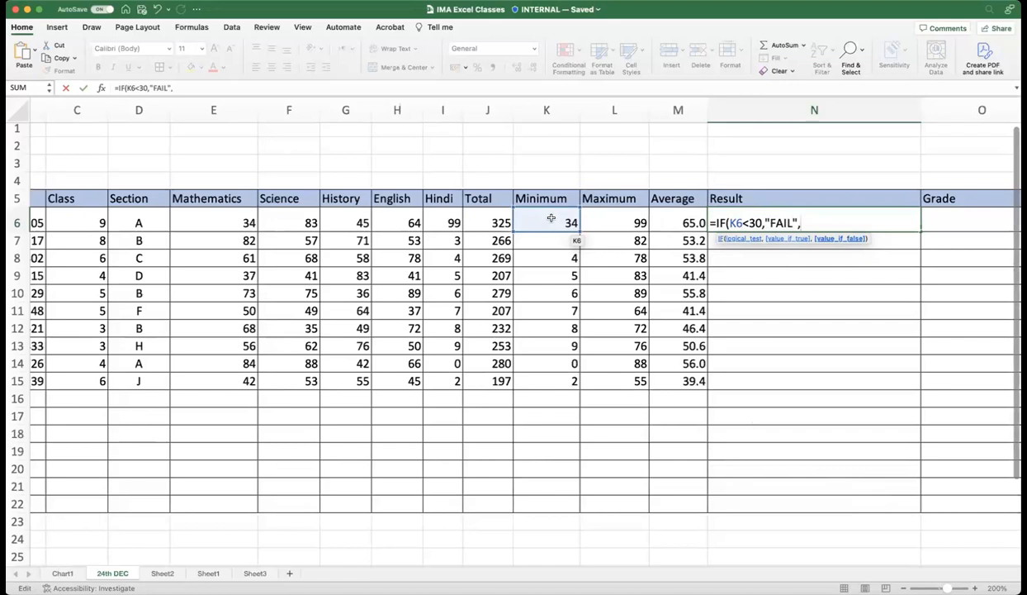
{"action": "type", "text": "\"PASS\")"}
{"action": "key", "text": "Return"}
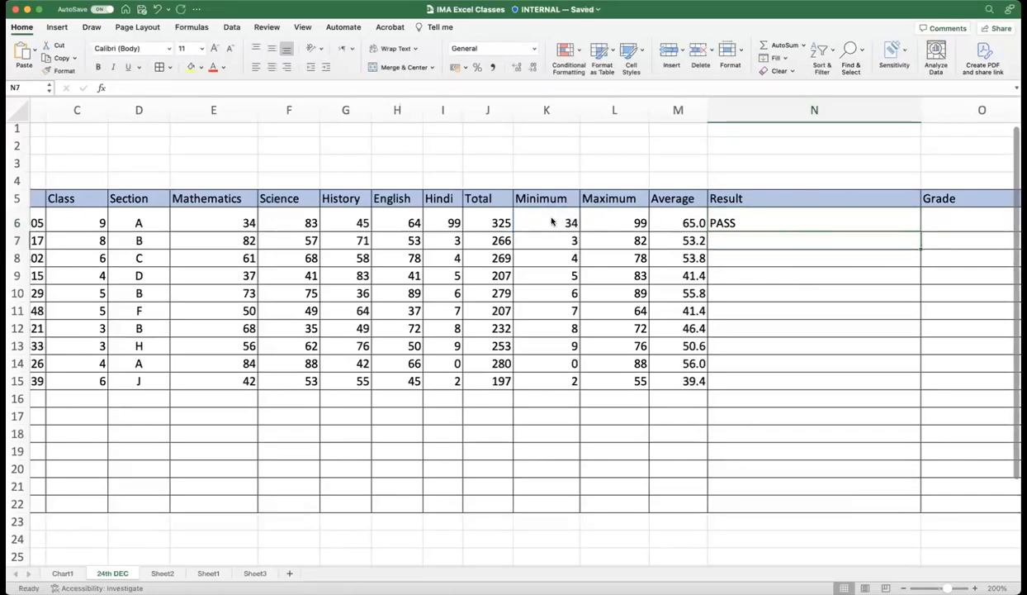
Step: Narrow the Result column to a width of 9.67 and fill the N6 formula down to N15
{"action": "left_click", "coordinate": [715, 222]}
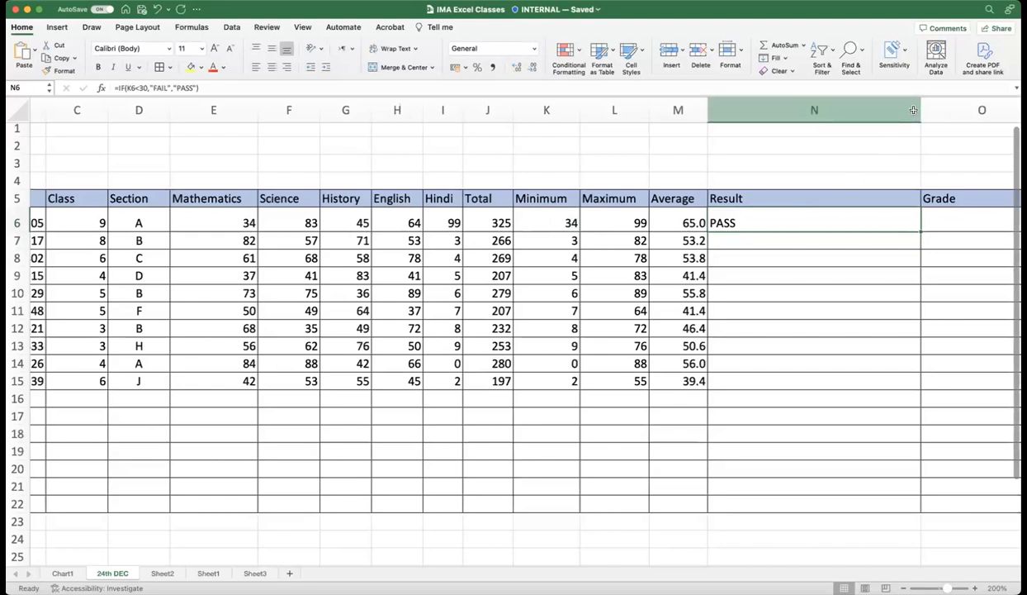
{"action": "left_click_drag", "start_coordinate": [913, 110], "coordinate": [781, 110]}
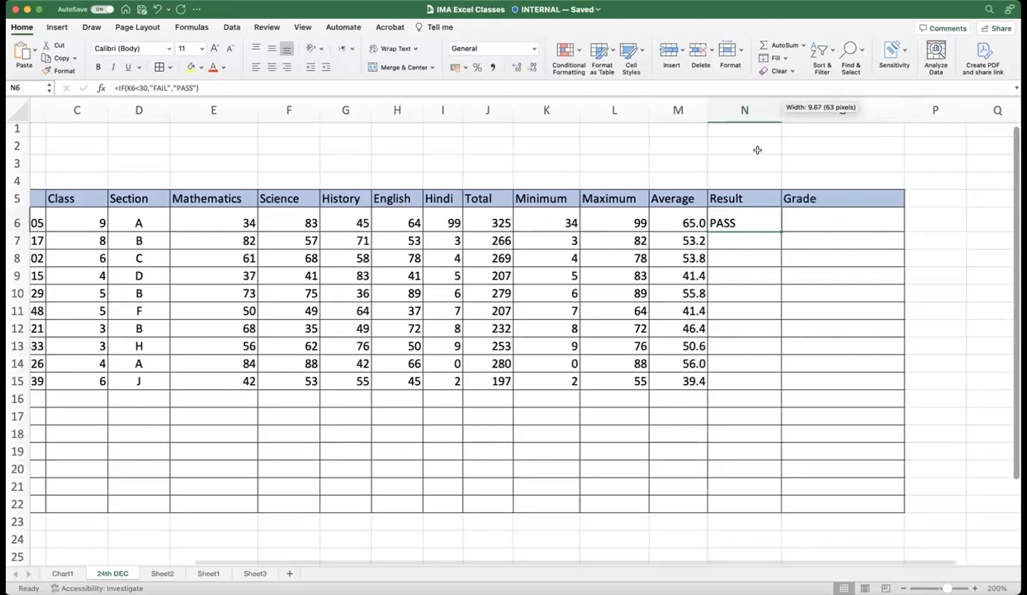
{"action": "left_click", "coordinate": [553, 227]}
{"action": "left_click", "coordinate": [713, 217]}
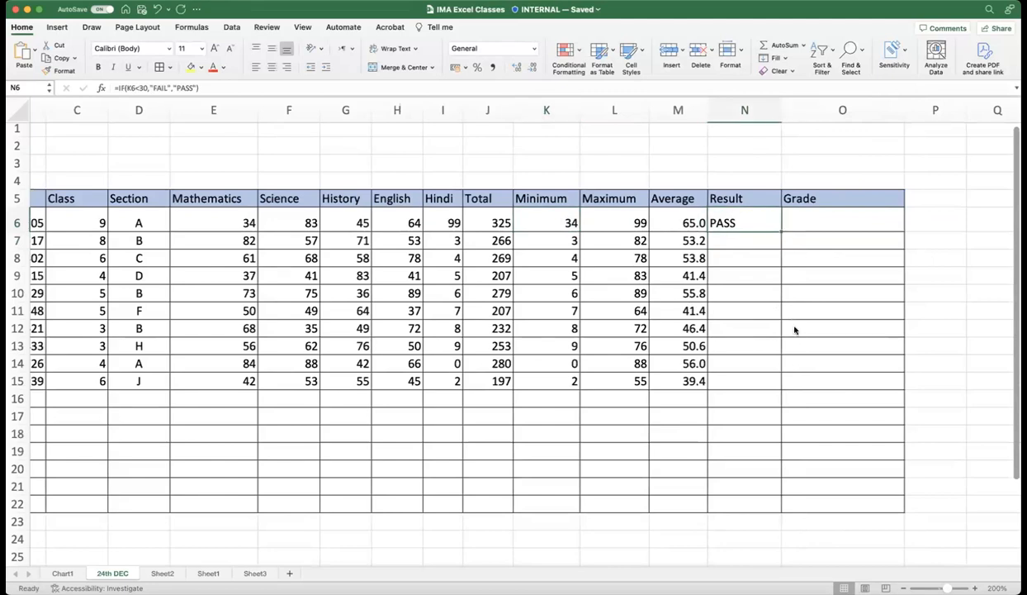
{"action": "left_click_drag", "start_coordinate": [780, 231], "coordinate": [747, 383]}
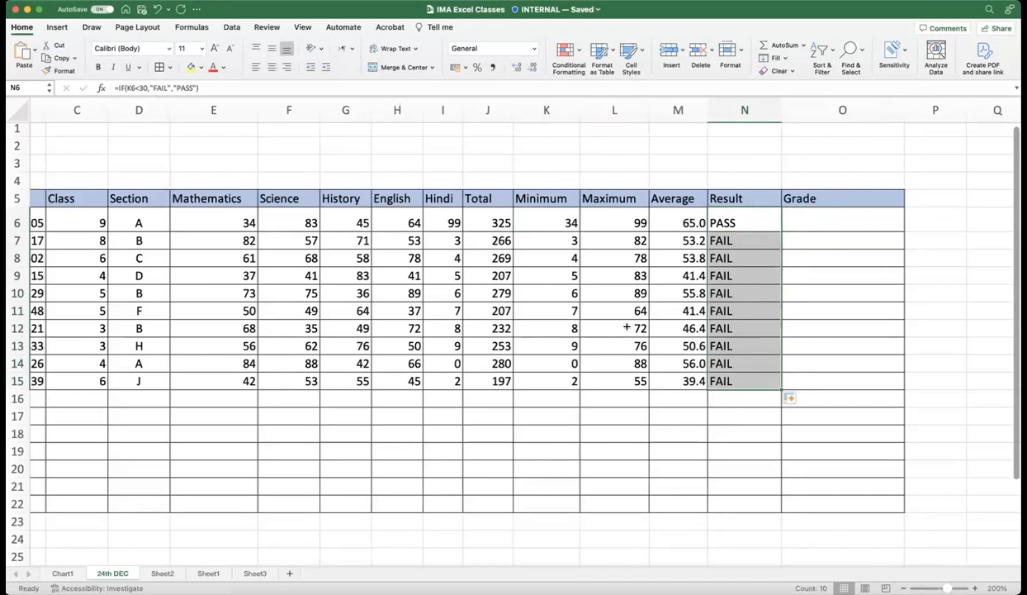
Step: Check the minimum marks in K7:K15, and clear all pass/fail formulas from the Result column
{"action": "left_click_drag", "start_coordinate": [547, 240], "coordinate": [549, 380]}
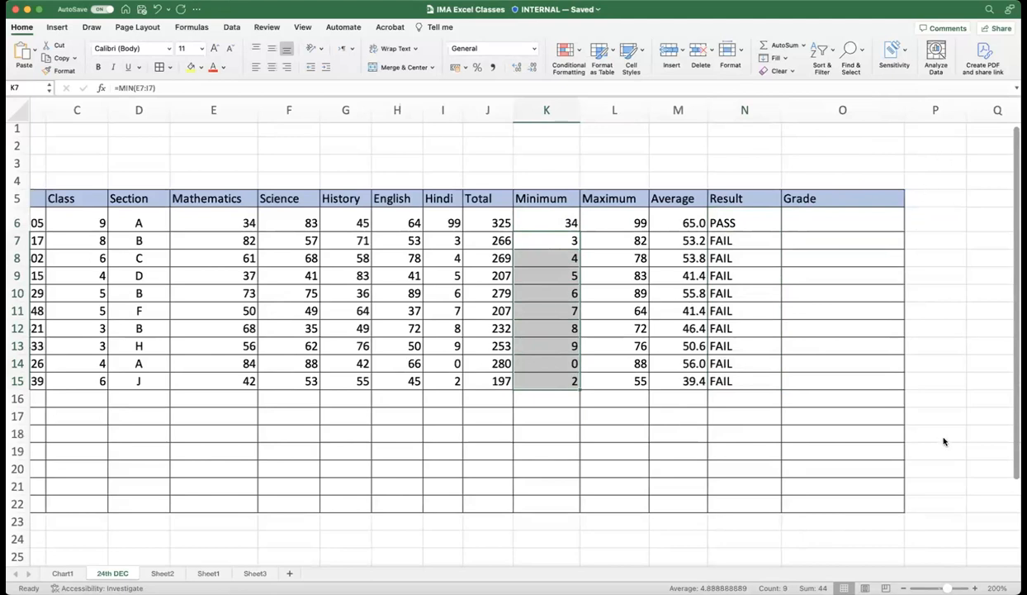
{"action": "left_click", "coordinate": [733, 397]}
{"action": "left_click_drag", "start_coordinate": [751, 223], "coordinate": [741, 422]}
{"action": "key", "text": "Delete"}
{"action": "left_click", "coordinate": [741, 429]}
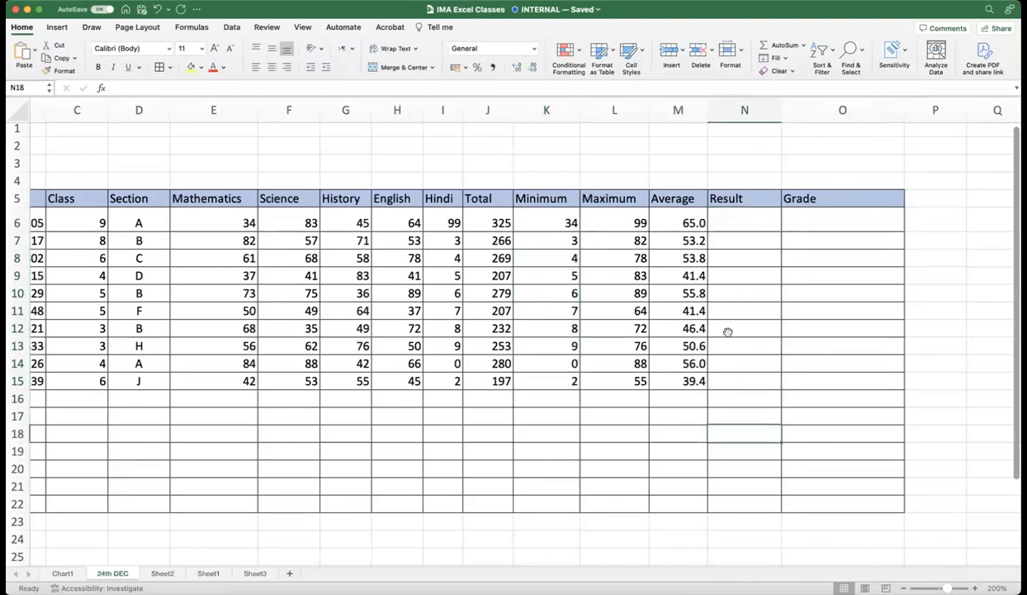
Step: Widen the Result column to about three times its width and set the font size of N6 to 22
{"action": "left_click_drag", "start_coordinate": [690, 254], "coordinate": [491, 273]}
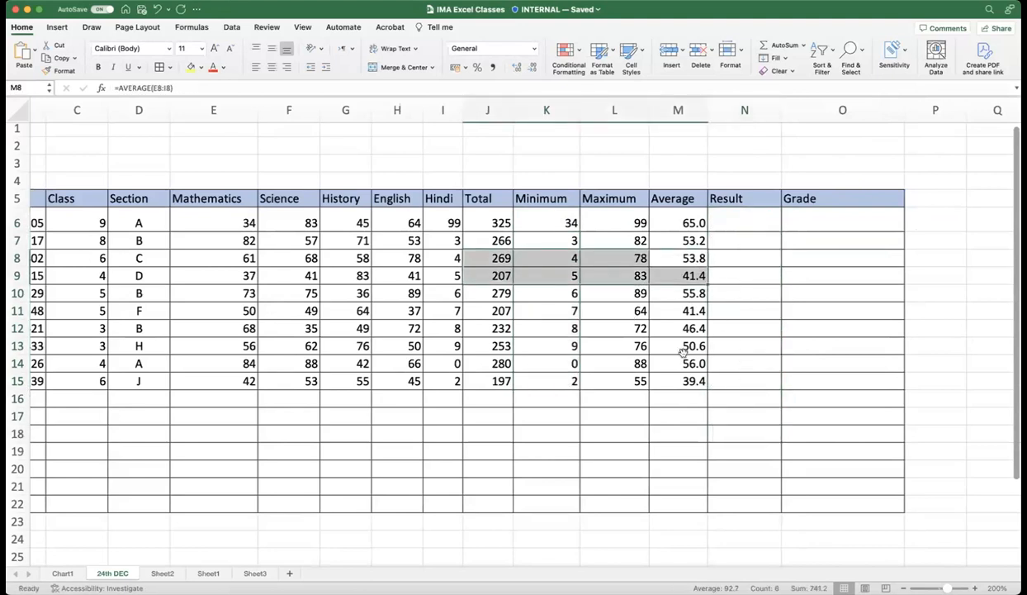
{"action": "left_click", "coordinate": [682, 352]}
{"action": "scroll", "coordinate": [693, 343], "scroll_direction": "right", "scroll_amount": 6}
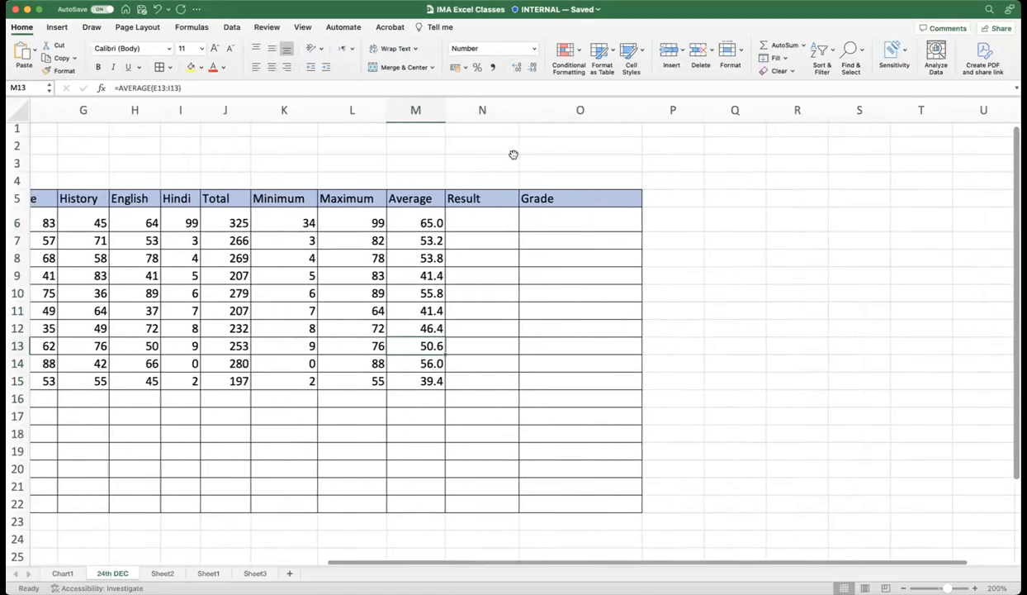
{"action": "left_click_drag", "start_coordinate": [515, 109], "coordinate": [663, 109]}
{"action": "left_click", "coordinate": [540, 220]}
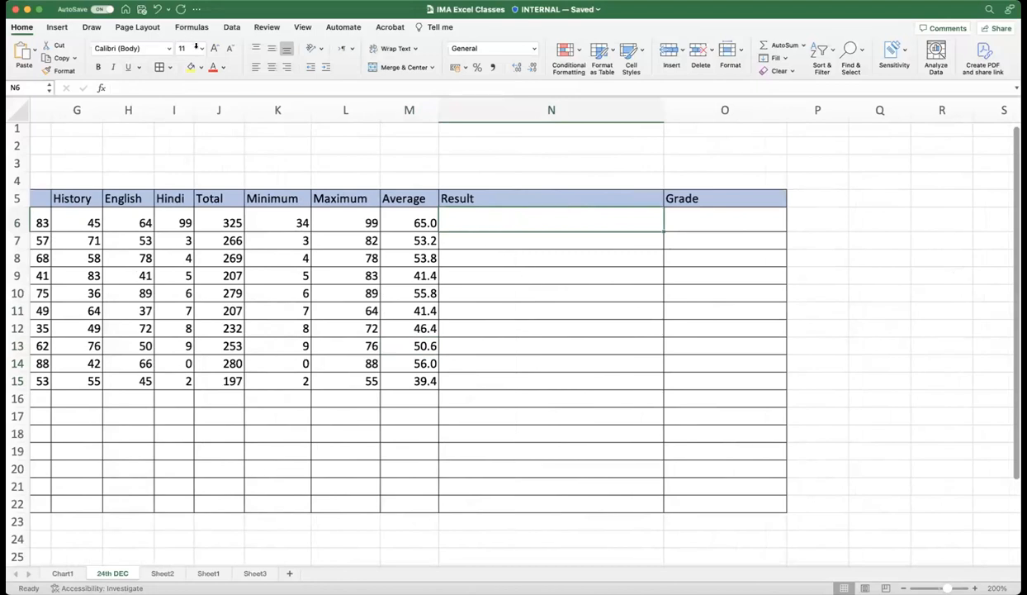
{"action": "left_click", "coordinate": [200, 48]}
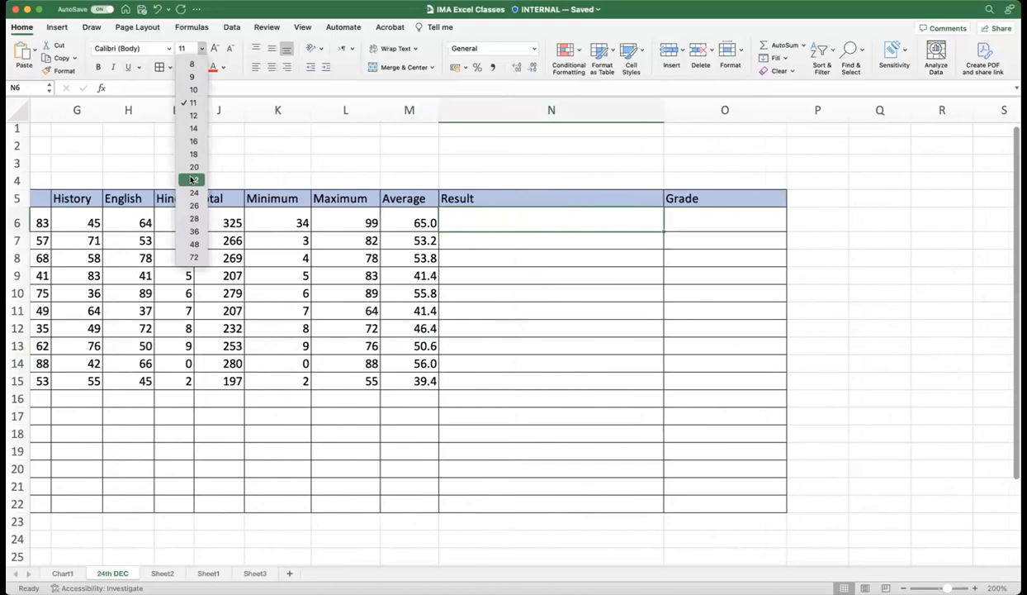
{"action": "left_click", "coordinate": [191, 179]}
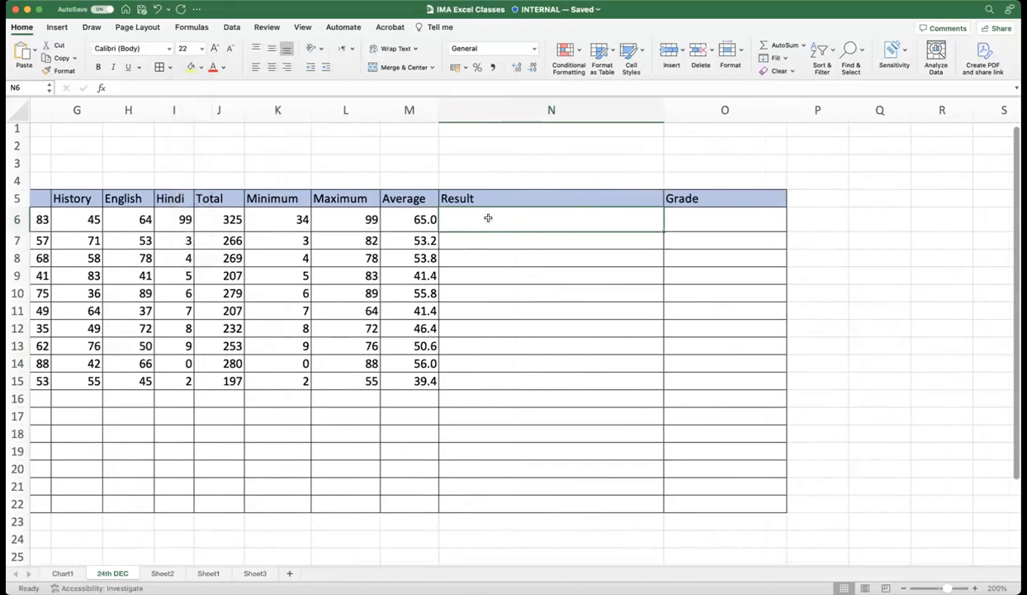
Step: Write the IF syntax in N6 with placeholder arguments as =IF(condition, true,false), without committing the entry
{"action": "type", "text": "="}
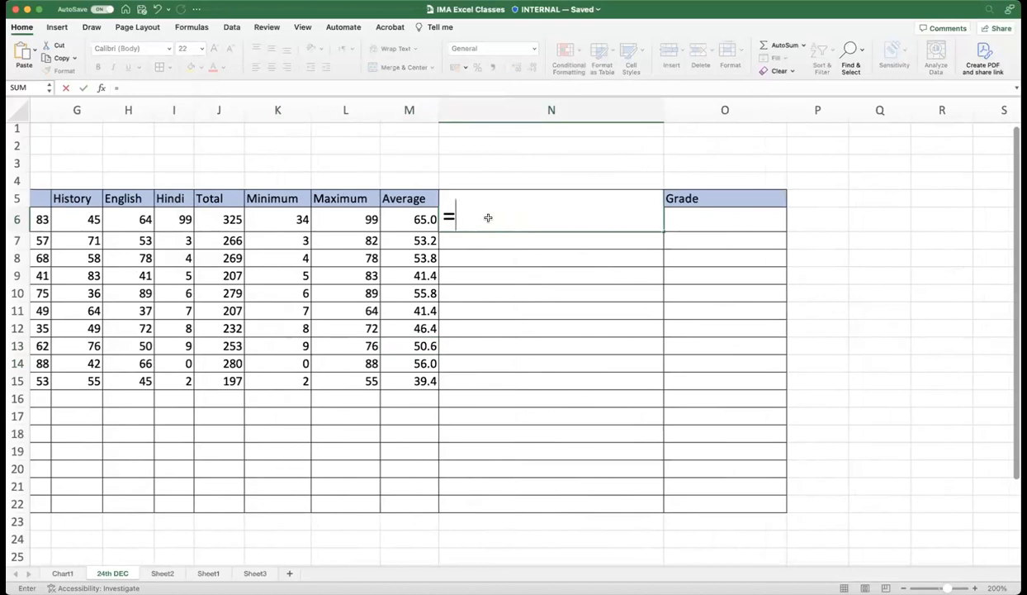
{"action": "type", "text": "IF("}
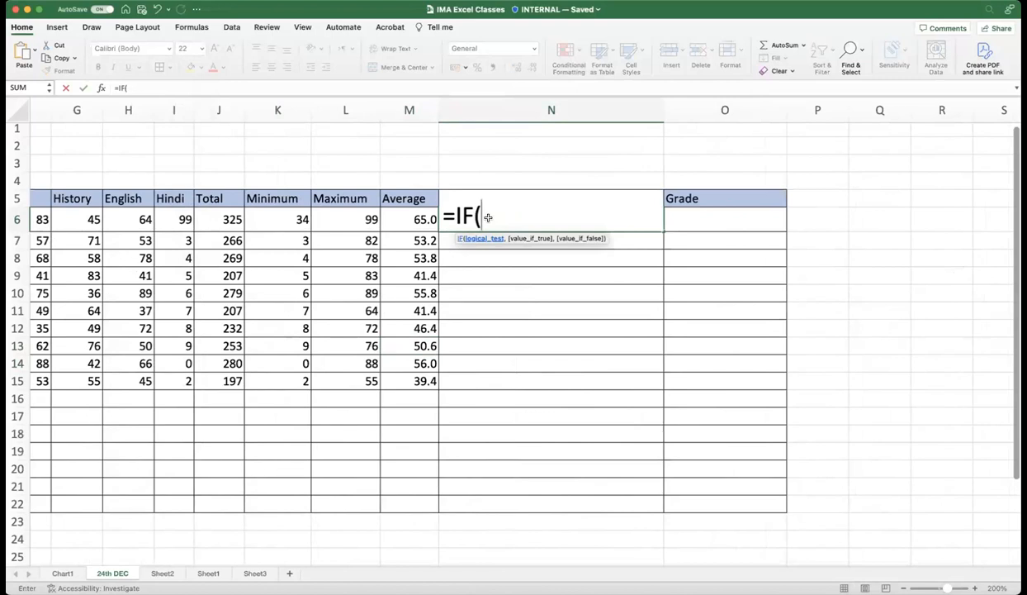
{"action": "type", "text": "condition"}
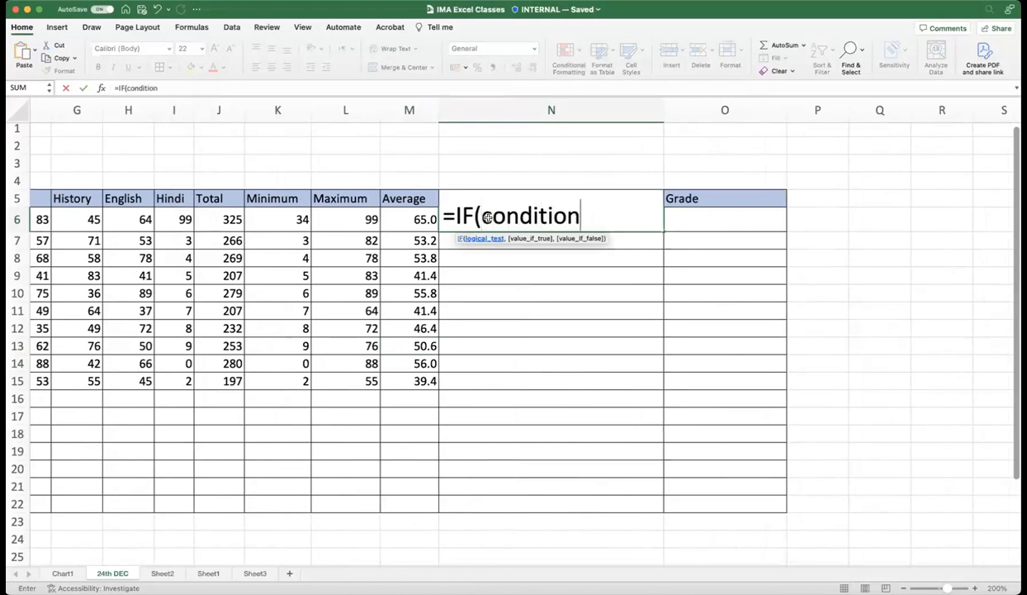
{"action": "type", "text": ","}
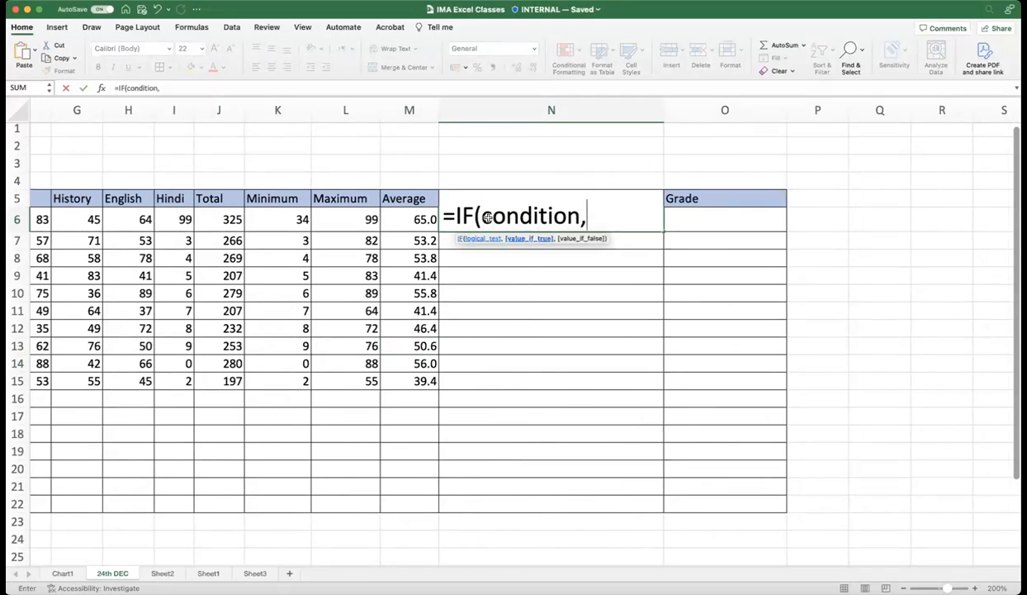
{"action": "type", "text": "sfsf"}
{"action": "key", "text": "BackSpace"}
{"action": "key", "text": "BackSpace"}
{"action": "key", "text": "BackSpace"}
{"action": "key", "text": "BackSpace"}
{"action": "type", "text": "tu"}
{"action": "key", "text": "BackSpace"}
{"action": "key", "text": "BackSpace"}
{"action": "type", "text": "true"}
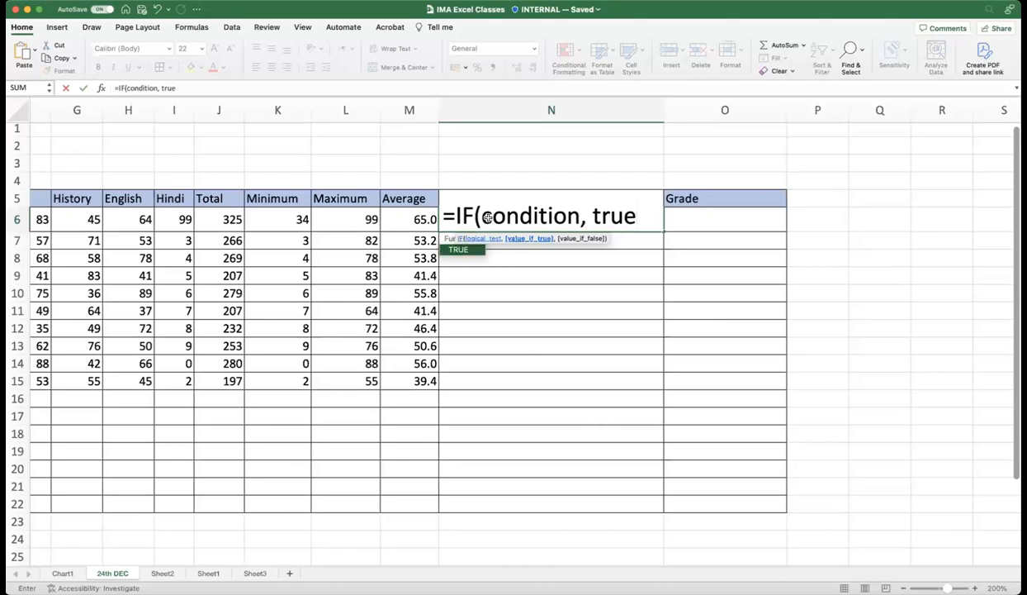
{"action": "type", "text": ","}
{"action": "type", "text": "f"}
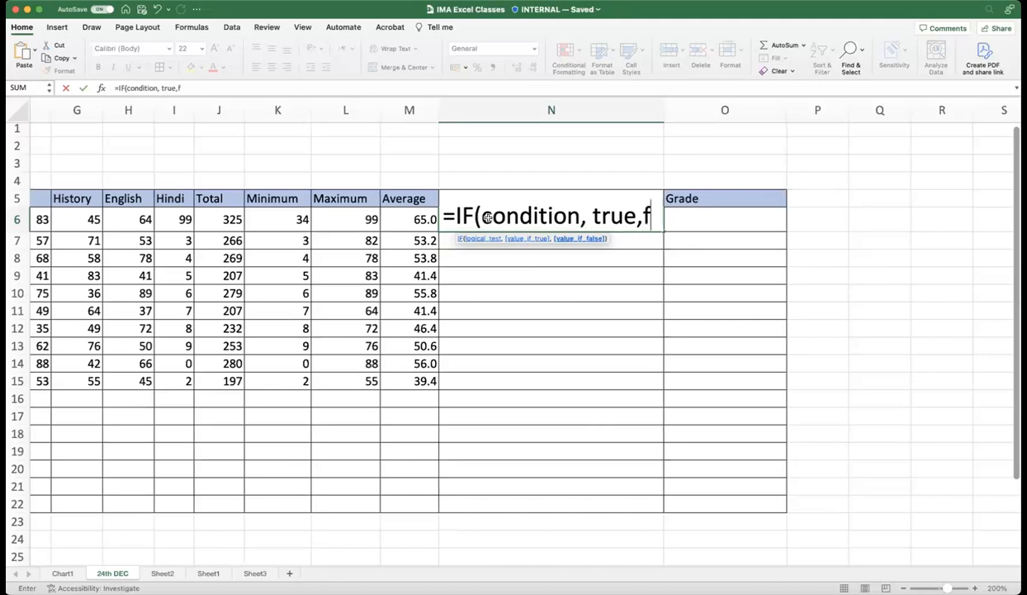
{"action": "type", "text": "alse)"}
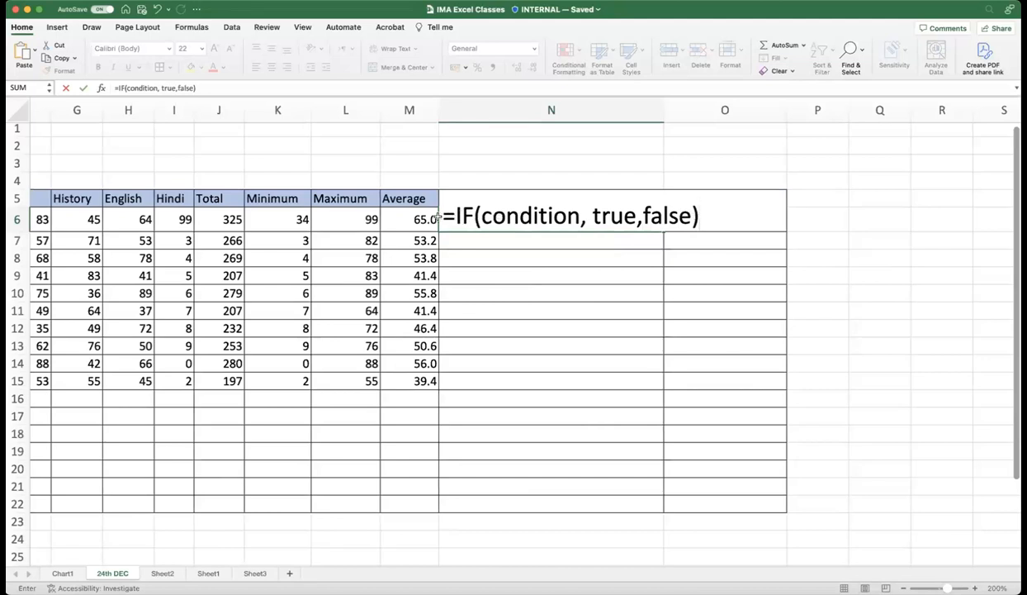
Step: Review the three placeholder arguments of the IF formula in N6 and remove them, leaving =IF()
{"action": "left_click_drag", "start_coordinate": [446, 214], "coordinate": [706, 213]}
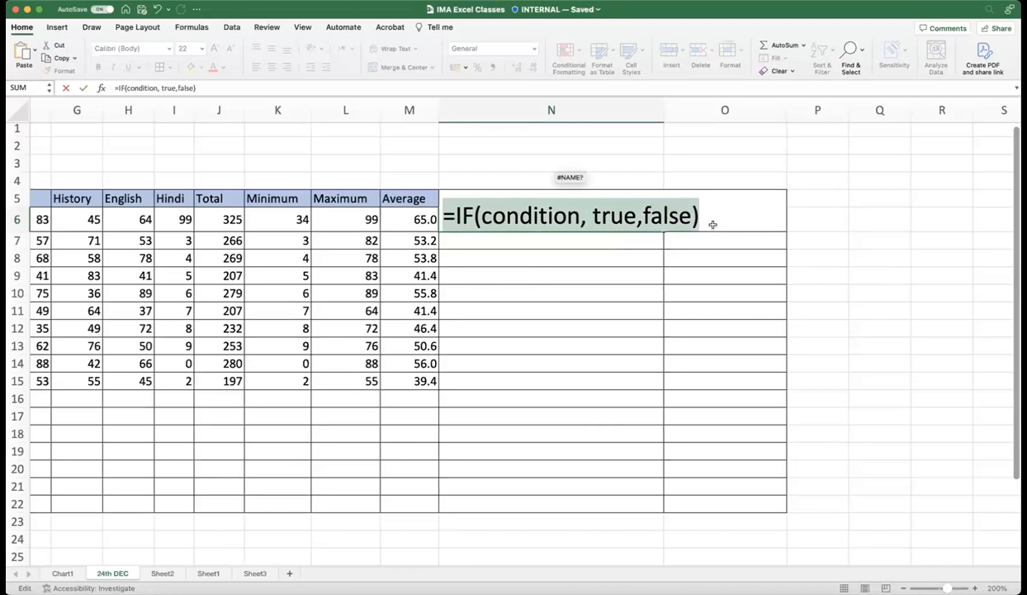
{"action": "double_click", "coordinate": [528, 215]}
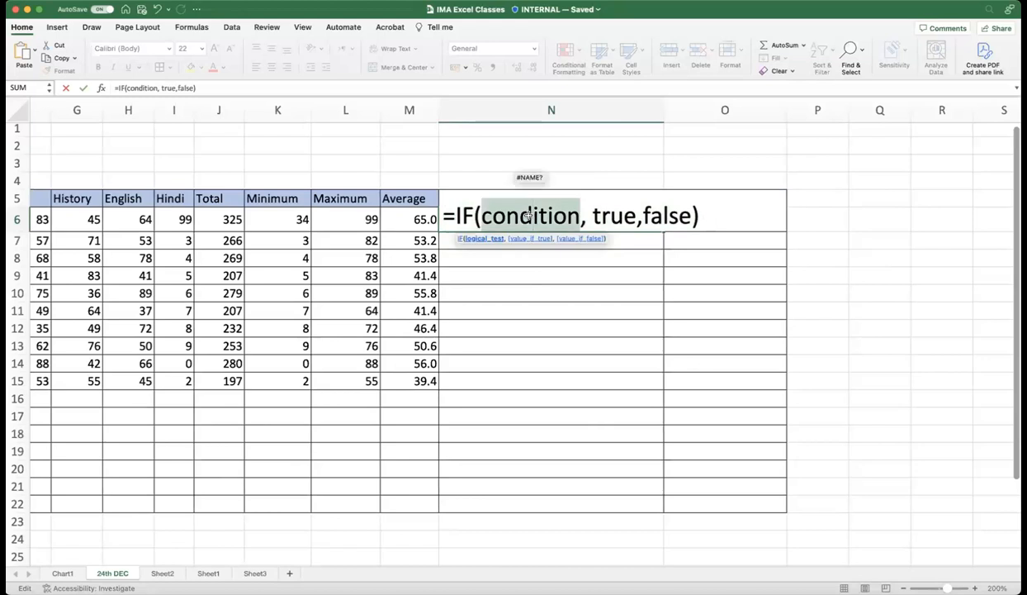
{"action": "double_click", "coordinate": [605, 215]}
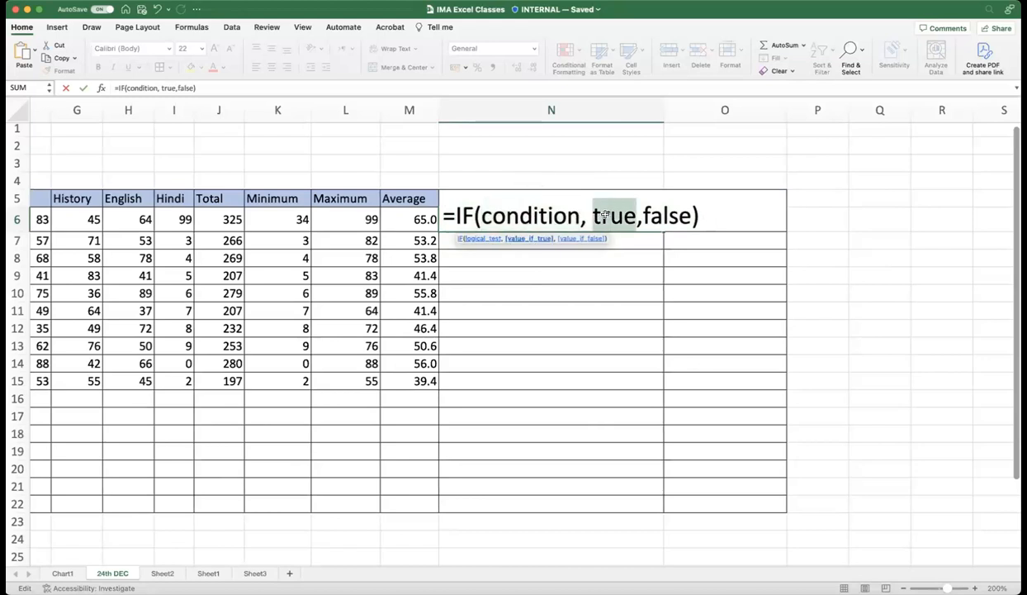
{"action": "double_click", "coordinate": [602, 216]}
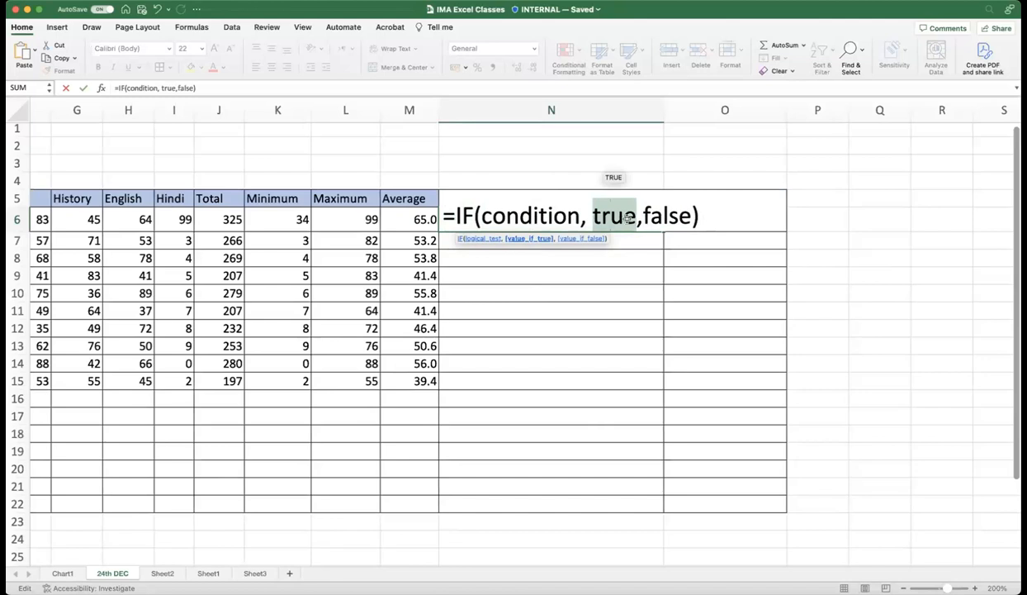
{"action": "double_click", "coordinate": [653, 214]}
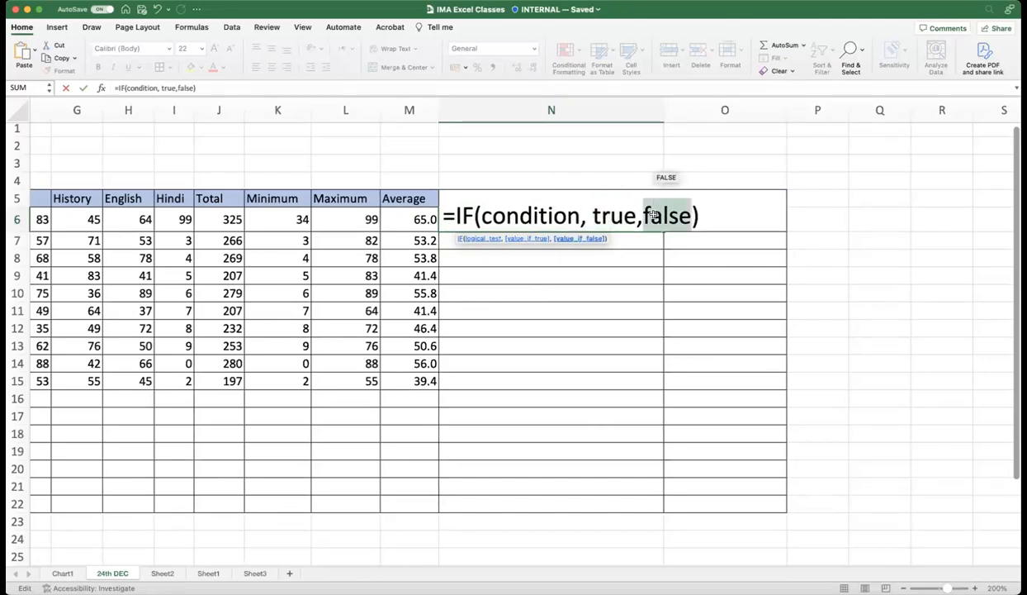
{"action": "left_click", "coordinate": [513, 213]}
{"action": "left_click_drag", "start_coordinate": [483, 215], "coordinate": [685, 215]}
{"action": "key", "text": "BackSpace"}
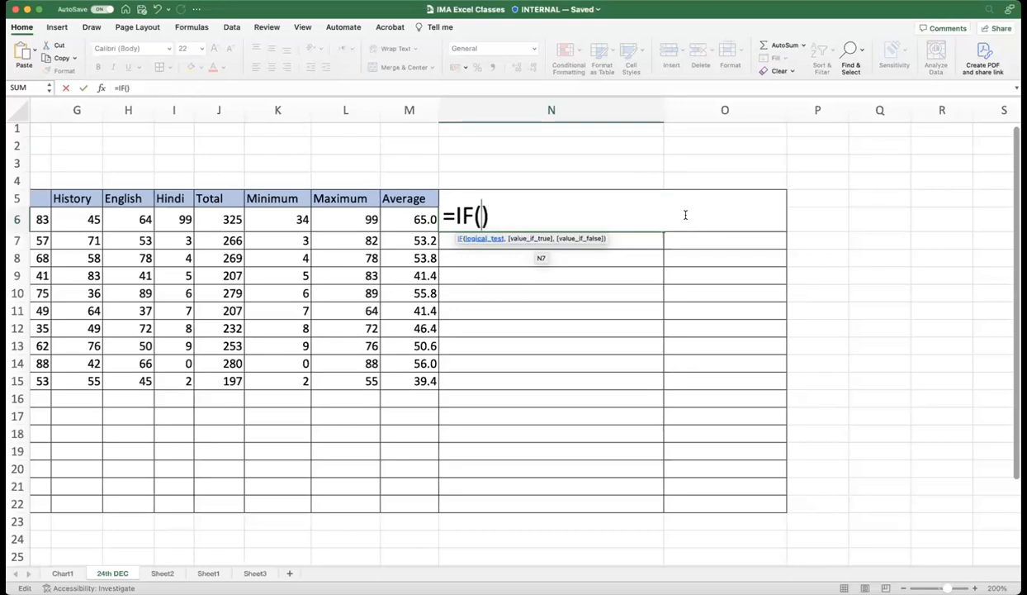
Step: Lay out three dashed argument placeholders separated by commas in the N6 formula, as =IF(---,---,----)
{"action": "type", "text": ",,"}
{"action": "key", "text": "Left"}
{"action": "key", "text": "Left"}
{"action": "type", "text": "---"}
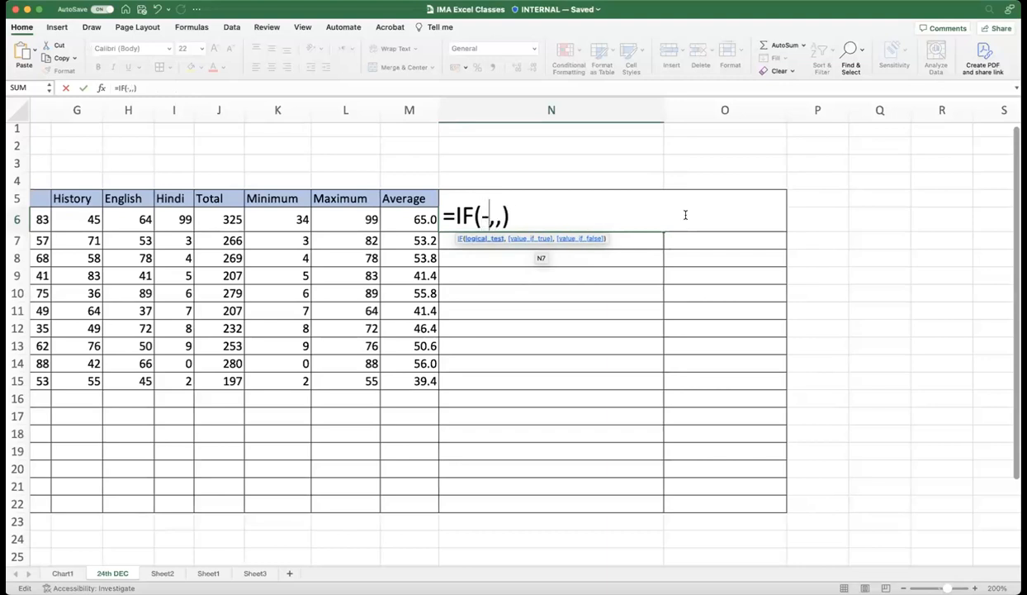
{"action": "key", "text": "Right"}
{"action": "type", "text": "---"}
{"action": "key", "text": "Right"}
{"action": "type", "text": "----"}
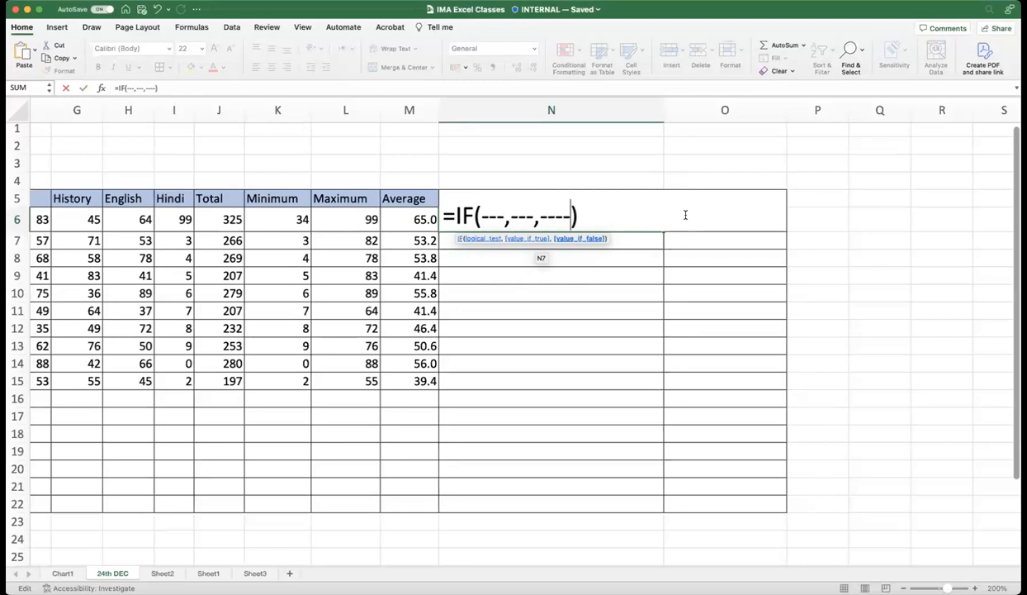
Step: Highlight each of the three dashed placeholders in the N6 formula in turn and delete them, leaving =IF(
{"action": "left_click_drag", "start_coordinate": [502, 216], "coordinate": [481, 214]}
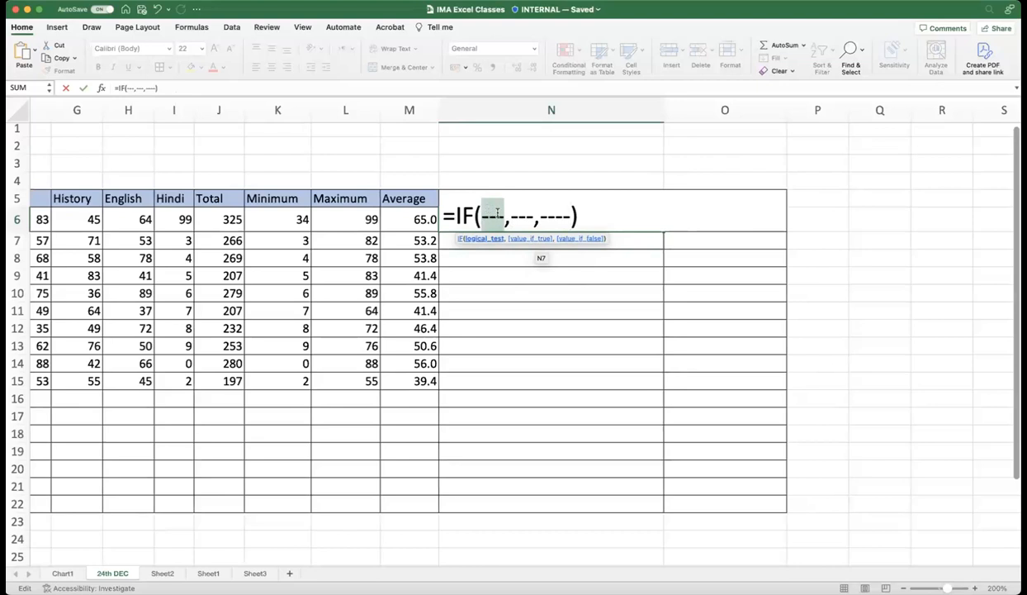
{"action": "left_click_drag", "start_coordinate": [511, 216], "coordinate": [534, 216]}
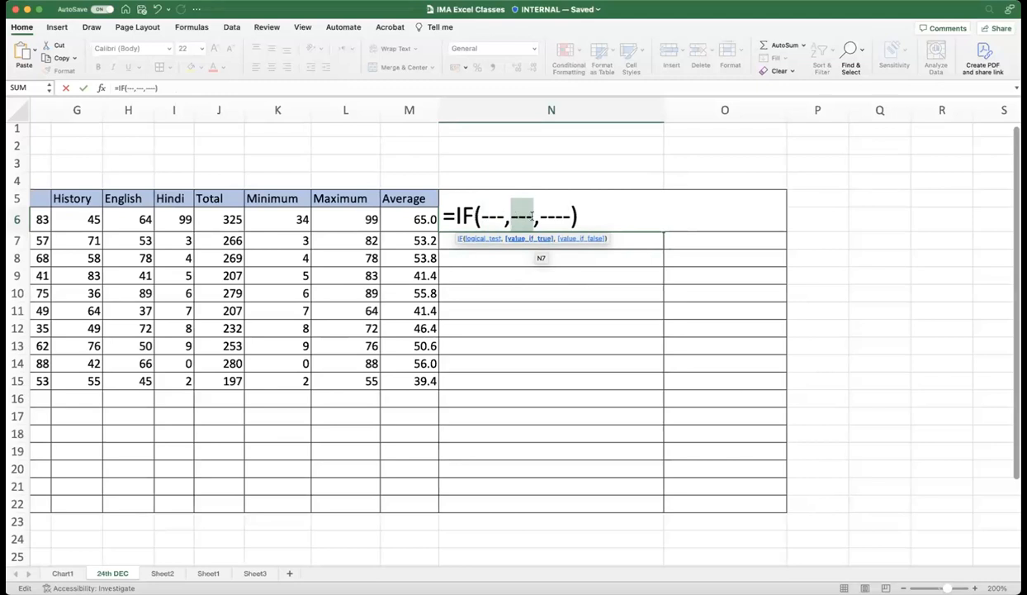
{"action": "left_click_drag", "start_coordinate": [540, 217], "coordinate": [563, 216]}
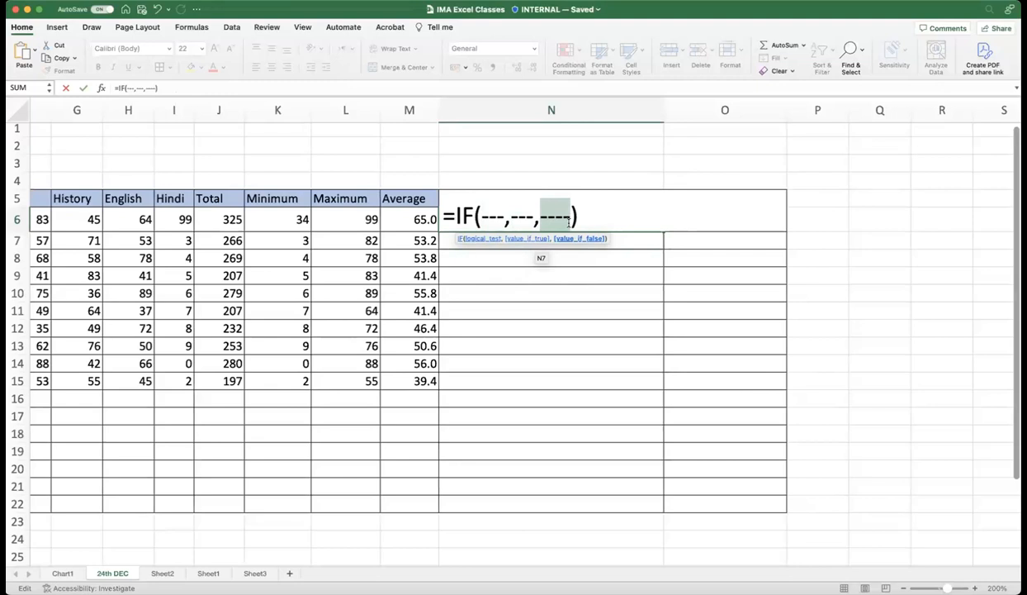
{"action": "left_click_drag", "start_coordinate": [487, 215], "coordinate": [695, 214]}
{"action": "key", "text": "BackSpace"}
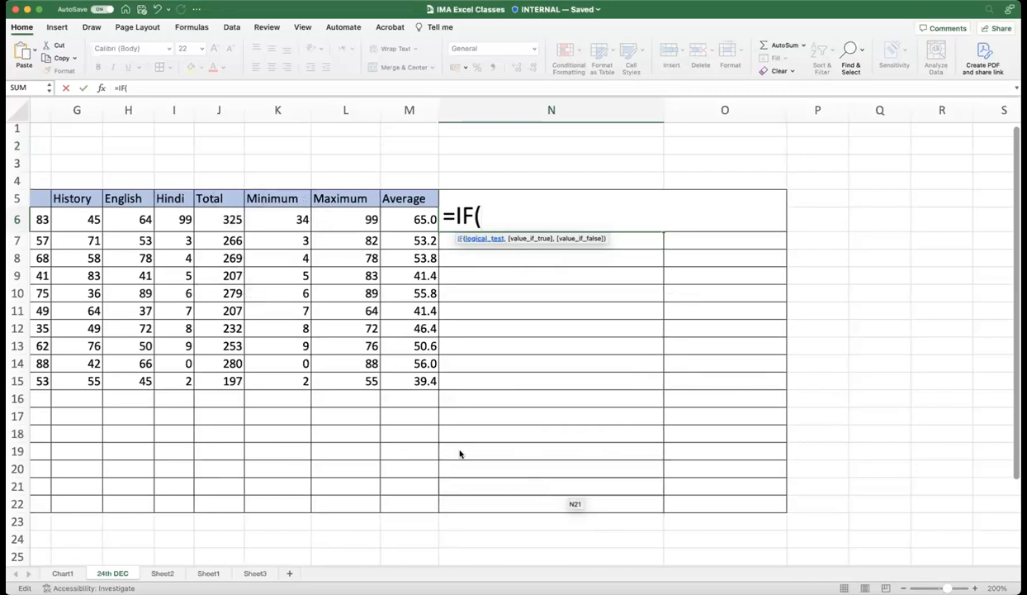
Step: Circle the minimum mark in K6, the column K header and the row 6 header with the annotation pen
{"action": "key", "text": "ctrl+a"}
{"action": "mouse_move", "coordinate": [279, 208]}
{"action": "left_mouse_down"}
{"action": "mouse_move", "coordinate": [252, 224]}
{"action": "mouse_move", "coordinate": [298, 230]}
{"action": "mouse_move", "coordinate": [256, 206]}
{"action": "mouse_move", "coordinate": [307, 226]}
{"action": "mouse_move", "coordinate": [271, 209]}
{"action": "mouse_move", "coordinate": [299, 233]}
{"action": "mouse_move", "coordinate": [287, 208]}
{"action": "mouse_move", "coordinate": [278, 232]}
{"action": "left_mouse_up"}
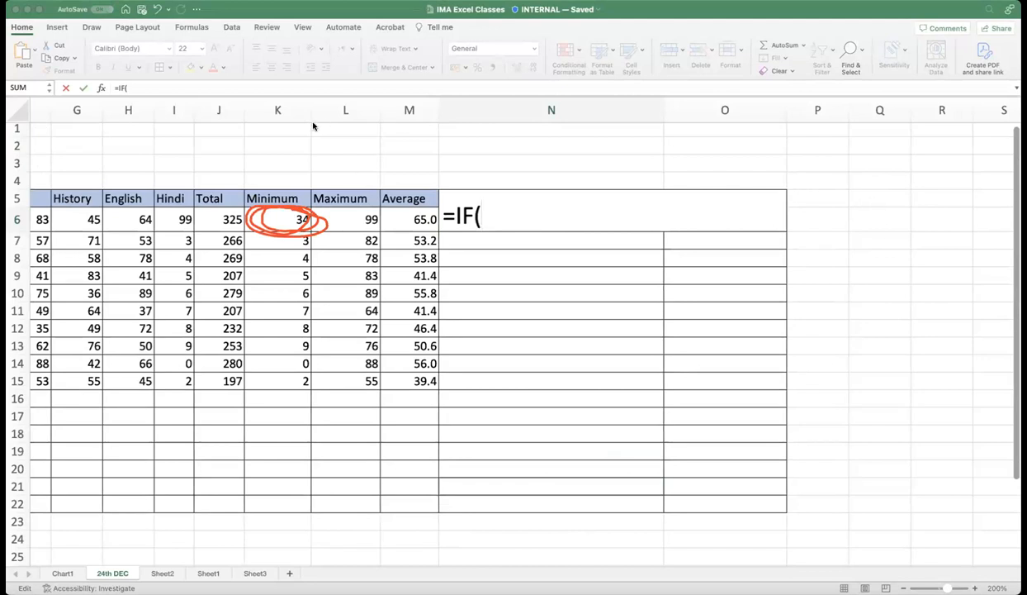
{"action": "mouse_move", "coordinate": [270, 99]}
{"action": "left_mouse_down"}
{"action": "mouse_move", "coordinate": [299, 127]}
{"action": "mouse_move", "coordinate": [322, 129]}
{"action": "mouse_move", "coordinate": [287, 85]}
{"action": "mouse_move", "coordinate": [248, 105]}
{"action": "left_mouse_up"}
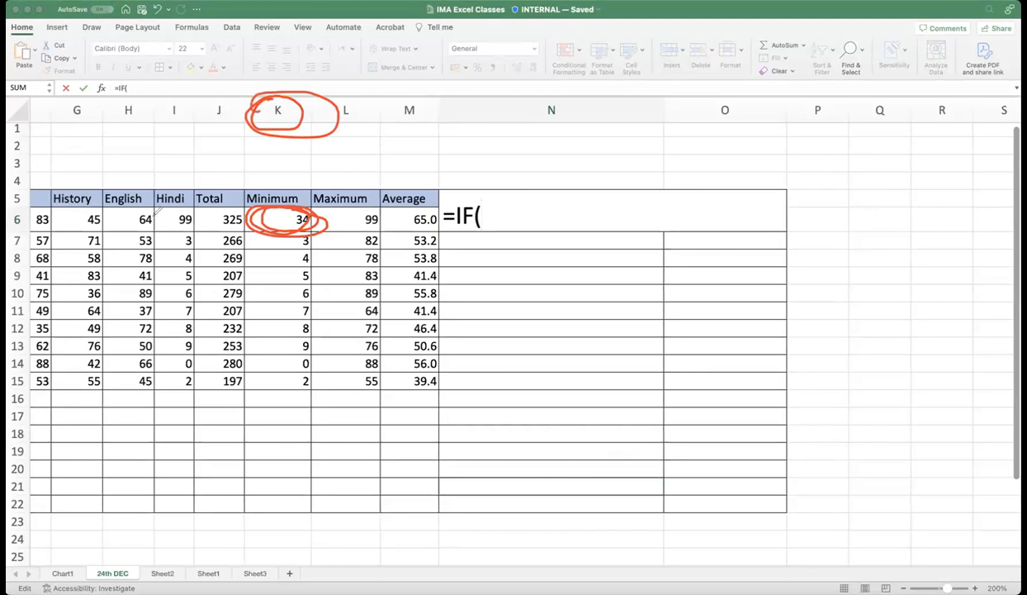
{"action": "mouse_move", "coordinate": [18, 203]}
{"action": "left_mouse_down"}
{"action": "mouse_move", "coordinate": [25, 221]}
{"action": "mouse_move", "coordinate": [14, 212]}
{"action": "mouse_move", "coordinate": [24, 211]}
{"action": "mouse_move", "coordinate": [22, 224]}
{"action": "mouse_move", "coordinate": [14, 220]}
{"action": "left_mouse_up"}
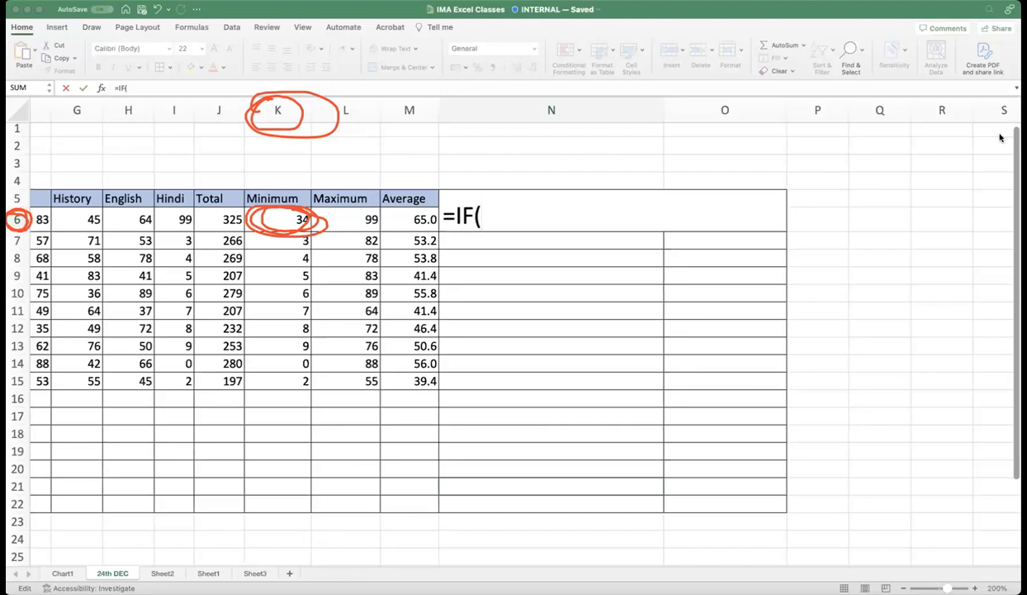
Step: Start the logical test of the N6 formula with a reference to cell K6
{"action": "left_click", "coordinate": [489, 215]}
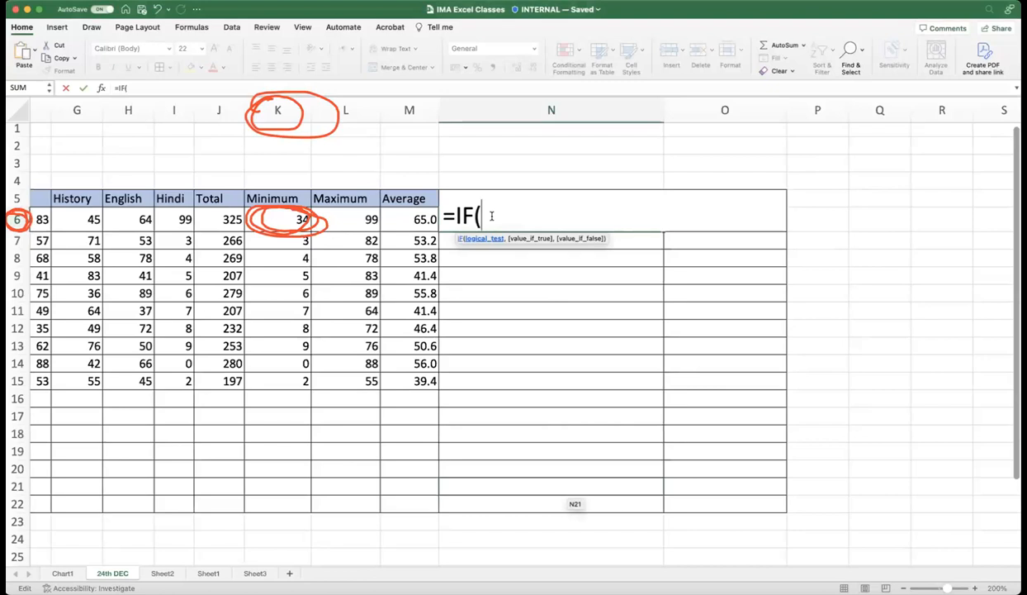
{"action": "type", "text": "K6"}
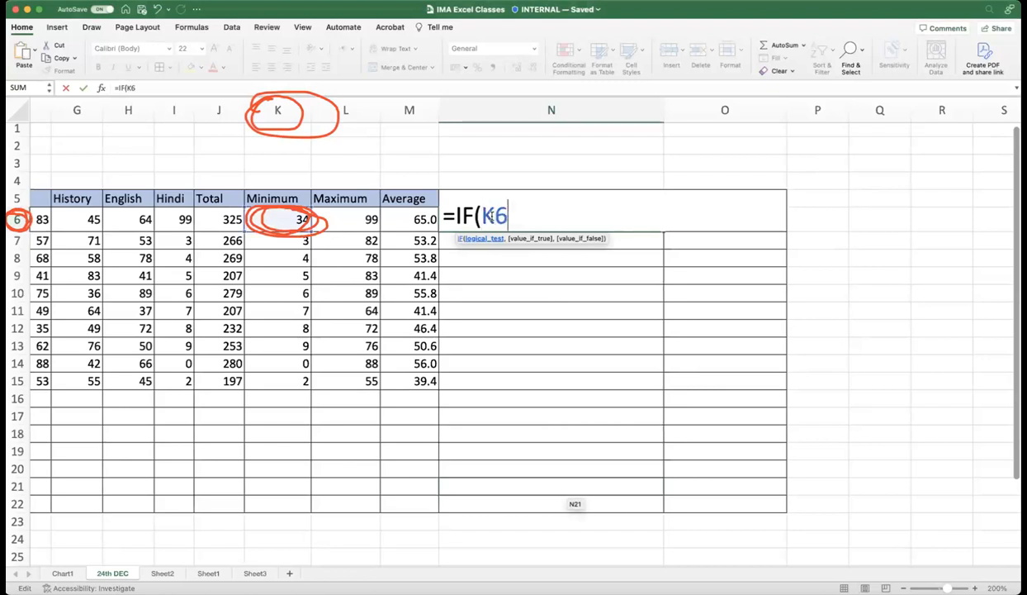
{"action": "key", "text": "BackSpace"}
{"action": "key", "text": "BackSpace"}
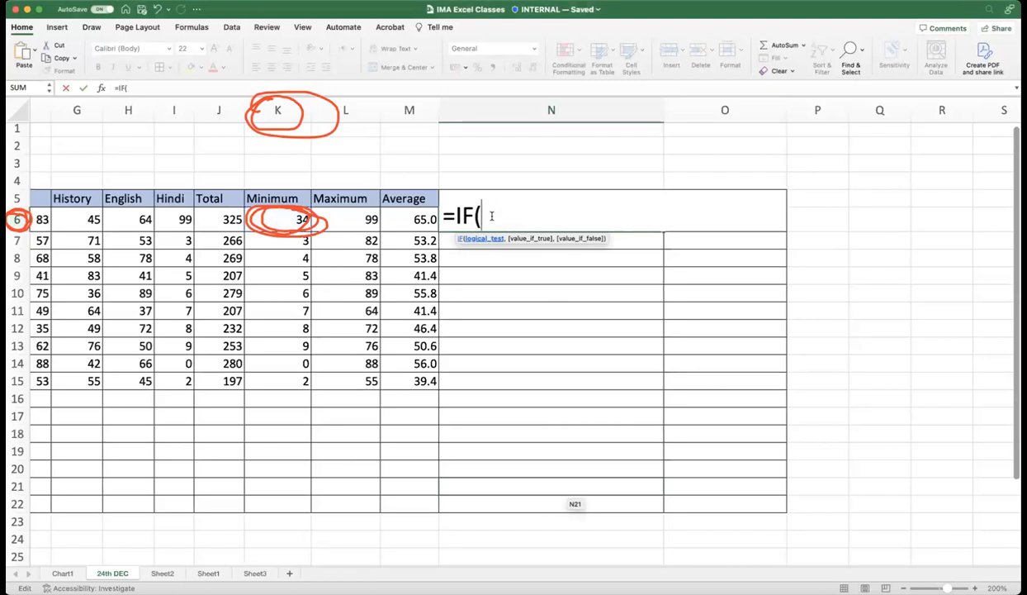
{"action": "left_click", "coordinate": [281, 220]}
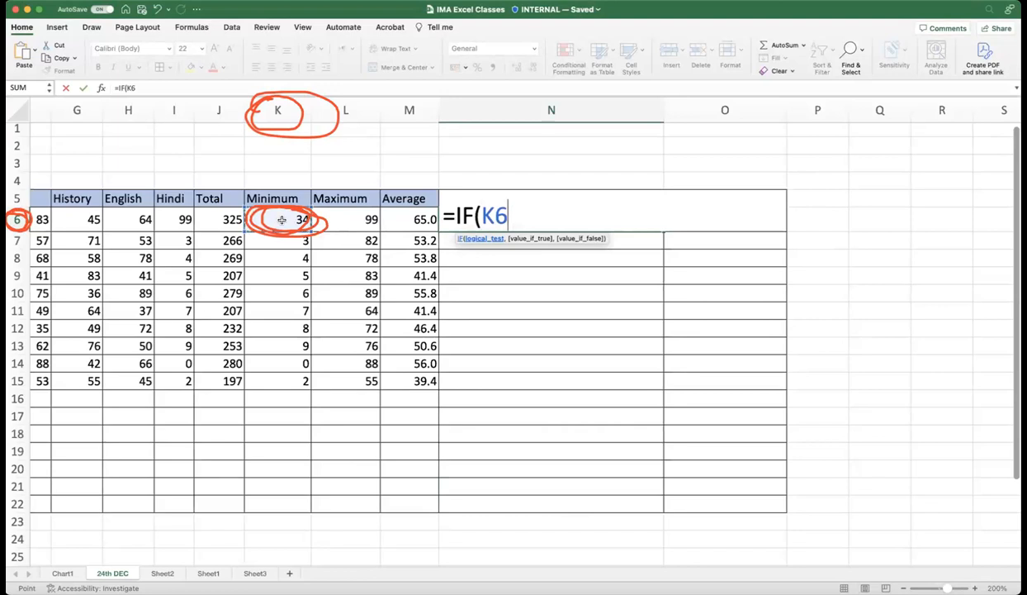
Step: Add a less-than operator after K6 in the formula and remove the stray M6:N6 reference
{"action": "type", "text": "<"}
{"action": "key", "text": "Left"}
{"action": "key", "text": "shift+Right"}
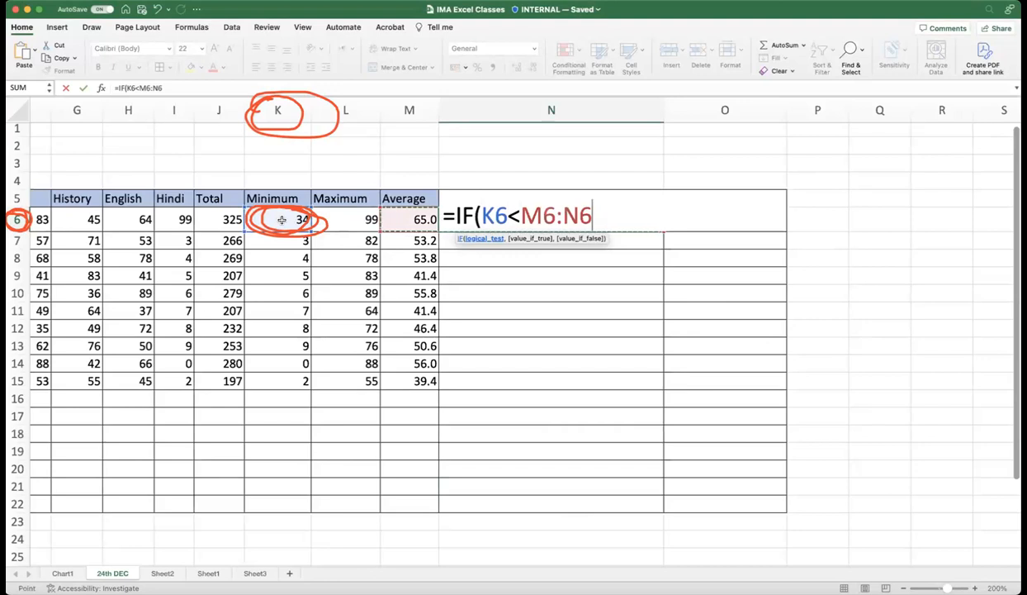
{"action": "key", "text": "BackSpace"}
{"action": "key", "text": "BackSpace"}
{"action": "key", "text": "BackSpace"}
{"action": "key", "text": "BackSpace"}
{"action": "key", "text": "BackSpace"}
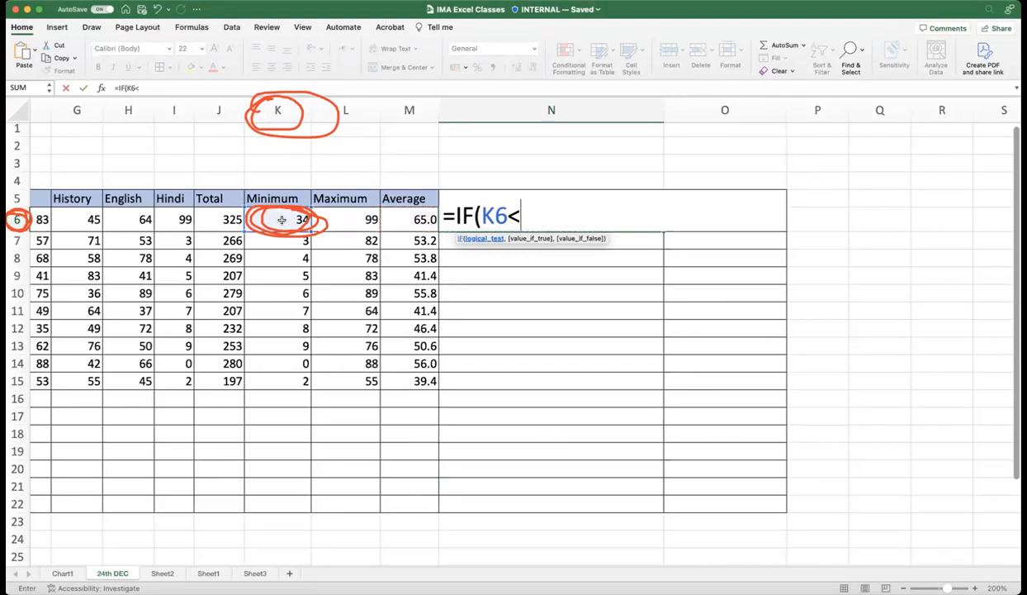
Step: Highlight and circle the less-than operator in the N6 formula, and clear all pen annotations
{"action": "left_click_drag", "start_coordinate": [510, 216], "coordinate": [553, 239]}
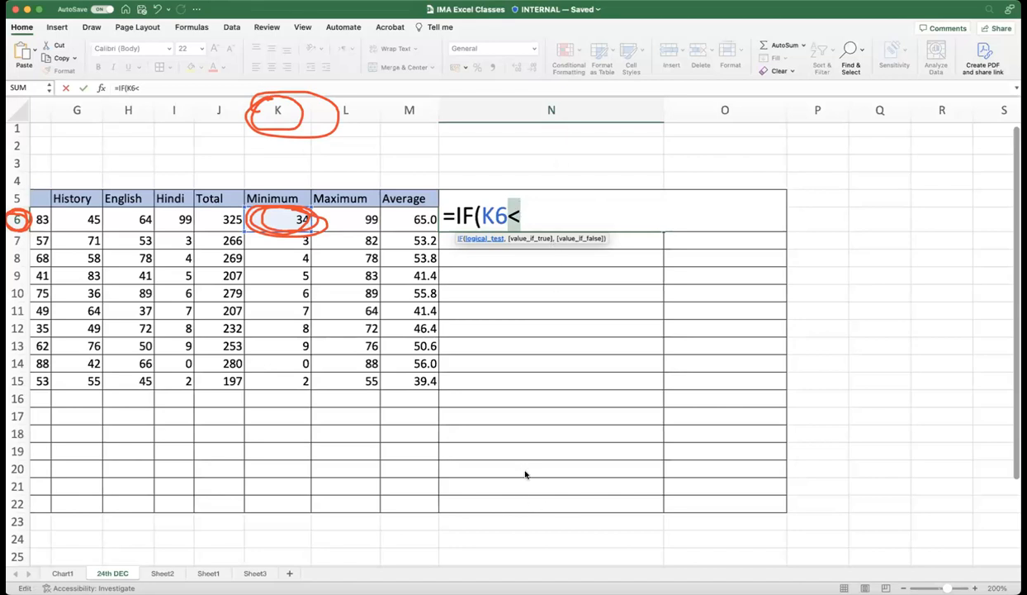
{"action": "left_click", "coordinate": [18, 183]}
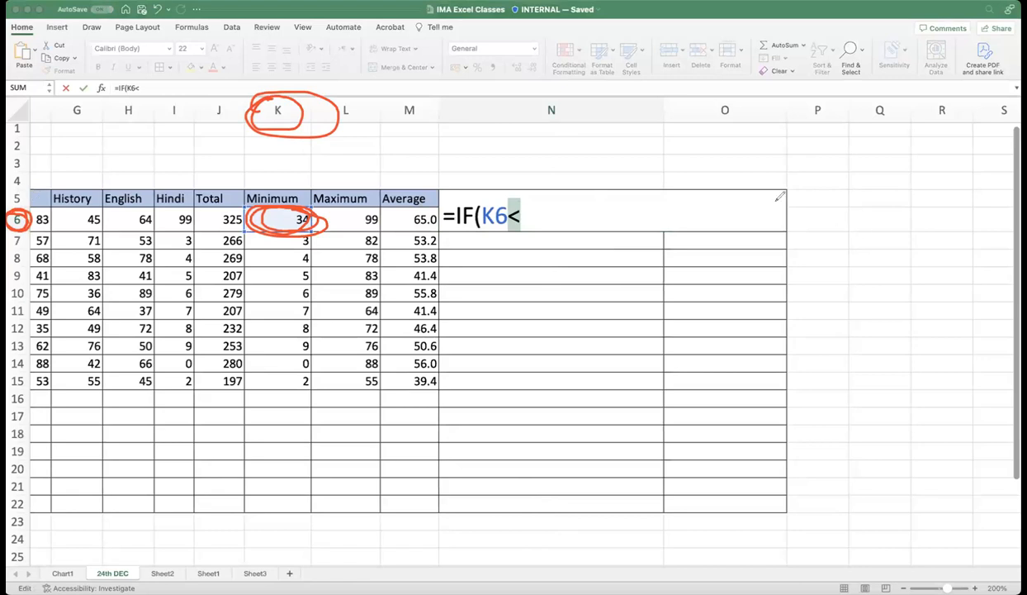
{"action": "mouse_move", "coordinate": [520, 197]}
{"action": "left_mouse_down"}
{"action": "mouse_move", "coordinate": [505, 221]}
{"action": "mouse_move", "coordinate": [520, 229]}
{"action": "mouse_move", "coordinate": [532, 191]}
{"action": "mouse_move", "coordinate": [507, 203]}
{"action": "mouse_move", "coordinate": [508, 228]}
{"action": "mouse_move", "coordinate": [527, 196]}
{"action": "mouse_move", "coordinate": [500, 213]}
{"action": "mouse_move", "coordinate": [520, 211]}
{"action": "mouse_move", "coordinate": [502, 182]}
{"action": "mouse_move", "coordinate": [508, 219]}
{"action": "mouse_move", "coordinate": [531, 193]}
{"action": "mouse_move", "coordinate": [493, 190]}
{"action": "mouse_move", "coordinate": [521, 211]}
{"action": "mouse_move", "coordinate": [506, 217]}
{"action": "mouse_move", "coordinate": [520, 233]}
{"action": "left_mouse_up"}
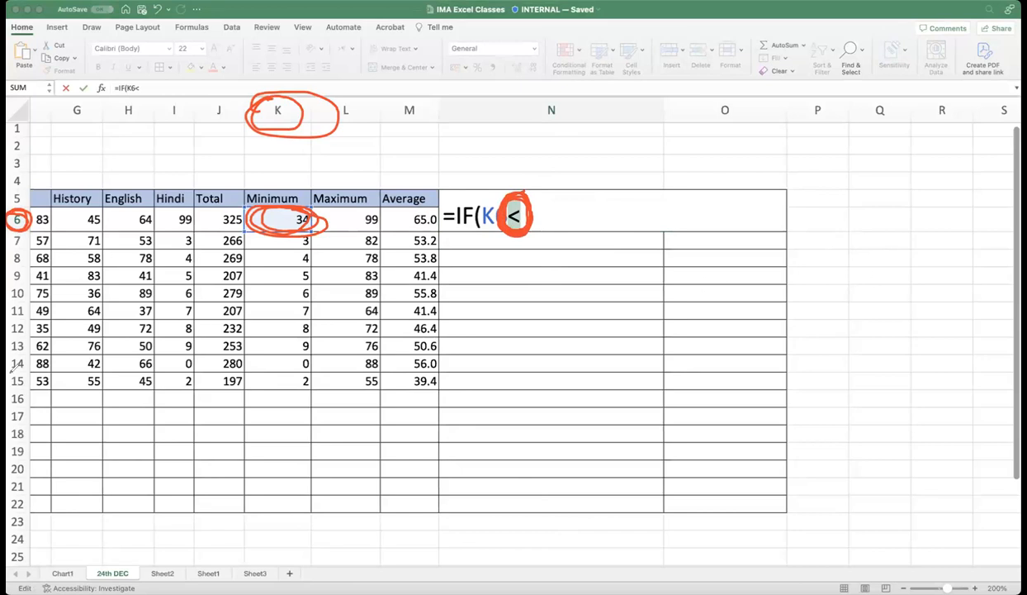
{"action": "key", "text": "Escape"}
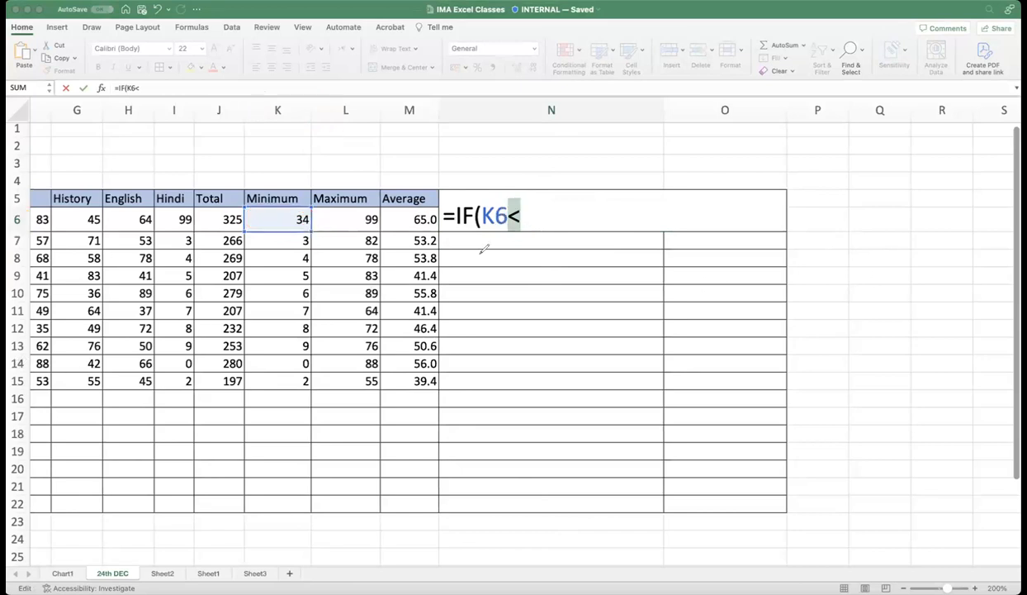
Step: Try the greater-than and less-than operators after K6, and complete the logical test as K6<30 followed by a comma
{"action": "left_click", "coordinate": [535, 216]}
{"action": "key", "text": "BackSpace"}
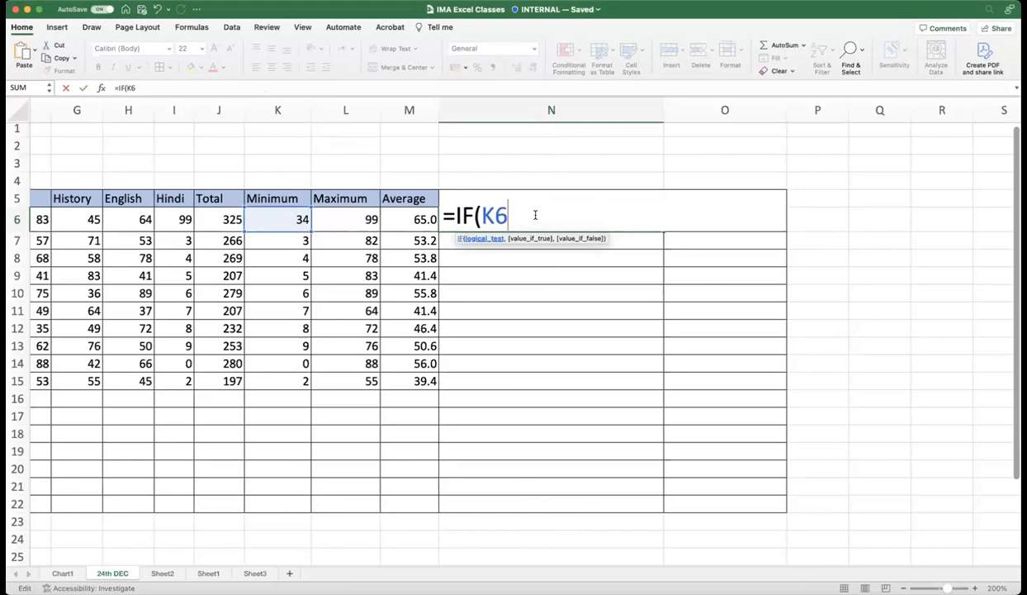
{"action": "type", "text": ">"}
{"action": "key", "text": "BackSpace"}
{"action": "type", "text": "<"}
{"action": "key", "text": "BackSpace"}
{"action": "type", "text": ">"}
{"action": "key", "text": "BackSpace"}
{"action": "type", "text": "<"}
{"action": "type", "text": "30"}
{"action": "type", "text": ","}
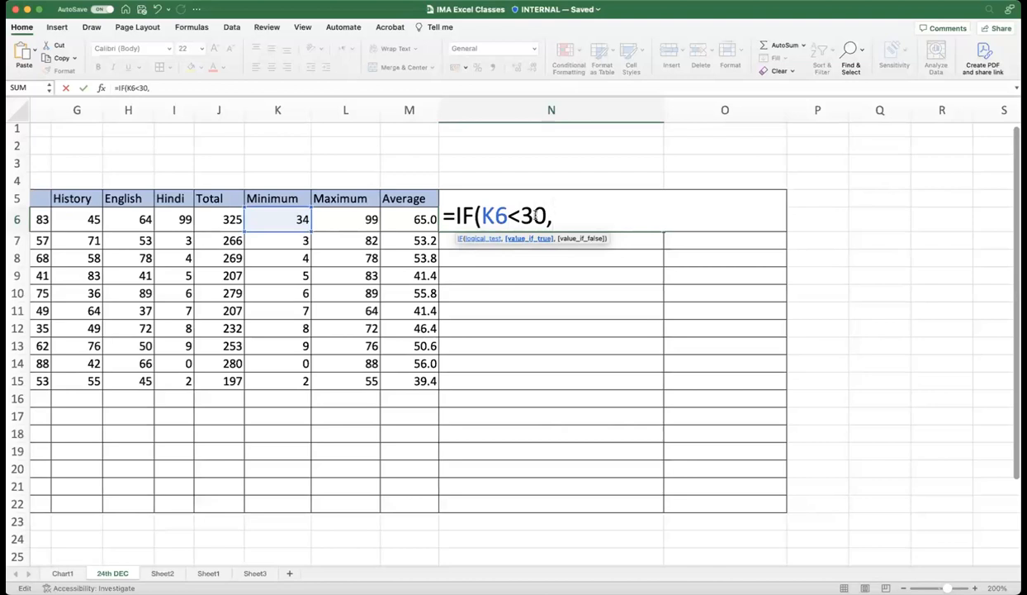
Step: Add "FAIL" as the true value and "PASS" as the false value, completing =IF(K6<30,"FAIL","PASS")
{"action": "type", "text": "\"FAIL\""}
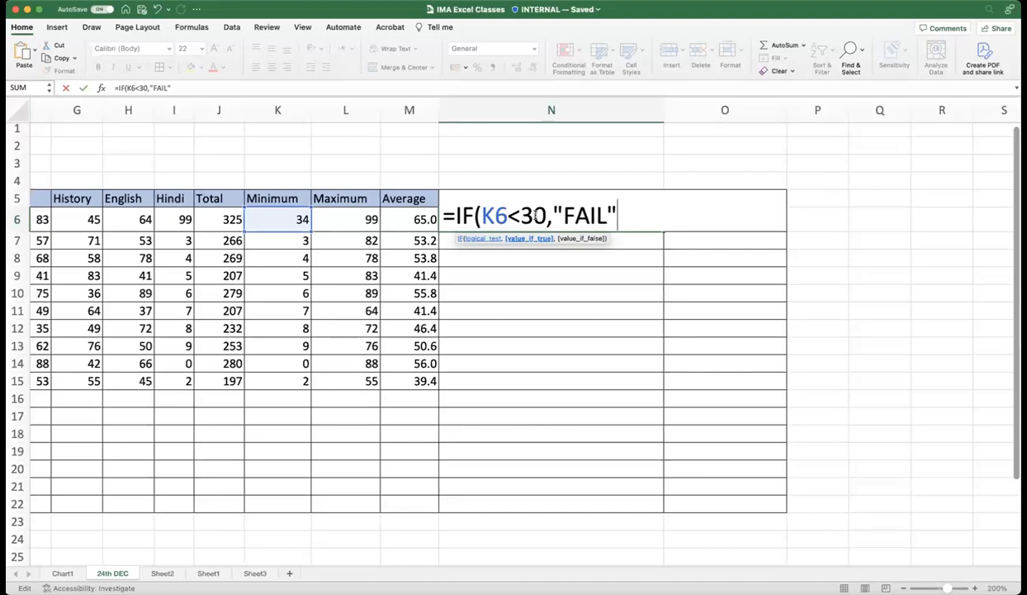
{"action": "type", "text": ","}
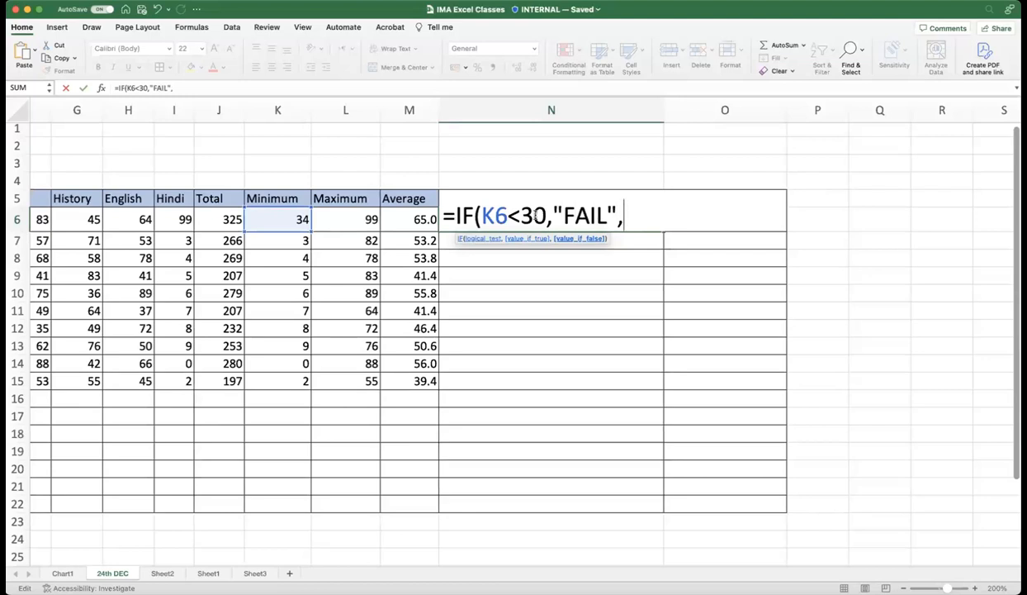
{"action": "type", "text": "\""}
{"action": "type", "text": "PASSS"}
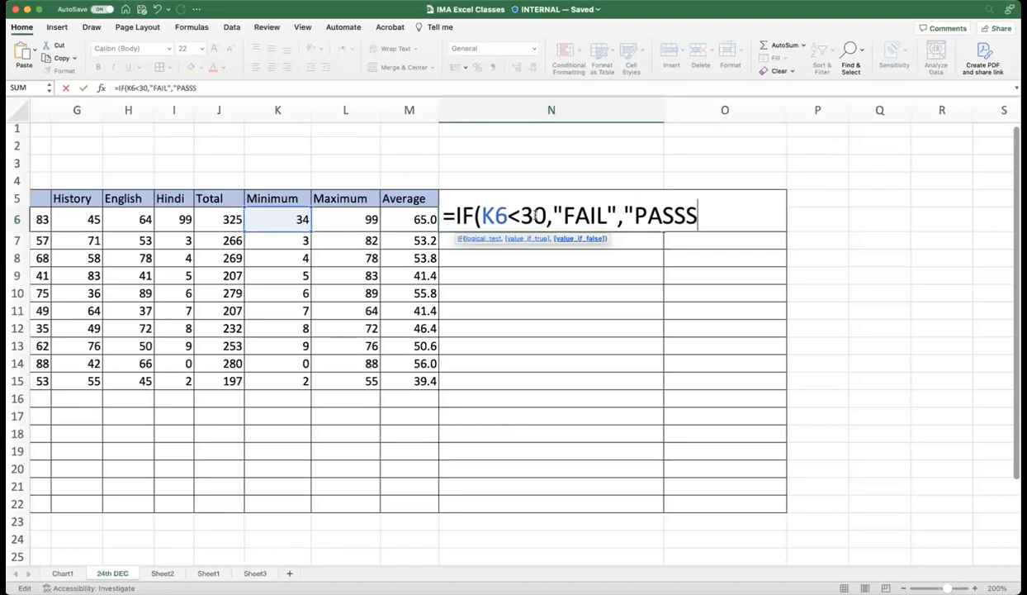
{"action": "key", "text": "BackSpace"}
{"action": "type", "text": "\")"}
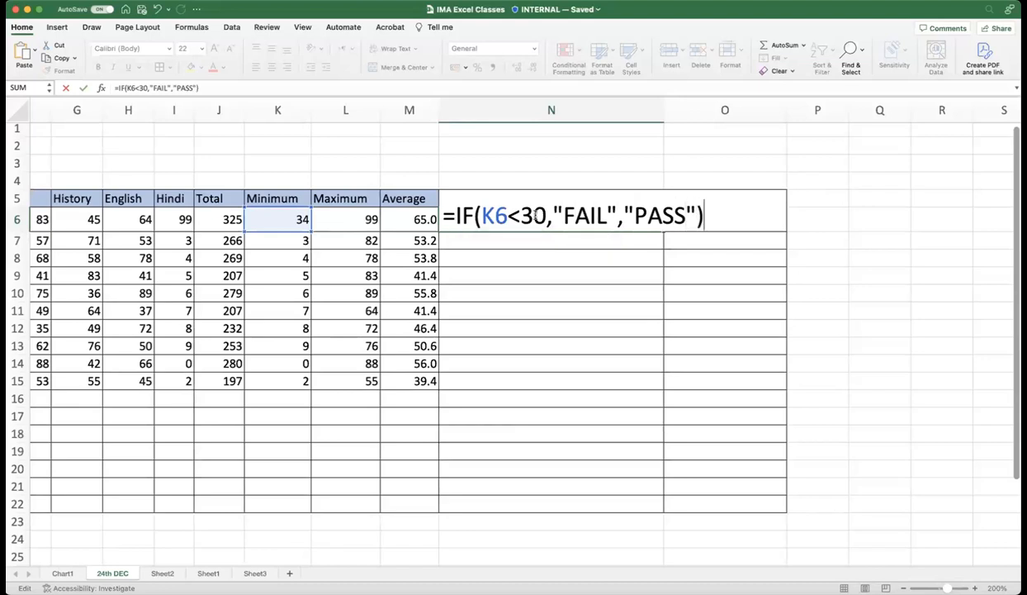
{"action": "key", "text": "BackSpace"}
{"action": "key", "text": "BackSpace"}
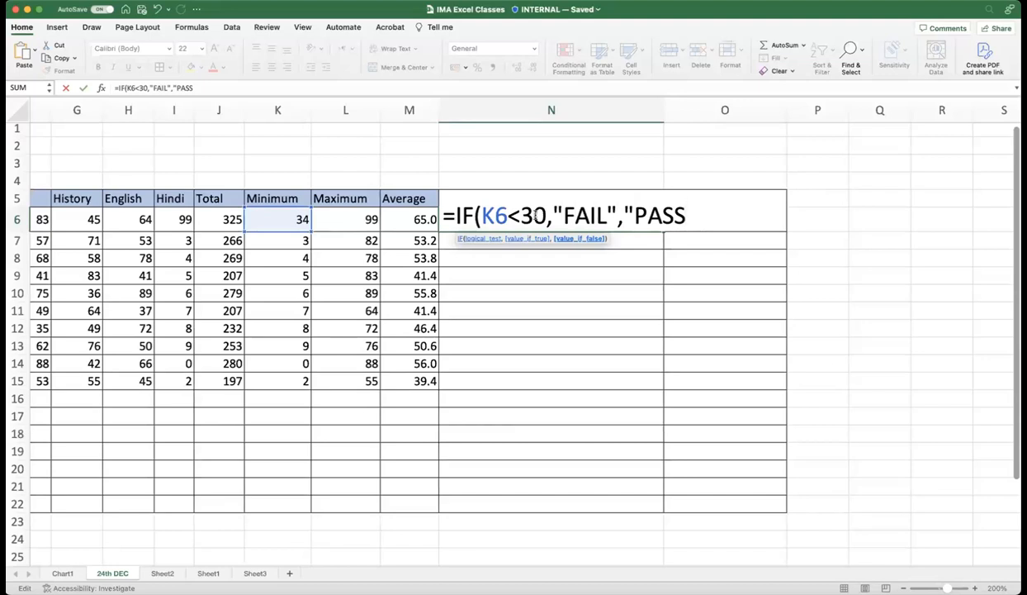
{"action": "type", "text": "\""}
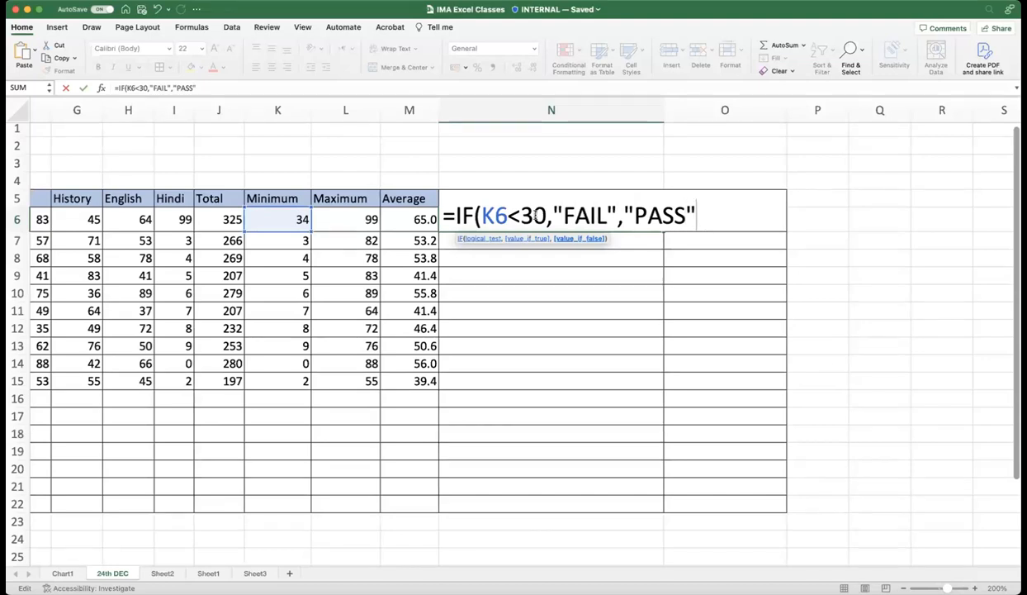
{"action": "type", "text": ")"}
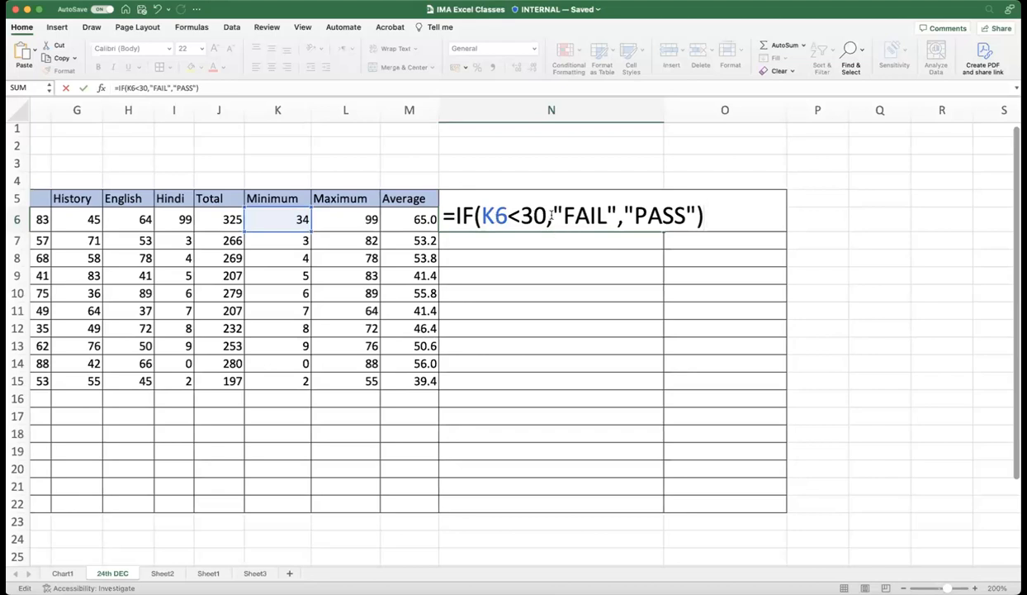
Step: Remove the closing quote after PASS, commit the N6 formula and accept the suggested correction
{"action": "left_click", "coordinate": [614, 213]}
{"action": "key", "text": "BackSpace"}
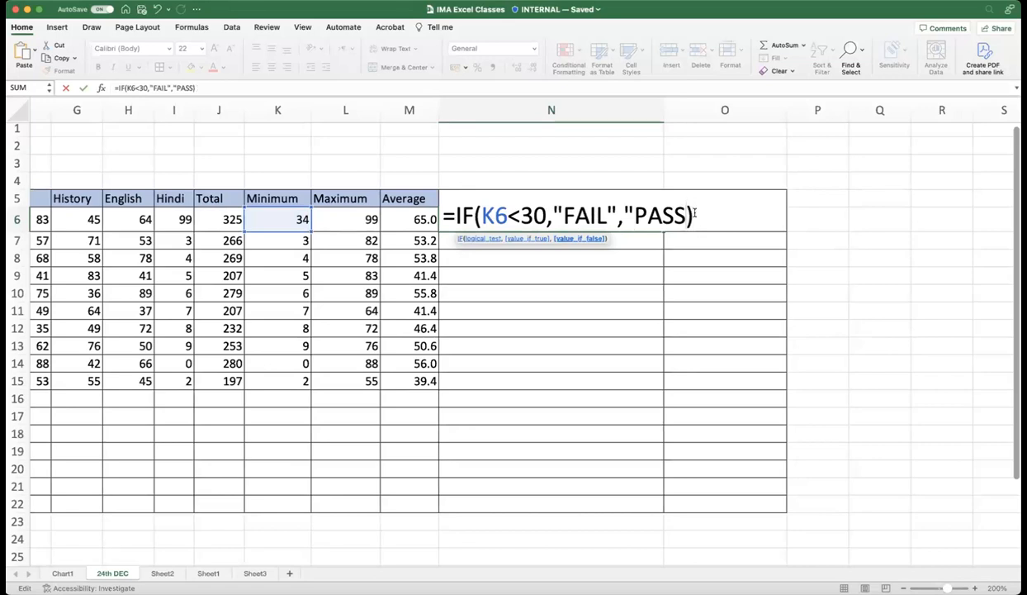
{"action": "key", "text": "Return"}
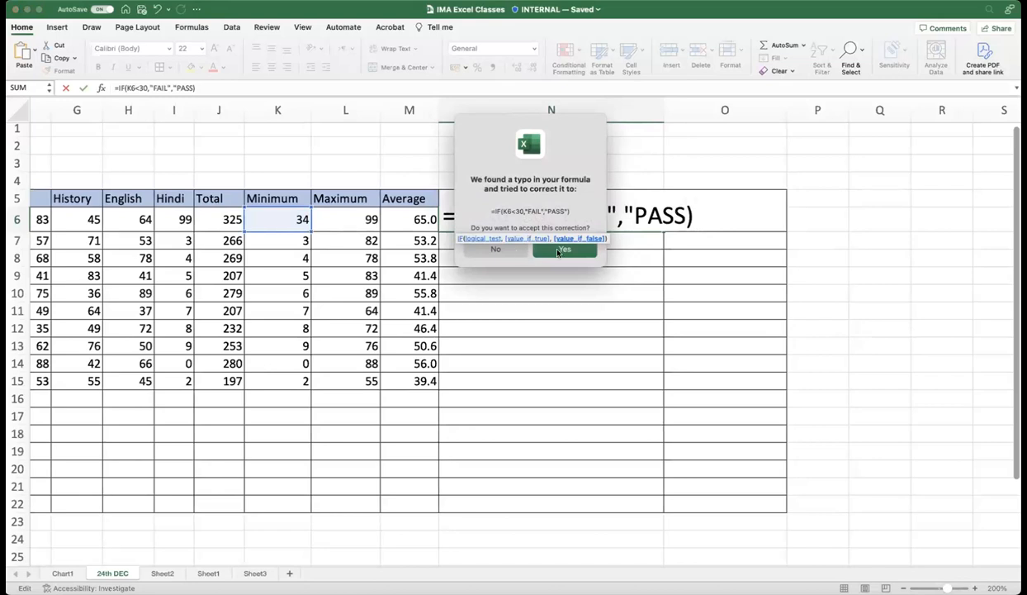
{"action": "left_click_drag", "start_coordinate": [519, 210], "coordinate": [662, 232]}
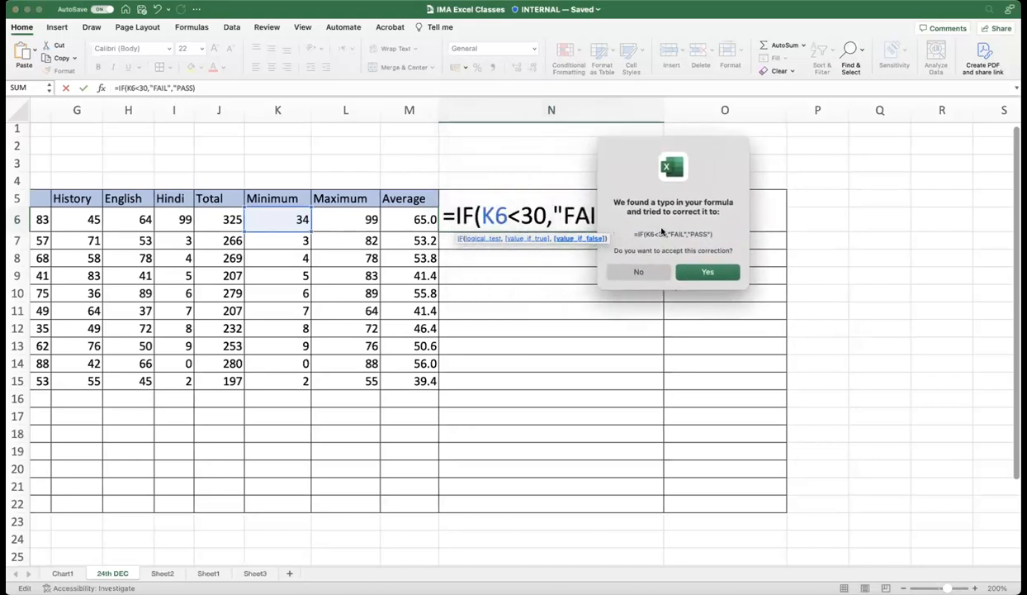
{"action": "left_click", "coordinate": [706, 272]}
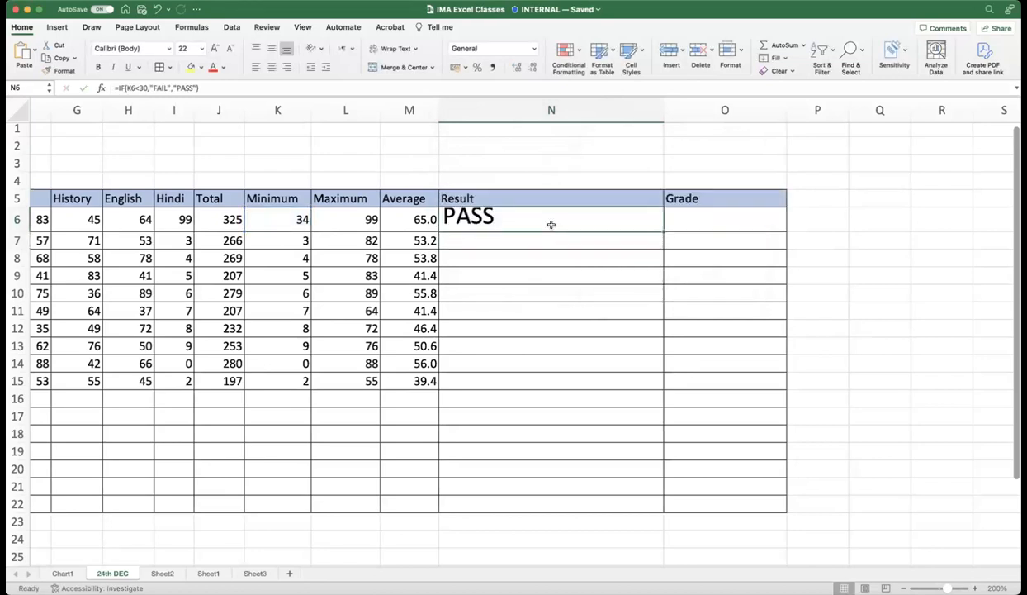
Step: Fill the pass/fail formula from N6 down the Result column to N15
{"action": "left_click", "coordinate": [551, 223]}
{"action": "left_click_drag", "start_coordinate": [663, 234], "coordinate": [639, 382]}
{"action": "scroll", "coordinate": [519, 254], "scroll_direction": "down", "scroll_amount": 2}
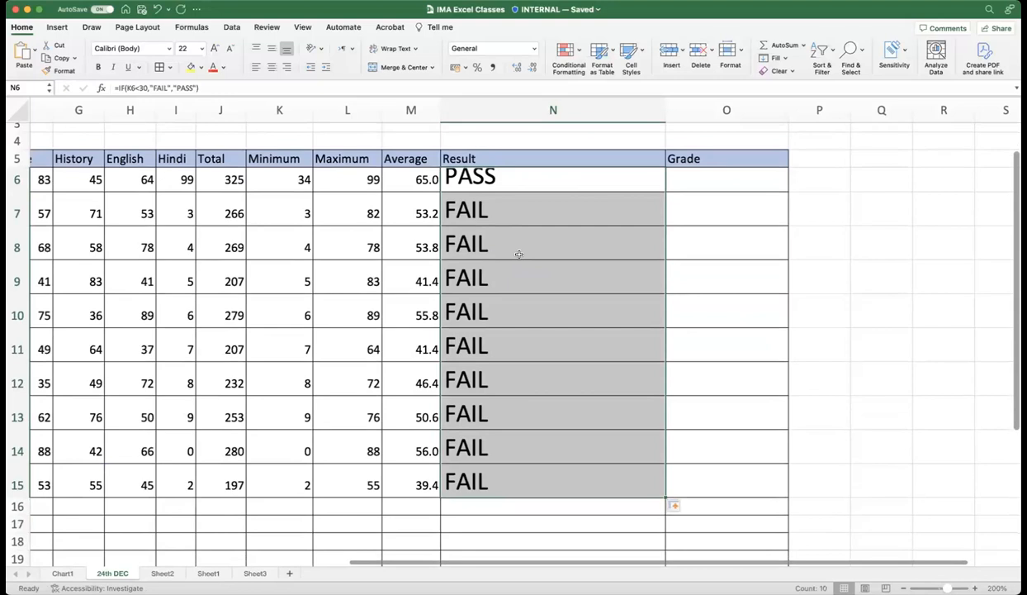
Step: Reduce the font size of the results in N6:N15 to 12
{"action": "left_click", "coordinate": [231, 49]}
{"action": "left_click", "coordinate": [230, 49]}
{"action": "left_click", "coordinate": [231, 49]}
{"action": "left_click", "coordinate": [230, 50]}
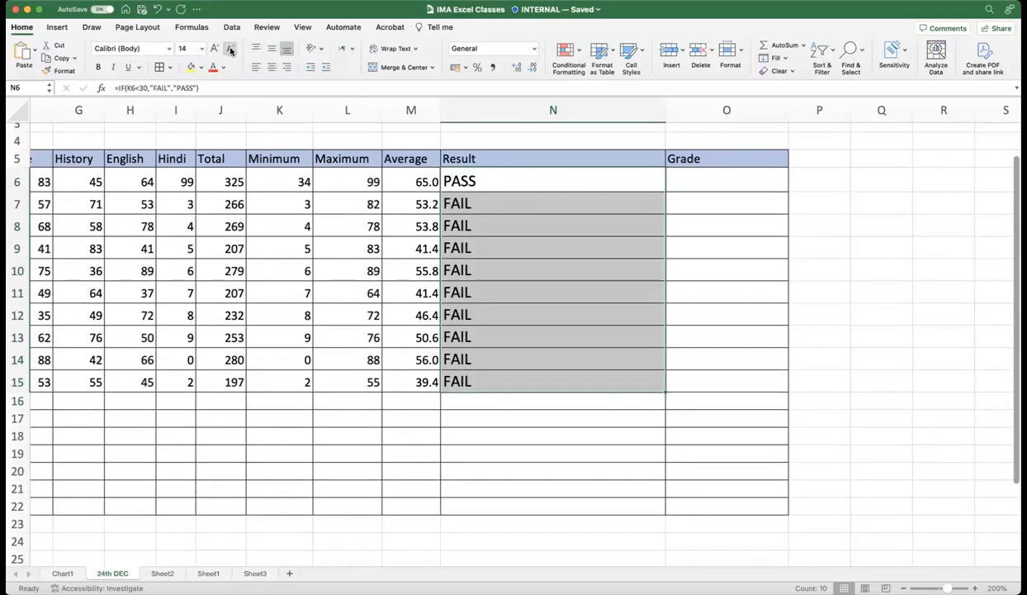
{"action": "left_click", "coordinate": [230, 49]}
{"action": "scroll", "coordinate": [514, 383], "scroll_direction": "left", "scroll_amount": 3}
{"action": "scroll", "coordinate": [514, 382], "scroll_direction": "left", "scroll_amount": 1}
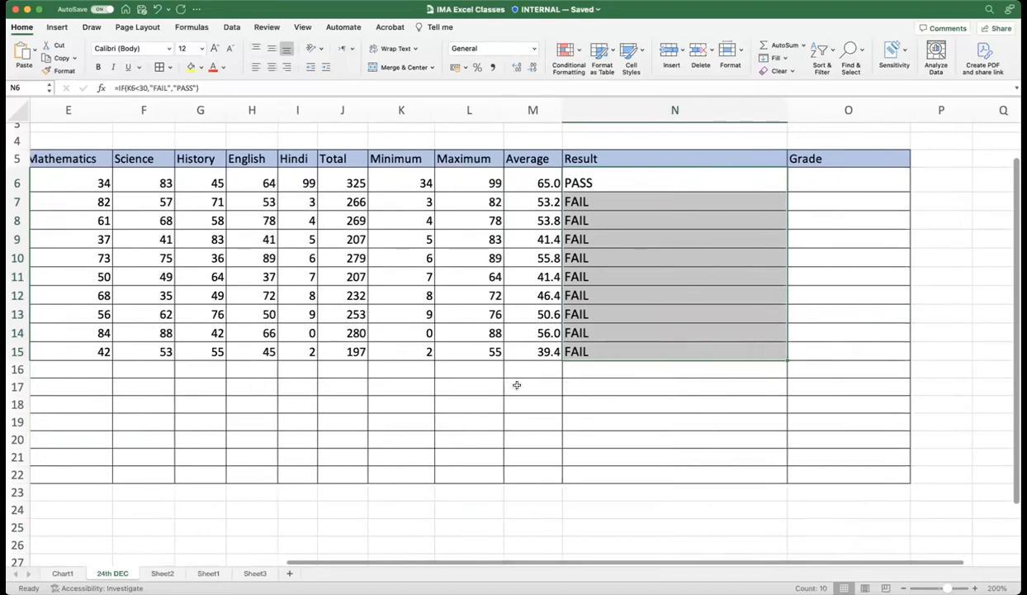
Step: Change the Hindi mark in I14 to 66 and check that student's result in N14
{"action": "left_click", "coordinate": [516, 384]}
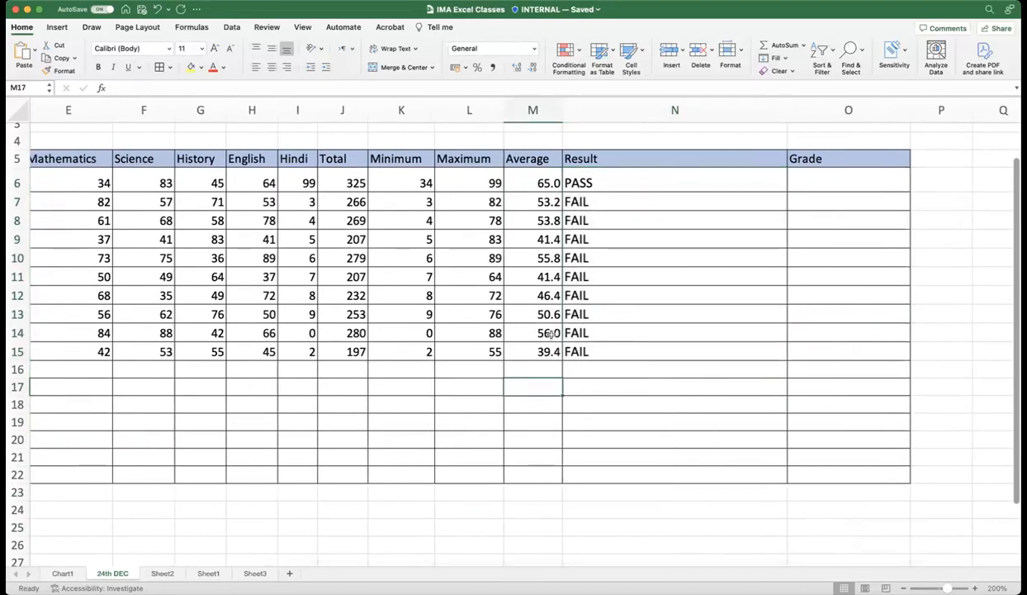
{"action": "left_click", "coordinate": [584, 331]}
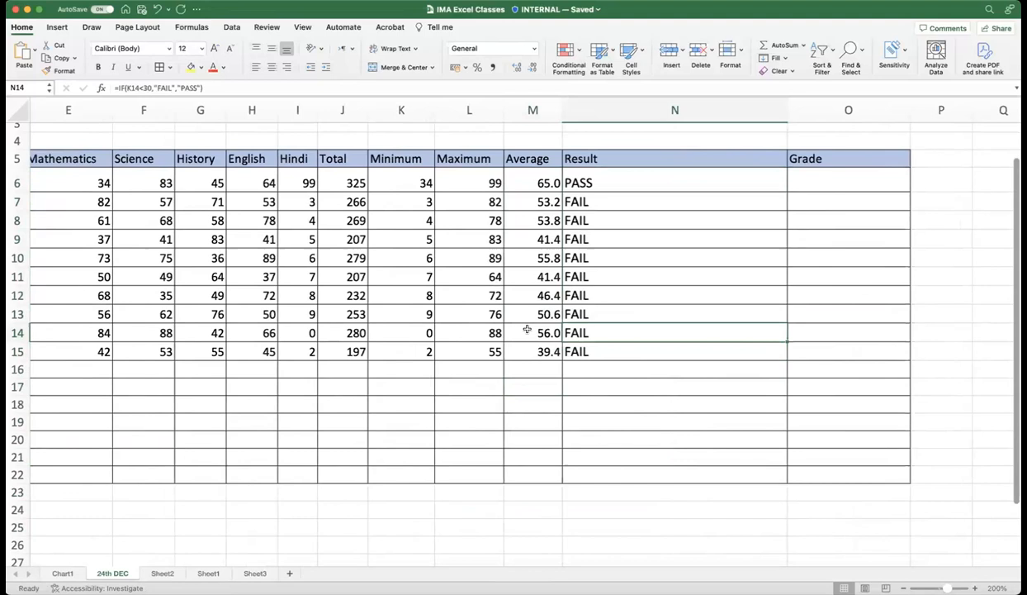
{"action": "left_click", "coordinate": [428, 328]}
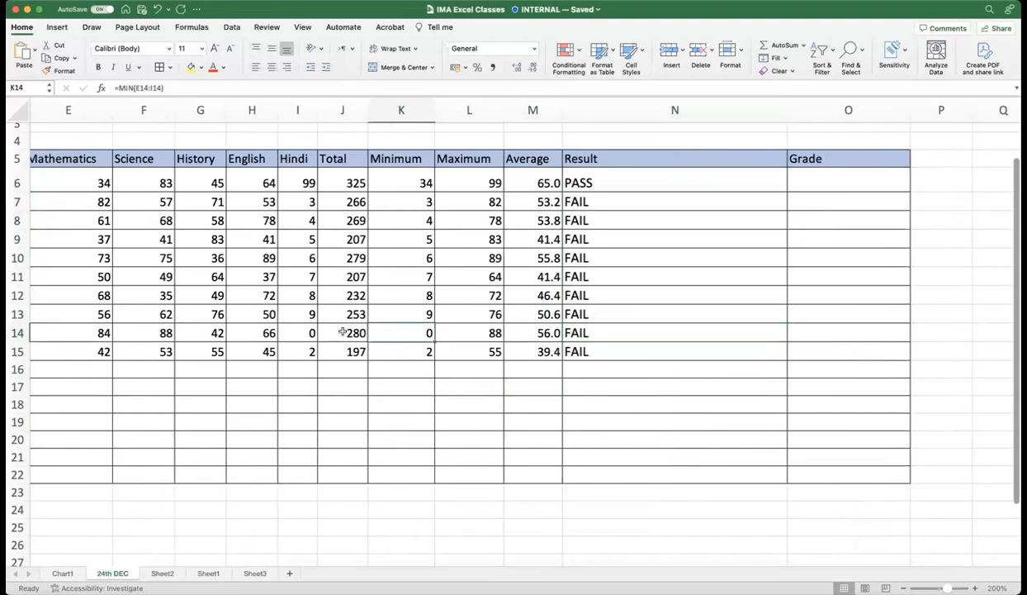
{"action": "scroll", "coordinate": [330, 332], "scroll_direction": "left", "scroll_amount": 3}
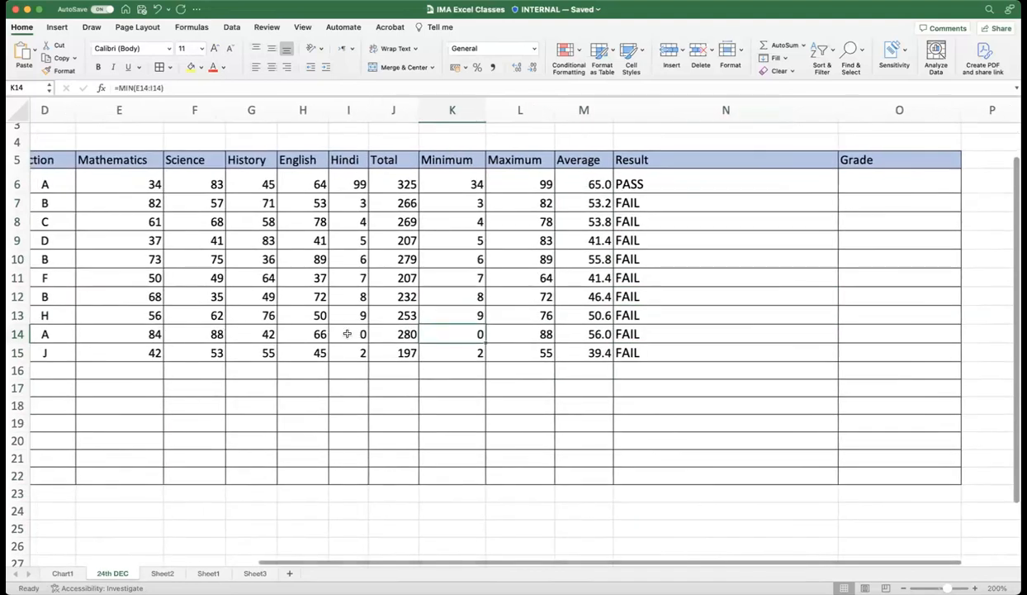
{"action": "left_click", "coordinate": [360, 333]}
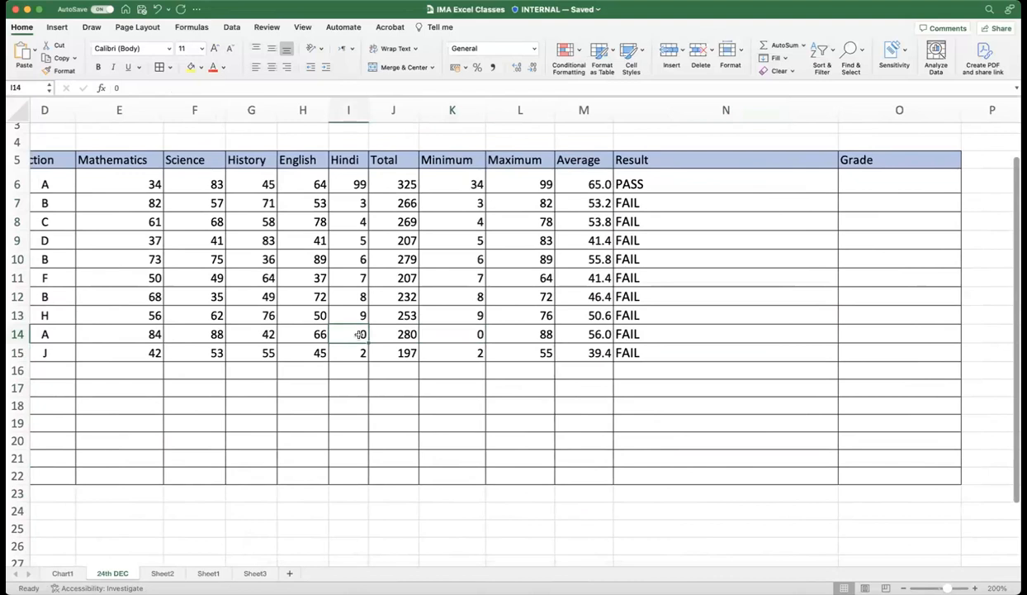
{"action": "type", "text": "66"}
{"action": "key", "text": "Return"}
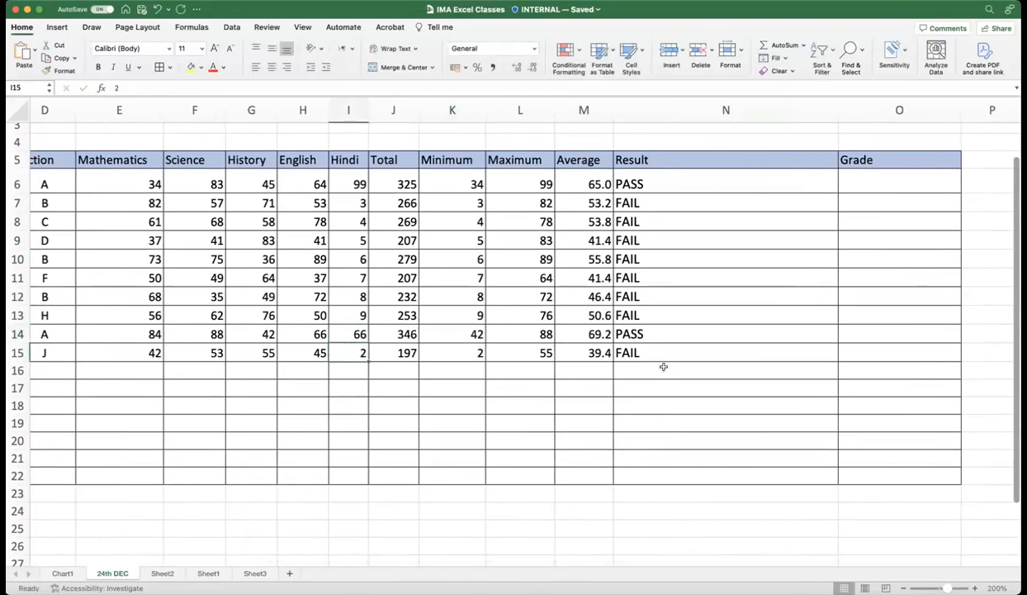
{"action": "left_click", "coordinate": [625, 330]}
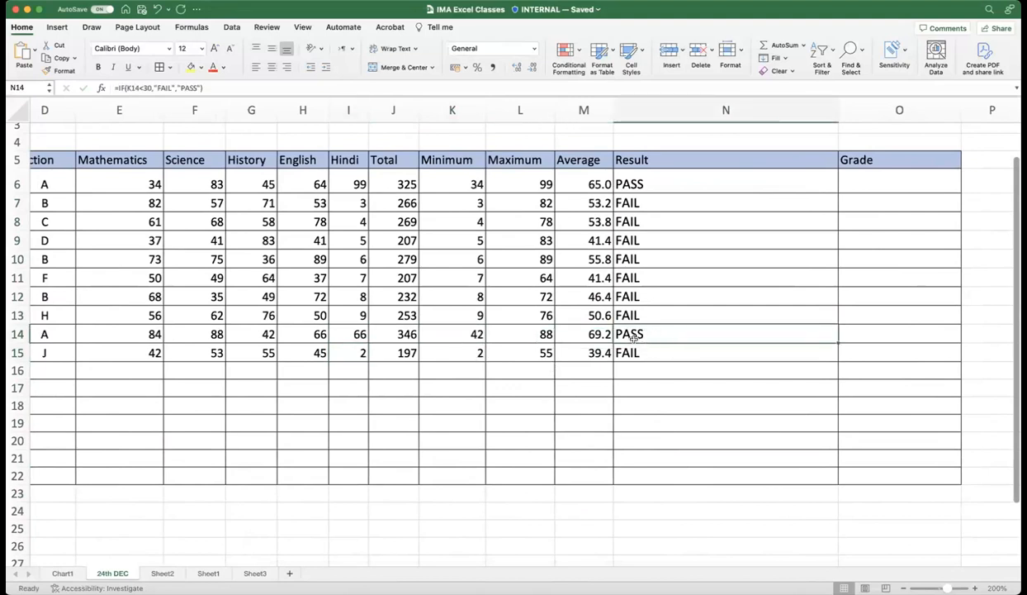
Step: Narrow the Result column and review the complete IF formula in N6 without changing it
{"action": "scroll", "coordinate": [784, 206], "scroll_direction": "right", "scroll_amount": 1}
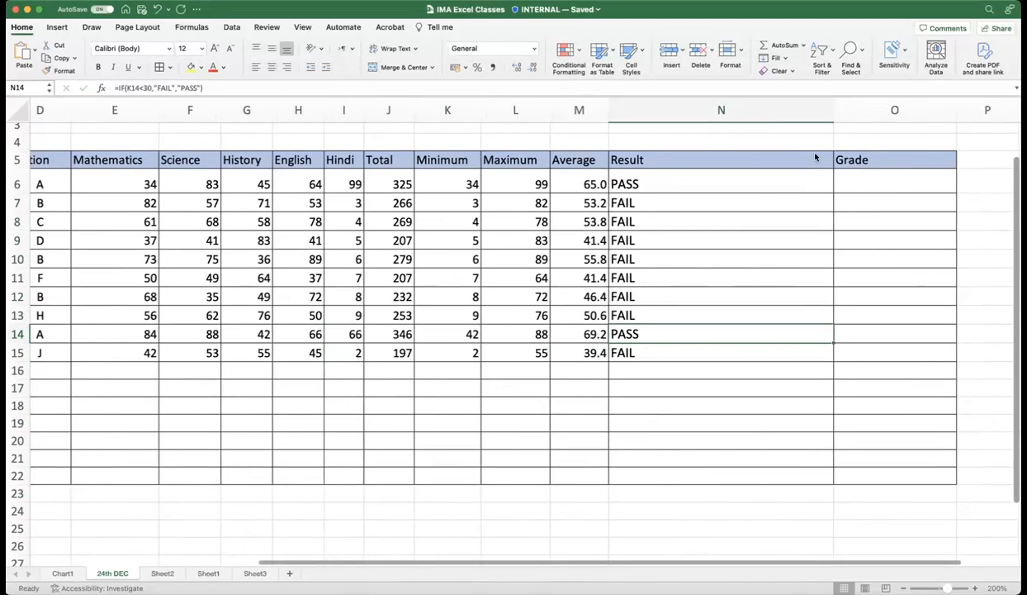
{"action": "left_click_drag", "start_coordinate": [833, 110], "coordinate": [660, 115]}
{"action": "left_click", "coordinate": [617, 182]}
{"action": "left_click_drag", "start_coordinate": [214, 88], "coordinate": [114, 87]}
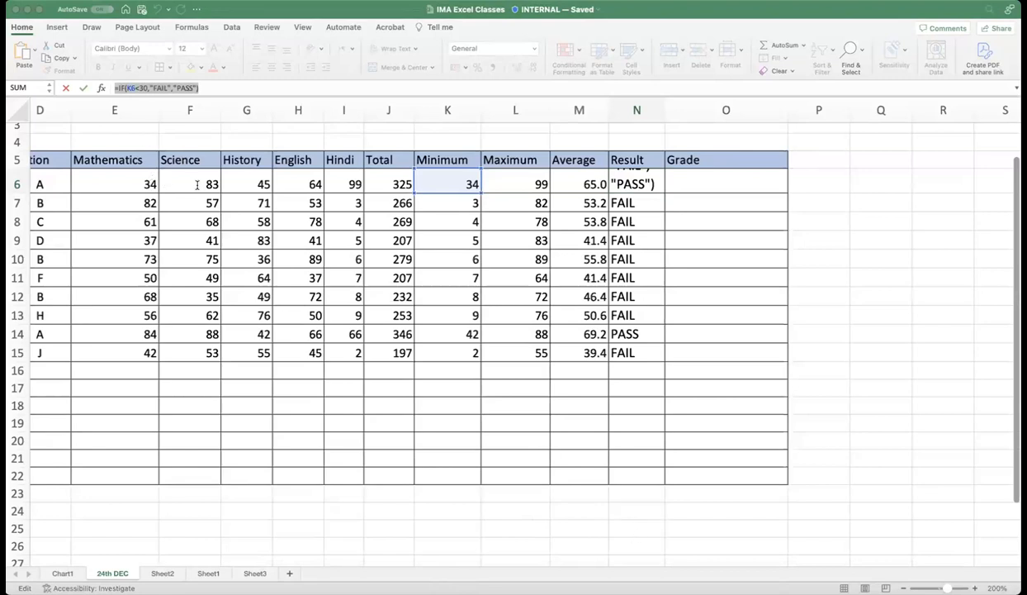
{"action": "left_click", "coordinate": [710, 383]}
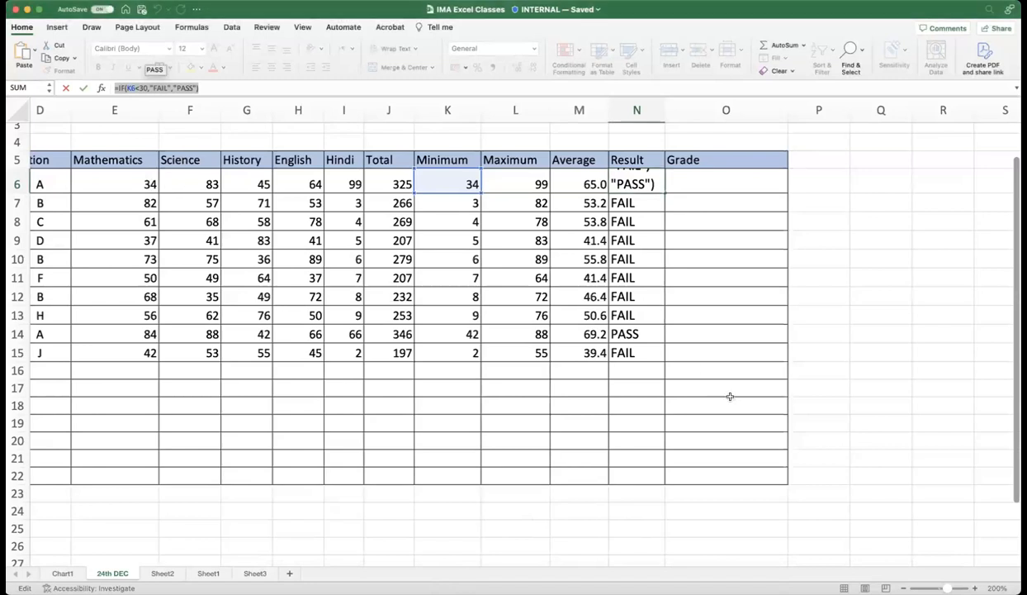
{"action": "scroll", "coordinate": [718, 392], "scroll_direction": "left", "scroll_amount": 1}
{"action": "left_click", "coordinate": [686, 389]}
{"action": "key", "text": "Escape"}
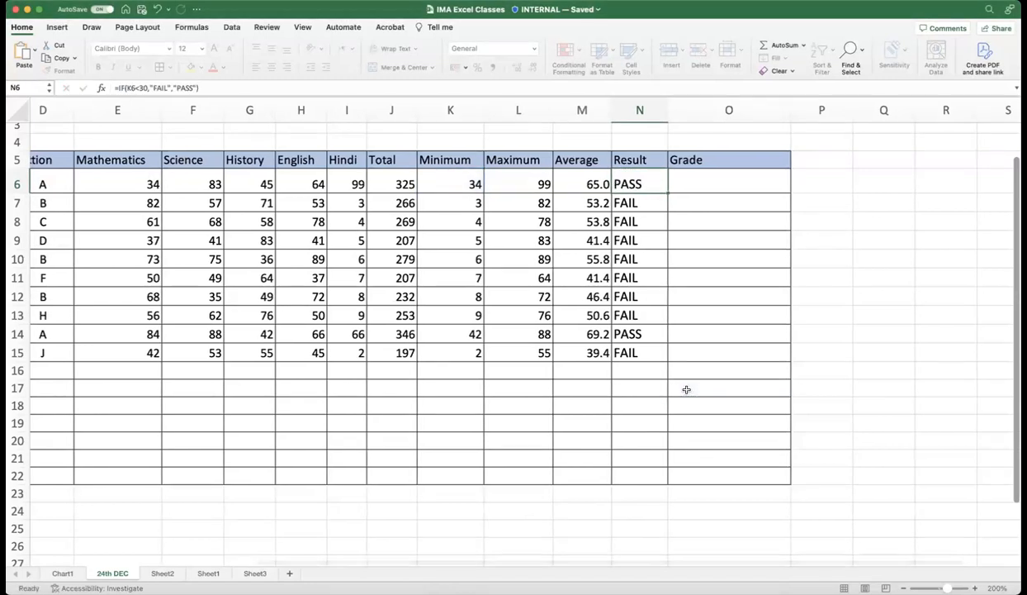
{"action": "left_click", "coordinate": [693, 373]}
{"action": "scroll", "coordinate": [702, 371], "scroll_direction": "up", "scroll_amount": 1}
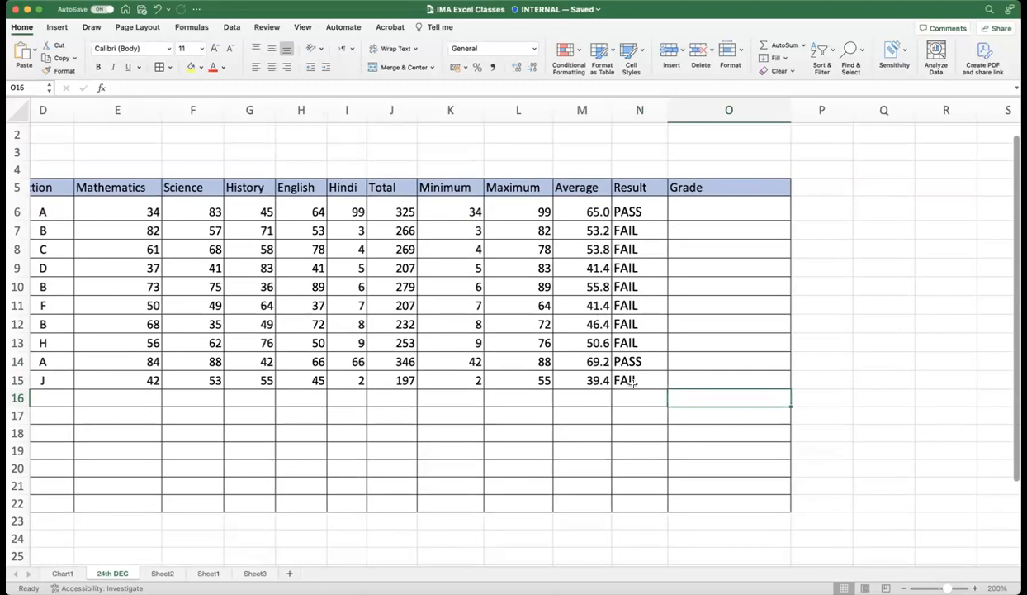
{"action": "scroll", "coordinate": [632, 381], "scroll_direction": "up", "scroll_amount": 1}
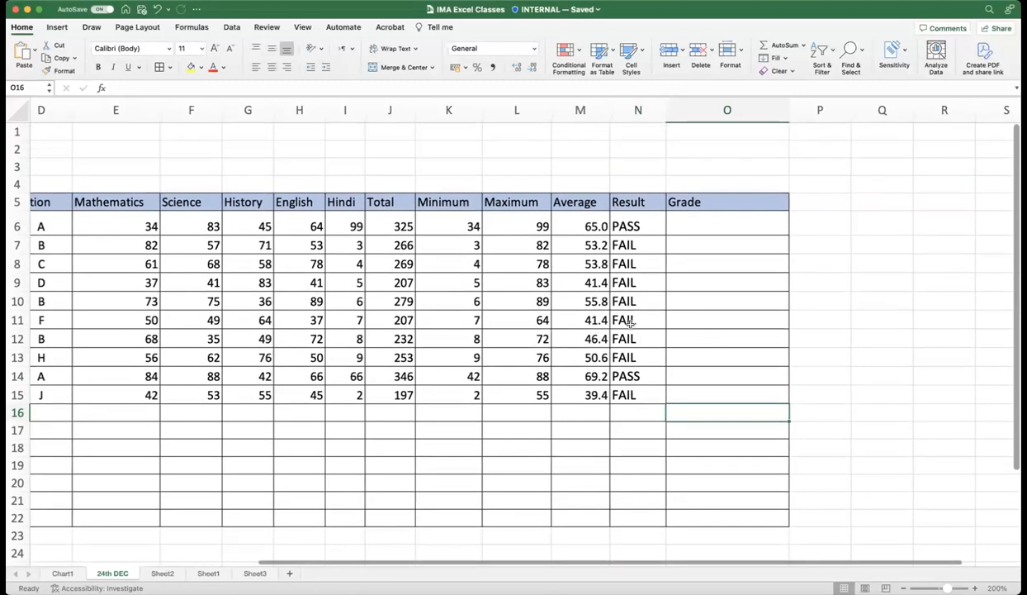
{"action": "scroll", "coordinate": [629, 321], "scroll_direction": "right", "scroll_amount": 1}
{"action": "scroll", "coordinate": [629, 321], "scroll_direction": "right", "scroll_amount": 1}
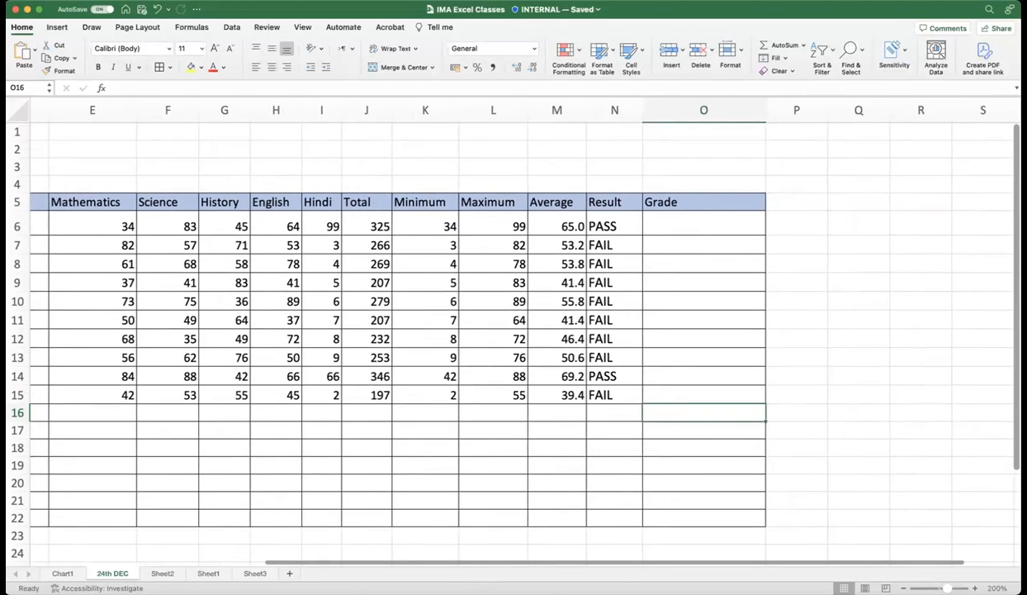
{"action": "key", "text": "super+Tab"}
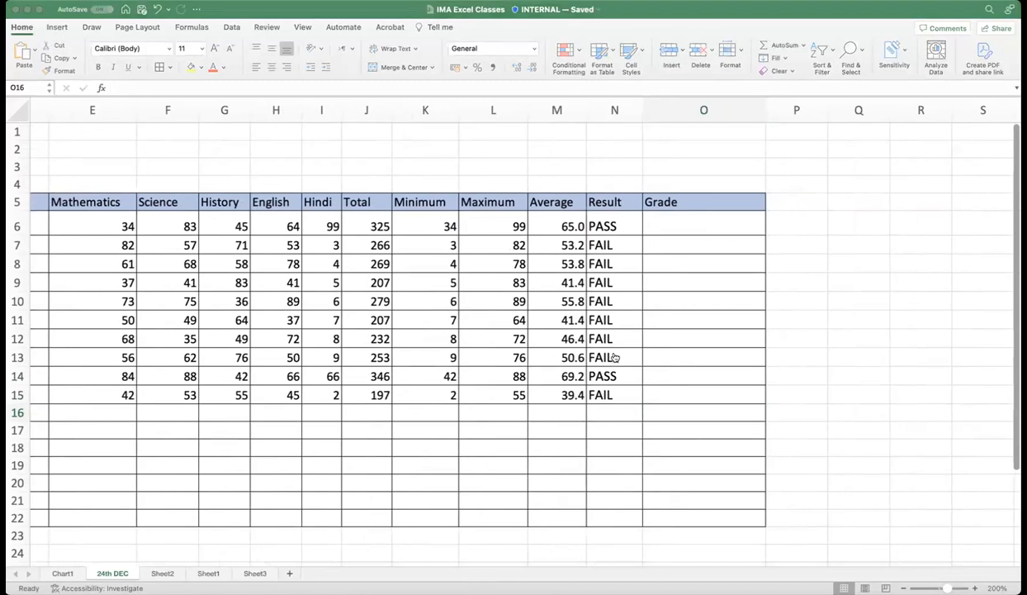
{"action": "left_click", "coordinate": [663, 225]}
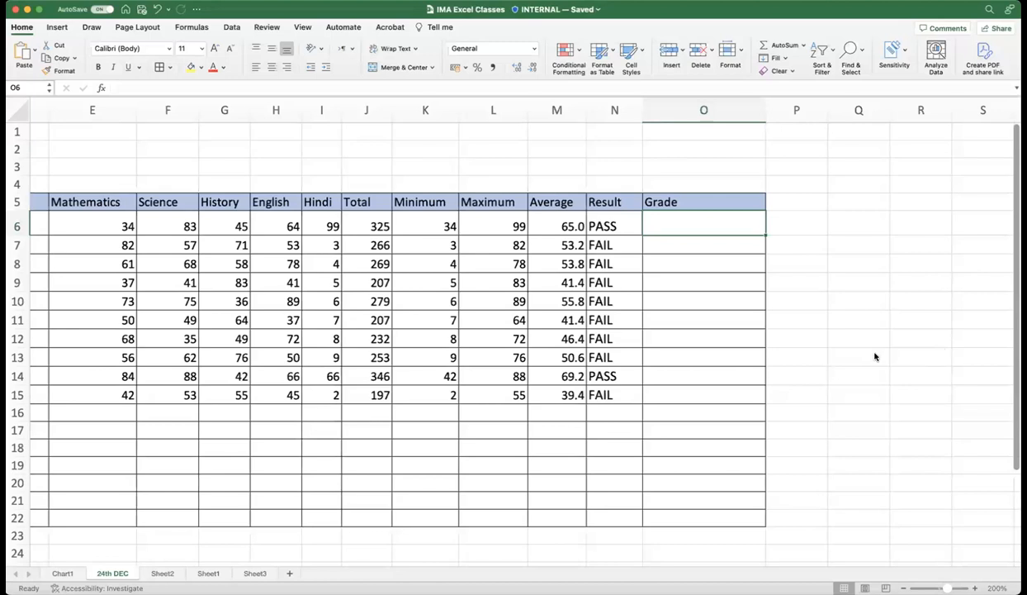
{"action": "left_click", "coordinate": [707, 351]}
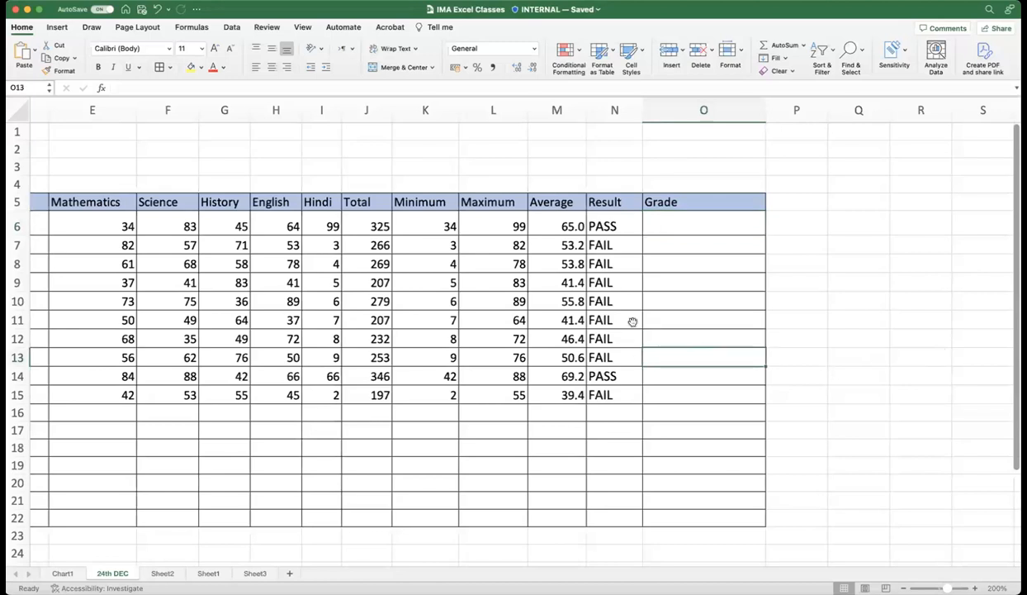
{"action": "scroll", "coordinate": [601, 220], "scroll_direction": "left", "scroll_amount": 1}
{"action": "left_click_drag", "start_coordinate": [601, 219], "coordinate": [614, 394]}
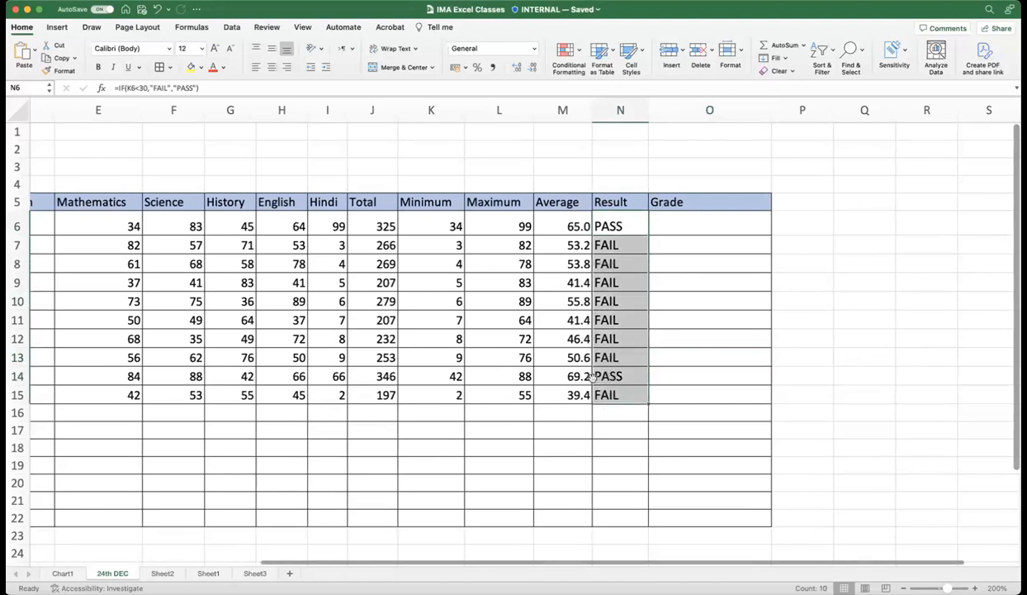
{"action": "left_click", "coordinate": [656, 303]}
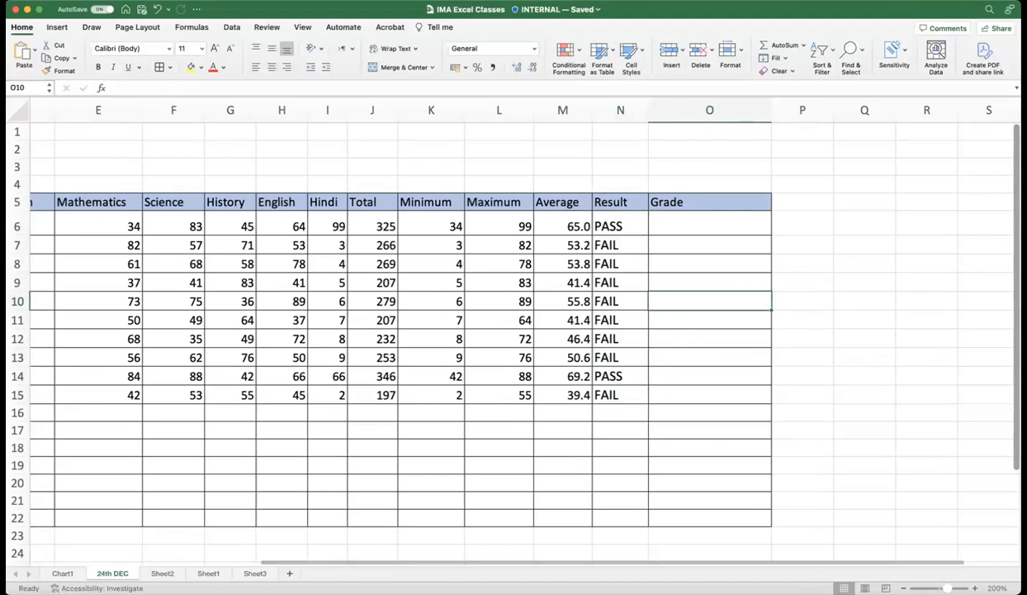
{"action": "scroll", "coordinate": [677, 394], "scroll_direction": "right", "scroll_amount": 2}
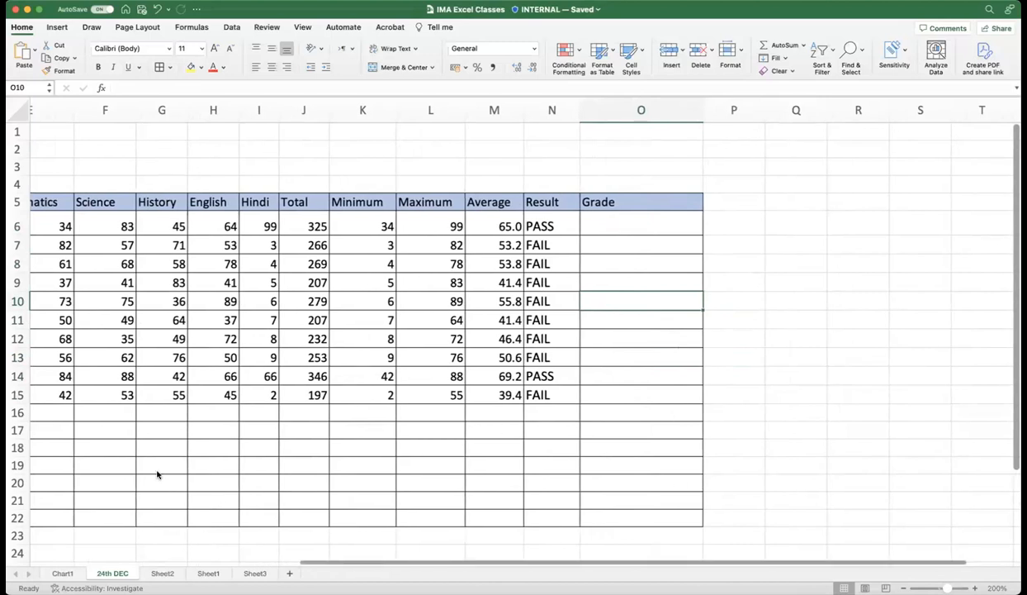
{"action": "left_click", "coordinate": [601, 564]}
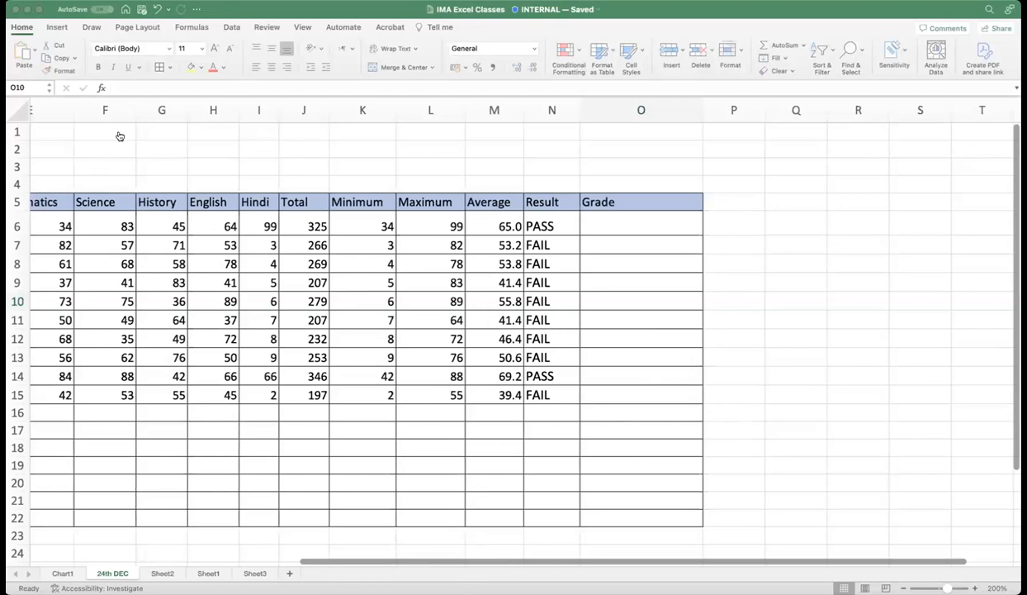
{"action": "left_click", "coordinate": [766, 470]}
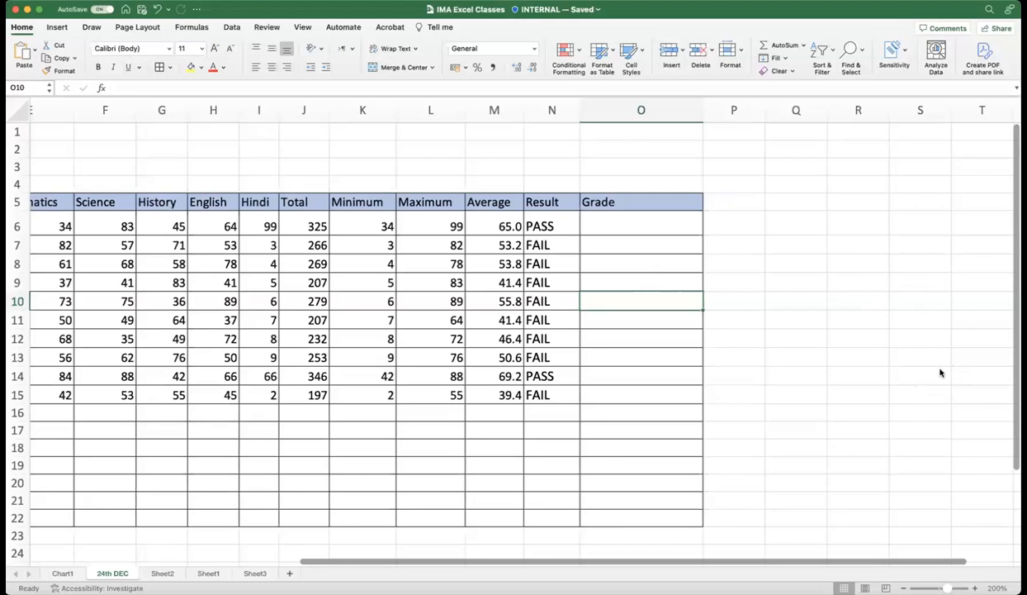
Step: Highlight the results in N6:N15 that are equal to cell $N$6 using a conditional formatting rule with light red fill and dark red text
{"action": "scroll", "coordinate": [559, 223], "scroll_direction": "left", "scroll_amount": 1}
{"action": "left_click", "coordinate": [560, 224]}
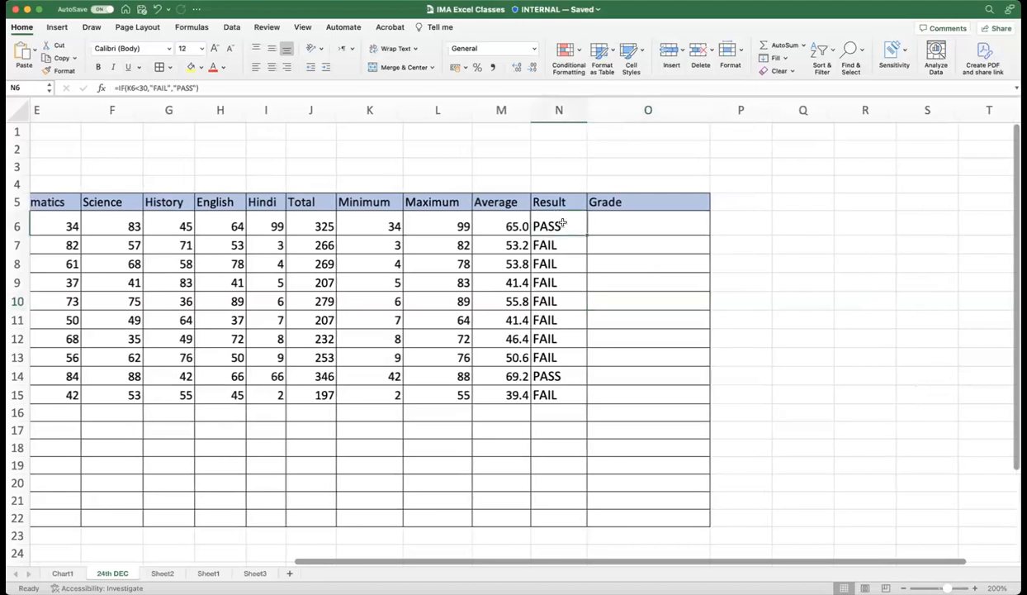
{"action": "left_click_drag", "start_coordinate": [563, 224], "coordinate": [552, 379]}
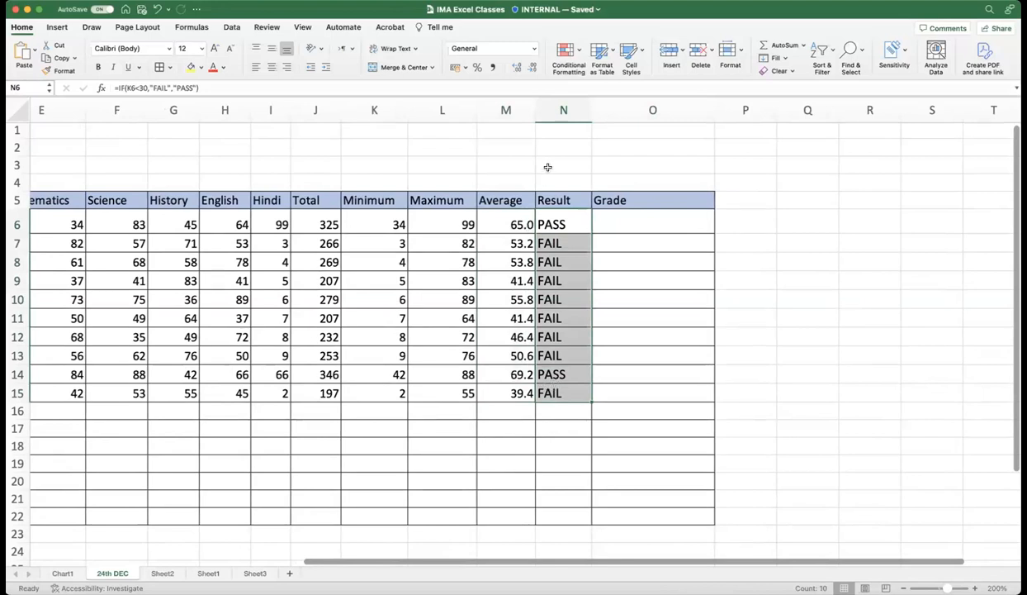
{"action": "left_click", "coordinate": [571, 62]}
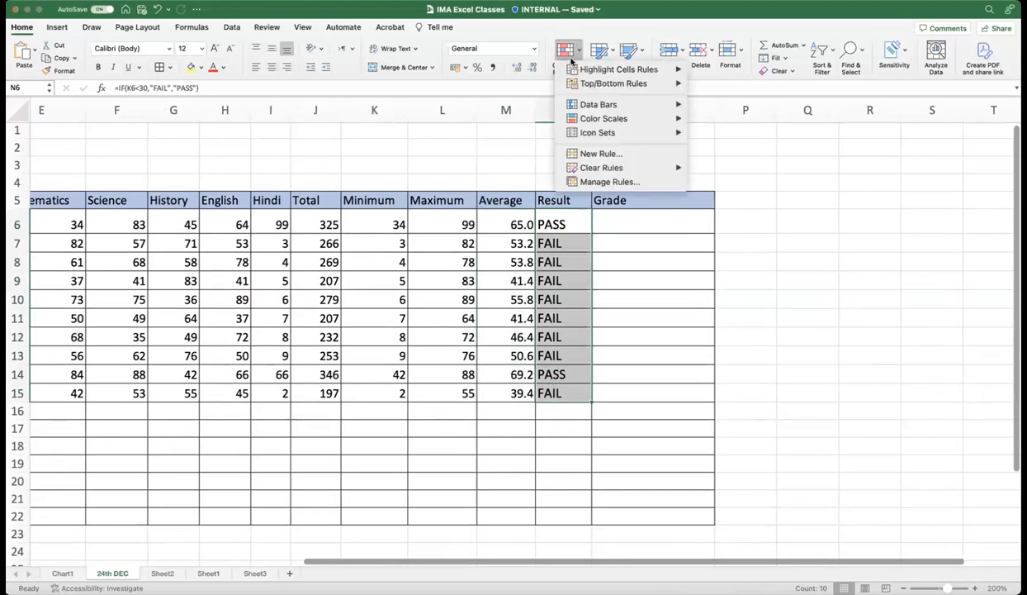
{"action": "mouse_move", "coordinate": [635, 71]}
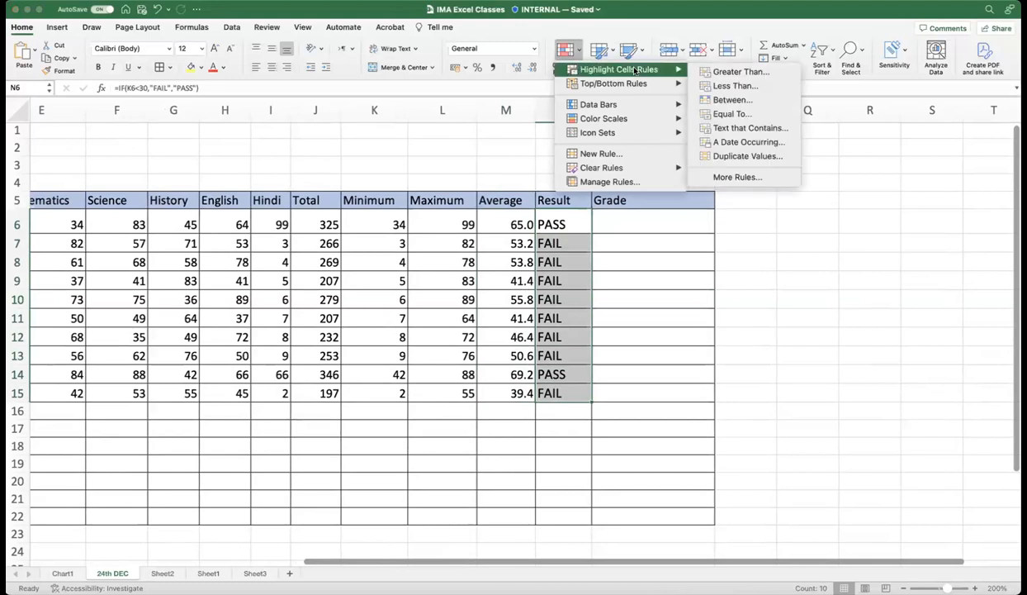
{"action": "left_click", "coordinate": [746, 115]}
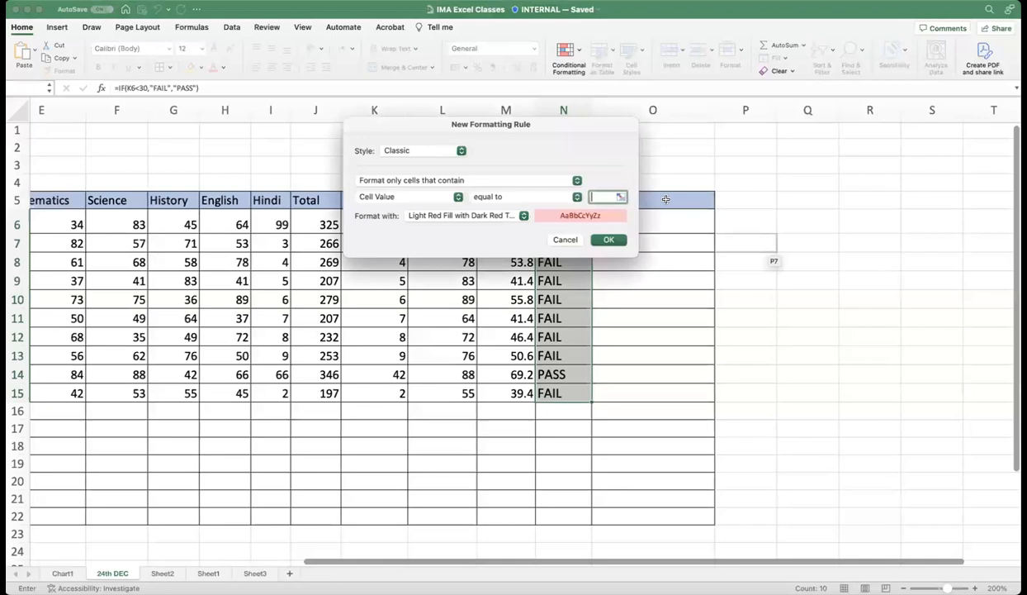
{"action": "left_click_drag", "start_coordinate": [596, 135], "coordinate": [571, 37]}
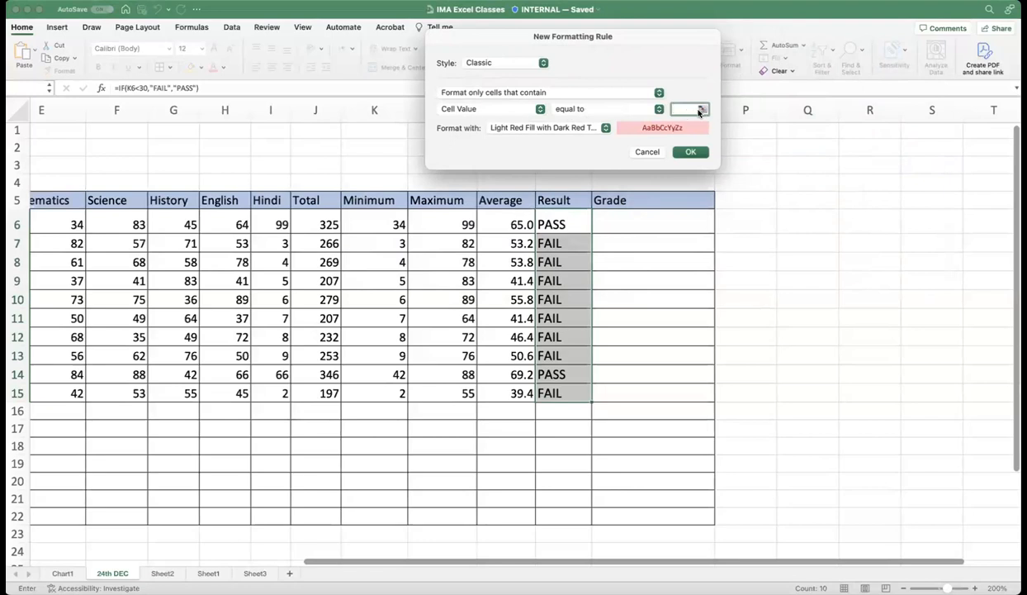
{"action": "left_click", "coordinate": [701, 109]}
{"action": "left_click", "coordinate": [561, 223]}
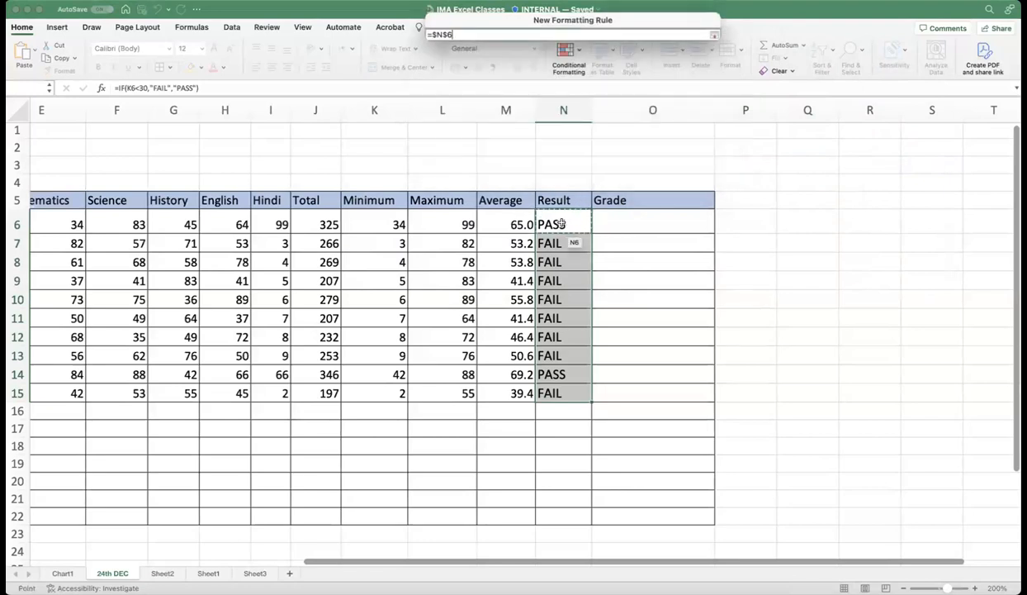
{"action": "key", "text": "Return"}
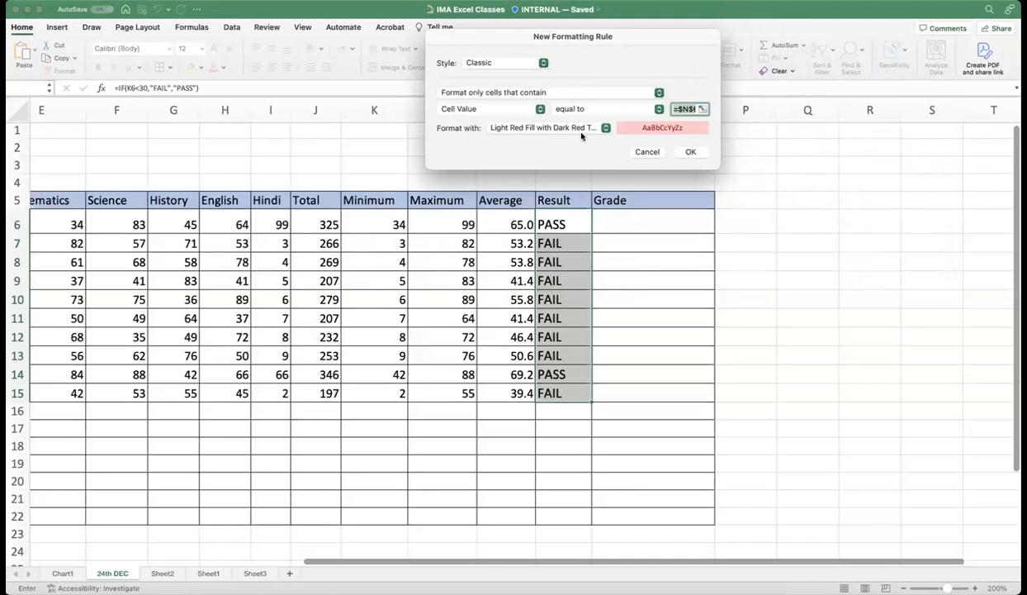
{"action": "left_click", "coordinate": [690, 153]}
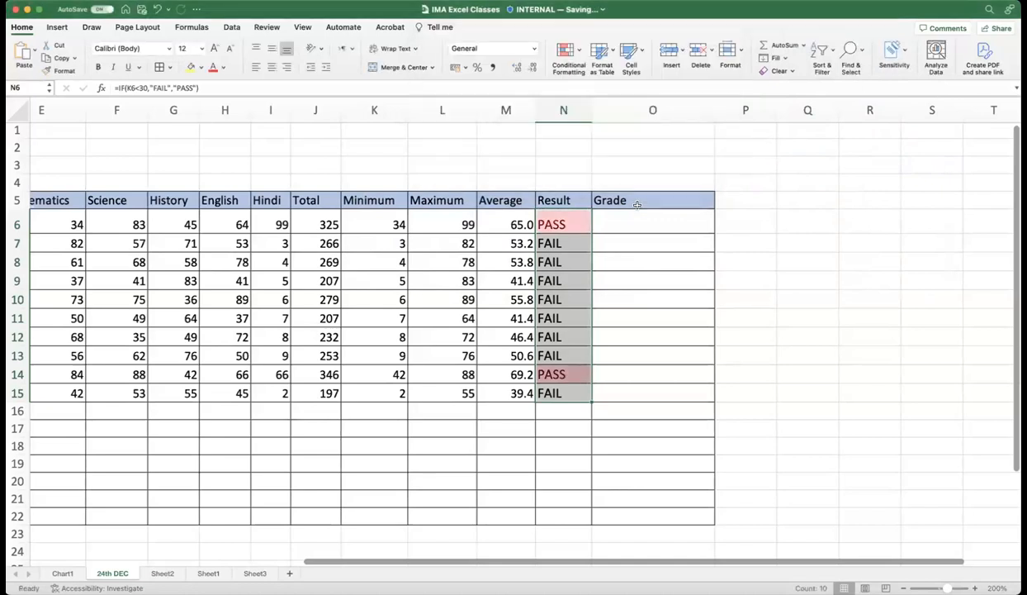
{"action": "left_click", "coordinate": [651, 334]}
Step: Add a conditional formatting rule to N6 for cell values equal to $N$6, using green fill with dark green text
{"action": "left_click", "coordinate": [564, 225]}
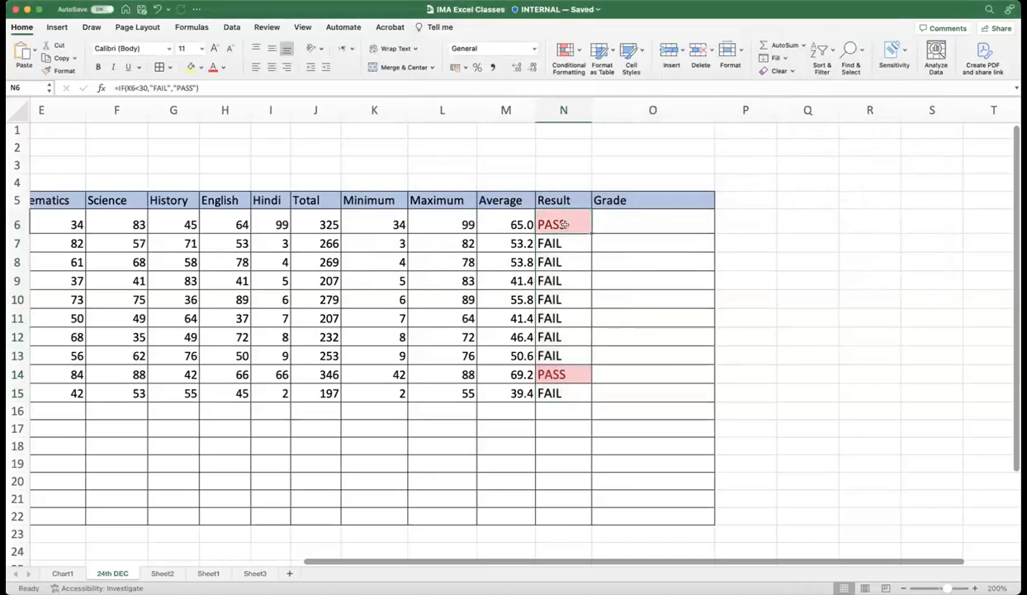
{"action": "left_click", "coordinate": [569, 55]}
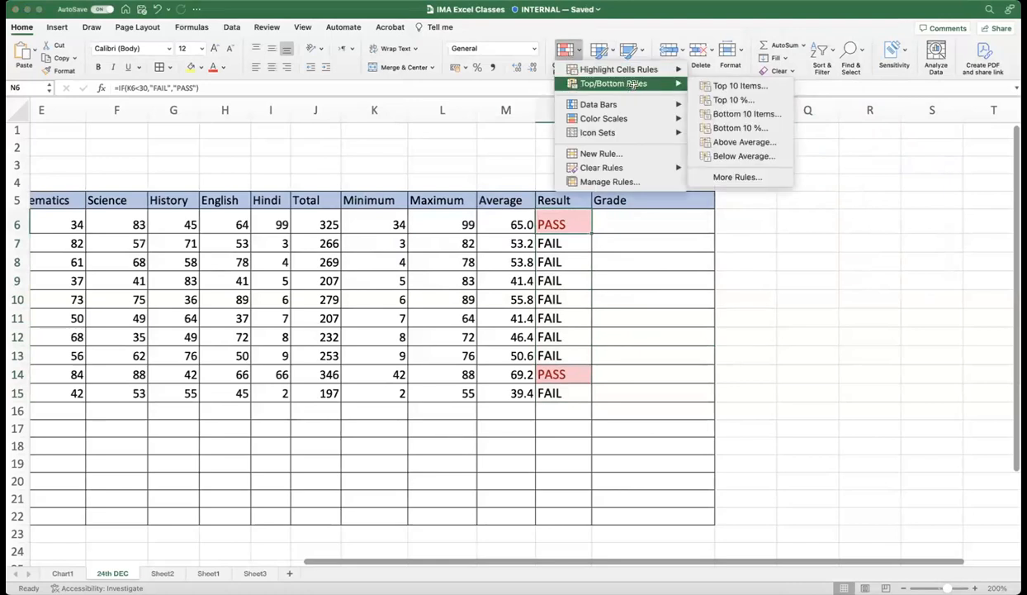
{"action": "mouse_move", "coordinate": [606, 68]}
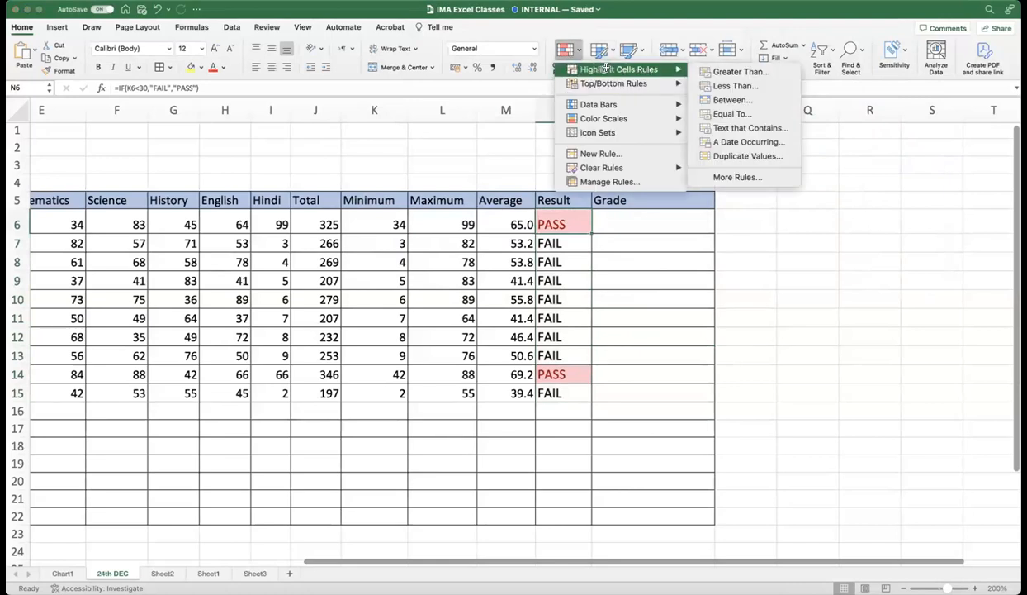
{"action": "left_click", "coordinate": [732, 113]}
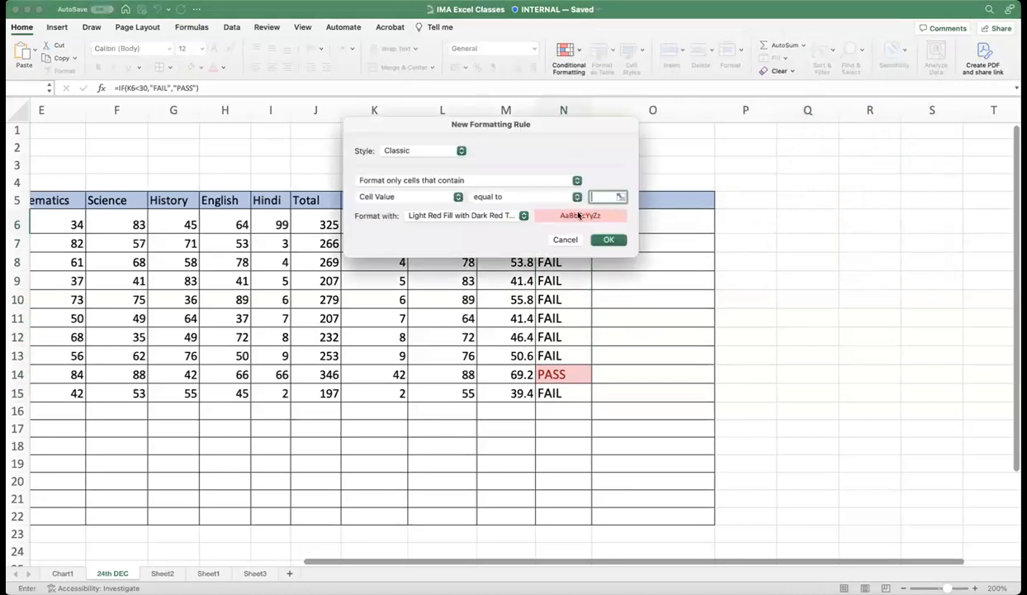
{"action": "left_click", "coordinate": [523, 216]}
{"action": "left_click", "coordinate": [470, 242]}
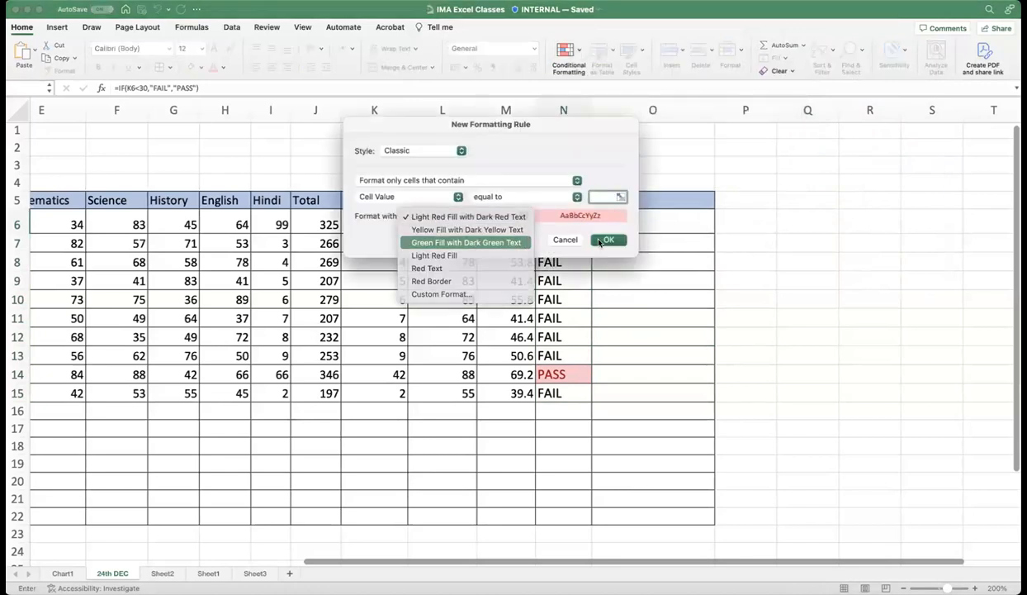
{"action": "left_click", "coordinate": [609, 240]}
{"action": "left_click", "coordinate": [474, 265]}
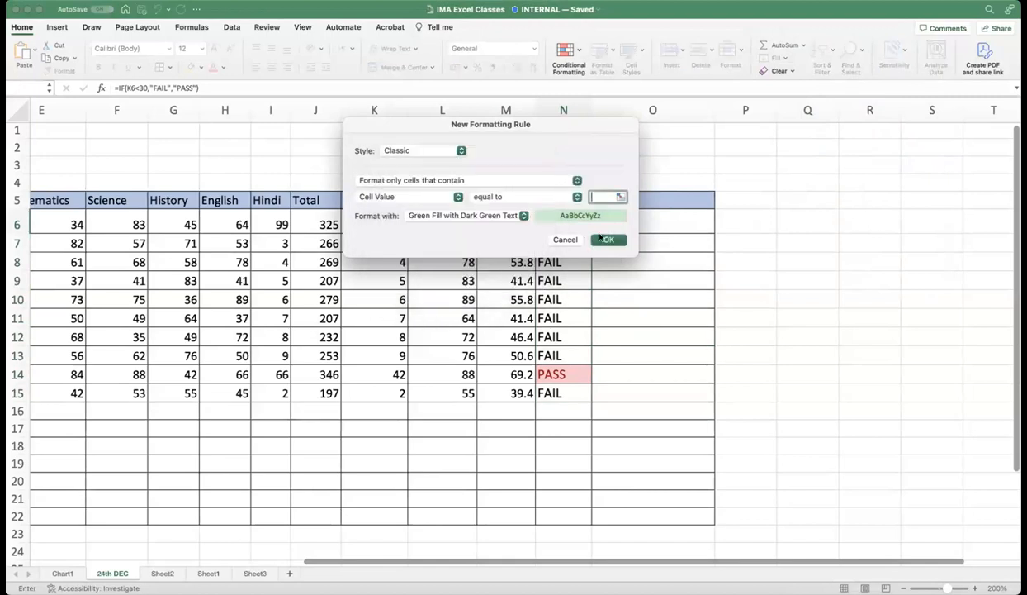
{"action": "left_click", "coordinate": [605, 240]}
{"action": "left_click", "coordinate": [479, 263]}
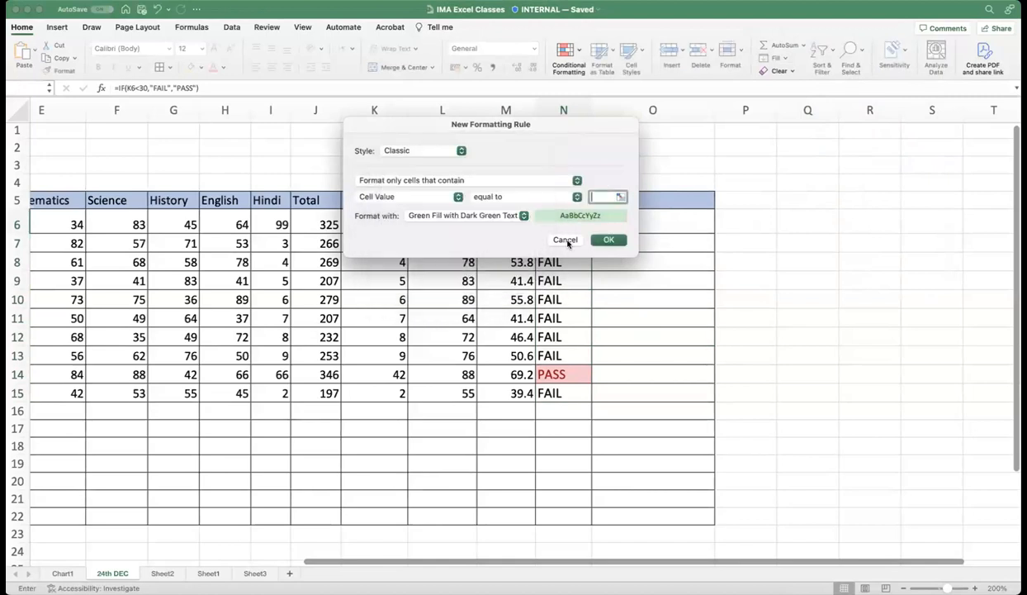
{"action": "left_click", "coordinate": [620, 197]}
{"action": "left_click", "coordinate": [552, 224]}
{"action": "key", "text": "Return"}
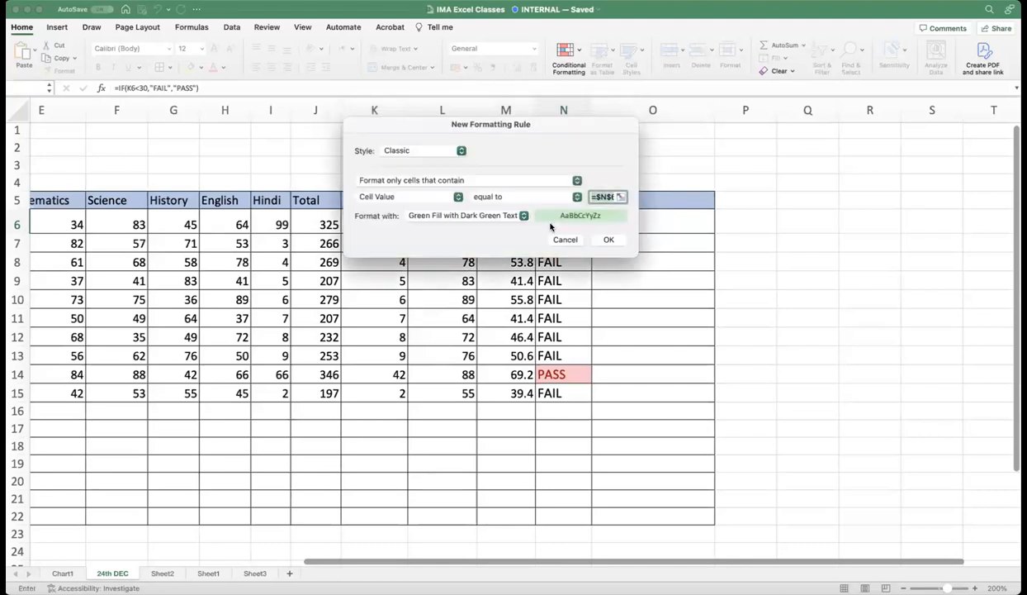
{"action": "left_click", "coordinate": [608, 238]}
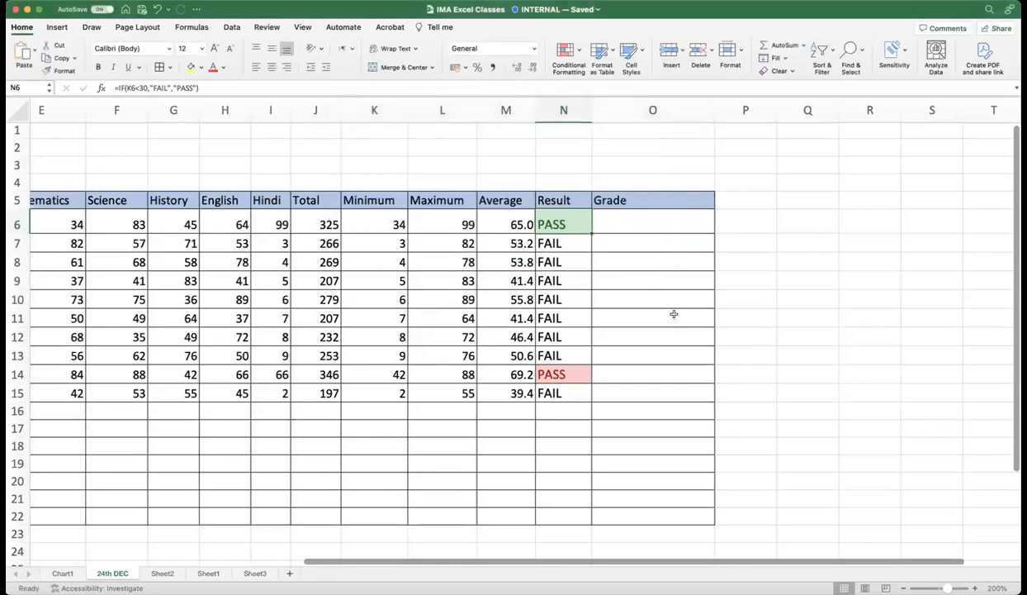
Step: Fill the green-formatted result from N6 down through N15
{"action": "left_click", "coordinate": [673, 314]}
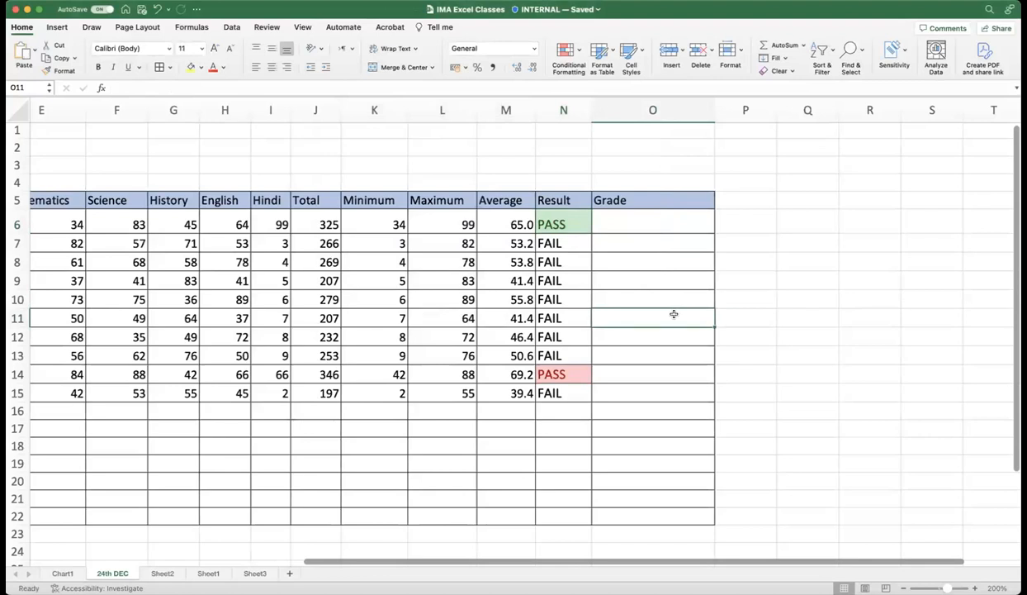
{"action": "left_click", "coordinate": [565, 224]}
{"action": "left_click_drag", "start_coordinate": [589, 233], "coordinate": [628, 400]}
{"action": "left_click", "coordinate": [684, 357]}
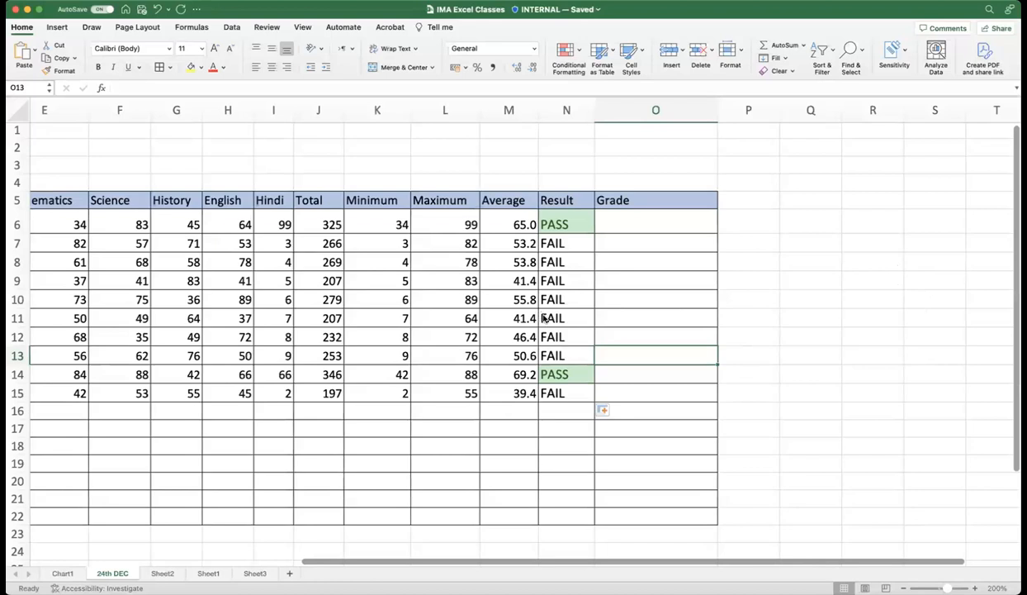
{"action": "scroll", "coordinate": [685, 360], "scroll_direction": "down", "scroll_amount": 4}
{"action": "left_click", "coordinate": [679, 363]}
{"action": "scroll", "coordinate": [677, 351], "scroll_direction": "up", "scroll_amount": 4}
{"action": "scroll", "coordinate": [677, 349], "scroll_direction": "down", "scroll_amount": 2}
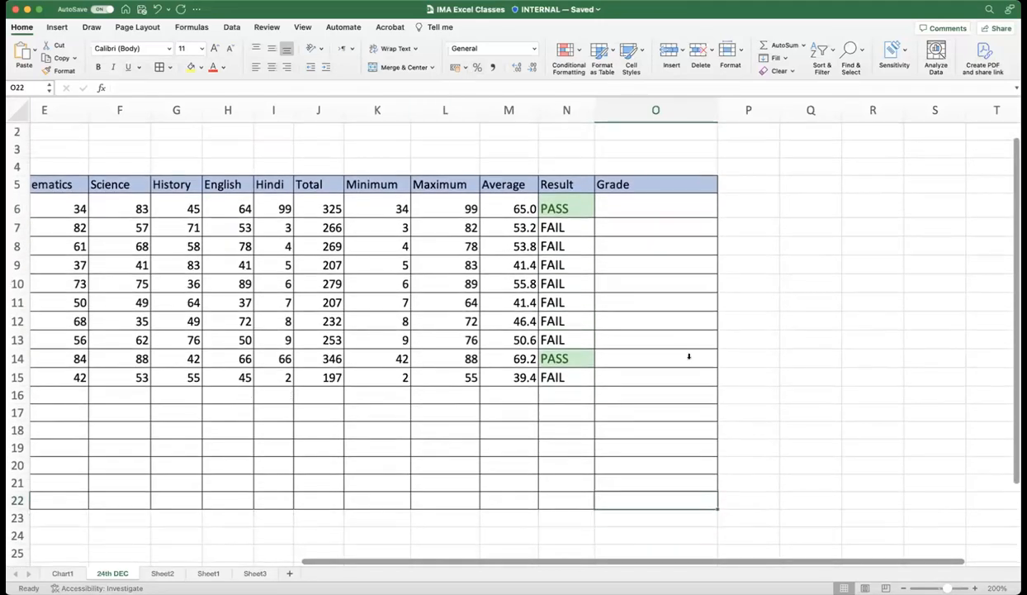
{"action": "left_click", "coordinate": [677, 394]}
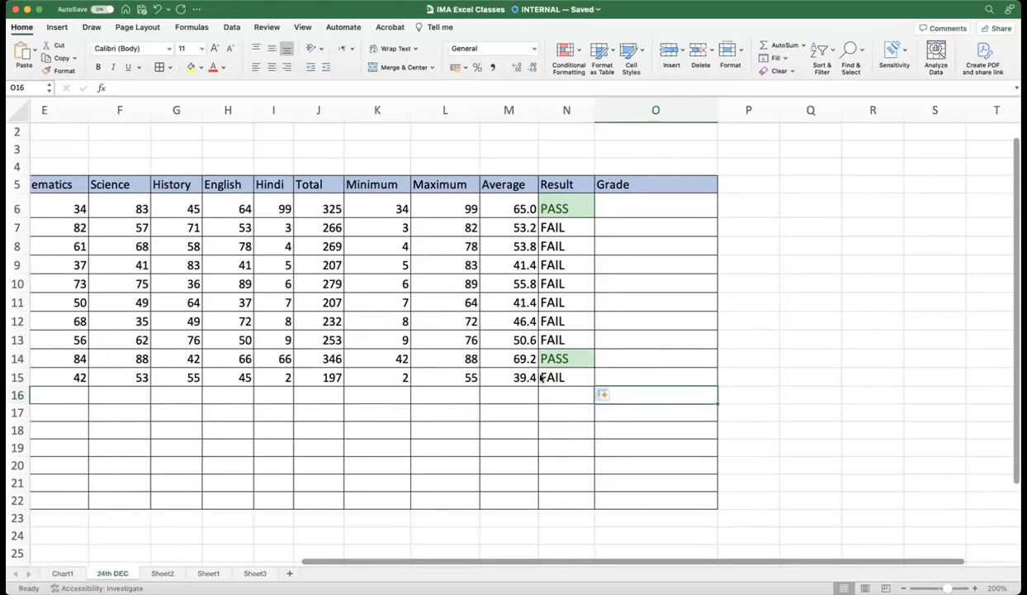
{"action": "left_click", "coordinate": [673, 337]}
{"action": "scroll", "coordinate": [627, 248], "scroll_direction": "down", "scroll_amount": 2}
{"action": "scroll", "coordinate": [585, 169], "scroll_direction": "down", "scroll_amount": 1}
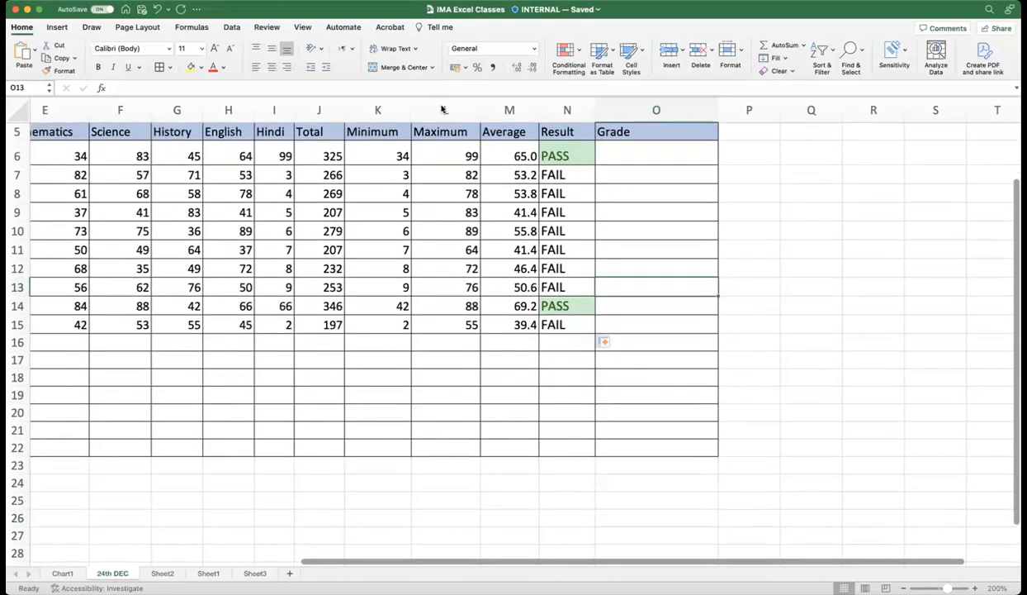
{"action": "left_click", "coordinate": [576, 156]}
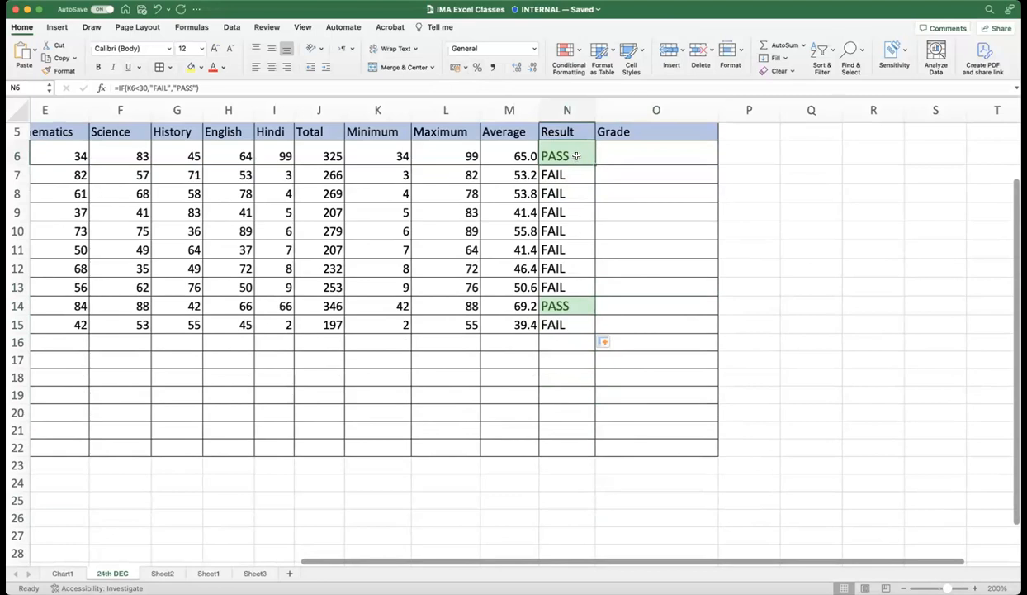
{"action": "left_click_drag", "start_coordinate": [577, 156], "coordinate": [580, 324]}
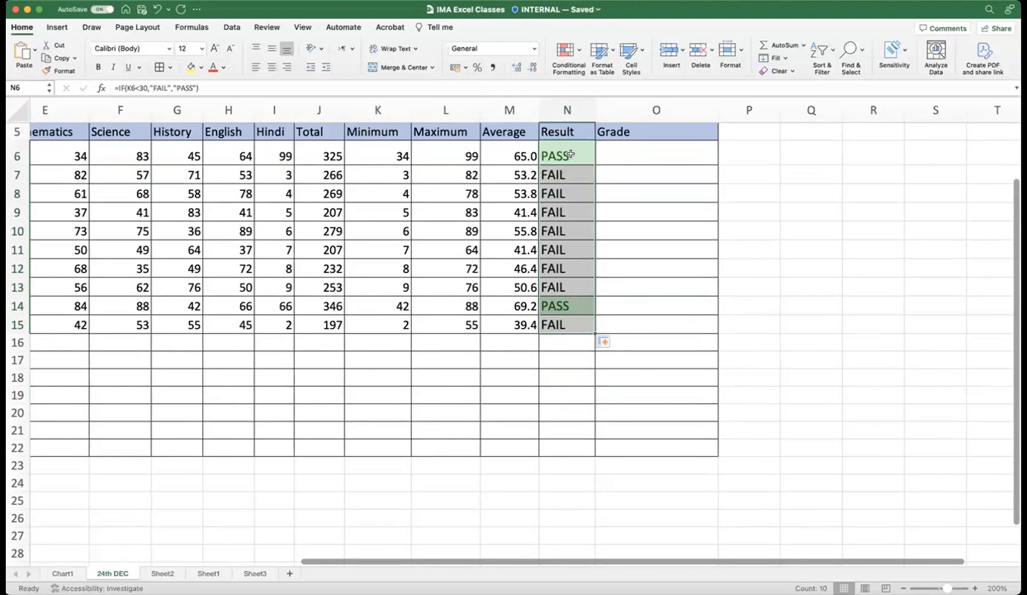
{"action": "left_click", "coordinate": [568, 53]}
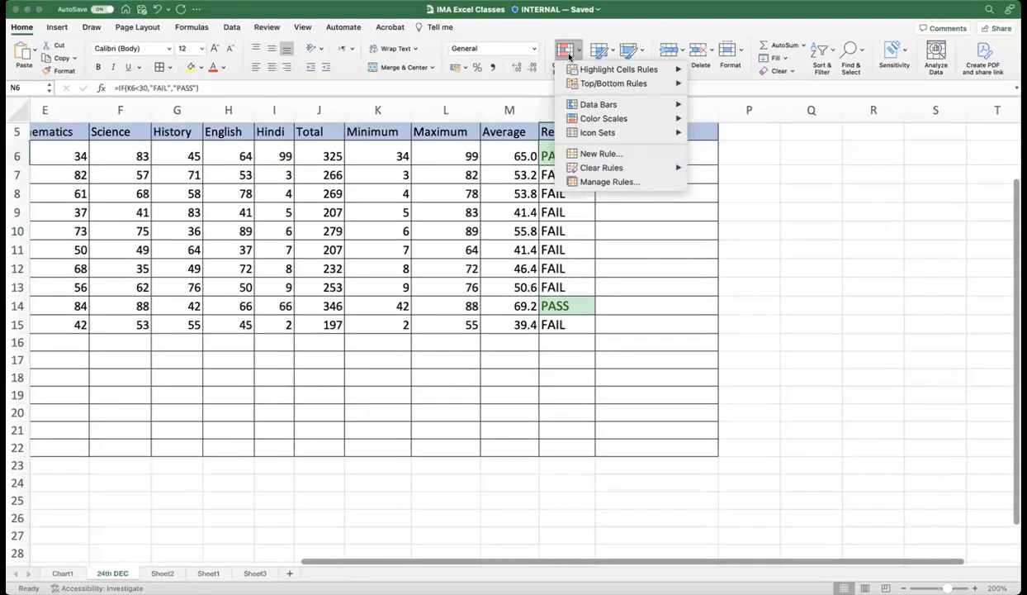
{"action": "left_click", "coordinate": [568, 55]}
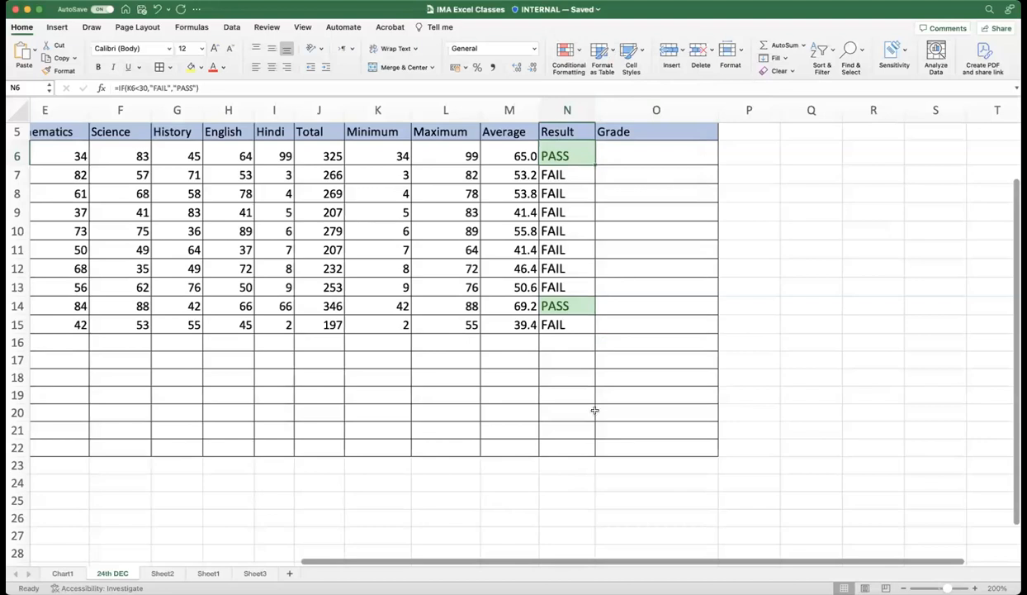
{"action": "mouse_move", "coordinate": [577, 33]}
{"action": "left_mouse_down"}
{"action": "mouse_move", "coordinate": [546, 81]}
{"action": "mouse_move", "coordinate": [551, 30]}
{"action": "mouse_move", "coordinate": [588, 96]}
{"action": "mouse_move", "coordinate": [536, 44]}
{"action": "mouse_move", "coordinate": [580, 65]}
{"action": "mouse_move", "coordinate": [528, 58]}
{"action": "mouse_move", "coordinate": [570, 40]}
{"action": "mouse_move", "coordinate": [535, 51]}
{"action": "left_mouse_up"}
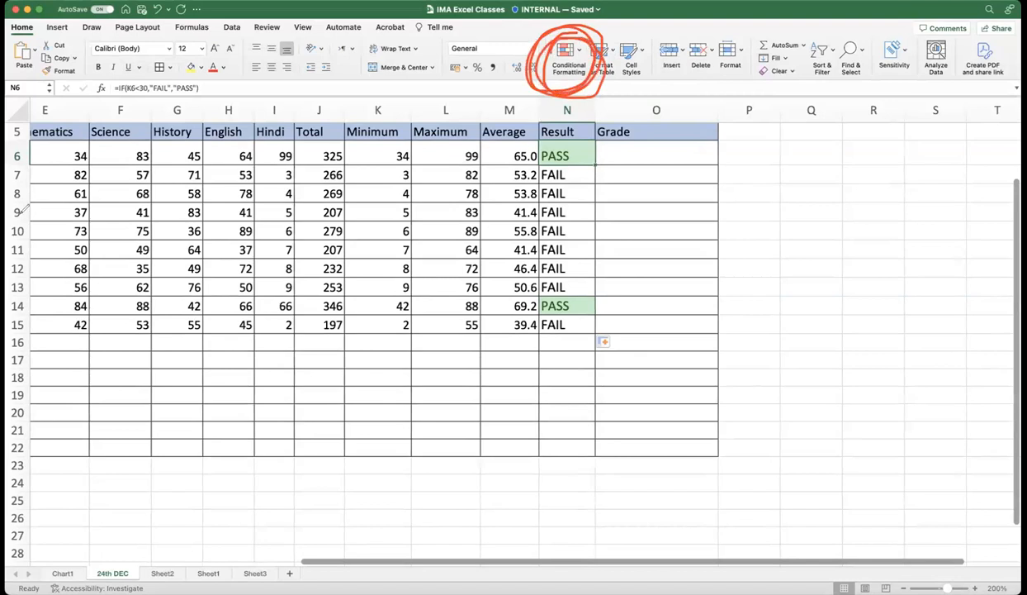
{"action": "left_click", "coordinate": [107, 461]}
{"action": "left_click", "coordinate": [74, 362]}
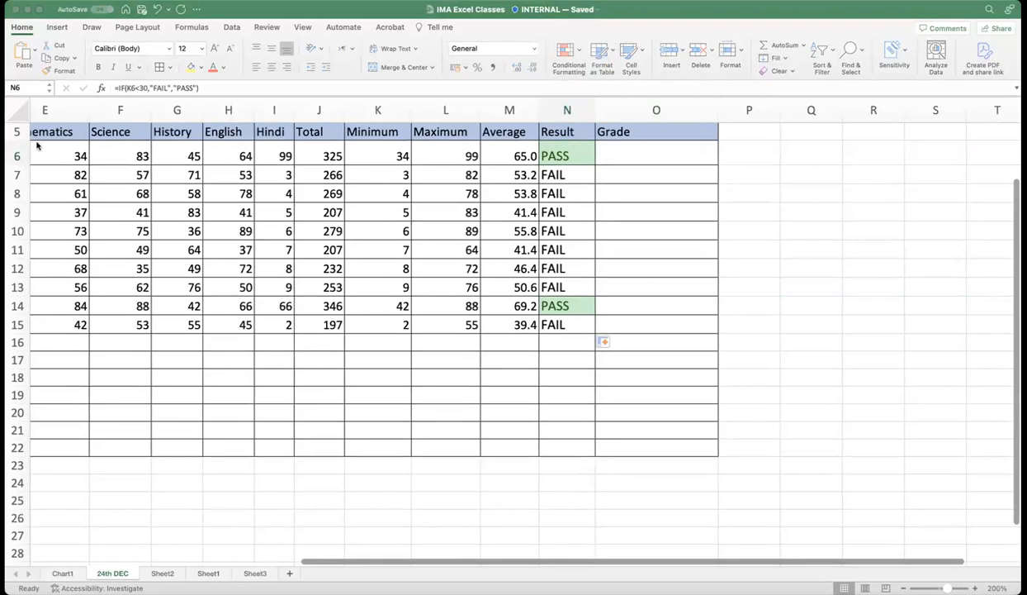
Step: Clear the conditional formatting rules from N6 and fill the unformatted result down through N15
{"action": "left_click", "coordinate": [552, 152]}
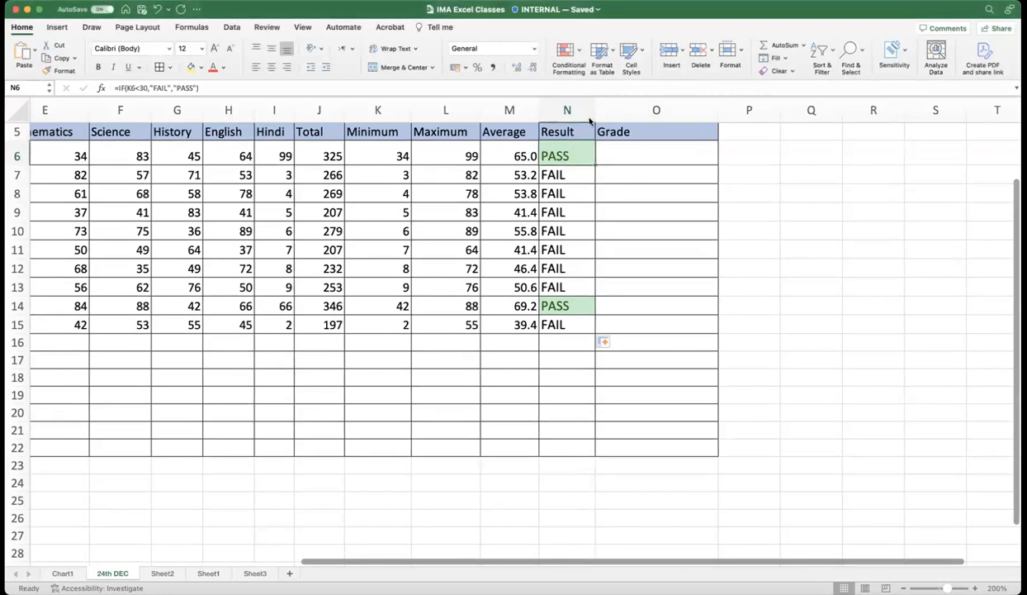
{"action": "left_click", "coordinate": [567, 51]}
{"action": "mouse_move", "coordinate": [641, 73]}
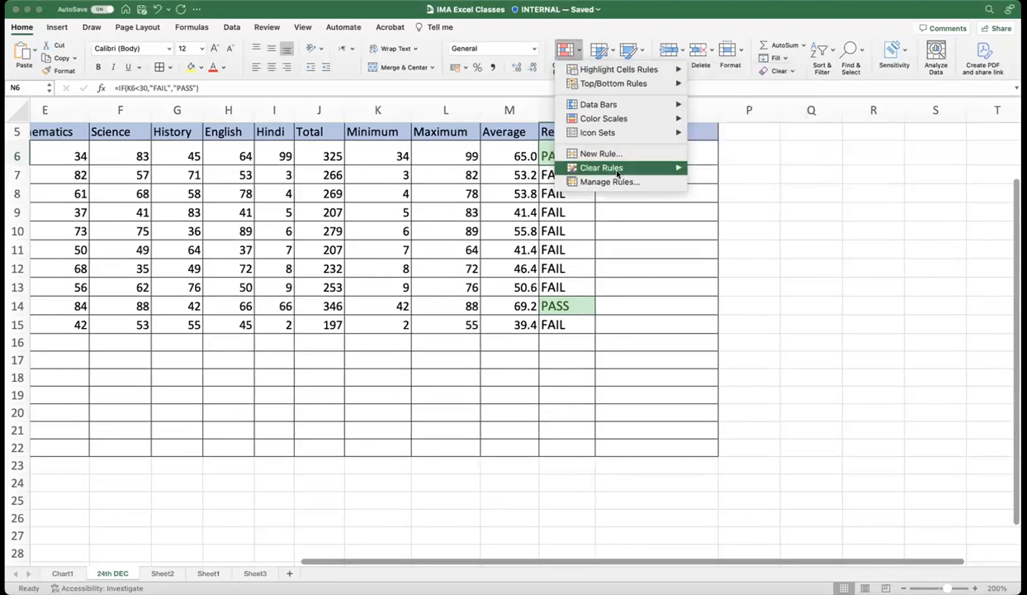
{"action": "mouse_move", "coordinate": [611, 167]}
{"action": "left_click", "coordinate": [754, 171]}
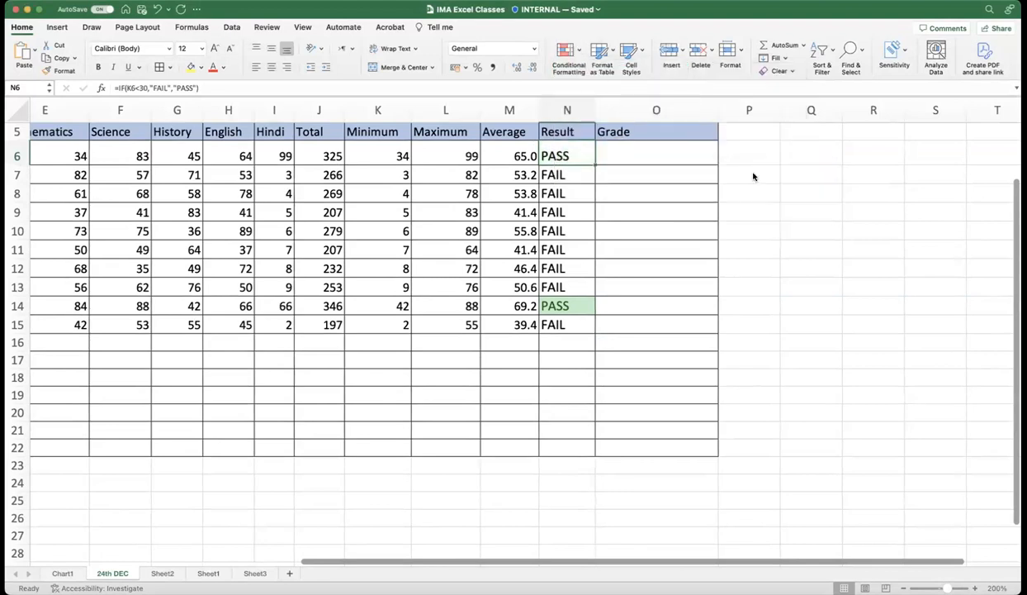
{"action": "left_click_drag", "start_coordinate": [594, 164], "coordinate": [582, 326]}
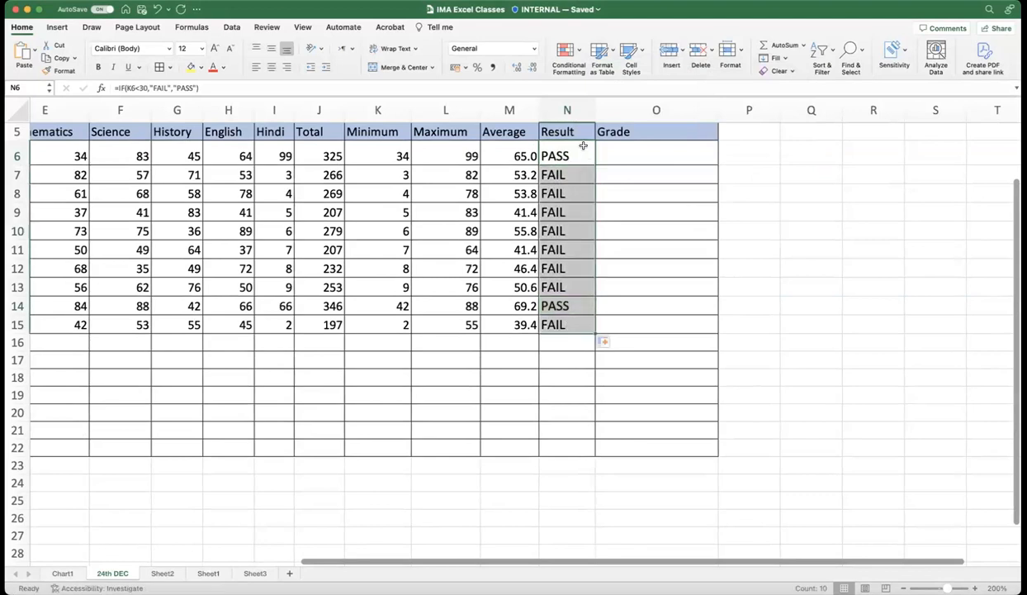
Step: Add a conditional formatting rule to N6 for text containing PASS, using green fill with dark green text
{"action": "left_click", "coordinate": [555, 154]}
{"action": "left_click", "coordinate": [568, 51]}
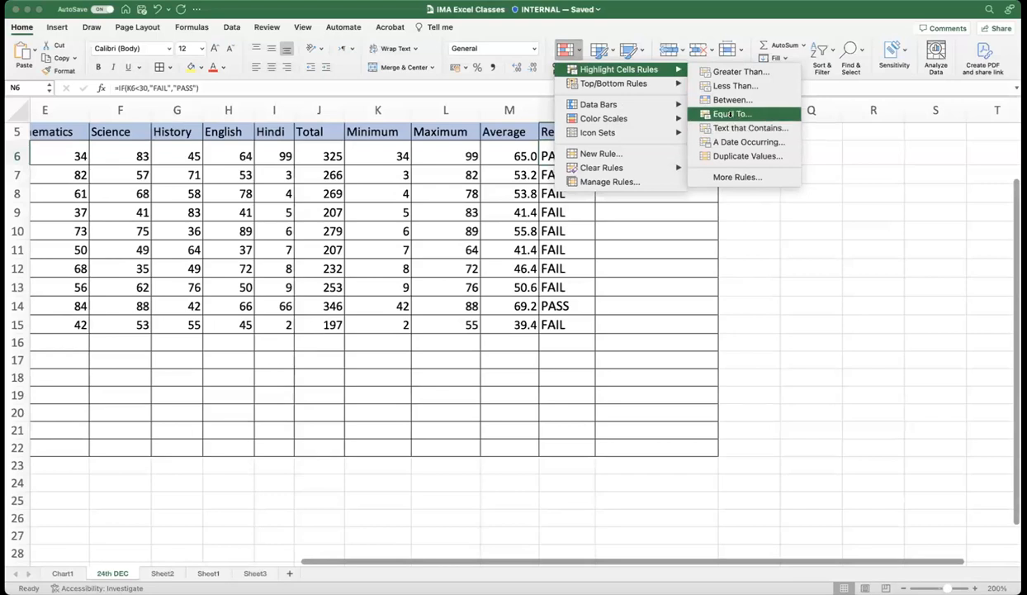
{"action": "left_click", "coordinate": [731, 128]}
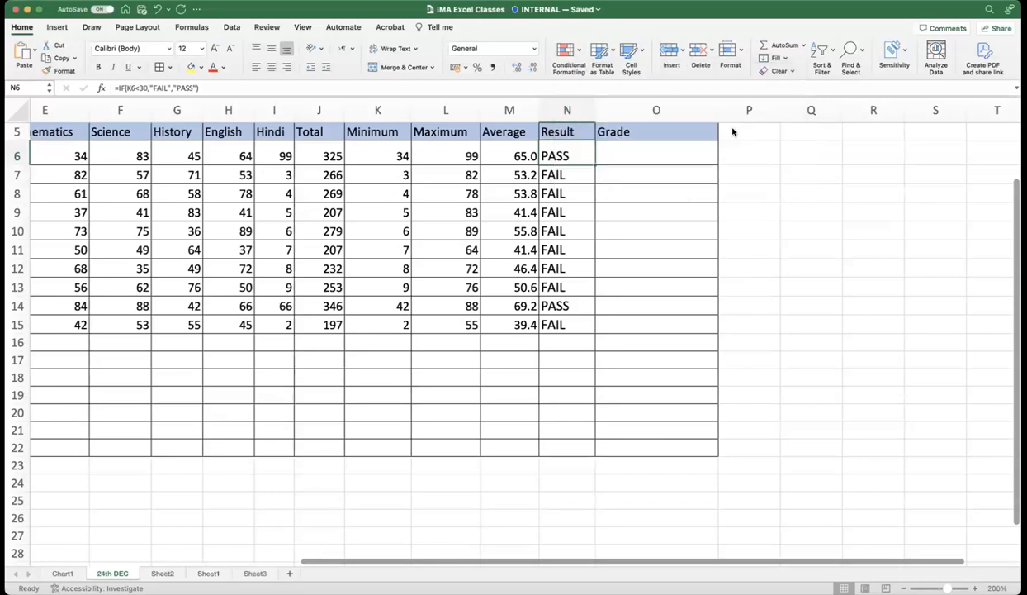
{"action": "left_click_drag", "start_coordinate": [541, 131], "coordinate": [488, 327]}
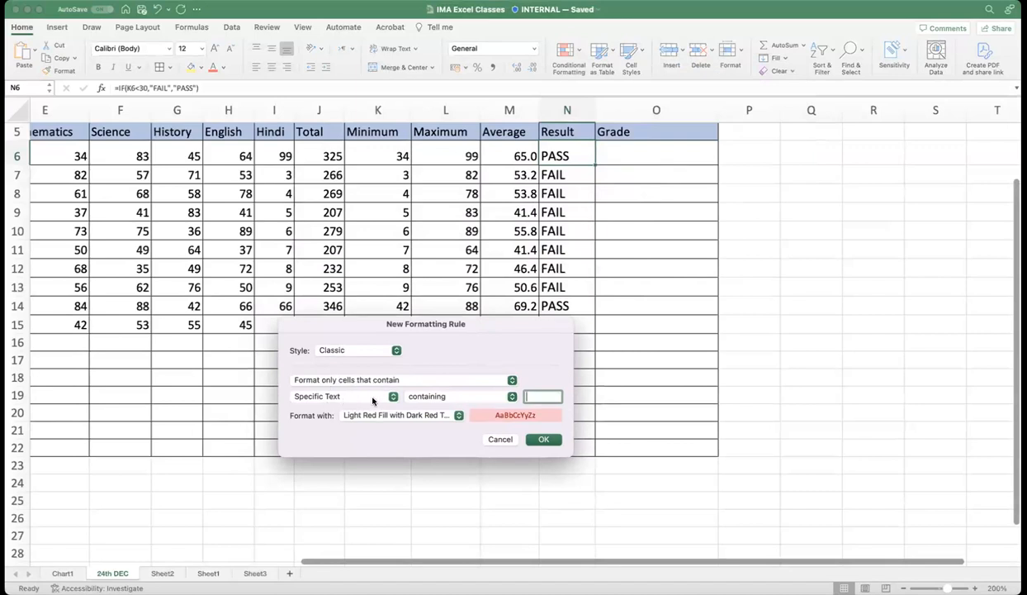
{"action": "type", "text": "PASS"}
{"action": "left_click", "coordinate": [427, 415]}
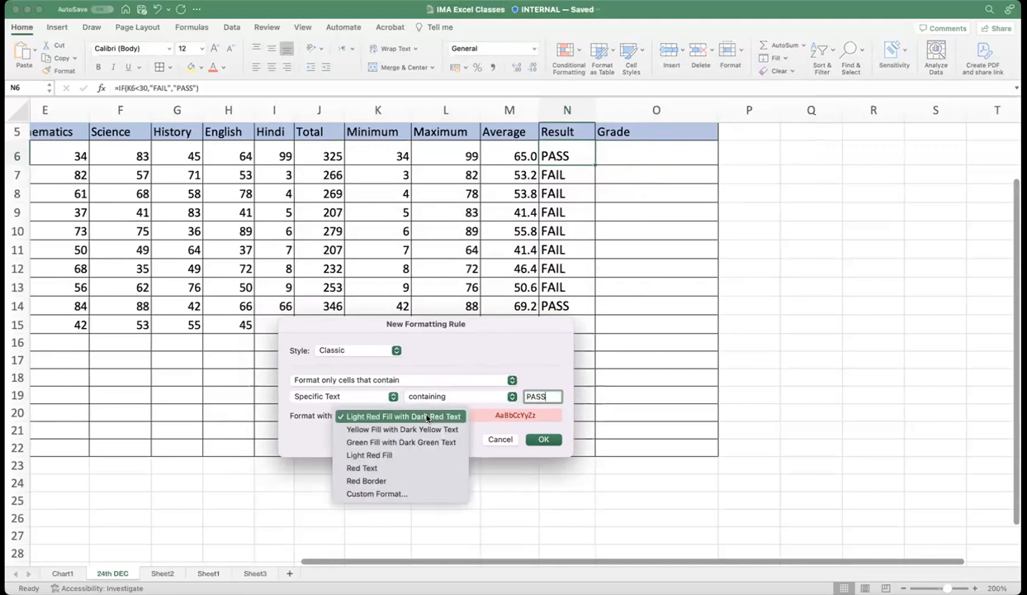
{"action": "left_click", "coordinate": [370, 443]}
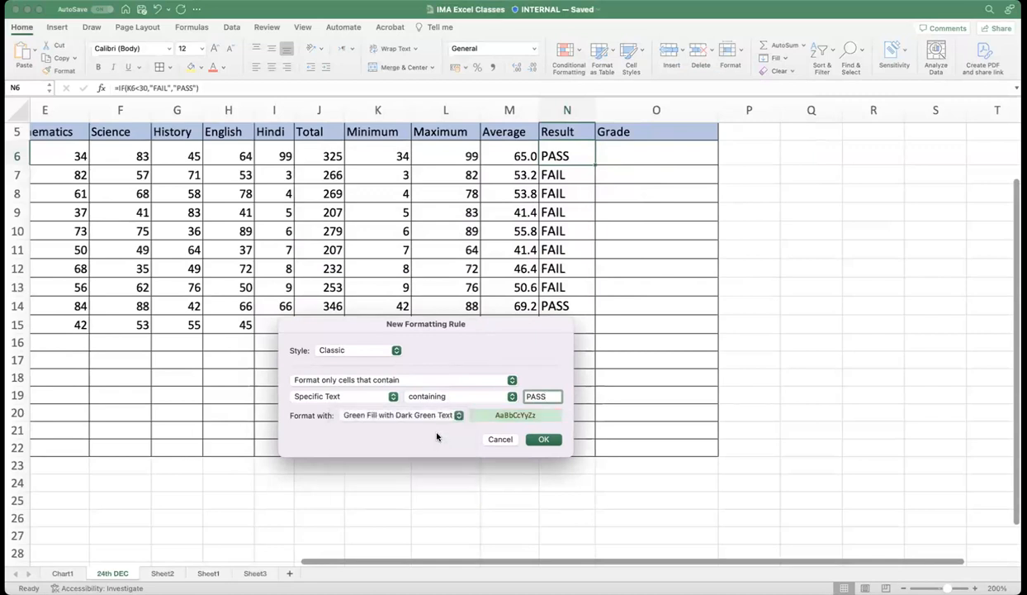
{"action": "left_click", "coordinate": [544, 439]}
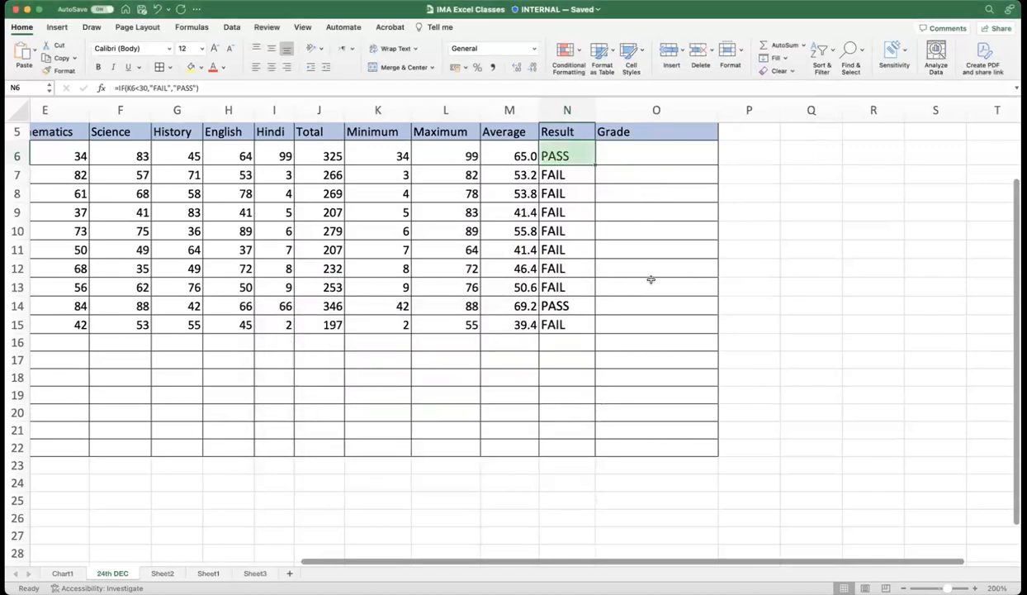
Step: Extend the PASS text rule from N6 down through N15 and check the highlighted results
{"action": "left_click_drag", "start_coordinate": [594, 164], "coordinate": [581, 330]}
{"action": "left_click", "coordinate": [622, 347]}
{"action": "scroll", "coordinate": [622, 346], "scroll_direction": "down", "scroll_amount": 2}
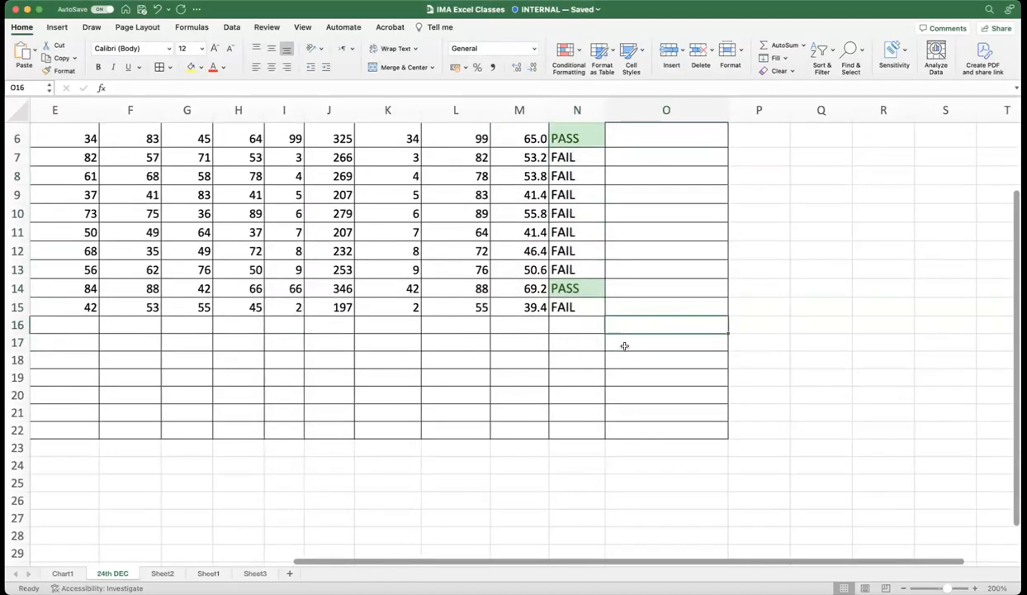
{"action": "scroll", "coordinate": [607, 342], "scroll_direction": "up", "scroll_amount": 5}
{"action": "scroll", "coordinate": [677, 328], "scroll_direction": "down", "scroll_amount": 4}
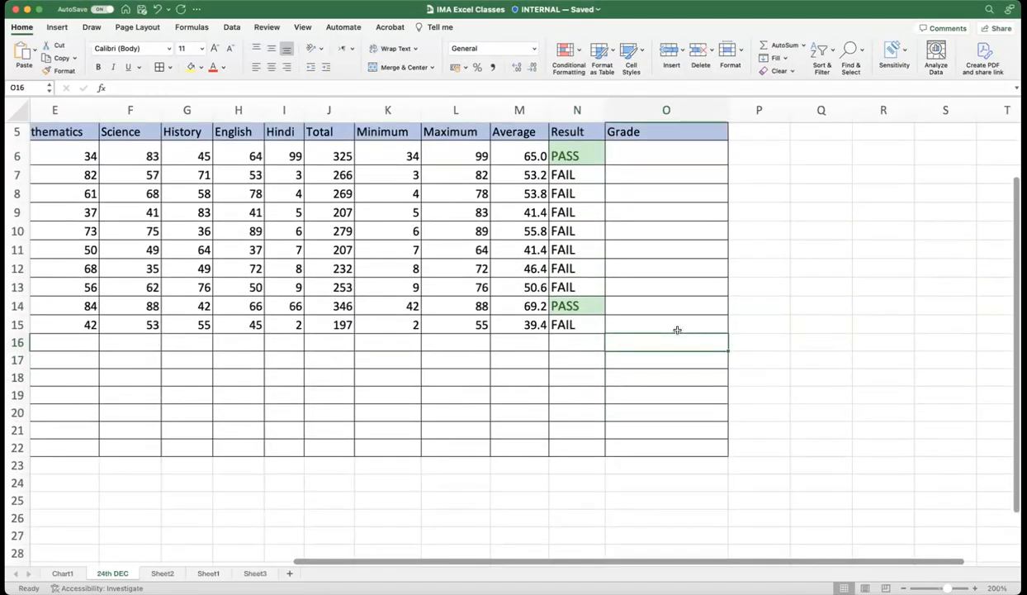
Step: Undo the fill down to N15 and the PASS text formatting rule on N6
{"action": "scroll", "coordinate": [672, 331], "scroll_direction": "up", "scroll_amount": 5}
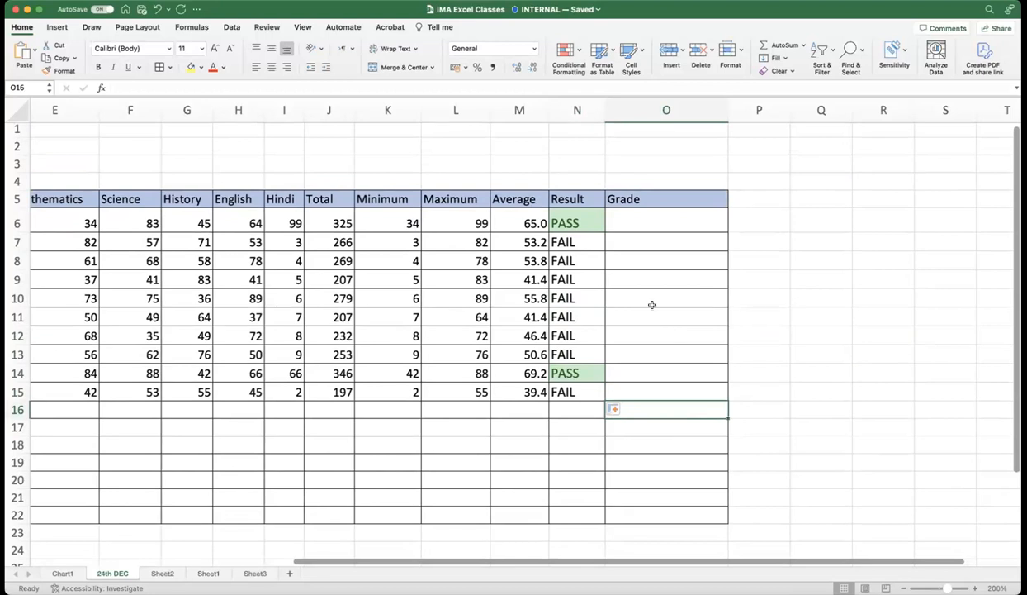
{"action": "key", "text": "super+z"}
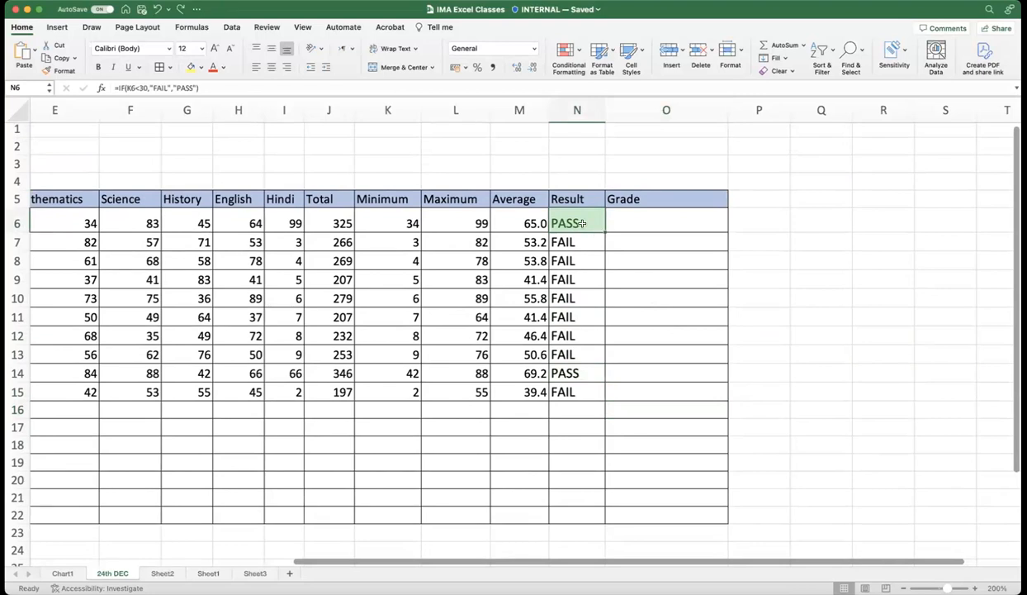
{"action": "key", "text": "super+z"}
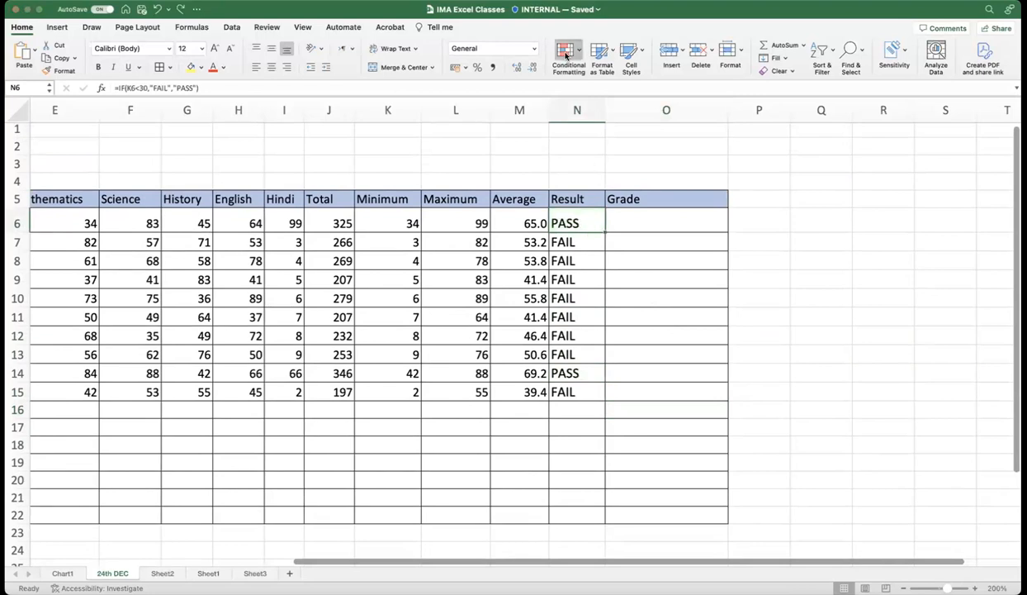
Step: Start a conditional formatting rule on N6 for text containing FAIL, using a custom format with a red background fill
{"action": "left_click", "coordinate": [564, 51]}
{"action": "mouse_move", "coordinate": [619, 69]}
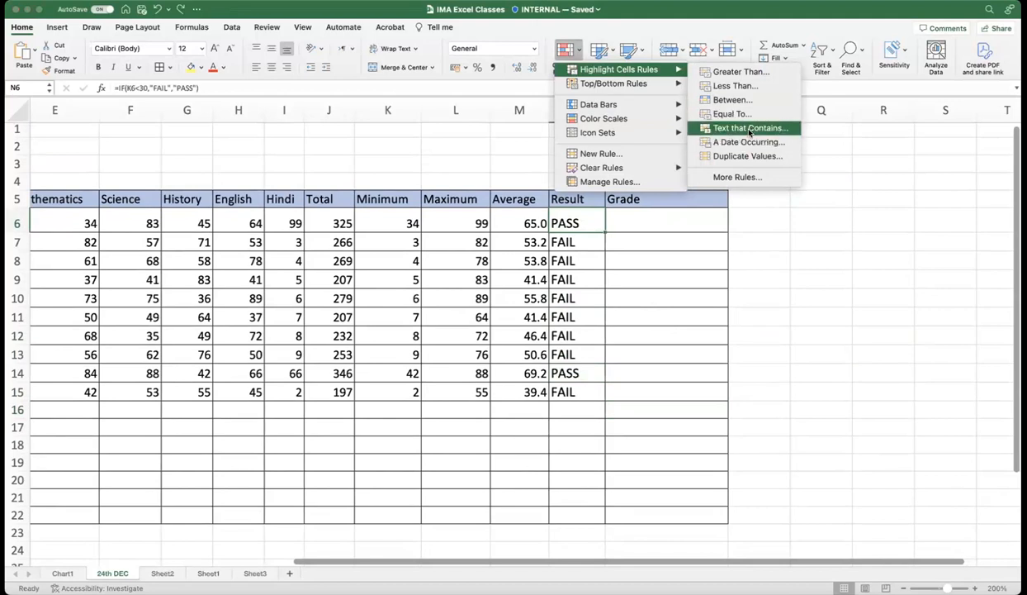
{"action": "left_click", "coordinate": [748, 256]}
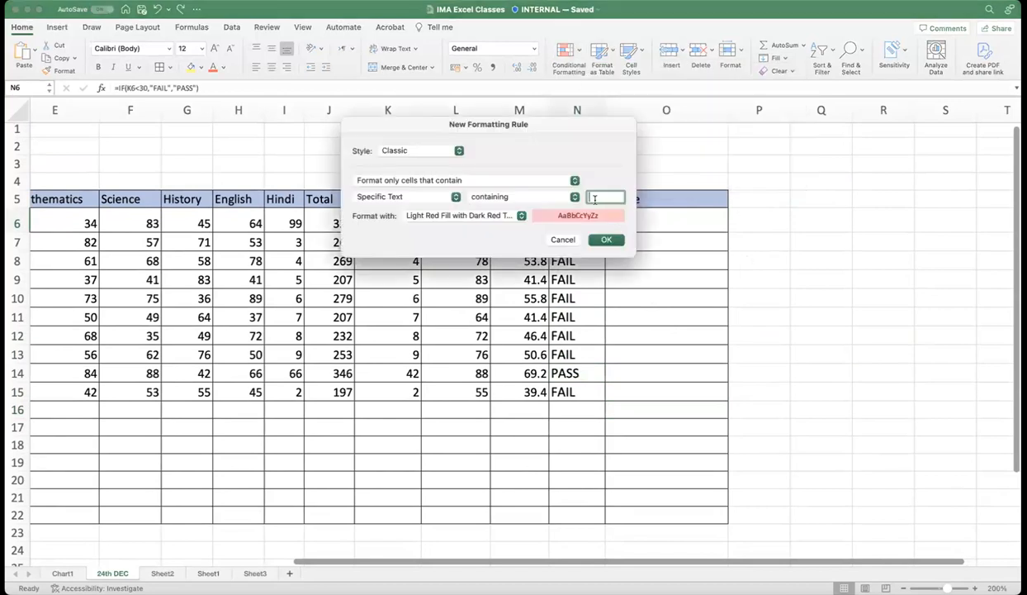
{"action": "type", "text": "FAIL"}
{"action": "left_click", "coordinate": [506, 215]}
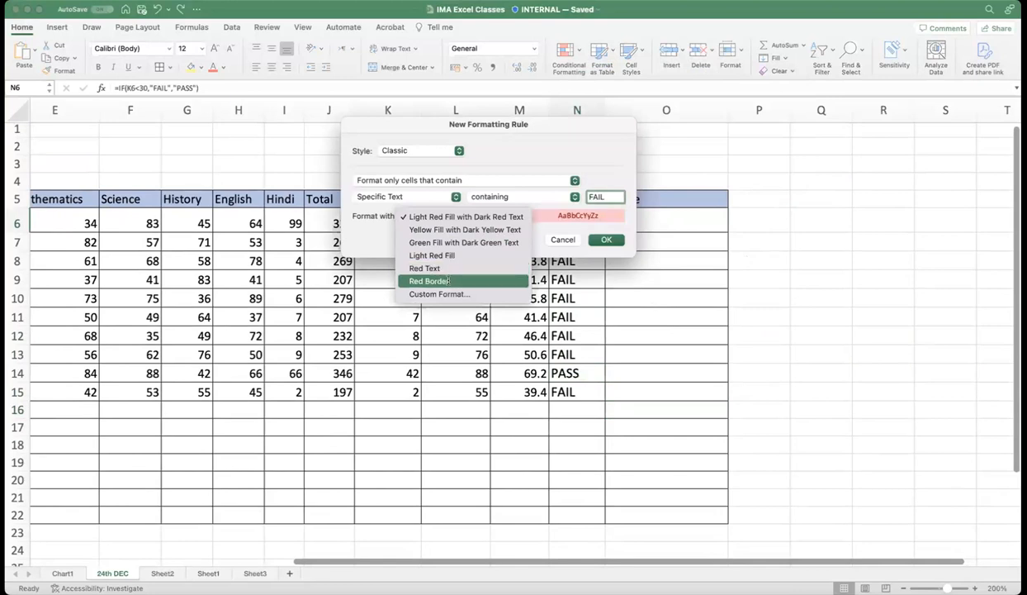
{"action": "left_click", "coordinate": [485, 293]}
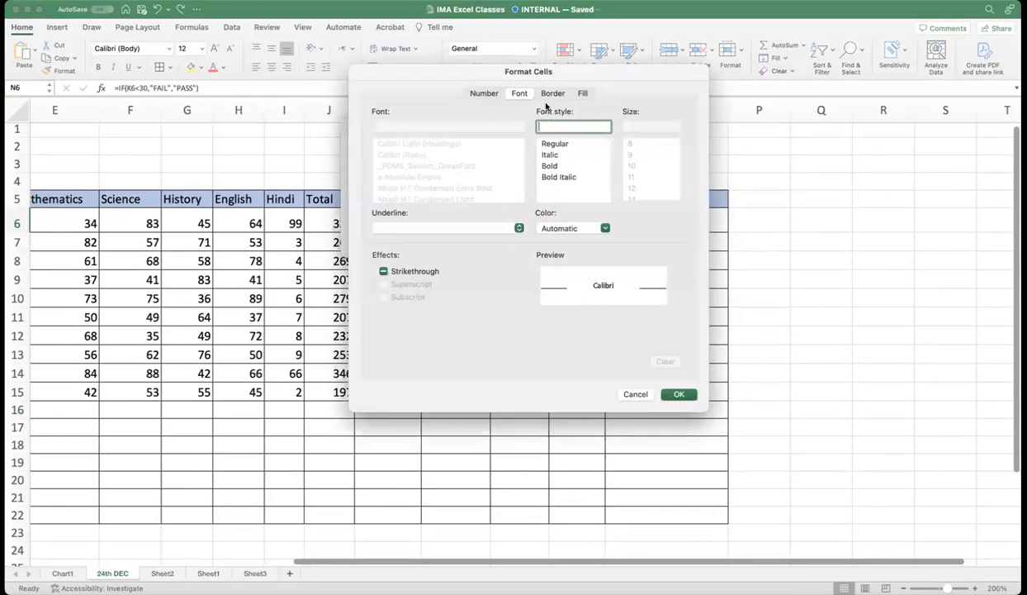
{"action": "left_click", "coordinate": [581, 96]}
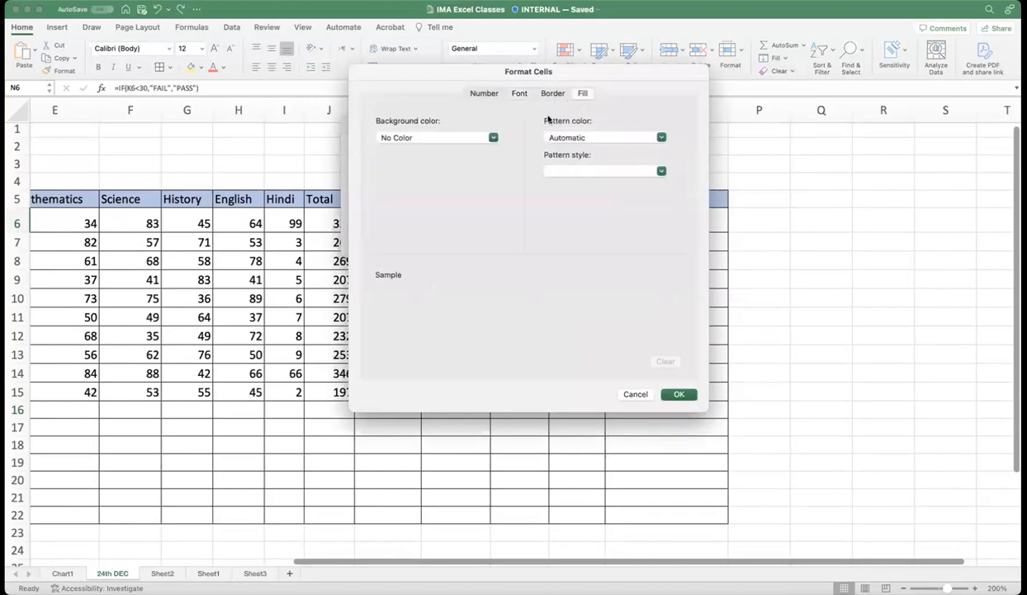
{"action": "left_click", "coordinate": [388, 138]}
{"action": "left_click", "coordinate": [386, 269]}
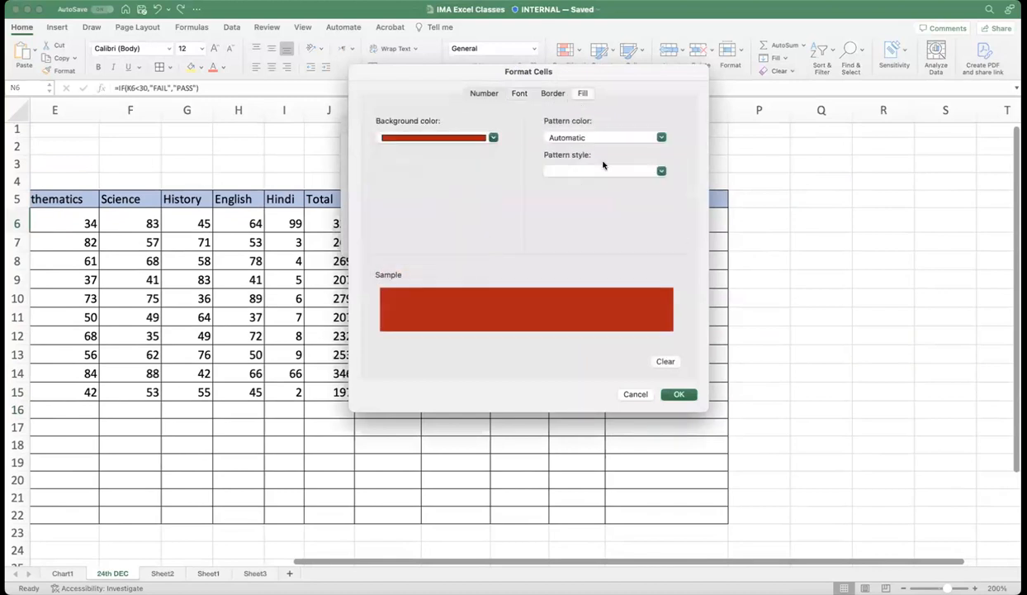
Step: Set the FAIL rule's custom font style to Bold and apply the rule to N6
{"action": "left_click", "coordinate": [487, 94]}
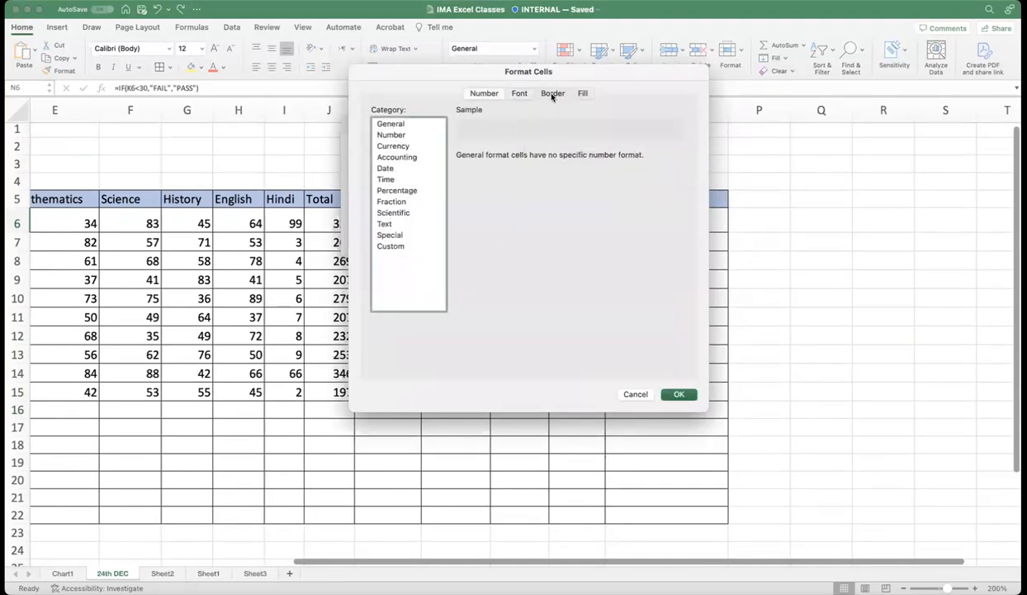
{"action": "left_click", "coordinate": [519, 93]}
{"action": "left_click", "coordinate": [553, 93]}
{"action": "left_click", "coordinate": [582, 93]}
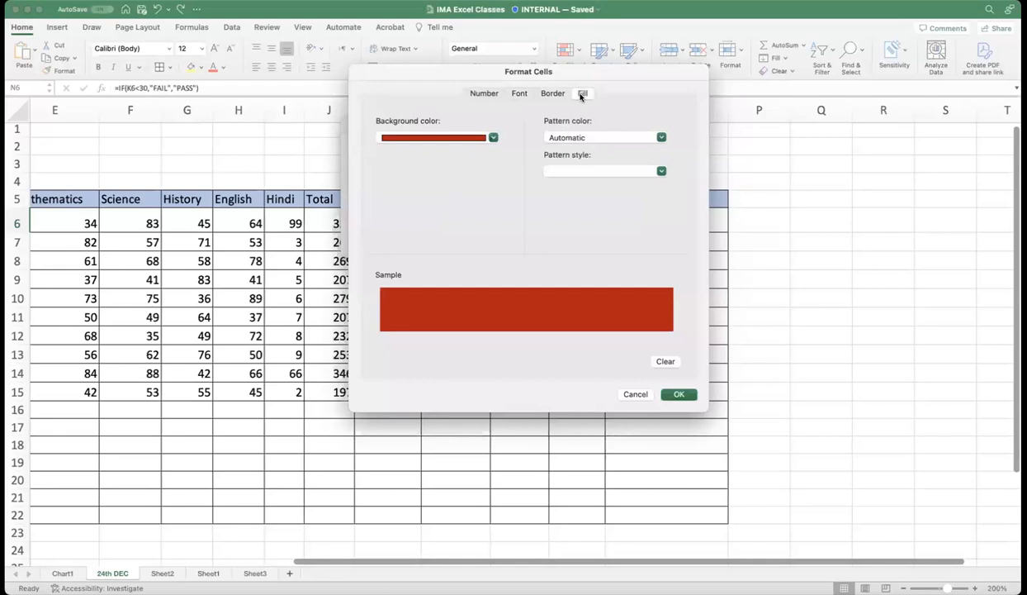
{"action": "left_click", "coordinate": [520, 95]}
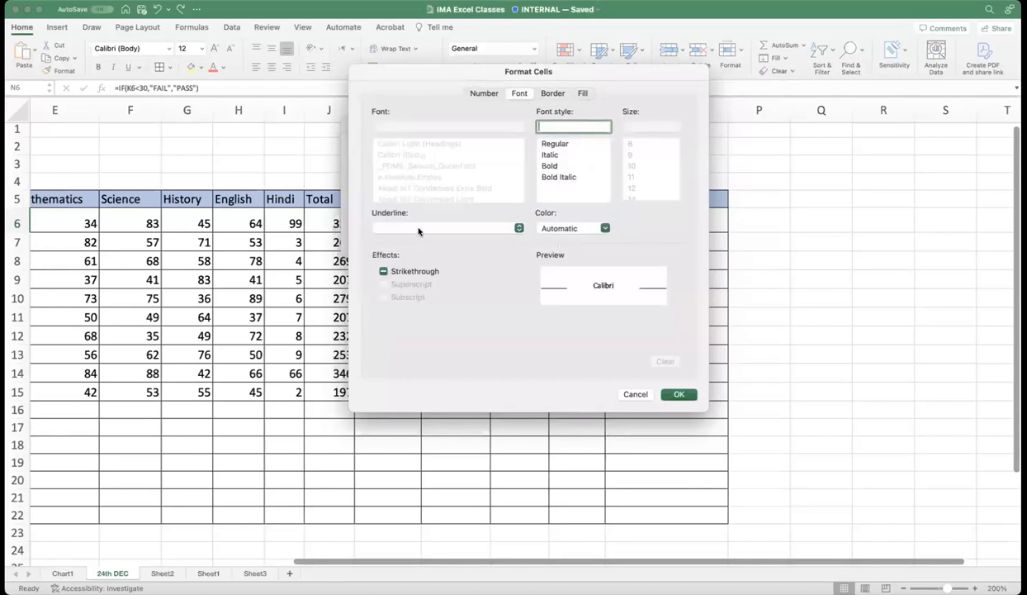
{"action": "left_click", "coordinate": [549, 165]}
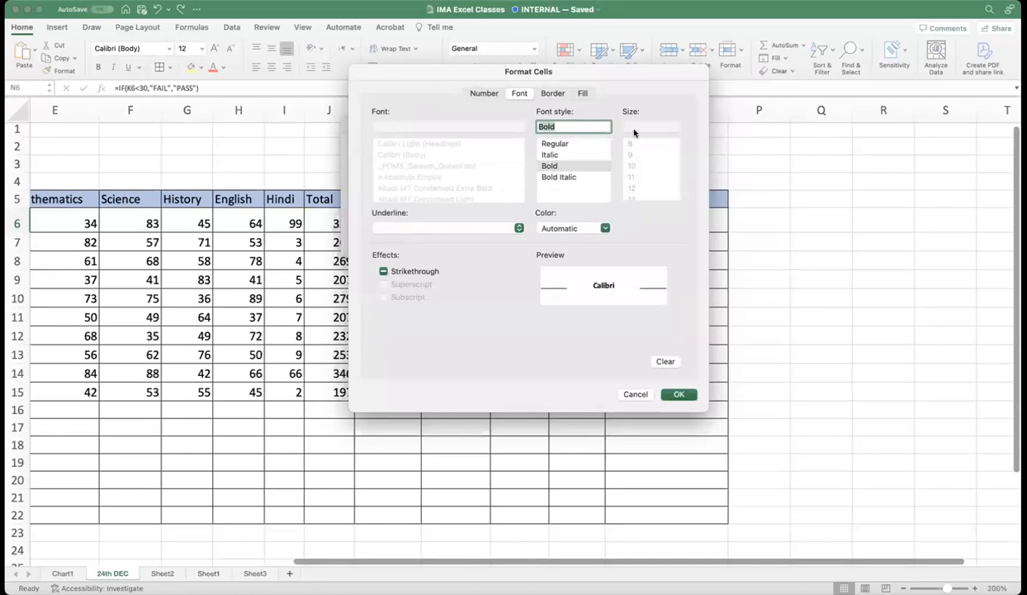
{"action": "left_click", "coordinate": [677, 394]}
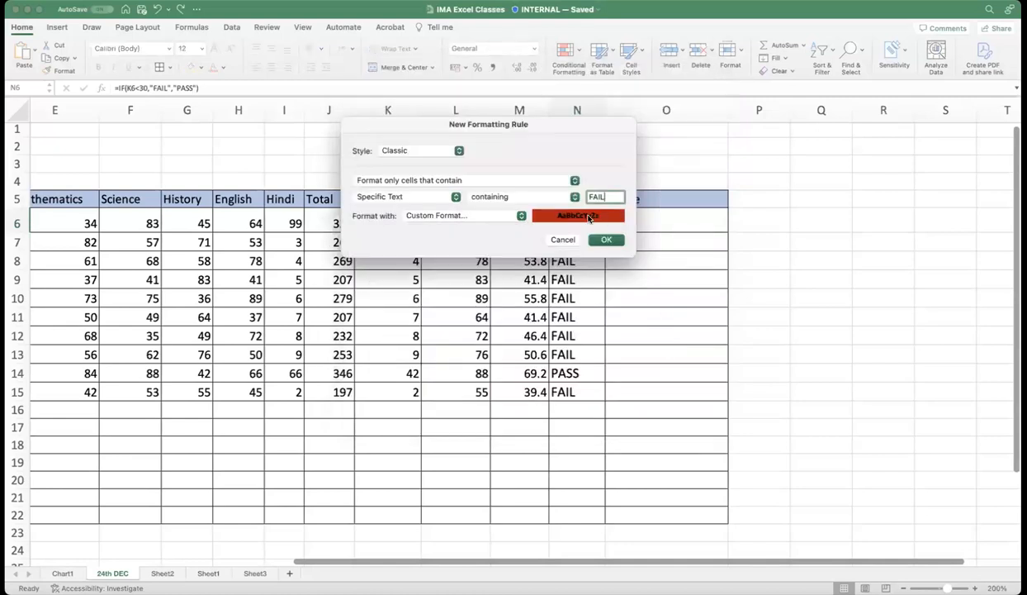
{"action": "left_click", "coordinate": [598, 237]}
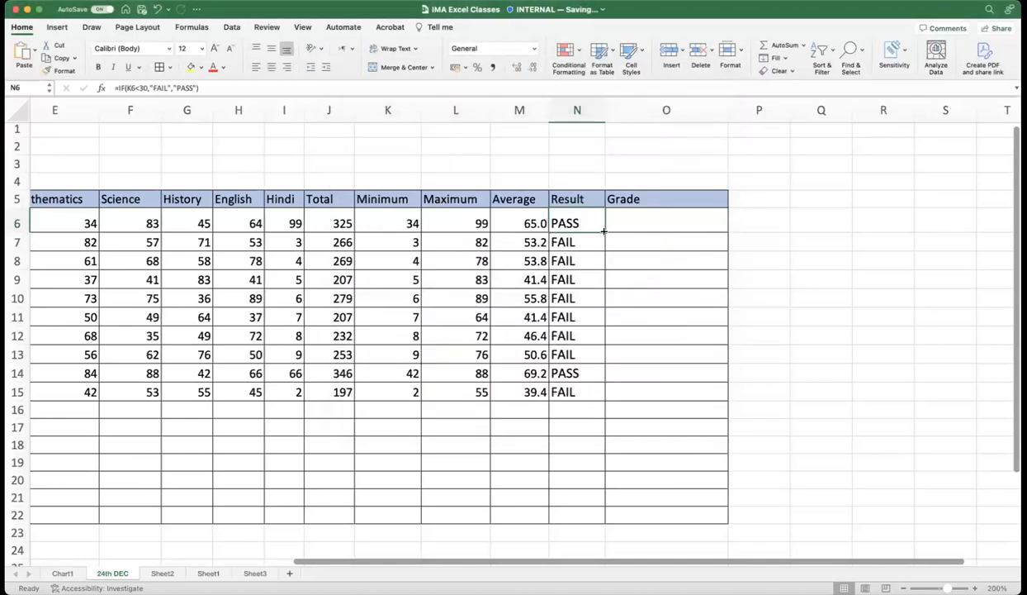
Step: Extend the formula and FAIL text rule from N6 down through N15 and check the highlighted results
{"action": "left_click_drag", "start_coordinate": [604, 231], "coordinate": [585, 387]}
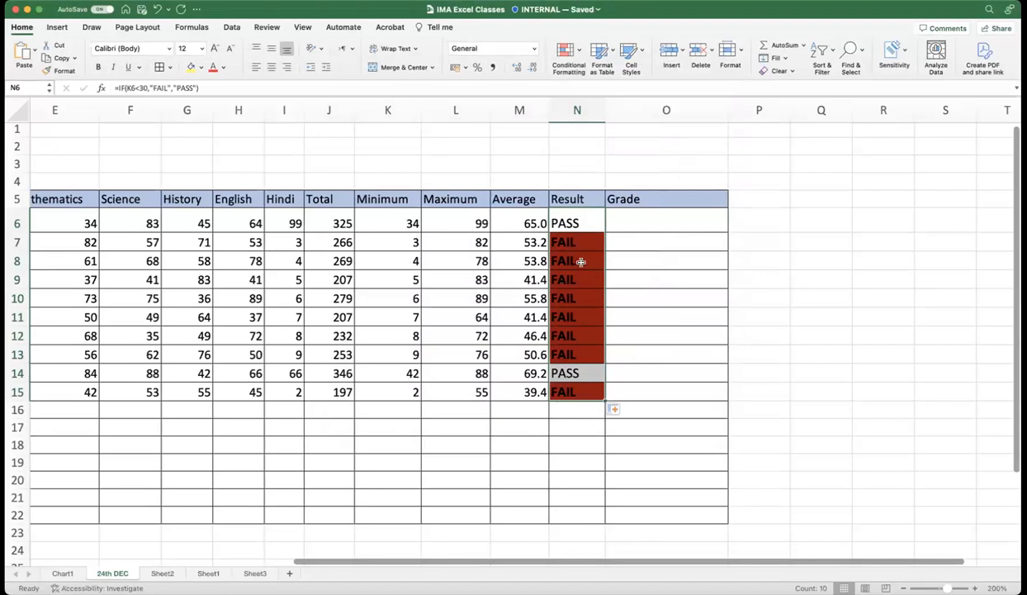
{"action": "scroll", "coordinate": [661, 363], "scroll_direction": "left", "scroll_amount": 1}
{"action": "scroll", "coordinate": [643, 359], "scroll_direction": "left", "scroll_amount": 1}
{"action": "left_click", "coordinate": [653, 354]}
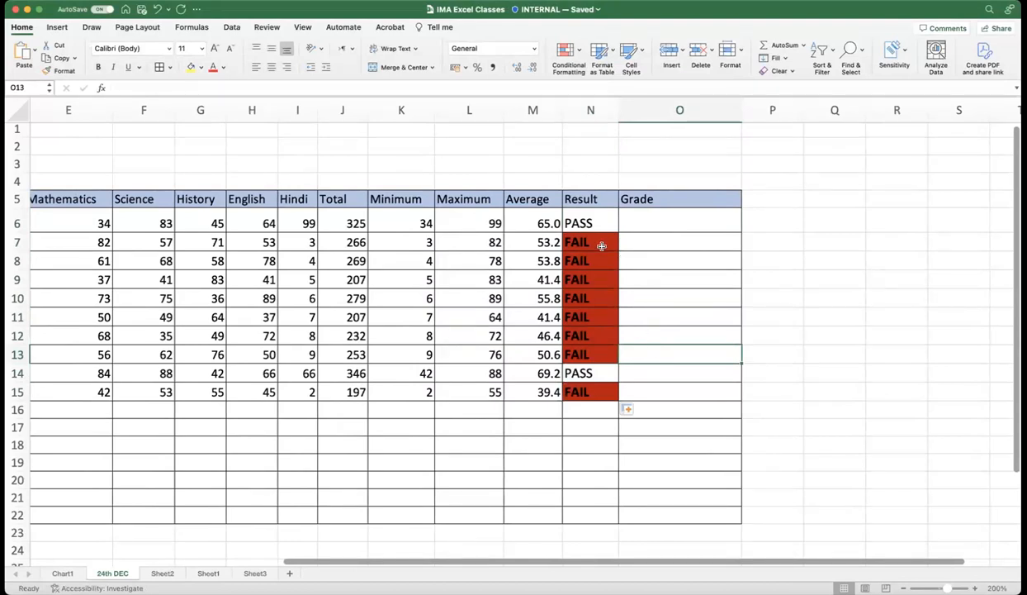
{"action": "scroll", "coordinate": [604, 244], "scroll_direction": "left", "scroll_amount": 1}
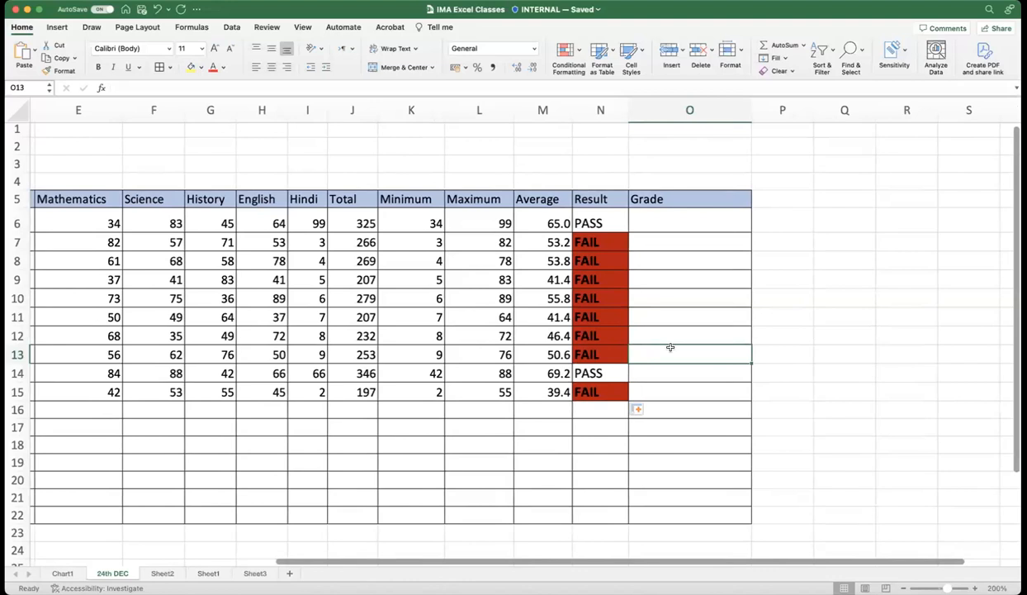
{"action": "left_click", "coordinate": [667, 217]}
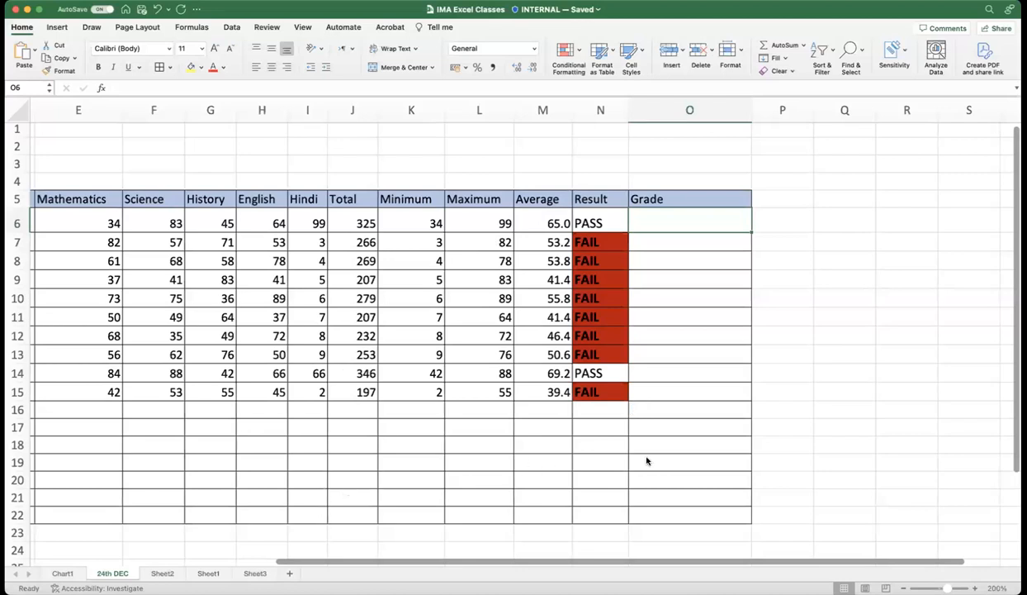
{"action": "left_click", "coordinate": [586, 423]}
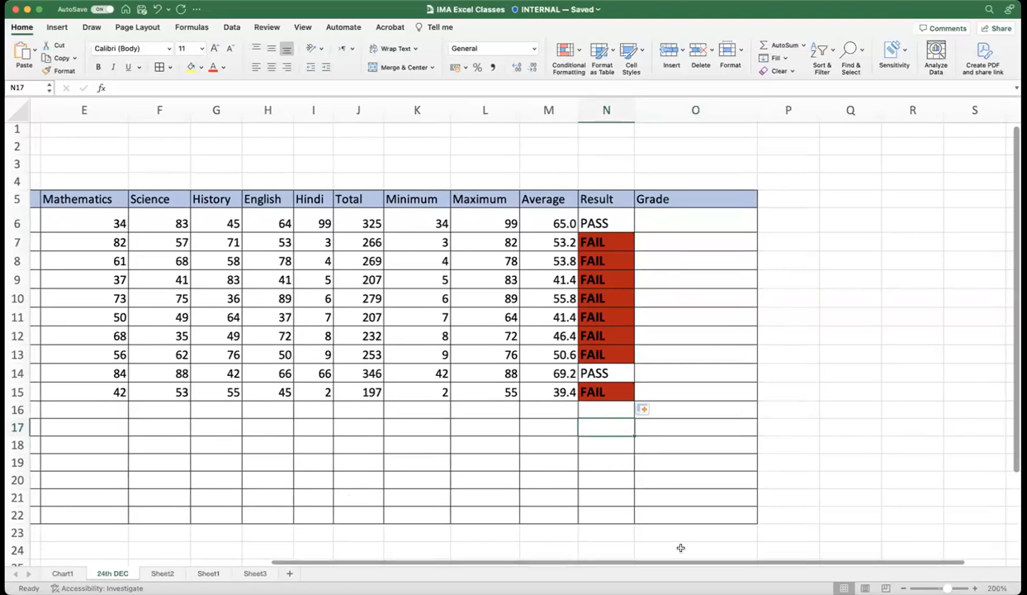
{"action": "scroll", "coordinate": [681, 548], "scroll_direction": "left", "scroll_amount": 1}
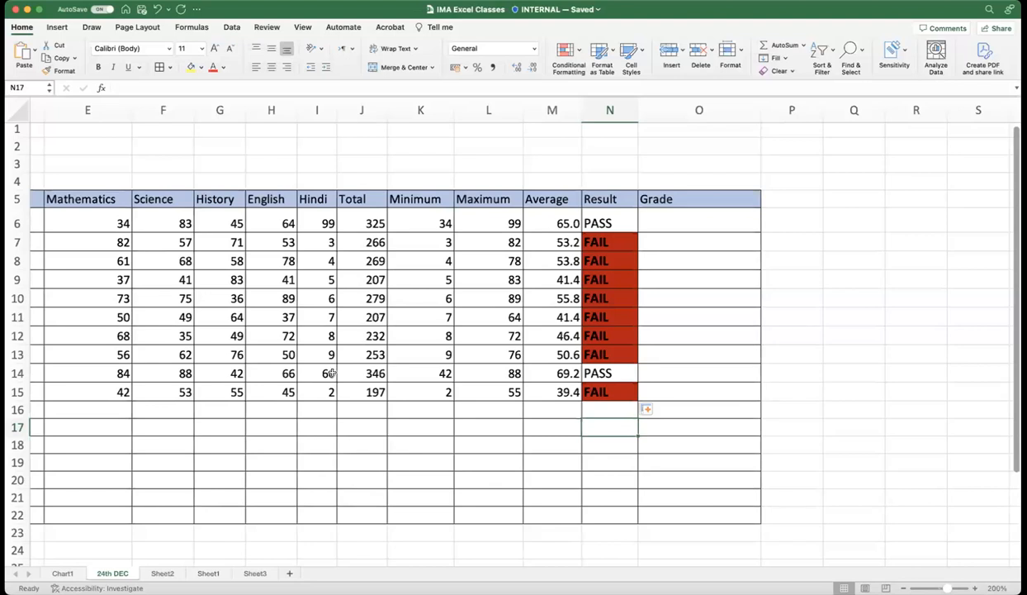
Step: Delete the pass/fail results from N6:N16 in the Result column
{"action": "left_click_drag", "start_coordinate": [621, 219], "coordinate": [622, 410]}
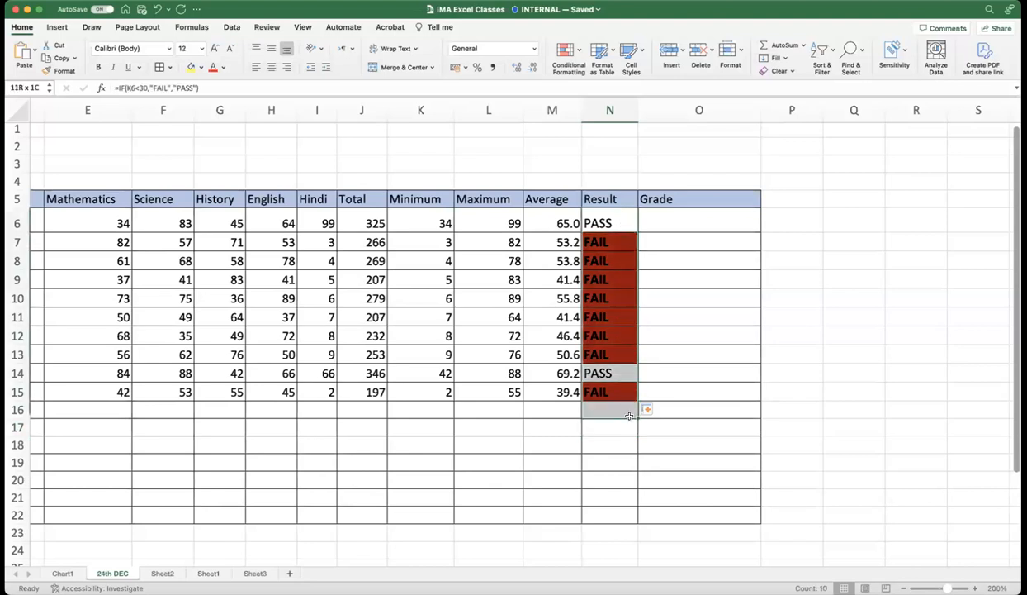
{"action": "type", "text": "="}
{"action": "key", "text": "BackSpace"}
{"action": "left_click_drag", "start_coordinate": [615, 219], "coordinate": [646, 402]}
{"action": "key", "text": "Delete"}
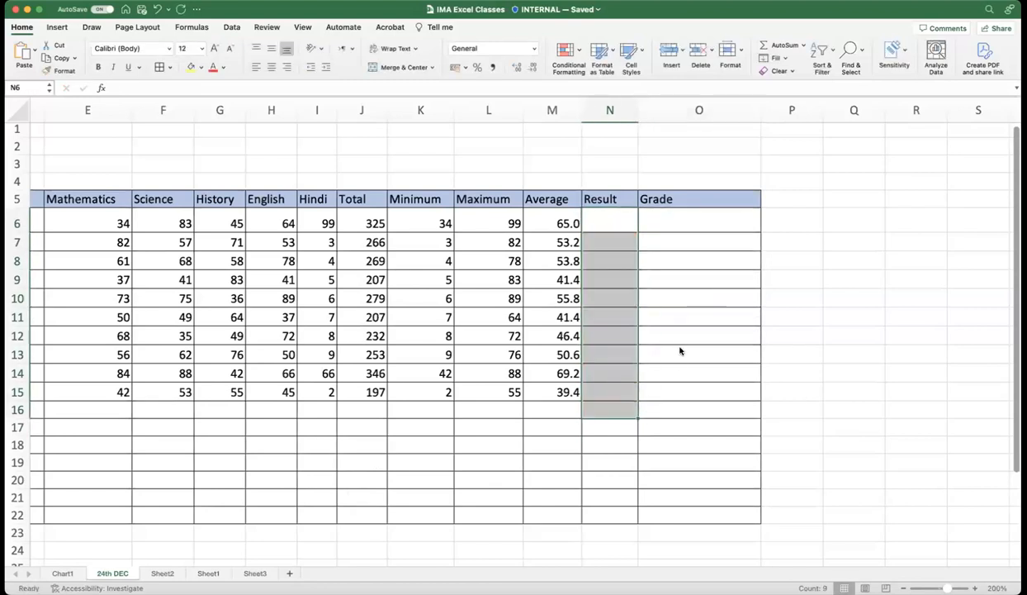
{"action": "left_click", "coordinate": [669, 340]}
Step: Enter =IF(K6<30,sdf,sdfsd) in N6, using unquoted placeholder text for the two outcomes
{"action": "left_click", "coordinate": [621, 223]}
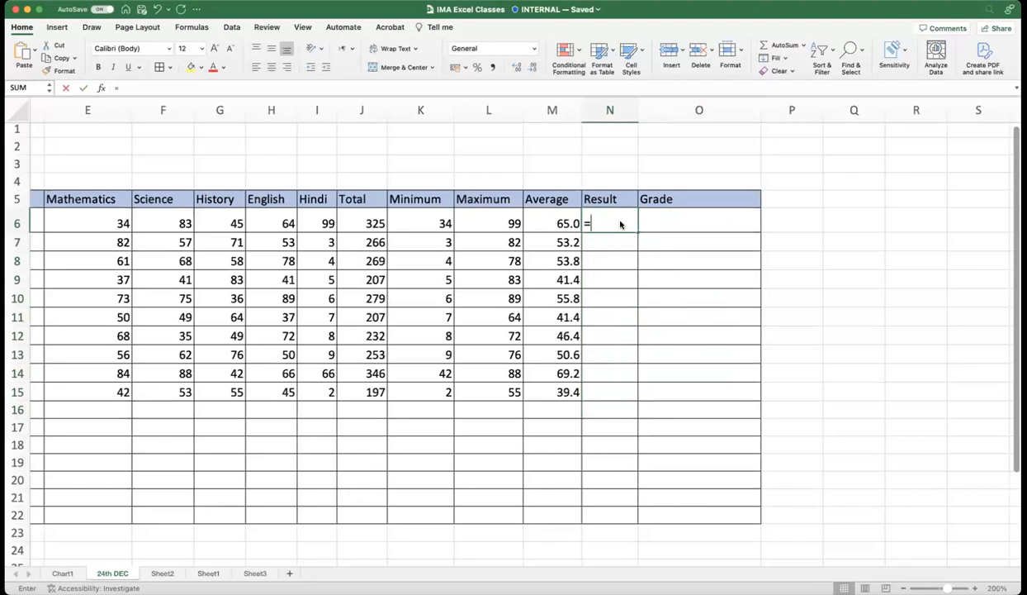
{"action": "type", "text": "=if"}
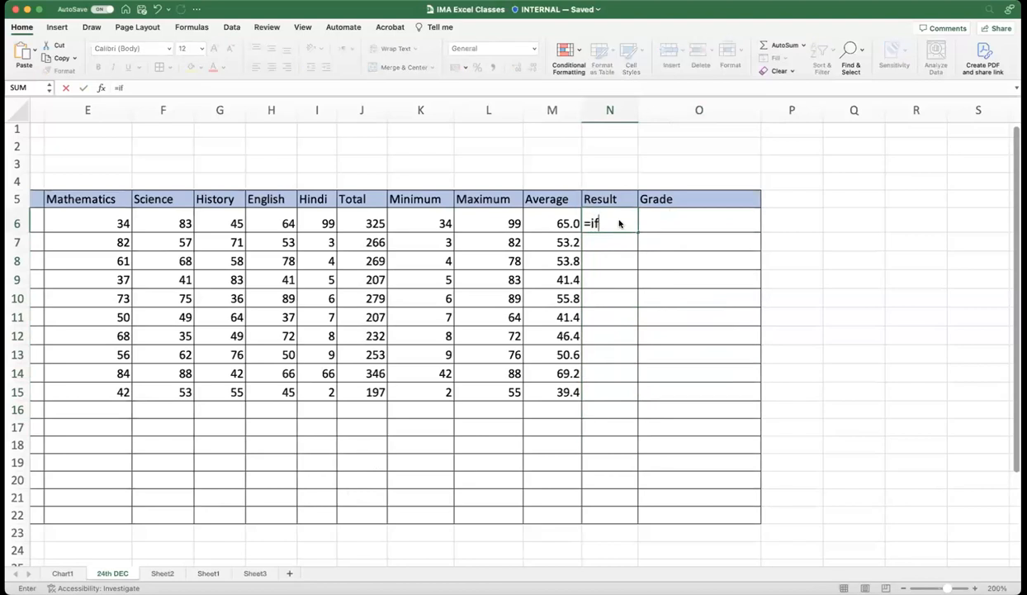
{"action": "type", "text": "("}
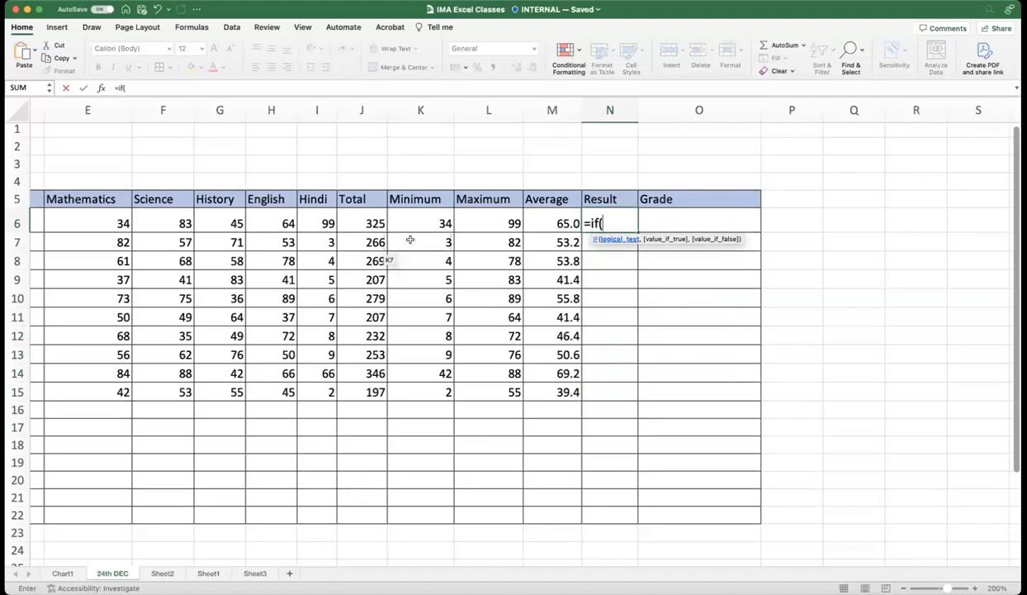
{"action": "left_click", "coordinate": [430, 223]}
{"action": "type", "text": "<30"}
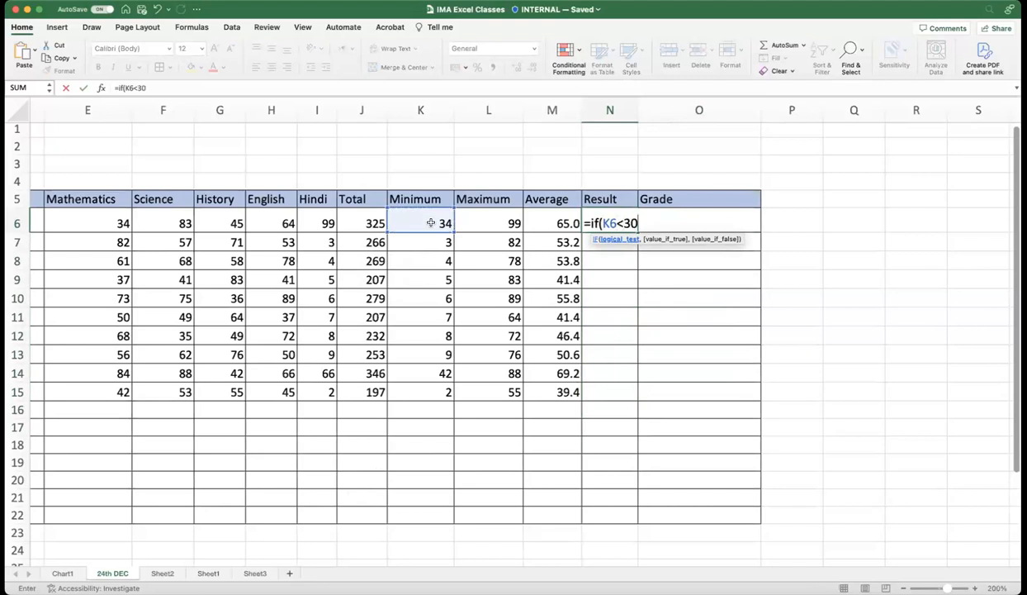
{"action": "type", "text": ",sdf,sdfsd,"}
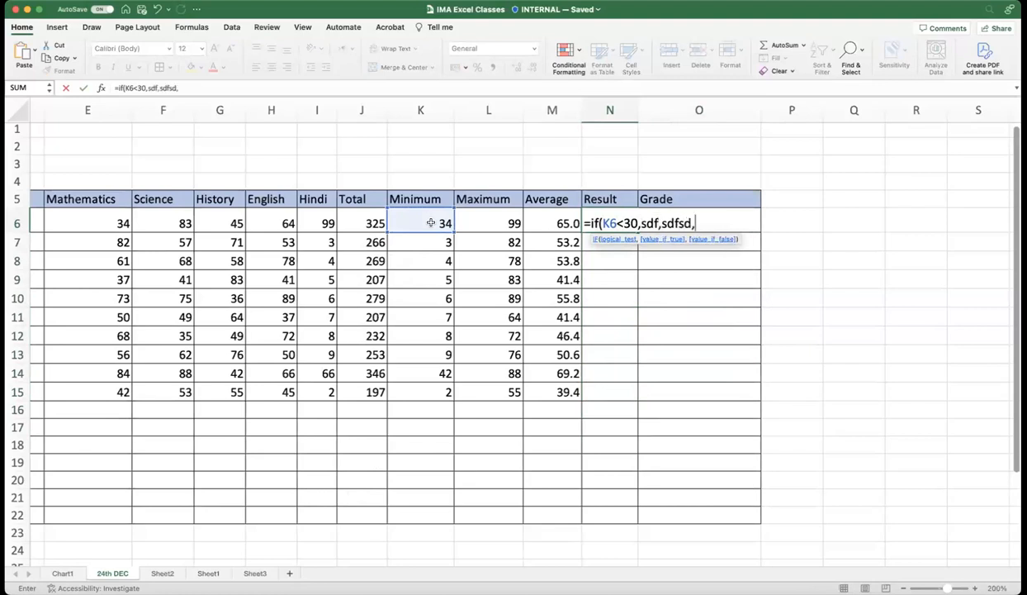
{"action": "key", "text": "BackSpace"}
{"action": "type", "text": ")"}
{"action": "key", "text": "Return"}
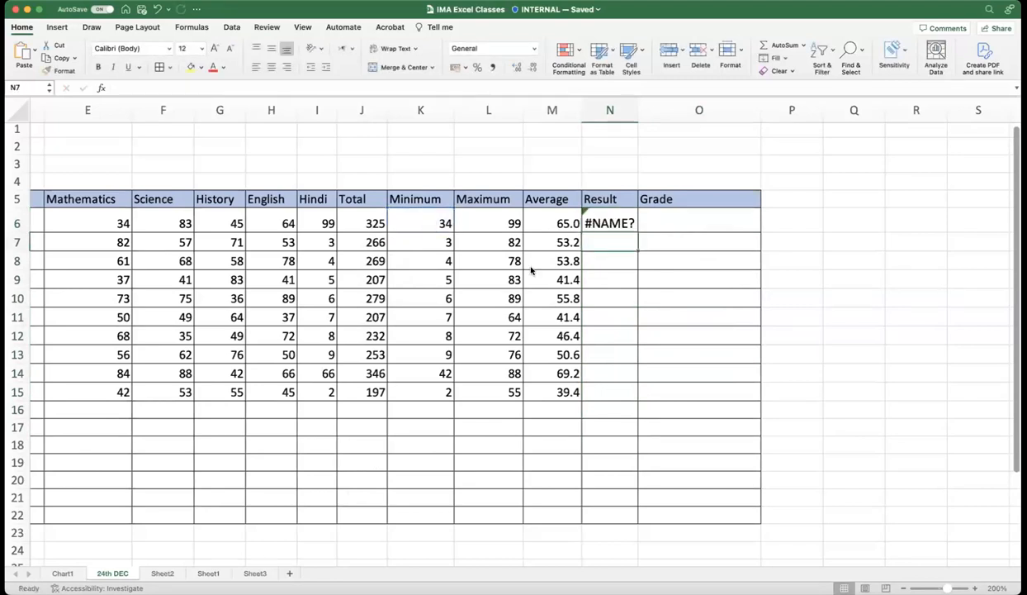
Step: Inspect the IF formula in N6 and widen the Result column to fit the whole formula
{"action": "left_click", "coordinate": [596, 222]}
{"action": "scroll", "coordinate": [596, 221], "scroll_direction": "left", "scroll_amount": 1}
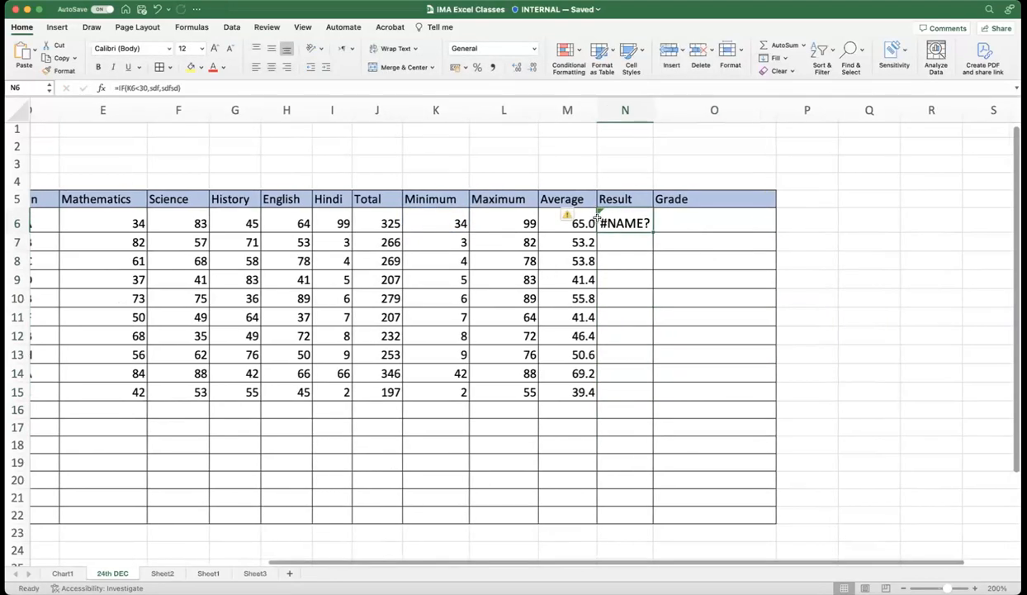
{"action": "left_click", "coordinate": [208, 88]}
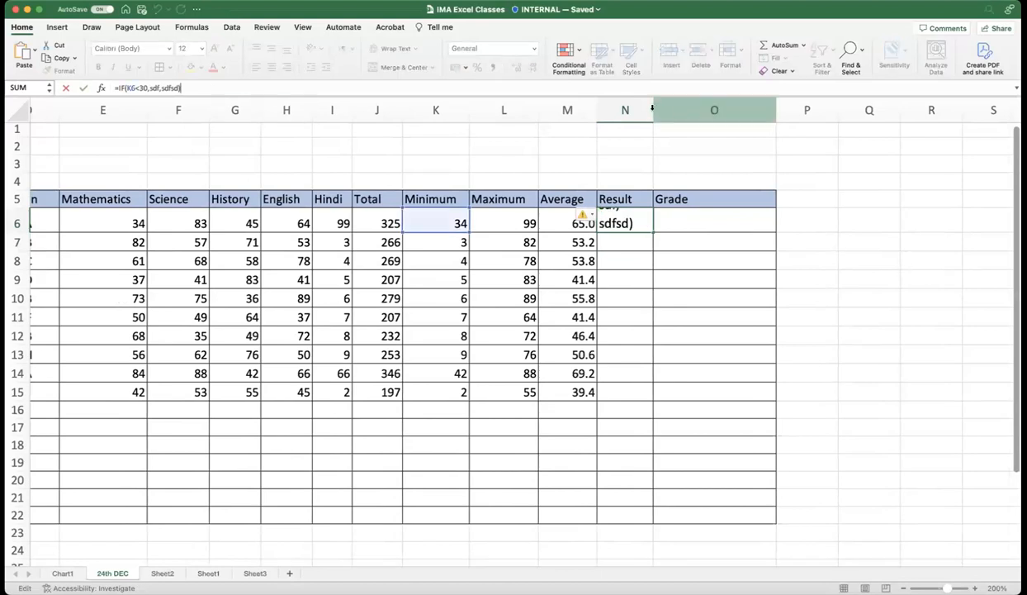
{"action": "key", "text": "Escape"}
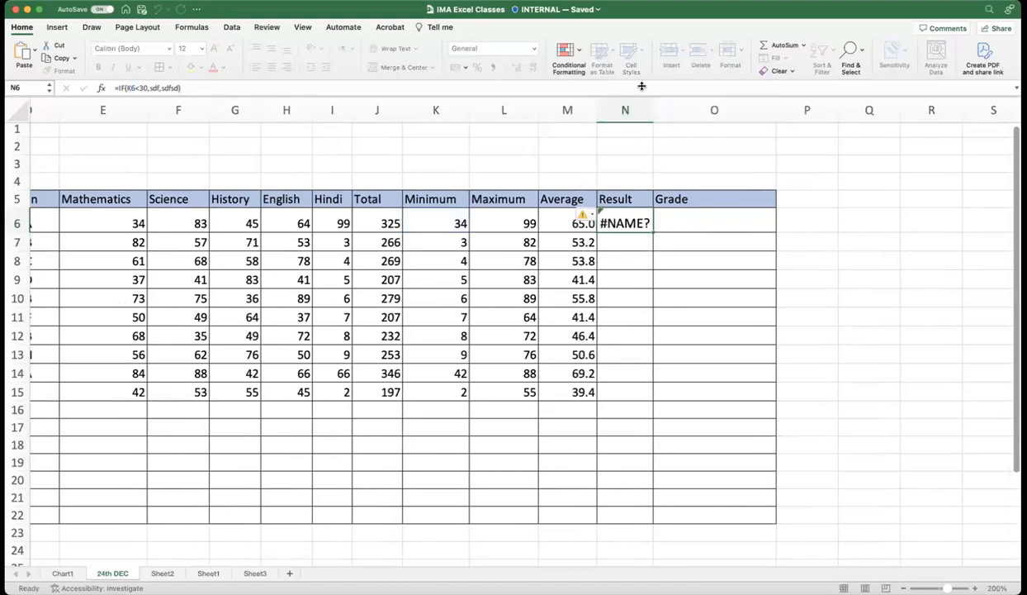
{"action": "left_click_drag", "start_coordinate": [653, 108], "coordinate": [747, 107]}
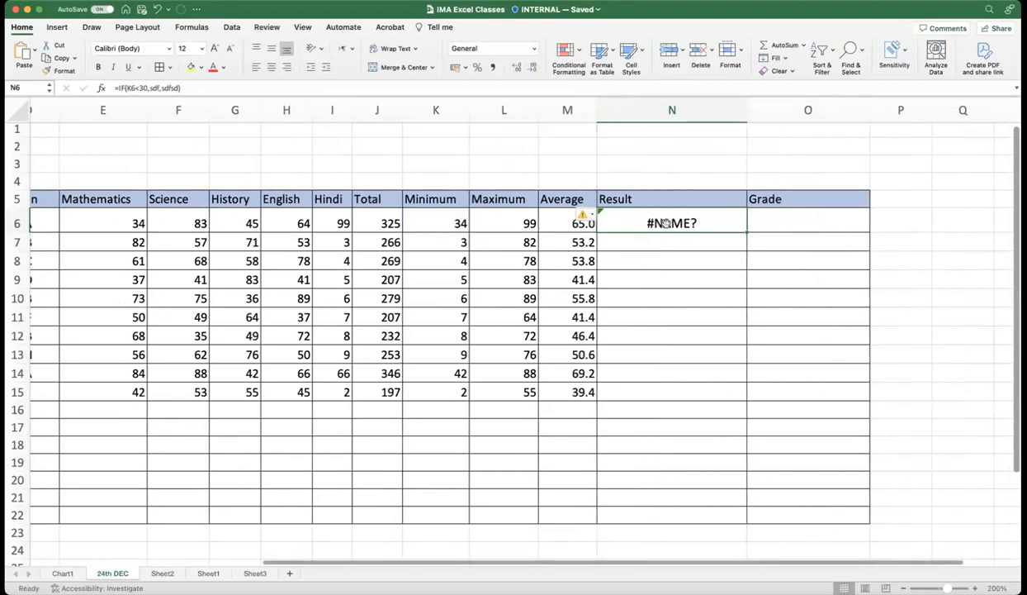
Step: Replace the value-if-true placeholder sdf in the N6 formula with the quoted text "FAIL"
{"action": "double_click", "coordinate": [648, 219]}
{"action": "double_click", "coordinate": [660, 223]}
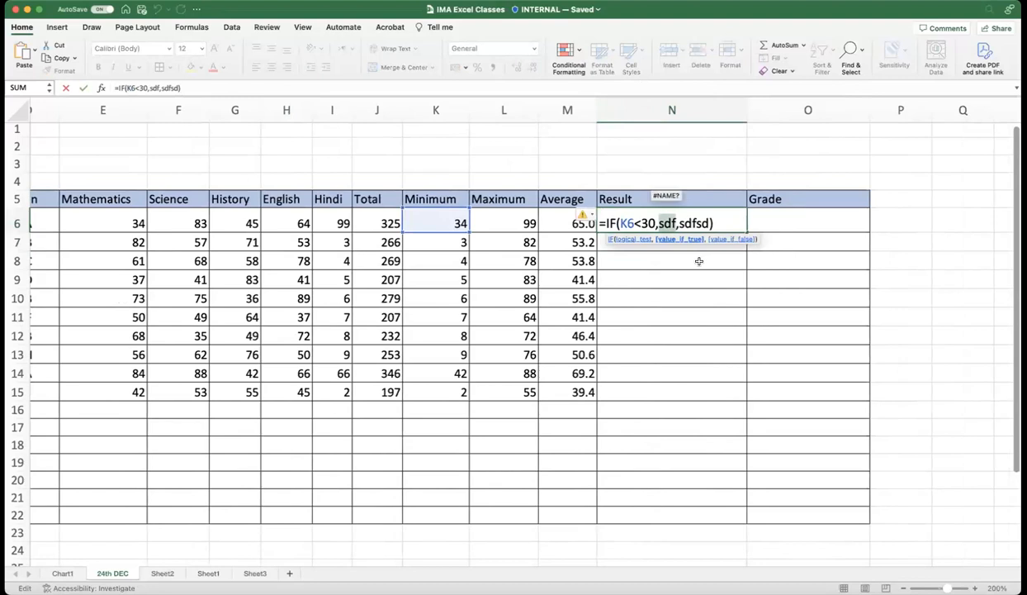
{"action": "type", "text": "\"FAIL\""}
{"action": "key", "text": "Right"}
Step: Replace the value-if-false placeholder sdfsd in the N6 formula with the quoted text "PASS" and commit the formula
{"action": "type", "text": "\""}
{"action": "key", "text": "Right"}
{"action": "key", "text": "Right"}
{"action": "key", "text": "Right"}
{"action": "key", "text": "Right"}
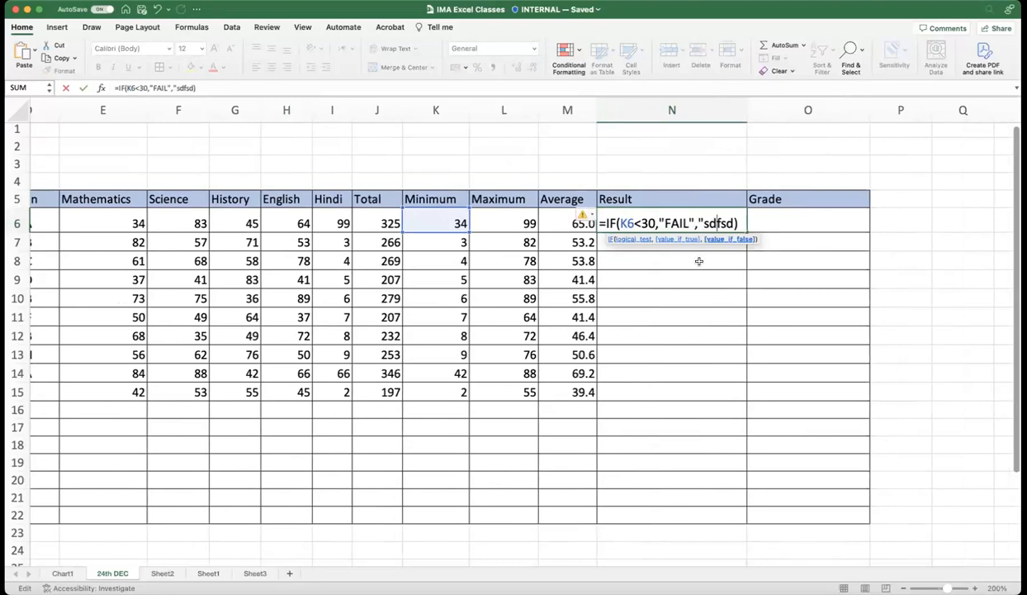
{"action": "key", "text": "Right"}
{"action": "key", "text": "BackSpace"}
{"action": "key", "text": "BackSpace"}
{"action": "key", "text": "BackSpace"}
{"action": "key", "text": "BackSpace"}
{"action": "key", "text": "BackSpace"}
{"action": "type", "text": "PASS\""}
{"action": "key", "text": "Return"}
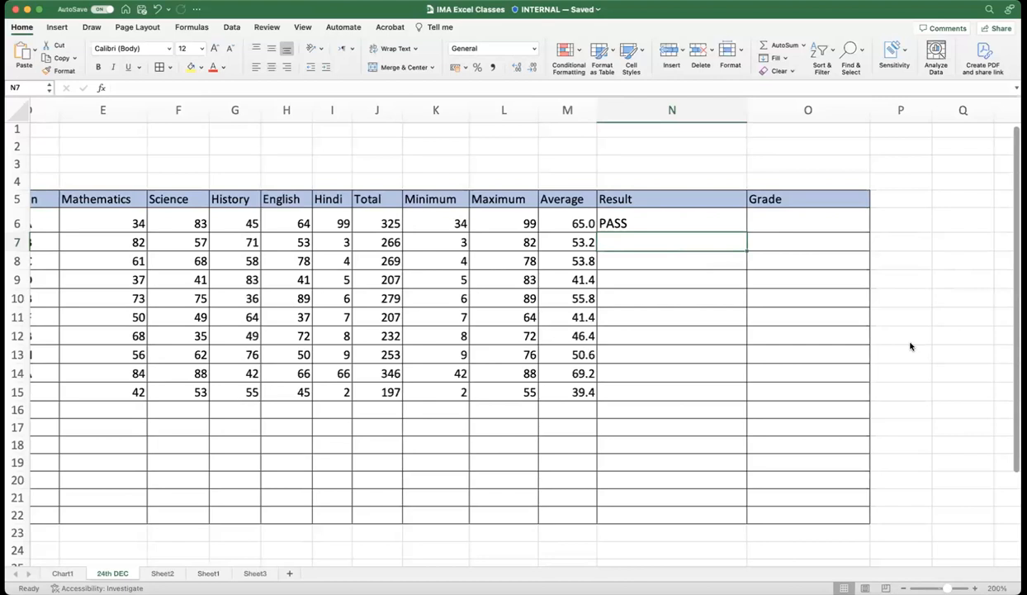
Step: Clear N6 and enter =IF(K6>30,"PASS","FAIL") to test the student's minimum mark
{"action": "left_click", "coordinate": [704, 225]}
{"action": "key", "text": "Delete"}
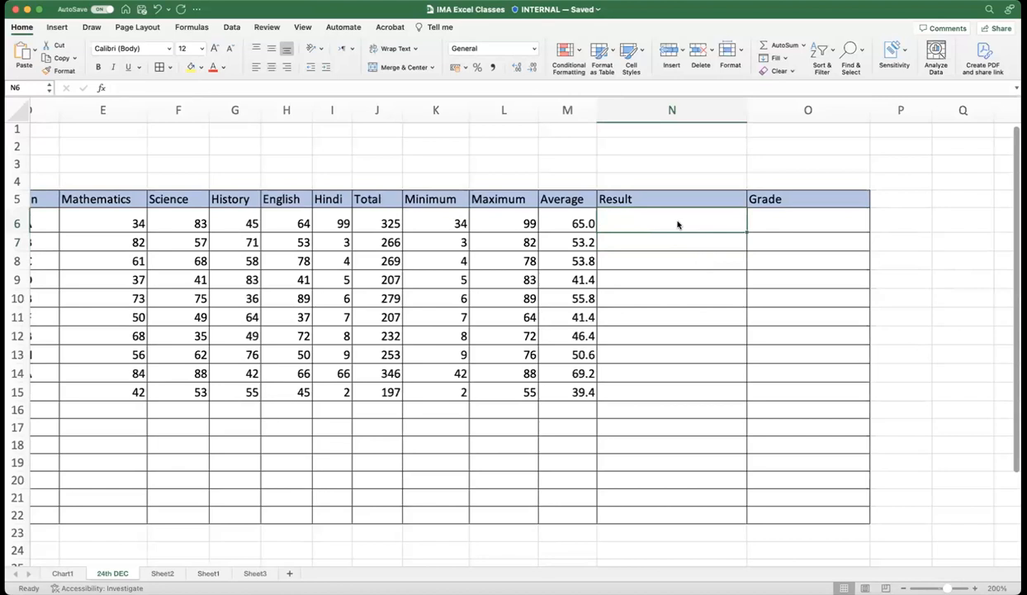
{"action": "type", "text": "=i"}
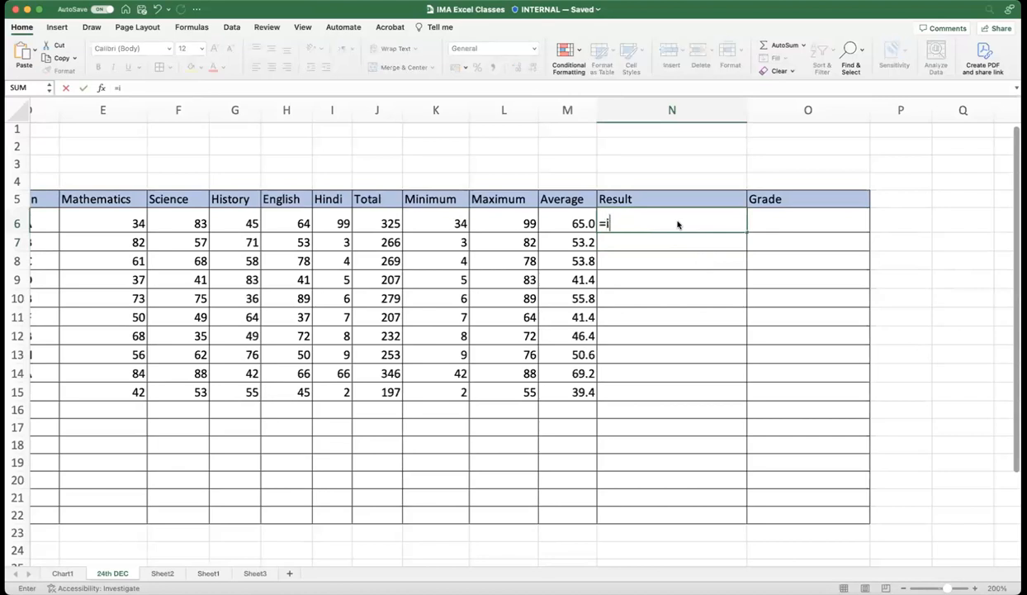
{"action": "type", "text": "f"}
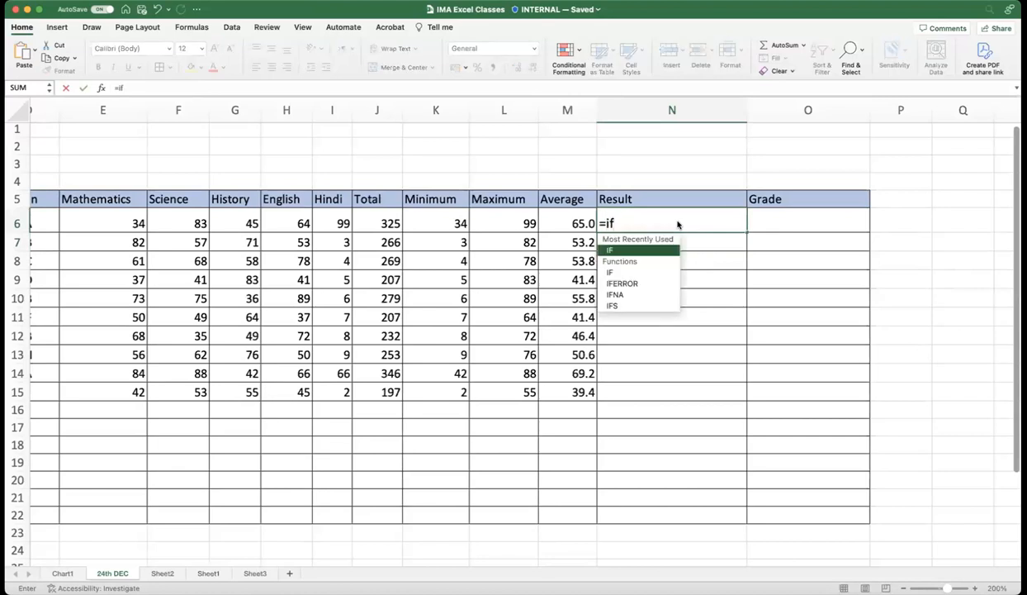
{"action": "type", "text": "("}
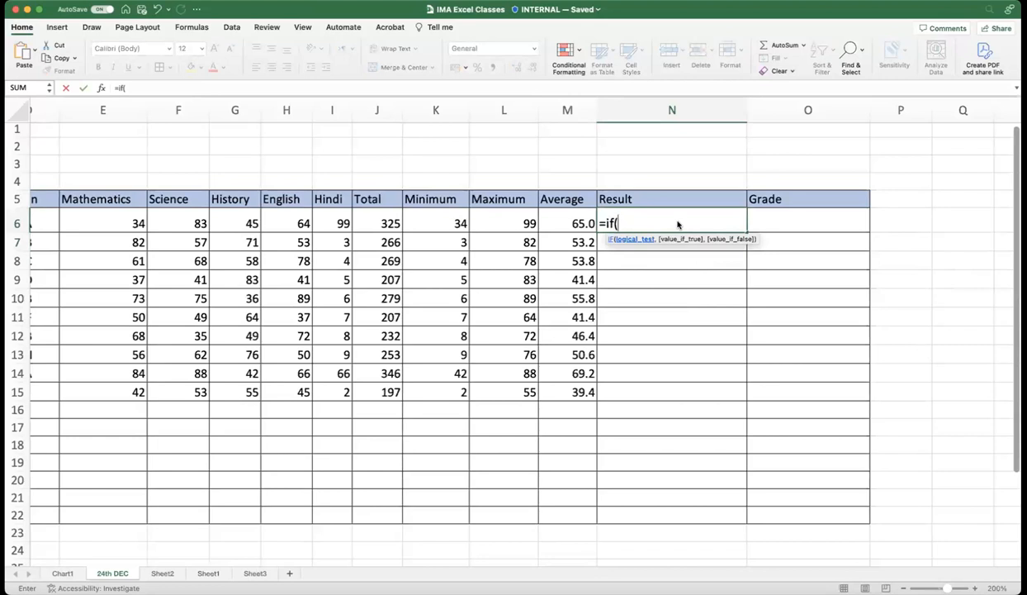
{"action": "left_click", "coordinate": [431, 223]}
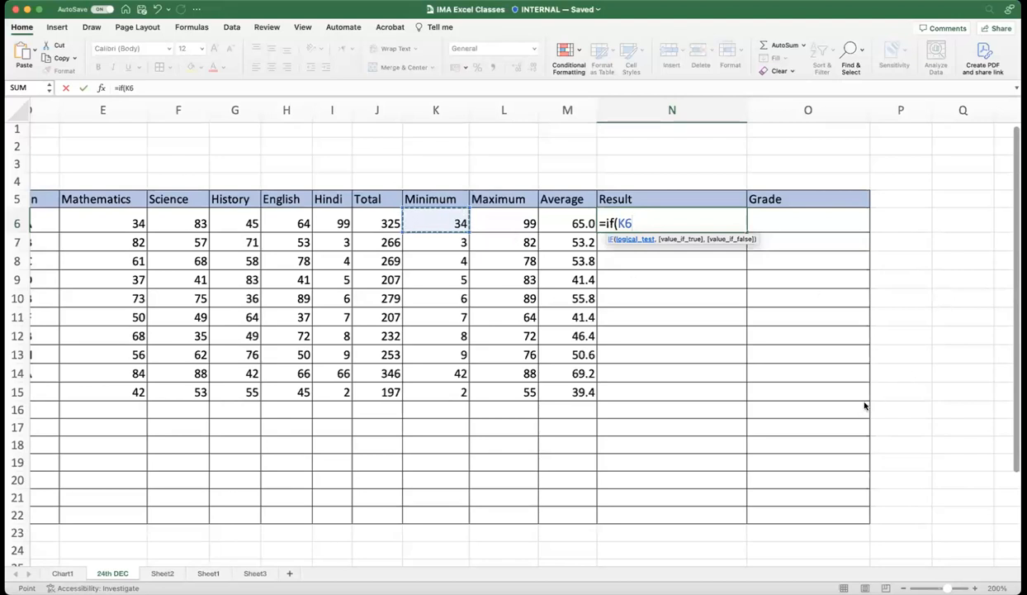
{"action": "left_click", "coordinate": [641, 219]}
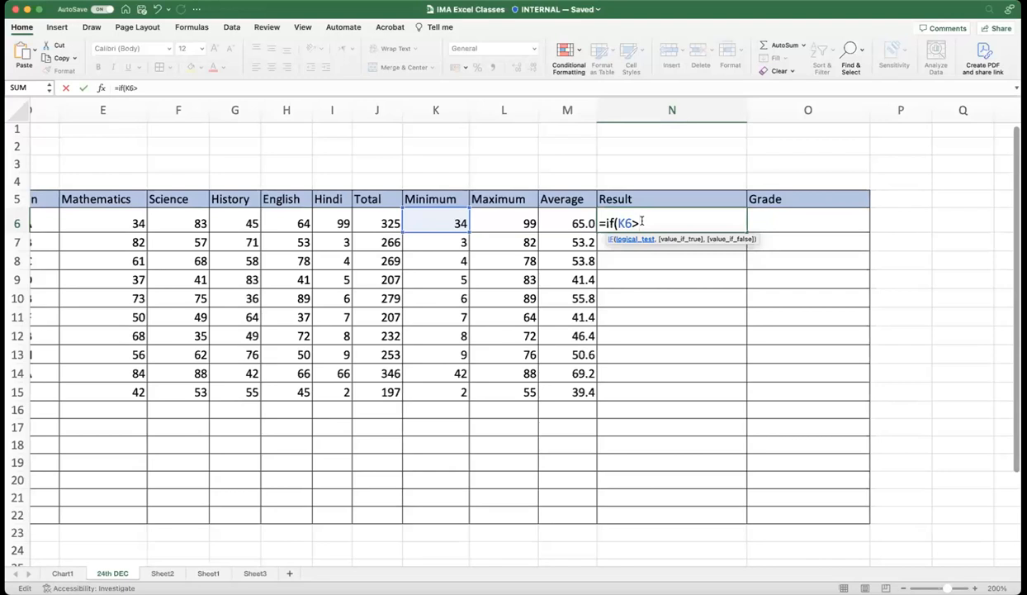
{"action": "type", "text": "30,\"PASS\""}
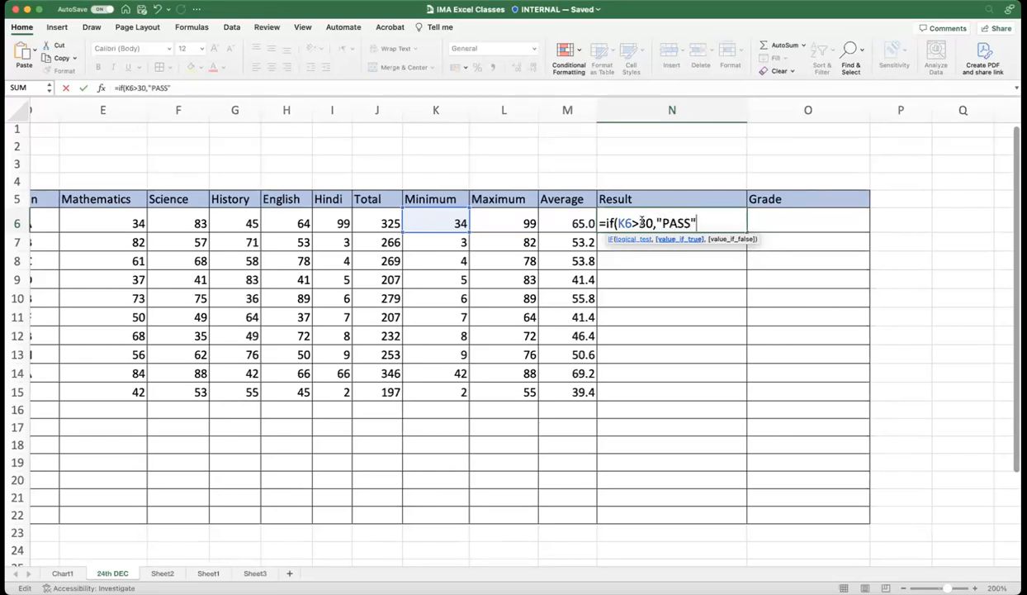
{"action": "type", "text": ",\"FAIL\")"}
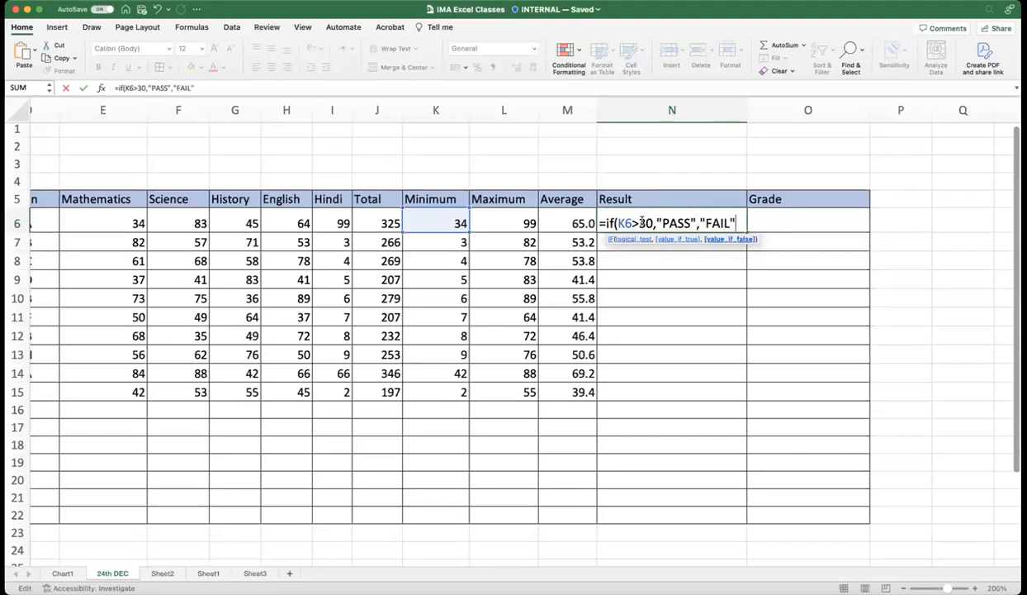
{"action": "key", "text": "Return"}
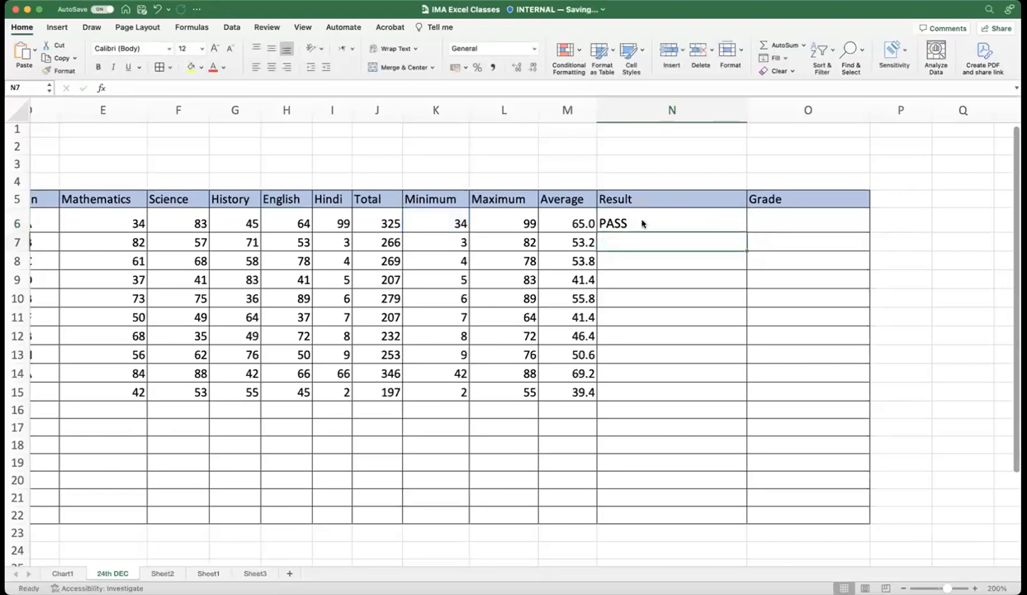
Step: Fill the N6 result formula down through N15 and narrow the Result column to fit its entries
{"action": "left_click", "coordinate": [642, 223]}
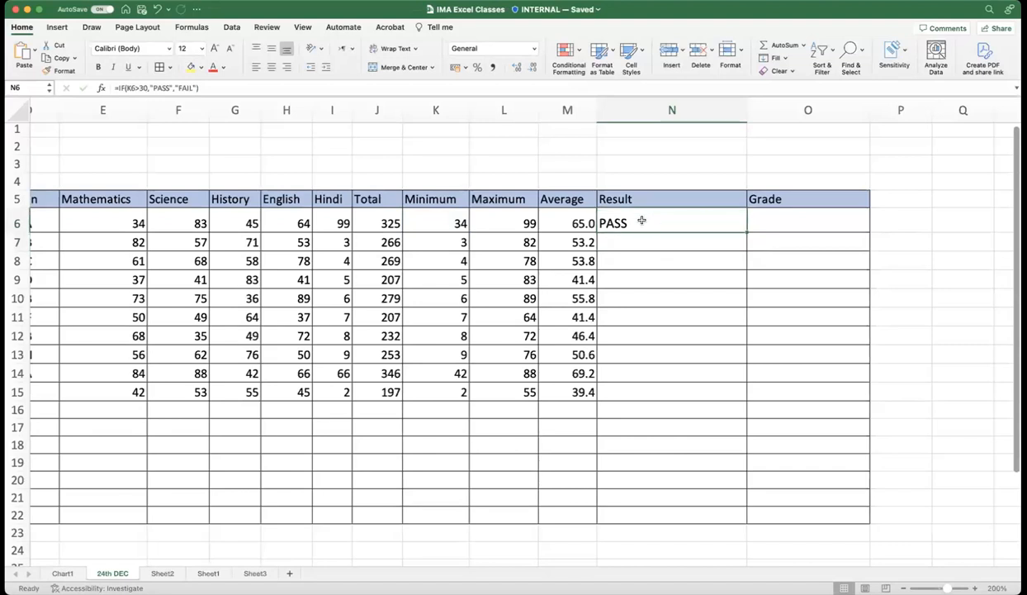
{"action": "left_click_drag", "start_coordinate": [746, 232], "coordinate": [723, 392]}
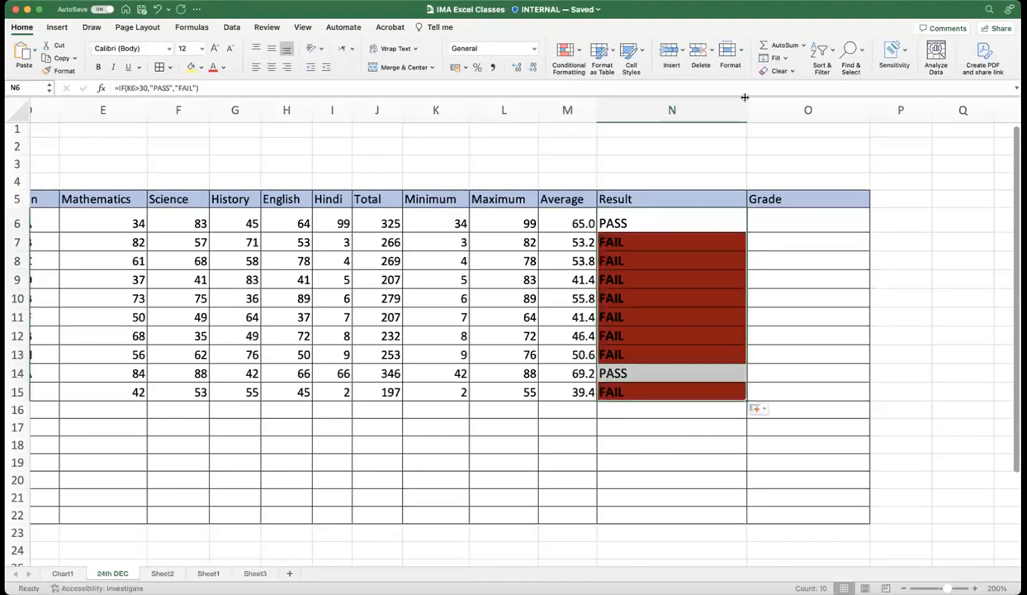
{"action": "left_click_drag", "start_coordinate": [747, 110], "coordinate": [649, 113]}
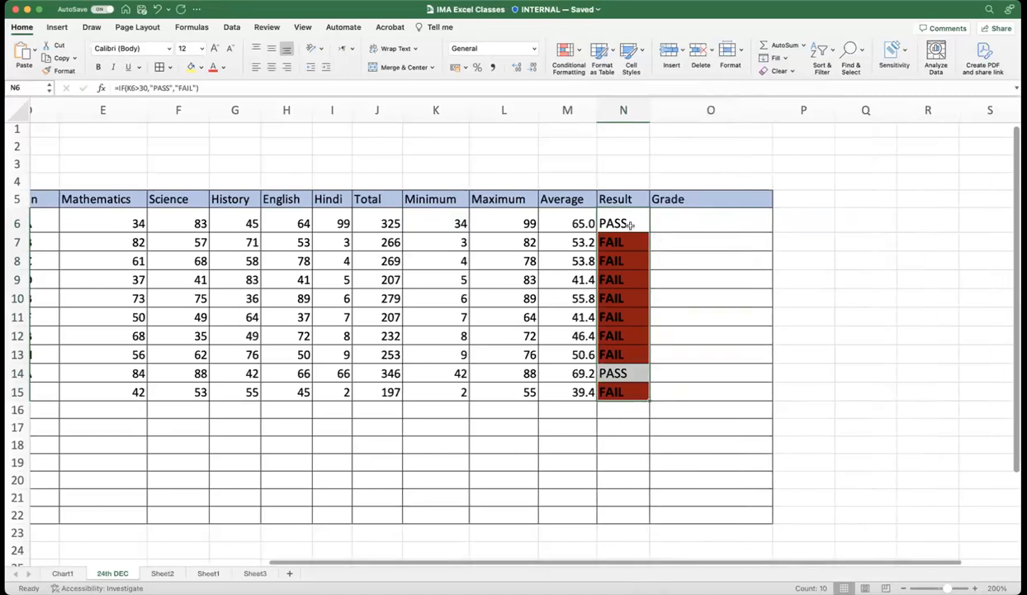
Step: Examine the IF formula in N6 and the Minimum formula in K6 alongside the students' marks and results
{"action": "left_click", "coordinate": [625, 223]}
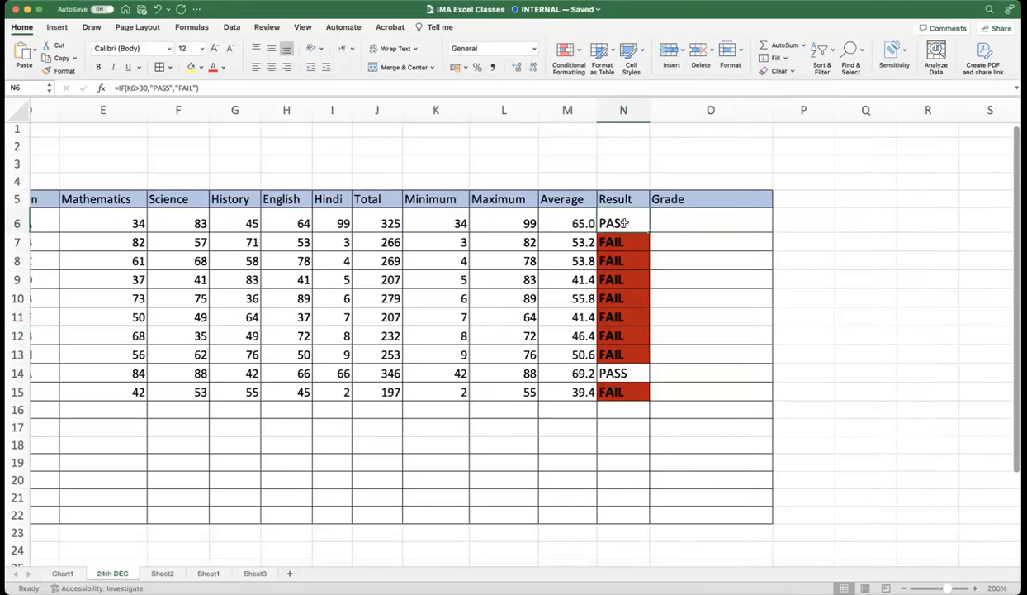
{"action": "left_click", "coordinate": [707, 294]}
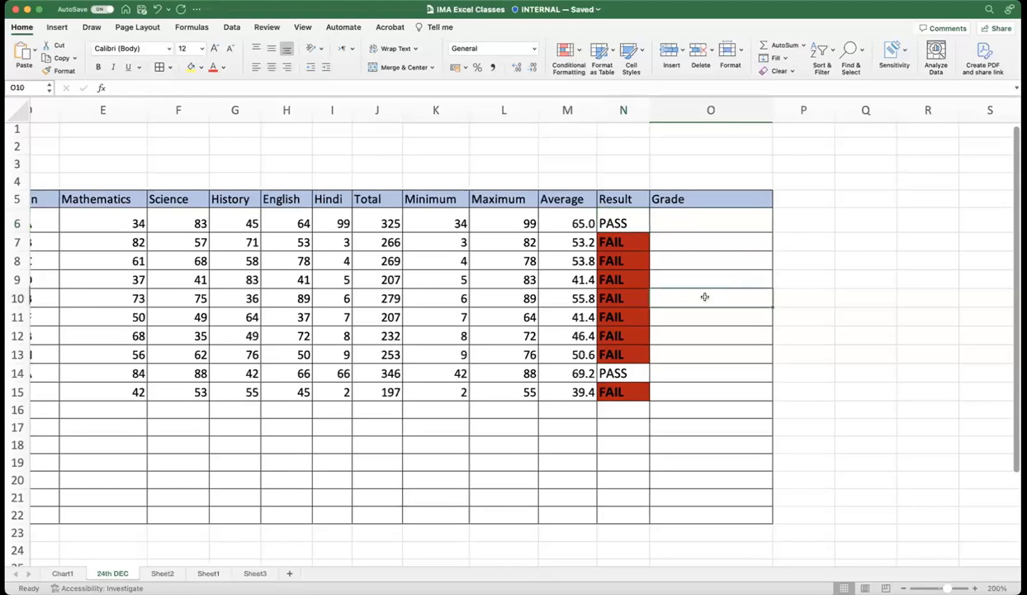
{"action": "scroll", "coordinate": [705, 295], "scroll_direction": "left", "scroll_amount": 3}
{"action": "scroll", "coordinate": [670, 294], "scroll_direction": "down", "scroll_amount": 1}
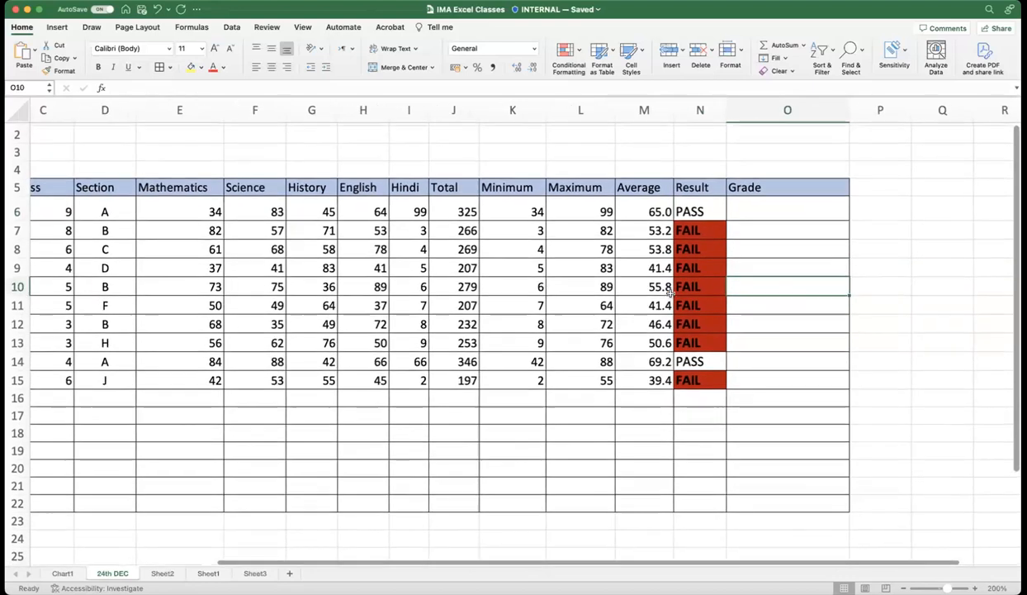
{"action": "scroll", "coordinate": [670, 293], "scroll_direction": "left", "scroll_amount": 2}
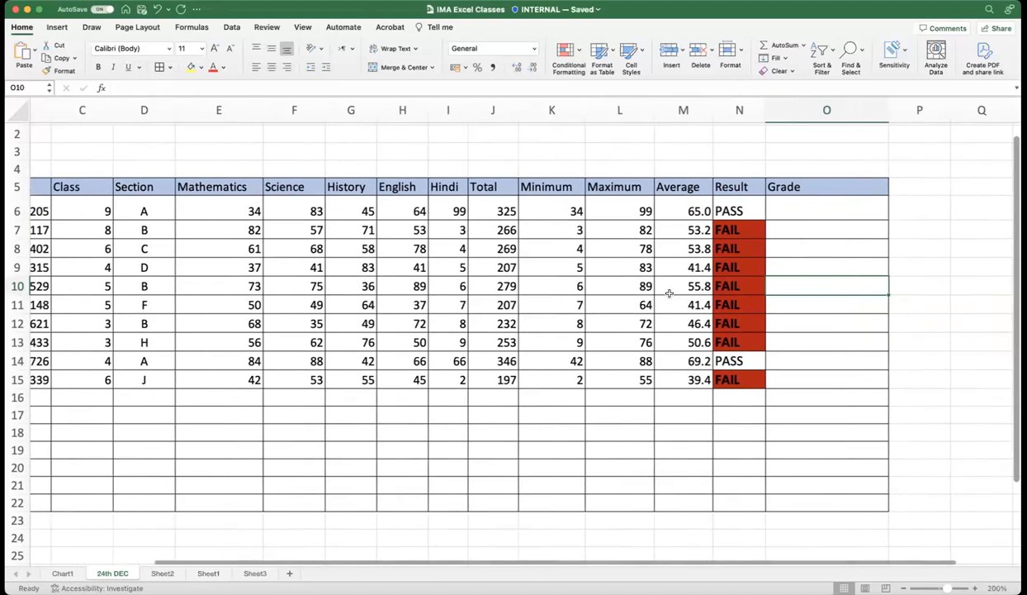
{"action": "scroll", "coordinate": [663, 293], "scroll_direction": "left", "scroll_amount": 2}
{"action": "scroll", "coordinate": [663, 293], "scroll_direction": "left", "scroll_amount": 2}
{"action": "scroll", "coordinate": [663, 292], "scroll_direction": "right", "scroll_amount": 4}
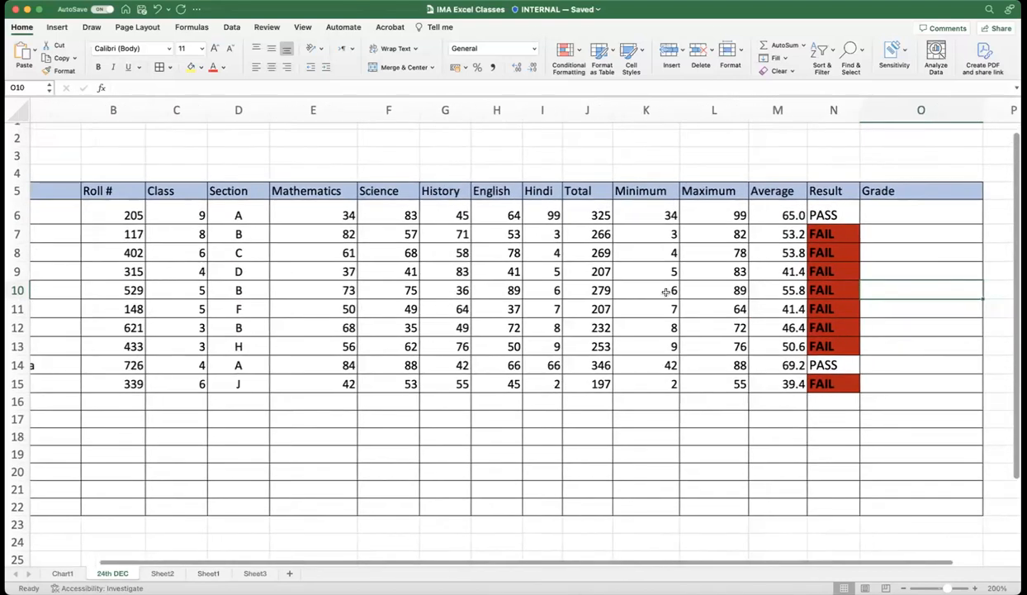
{"action": "scroll", "coordinate": [677, 291], "scroll_direction": "right", "scroll_amount": 1}
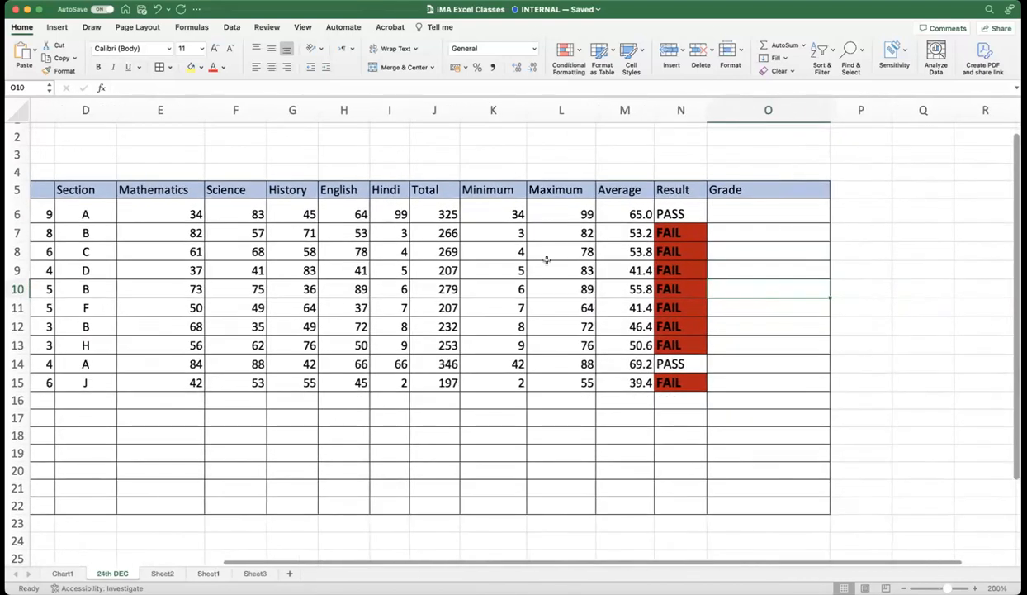
{"action": "left_click", "coordinate": [481, 211]}
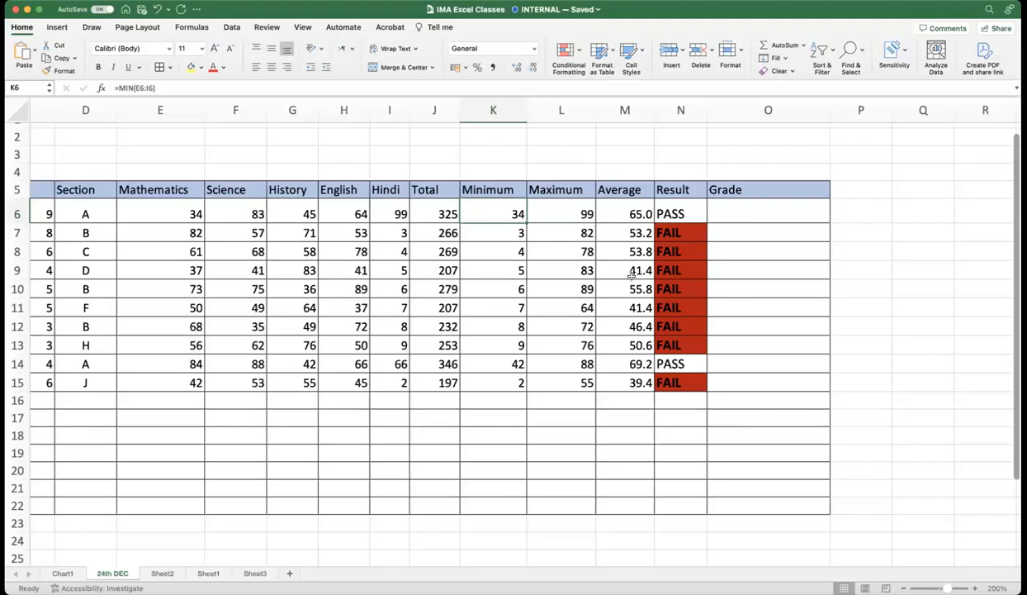
{"action": "scroll", "coordinate": [628, 268], "scroll_direction": "right", "scroll_amount": 2}
{"action": "left_click", "coordinate": [660, 248]}
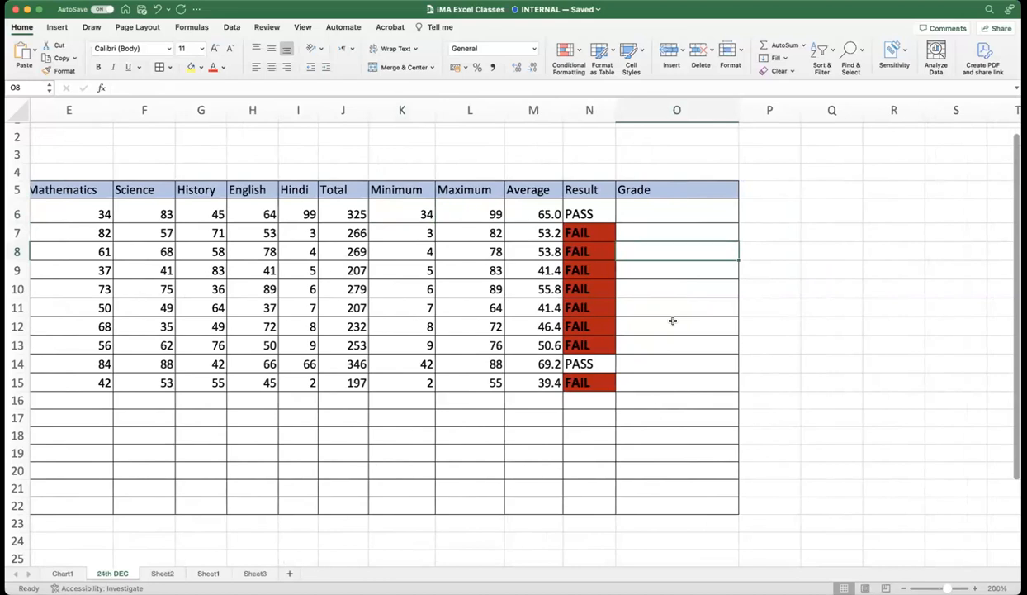
Step: Look over the whole marks table, from the student names across to the Result and Grade columns
{"action": "scroll", "coordinate": [672, 320], "scroll_direction": "left", "scroll_amount": 5}
{"action": "scroll", "coordinate": [672, 321], "scroll_direction": "left", "scroll_amount": 5}
{"action": "scroll", "coordinate": [665, 320], "scroll_direction": "right", "scroll_amount": 2}
{"action": "scroll", "coordinate": [665, 320], "scroll_direction": "left", "scroll_amount": 1}
{"action": "scroll", "coordinate": [607, 305], "scroll_direction": "down", "scroll_amount": 2}
{"action": "scroll", "coordinate": [607, 305], "scroll_direction": "up", "scroll_amount": 2}
{"action": "scroll", "coordinate": [607, 306], "scroll_direction": "down", "scroll_amount": 1}
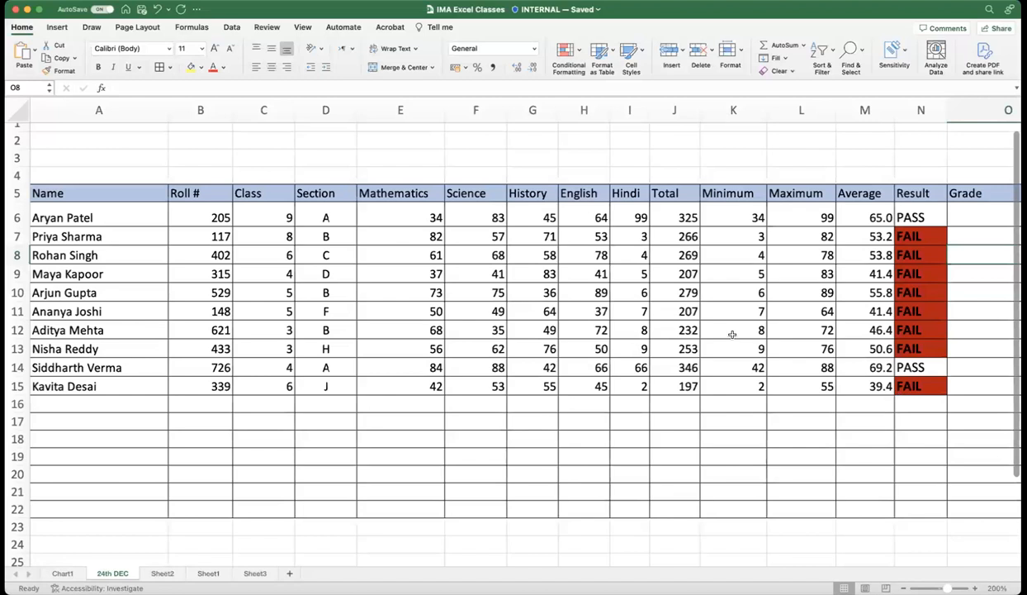
{"action": "scroll", "coordinate": [730, 332], "scroll_direction": "right", "scroll_amount": 3}
{"action": "scroll", "coordinate": [731, 332], "scroll_direction": "right", "scroll_amount": 6}
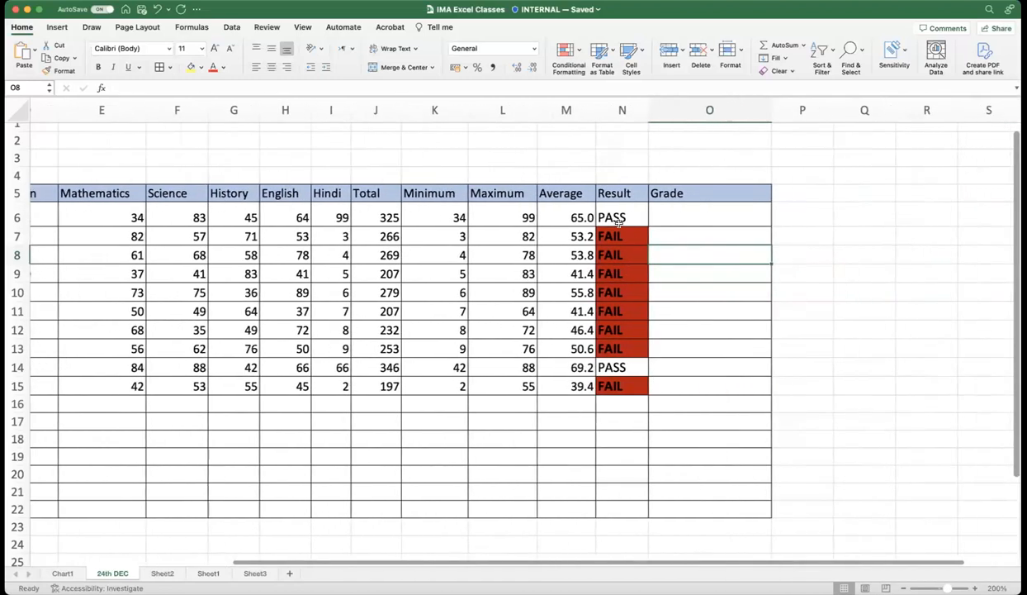
Step: Delete the results in N6:N15 and clear the conditional formatting rules from the entire sheet
{"action": "left_click_drag", "start_coordinate": [599, 213], "coordinate": [623, 383]}
{"action": "key", "text": "Delete"}
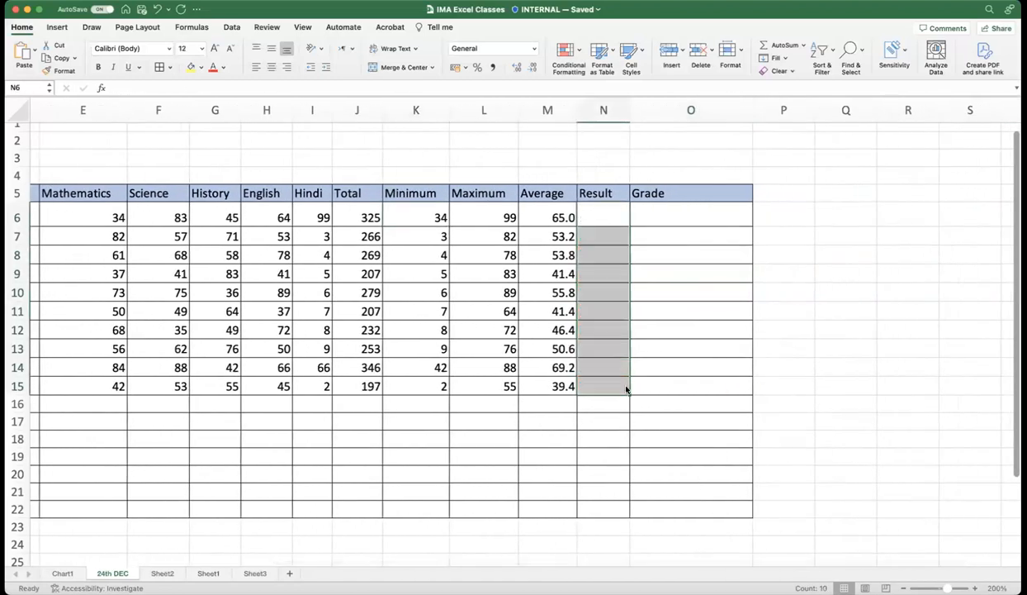
{"action": "left_click", "coordinate": [667, 219]}
{"action": "left_click_drag", "start_coordinate": [616, 213], "coordinate": [602, 401]}
{"action": "left_click", "coordinate": [562, 49]}
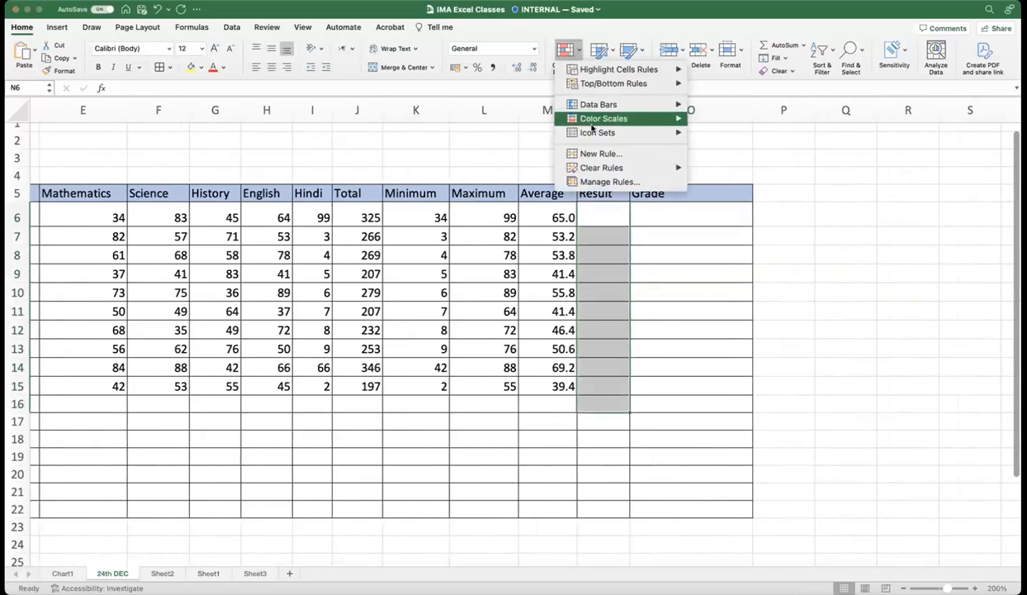
{"action": "mouse_move", "coordinate": [625, 169]}
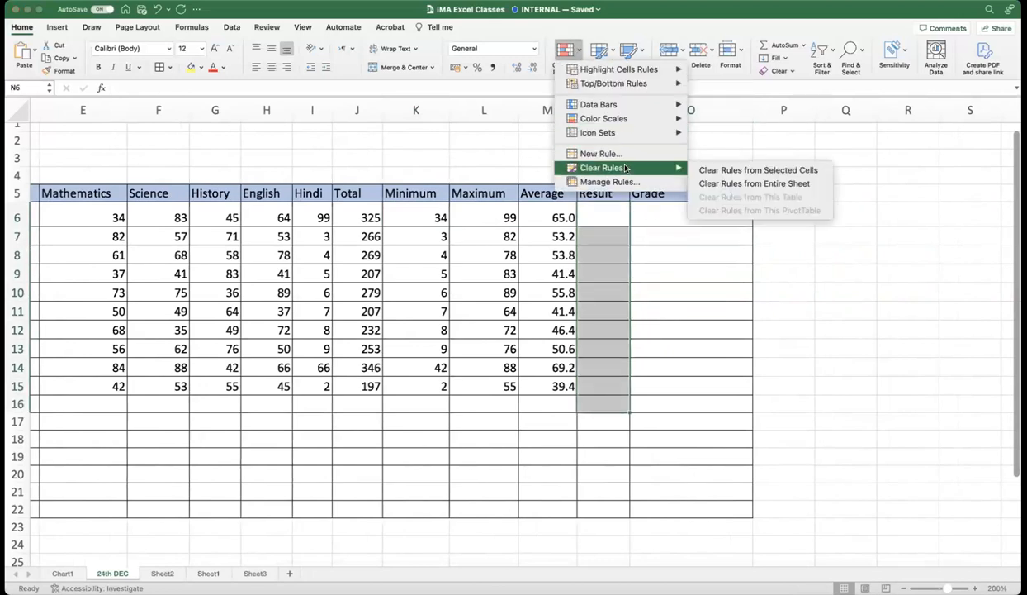
{"action": "left_click", "coordinate": [773, 183]}
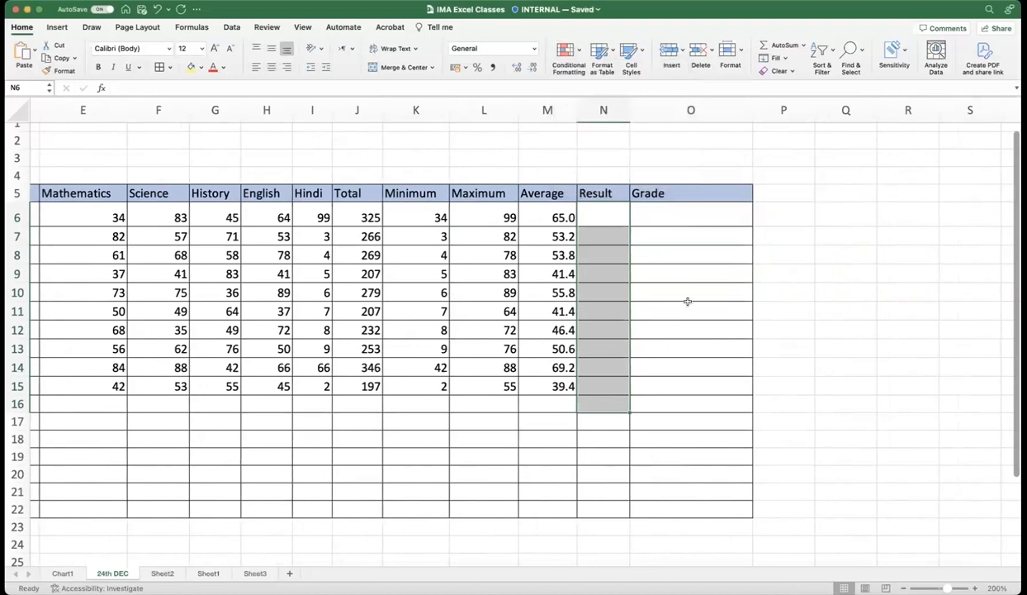
{"action": "left_click", "coordinate": [685, 300]}
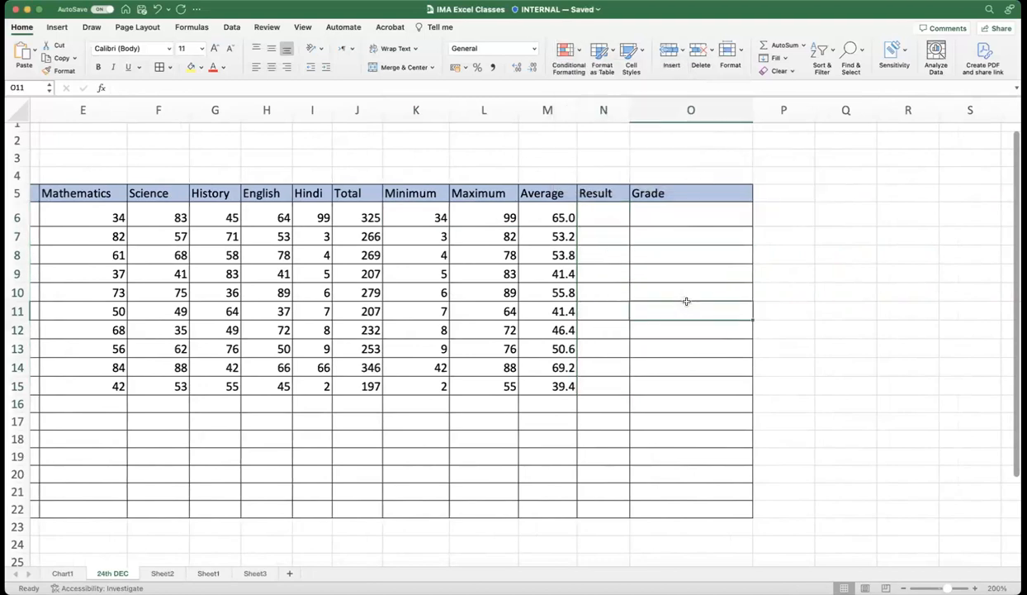
Step: Enter =IF(K6<30,"FAIL","PASS") in N6 and fill the formula down through N15
{"action": "left_click", "coordinate": [603, 214]}
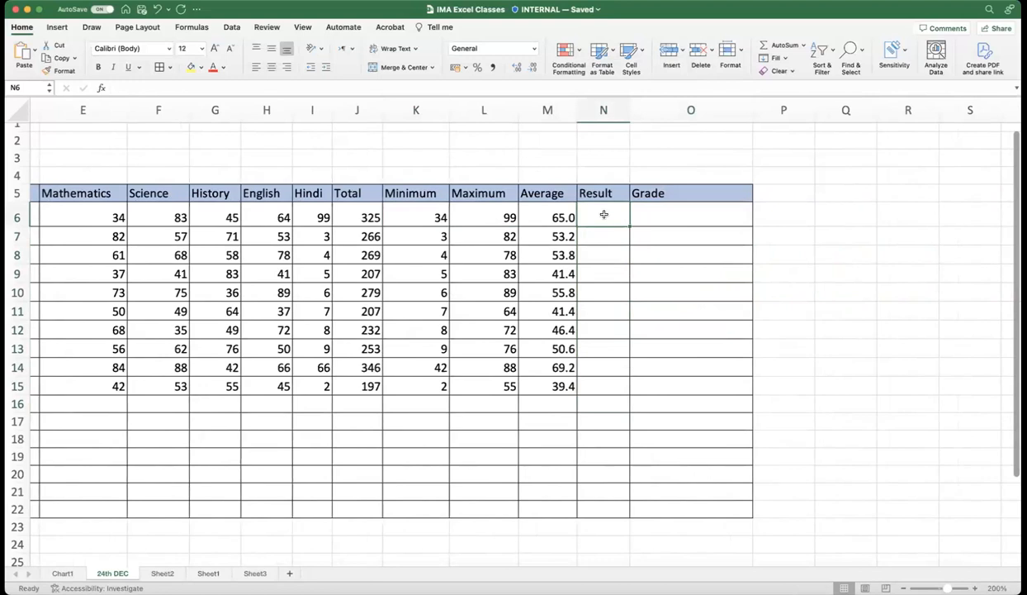
{"action": "scroll", "coordinate": [611, 214], "scroll_direction": "left", "scroll_amount": 1}
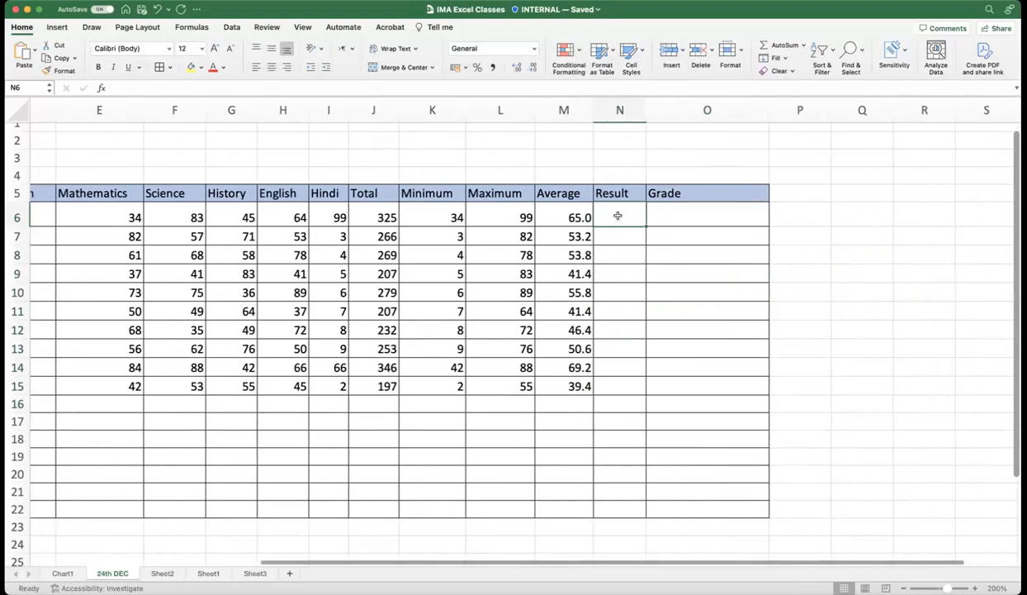
{"action": "type", "text": "="}
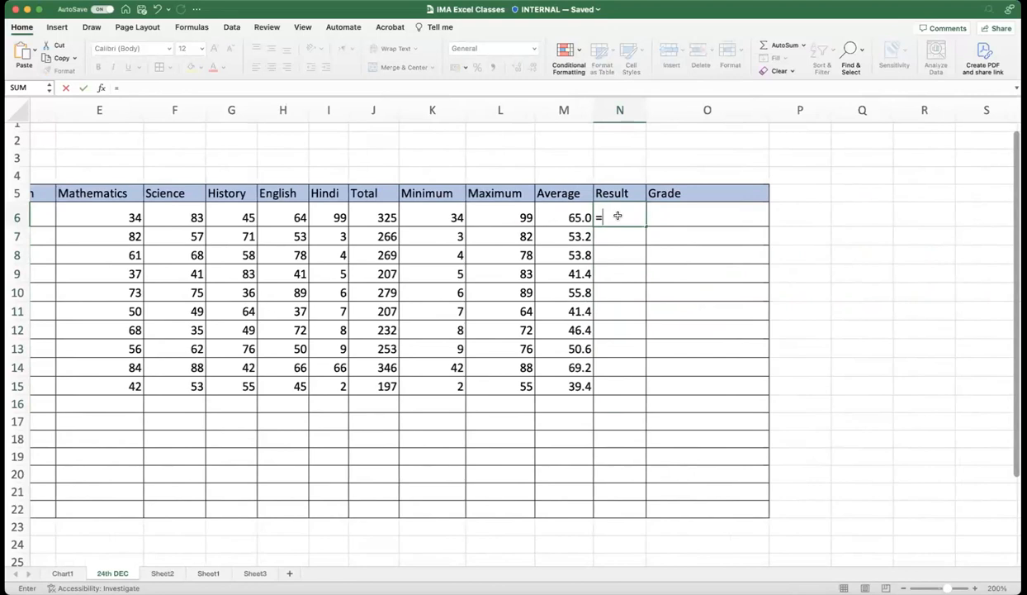
{"action": "type", "text": "if("}
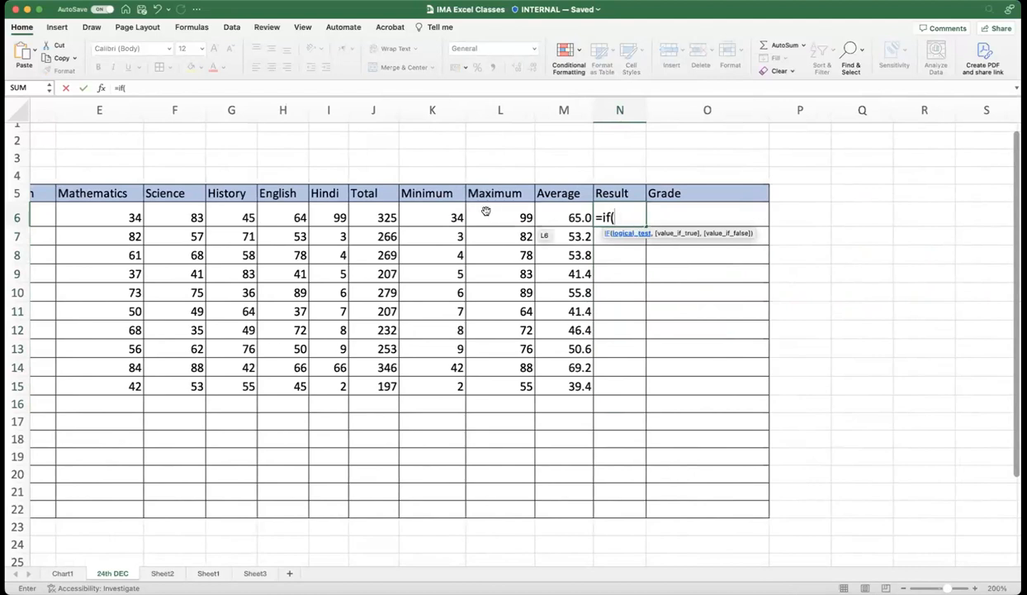
{"action": "left_click", "coordinate": [453, 215]}
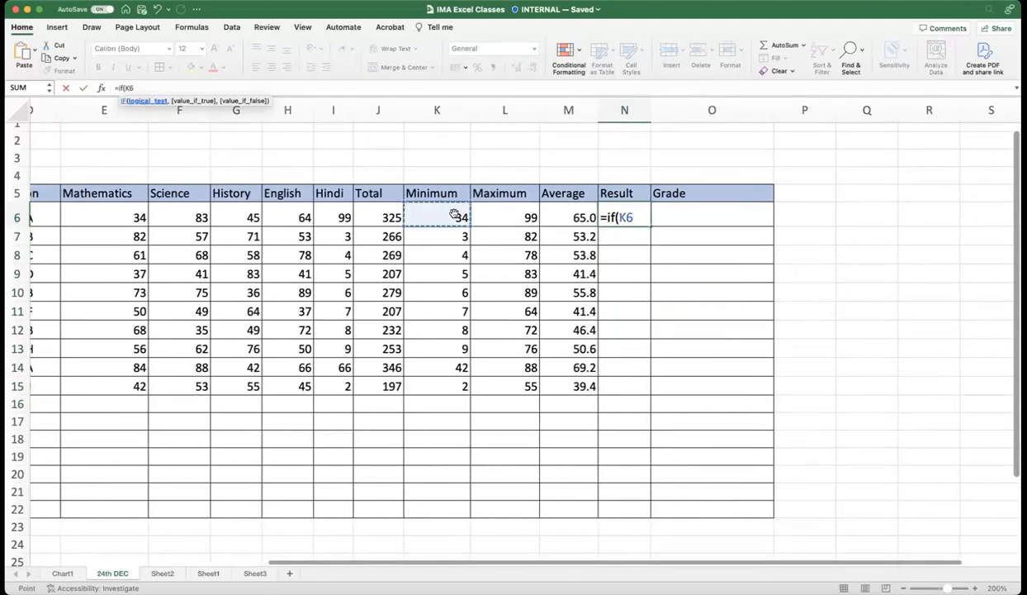
{"action": "type", "text": "<30"}
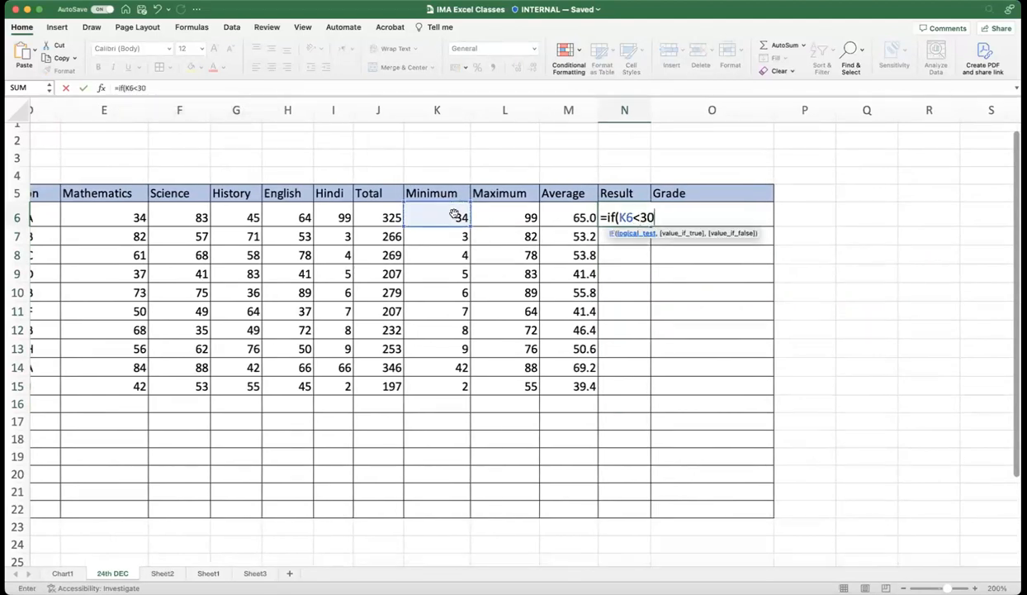
{"action": "type", "text": ",\"FA"}
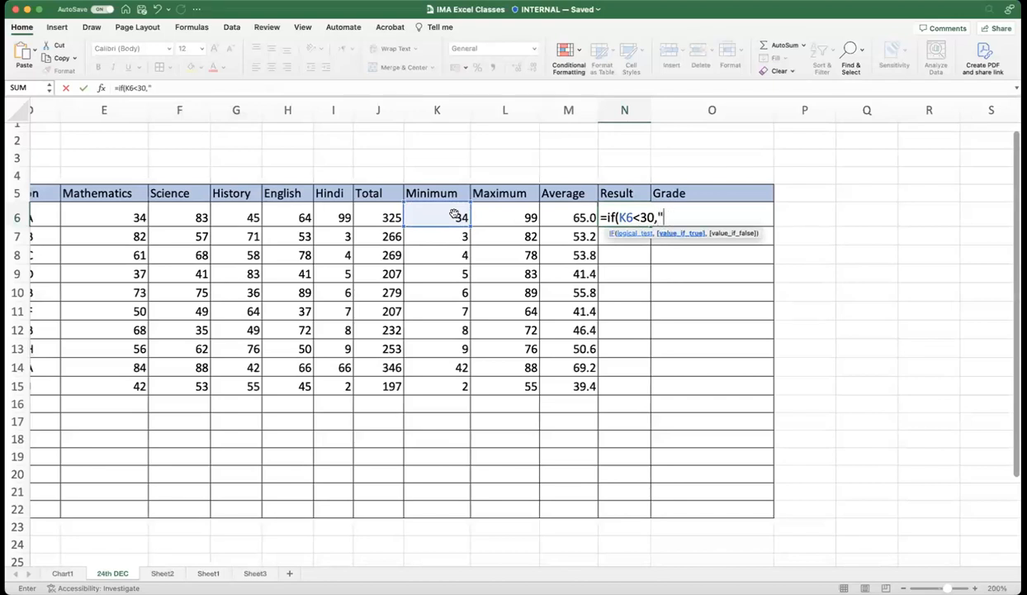
{"action": "type", "text": "IL\",\"PASS\""}
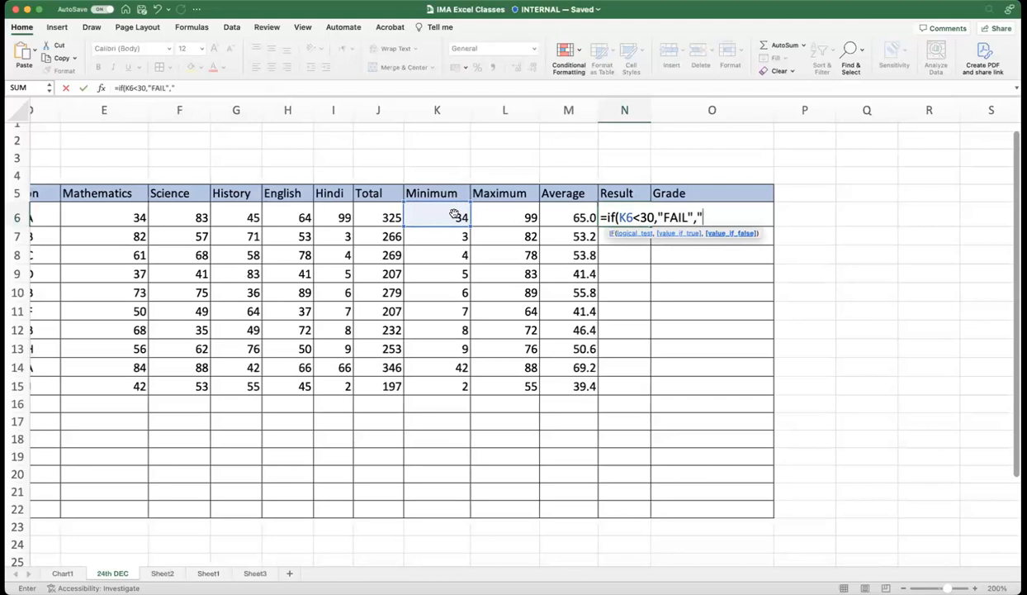
{"action": "type", "text": ")"}
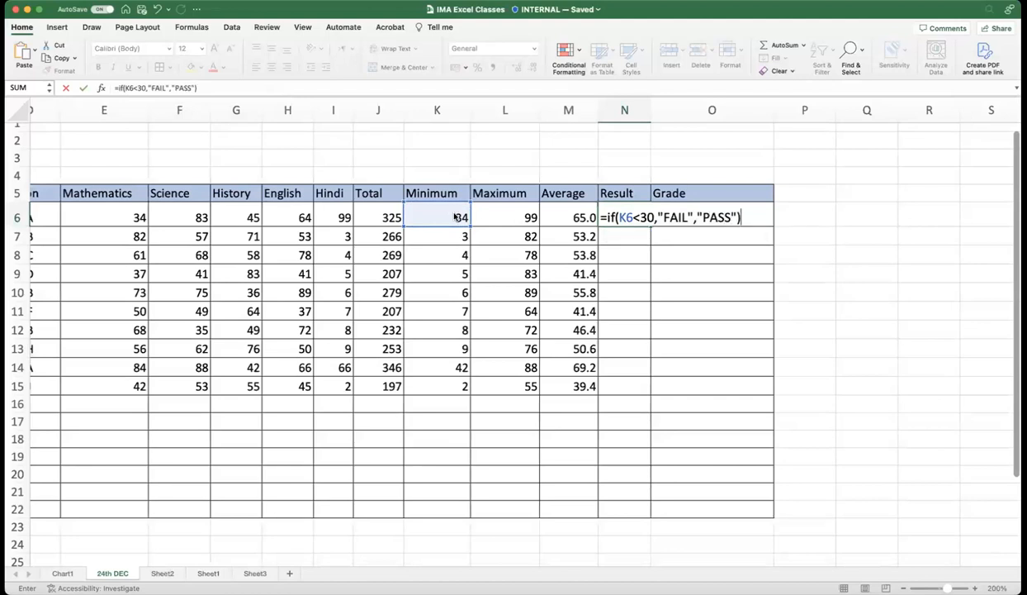
{"action": "key", "text": "Return"}
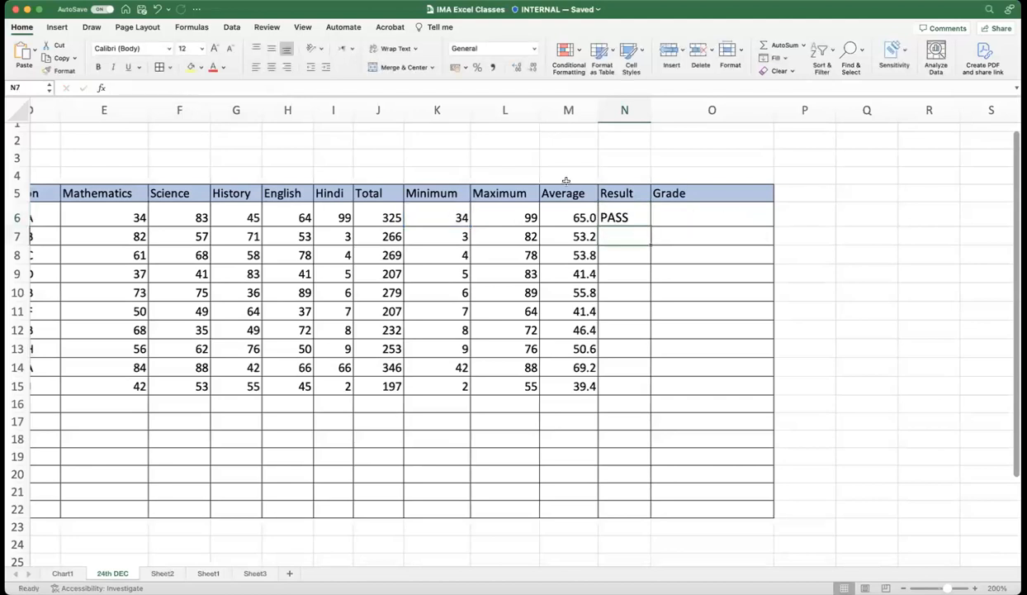
{"action": "left_click", "coordinate": [616, 218]}
{"action": "left_click_drag", "start_coordinate": [650, 224], "coordinate": [625, 388]}
Step: Add a conditional formatting rule to N6 that gives text containing PASS a Green Fill with Dark Green Text
{"action": "left_click", "coordinate": [626, 216]}
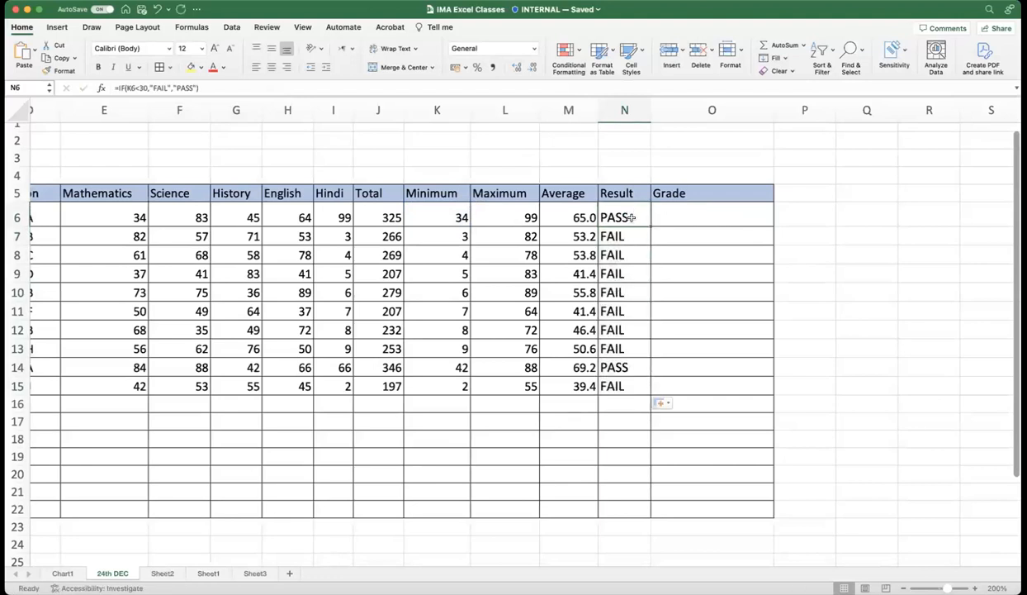
{"action": "left_click", "coordinate": [579, 53]}
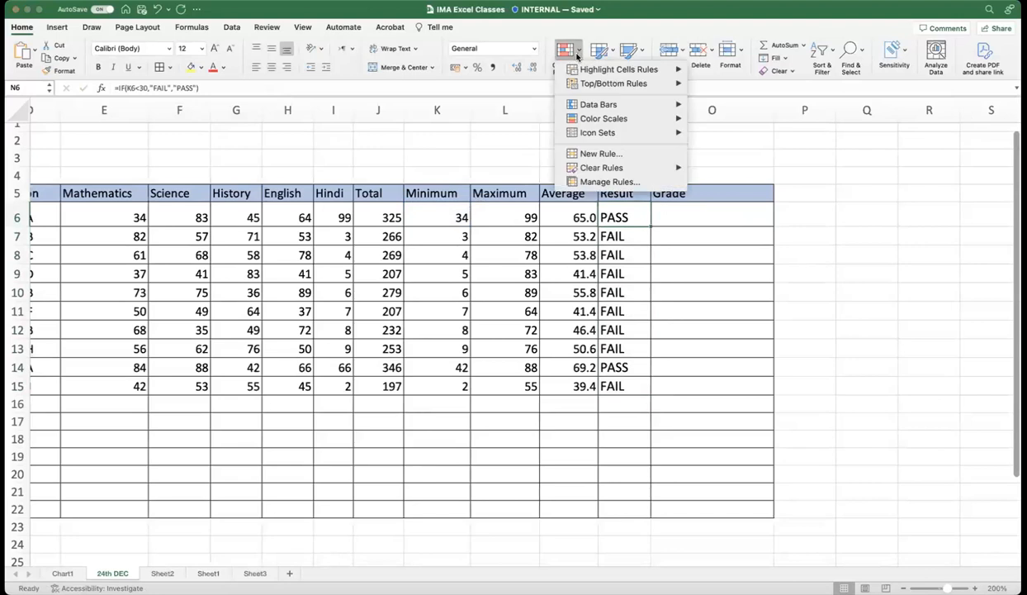
{"action": "mouse_move", "coordinate": [623, 72]}
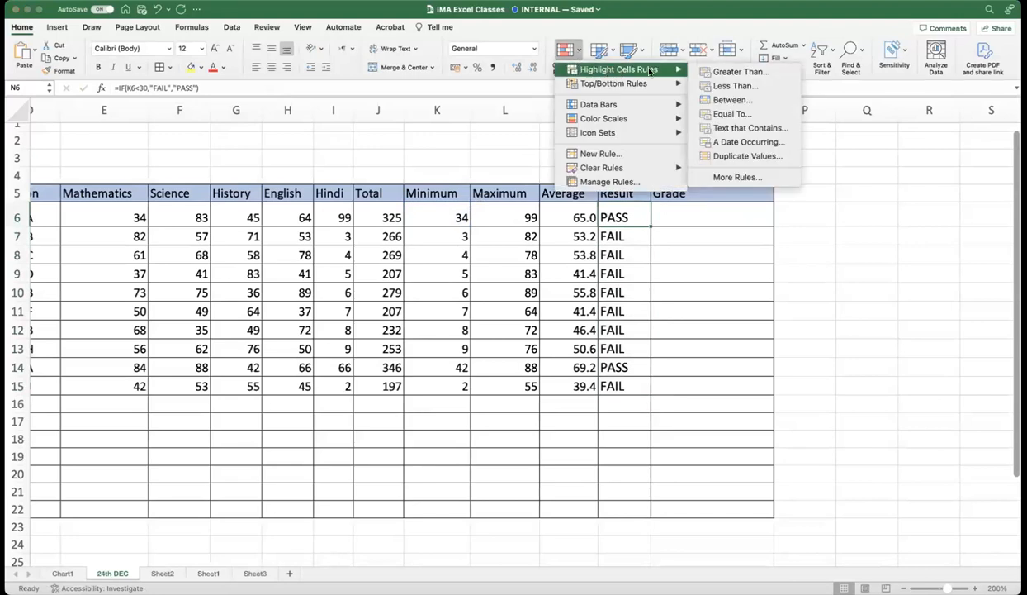
{"action": "left_click", "coordinate": [743, 128]}
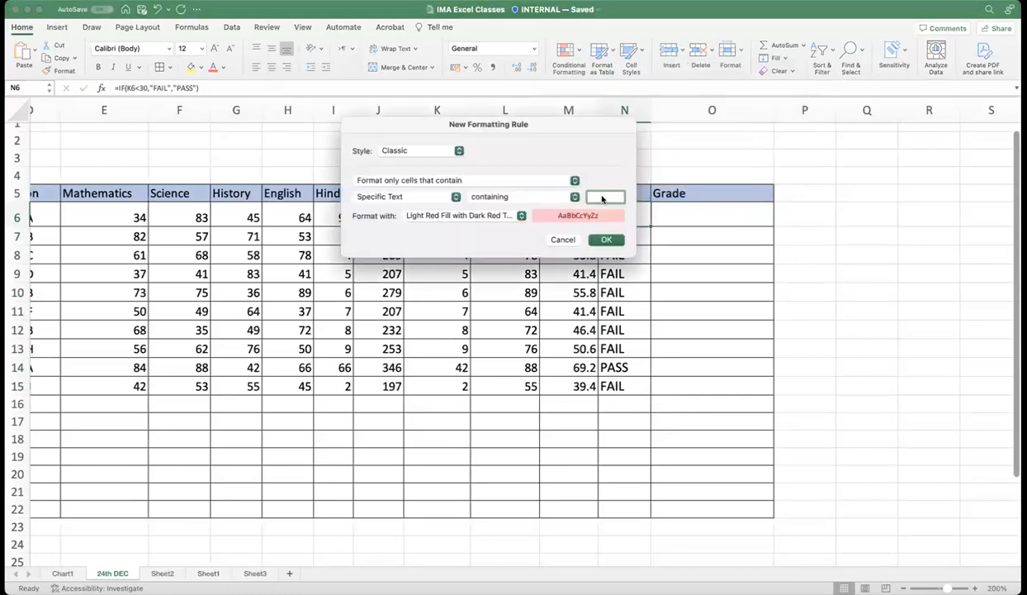
{"action": "type", "text": "PA"}
{"action": "left_click", "coordinate": [412, 214]}
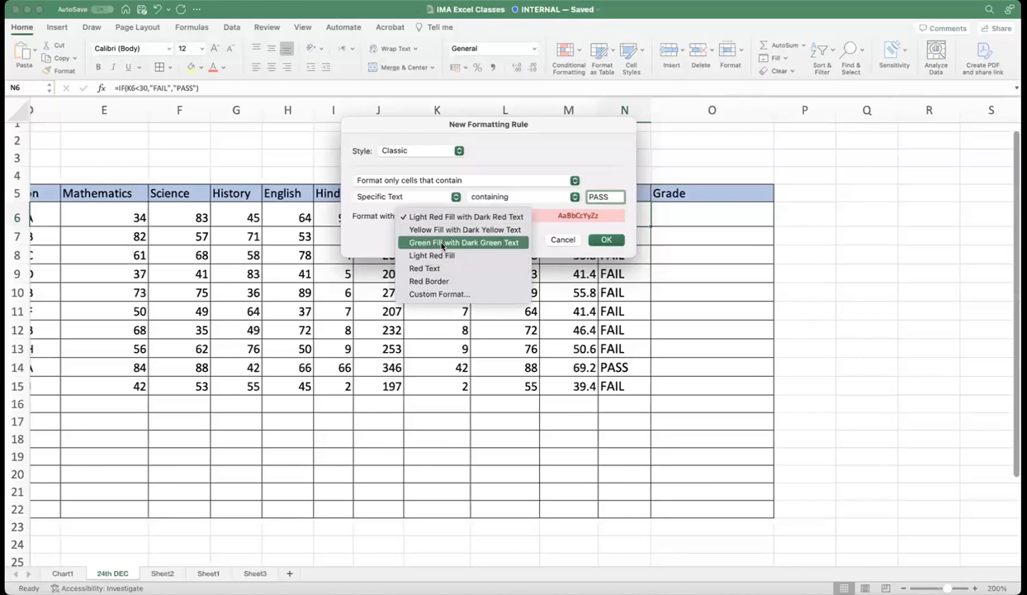
{"action": "left_click", "coordinate": [441, 244]}
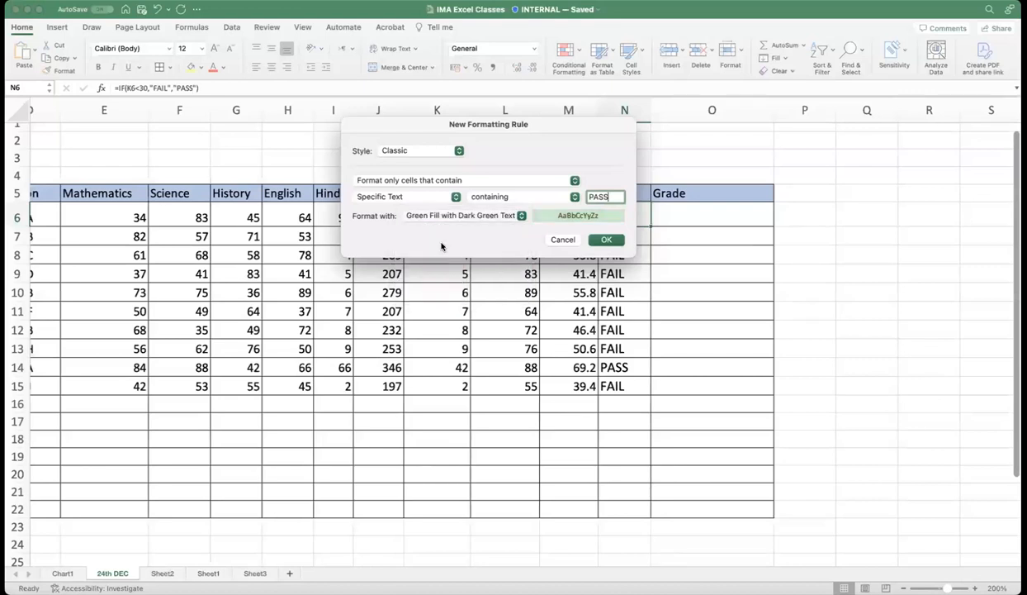
{"action": "left_click", "coordinate": [606, 240]}
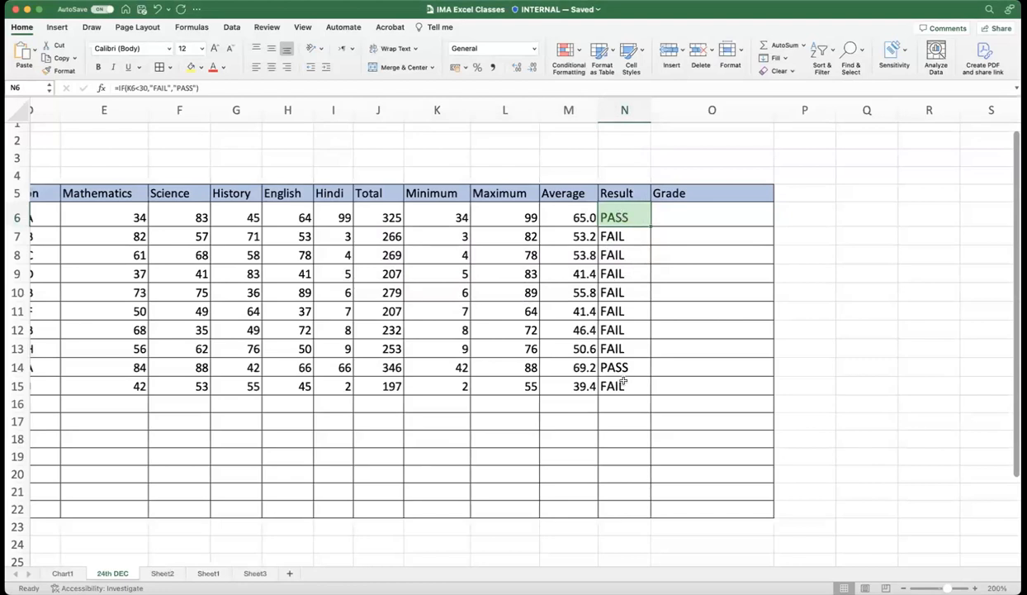
Step: Copy the formatting of N6 onto the results down through N15 with Format Painter
{"action": "left_click", "coordinate": [63, 71]}
{"action": "left_click_drag", "start_coordinate": [621, 218], "coordinate": [624, 381]}
{"action": "left_click", "coordinate": [704, 357]}
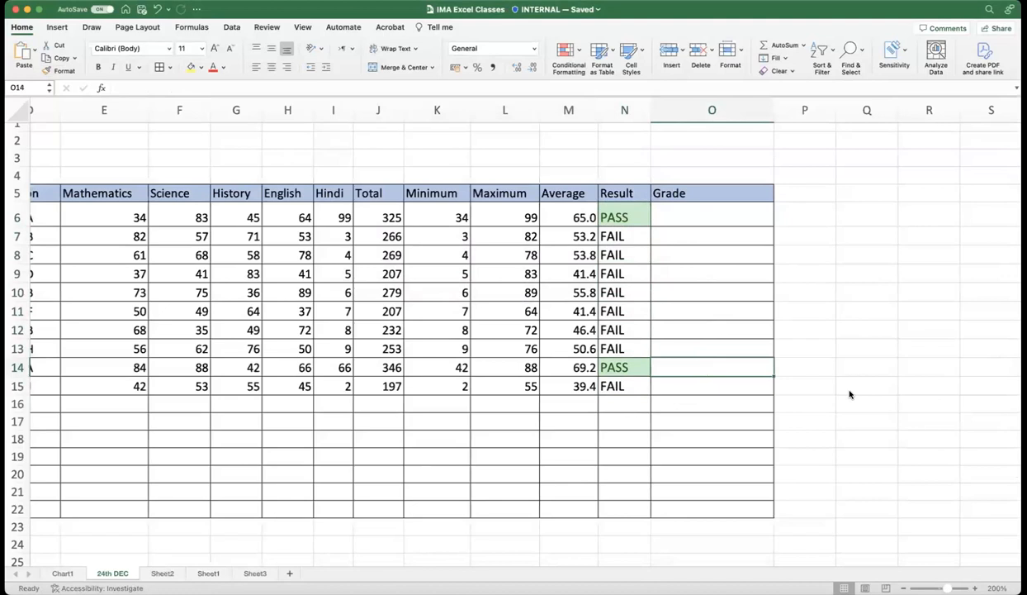
Step: Set up a conditional formatting rule on N6 for text containing FAIL, using a custom format
{"action": "left_click", "coordinate": [618, 217]}
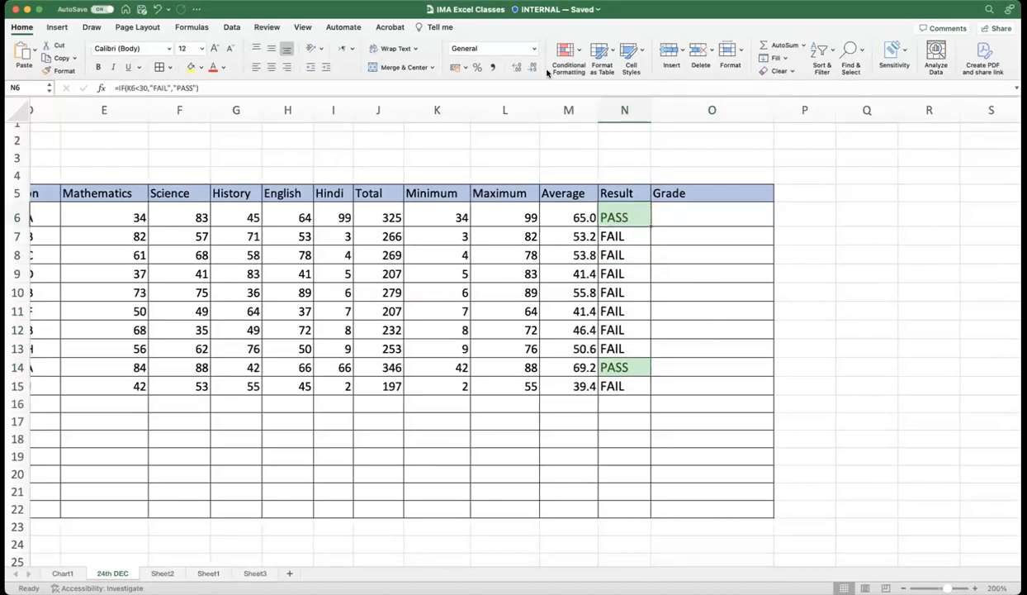
{"action": "left_click", "coordinate": [571, 56]}
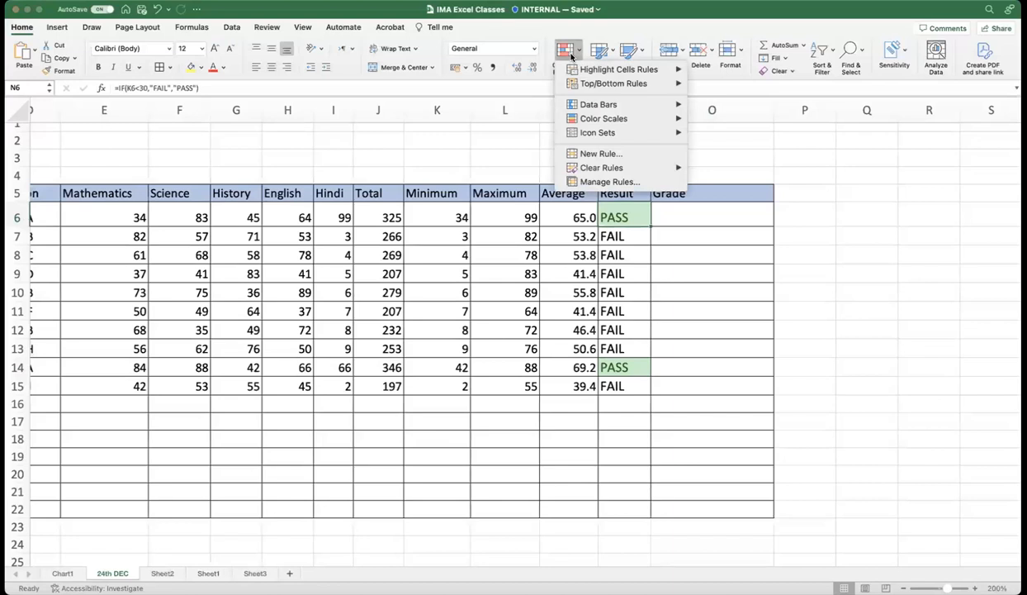
{"action": "mouse_move", "coordinate": [578, 70]}
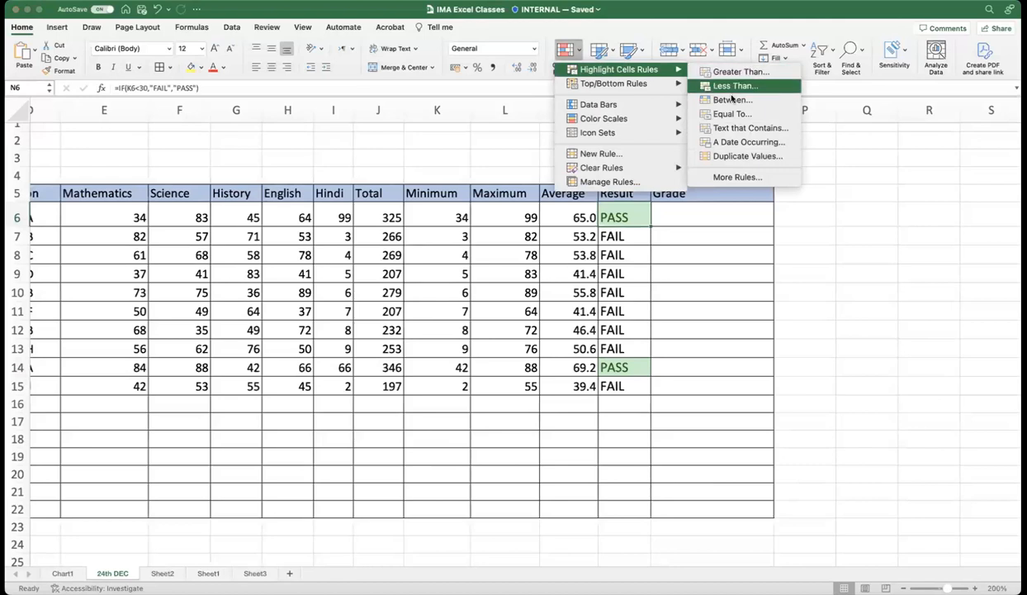
{"action": "left_click", "coordinate": [761, 134]}
{"action": "left_click_drag", "start_coordinate": [472, 121], "coordinate": [275, 143]}
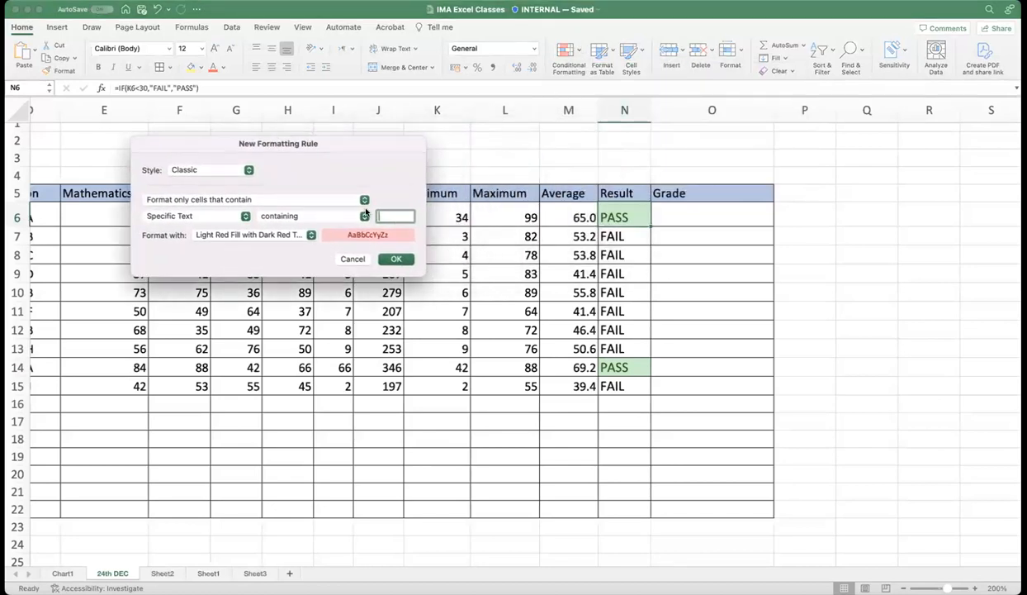
{"action": "type", "text": "FAIL"}
{"action": "left_click", "coordinate": [220, 237]}
{"action": "left_click", "coordinate": [202, 235]}
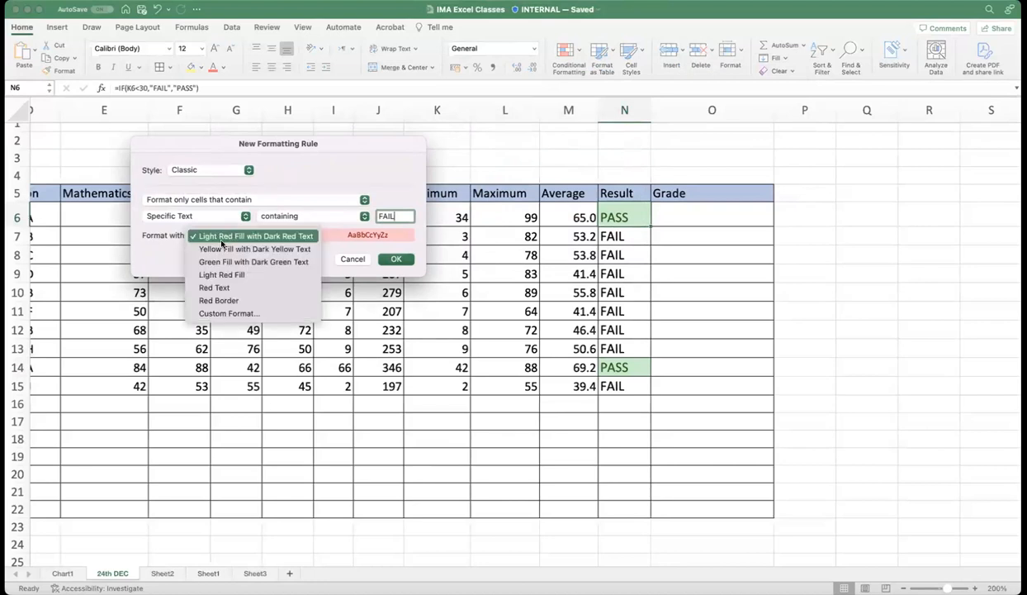
{"action": "left_click", "coordinate": [250, 314]}
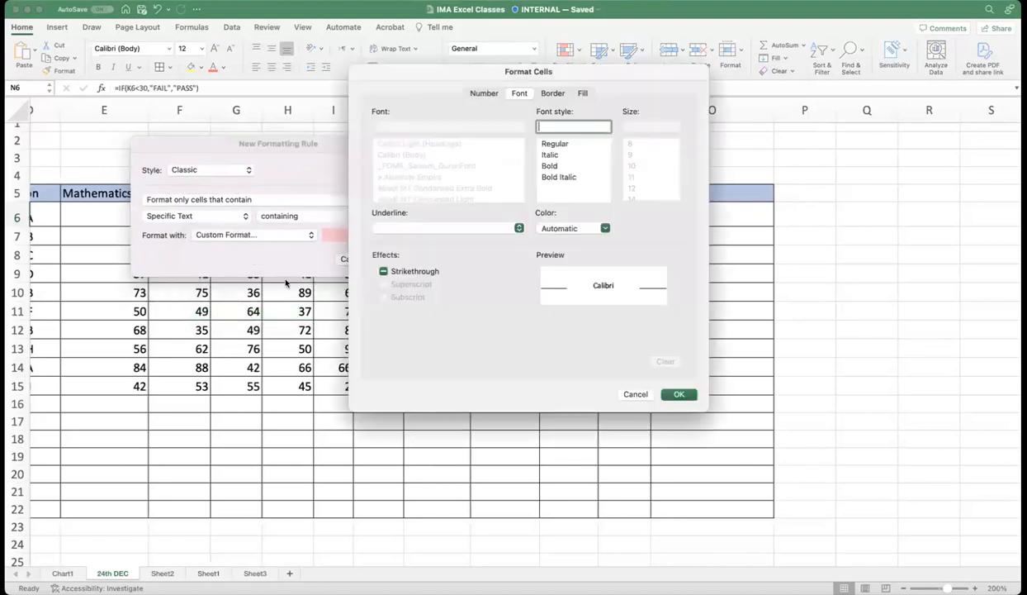
Step: Define the FAIL format with bold font, a light gold background, Automatic pattern color and the sparse dotted pattern style
{"action": "left_click_drag", "start_coordinate": [462, 85], "coordinate": [280, 135]}
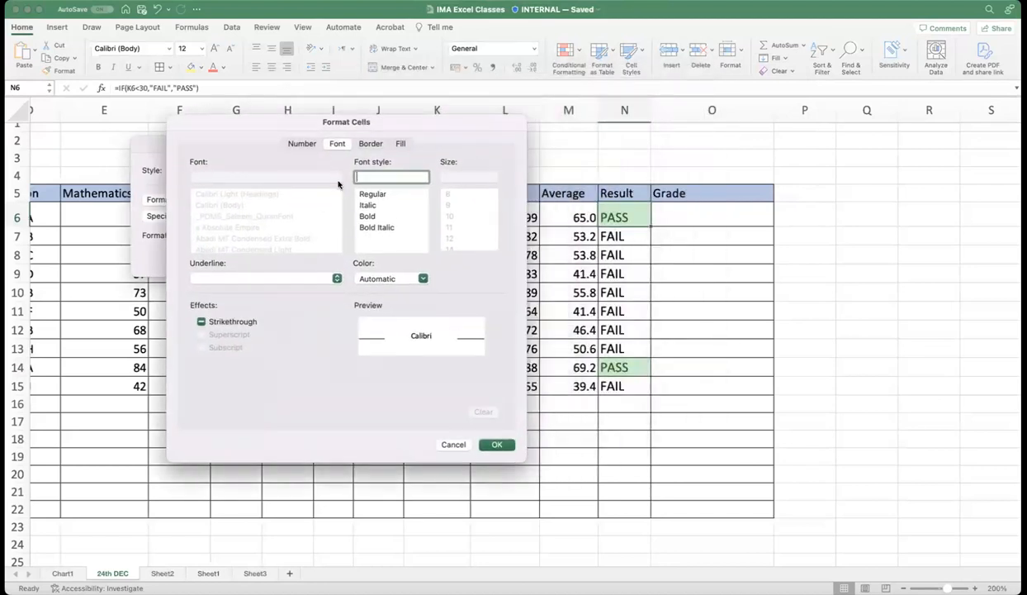
{"action": "left_click", "coordinate": [373, 216]}
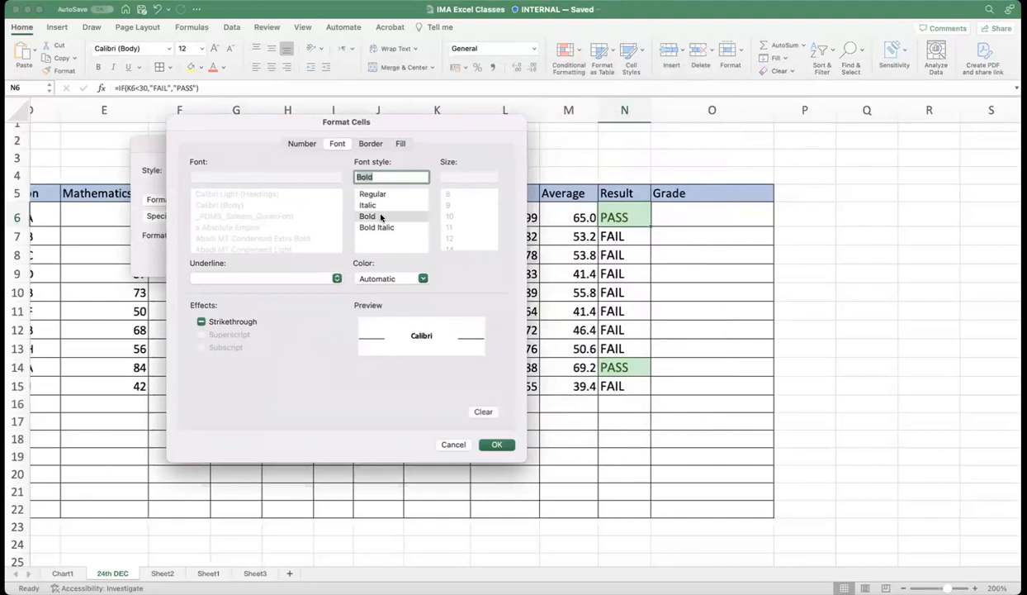
{"action": "left_click", "coordinate": [400, 143]}
{"action": "left_click", "coordinate": [229, 189]}
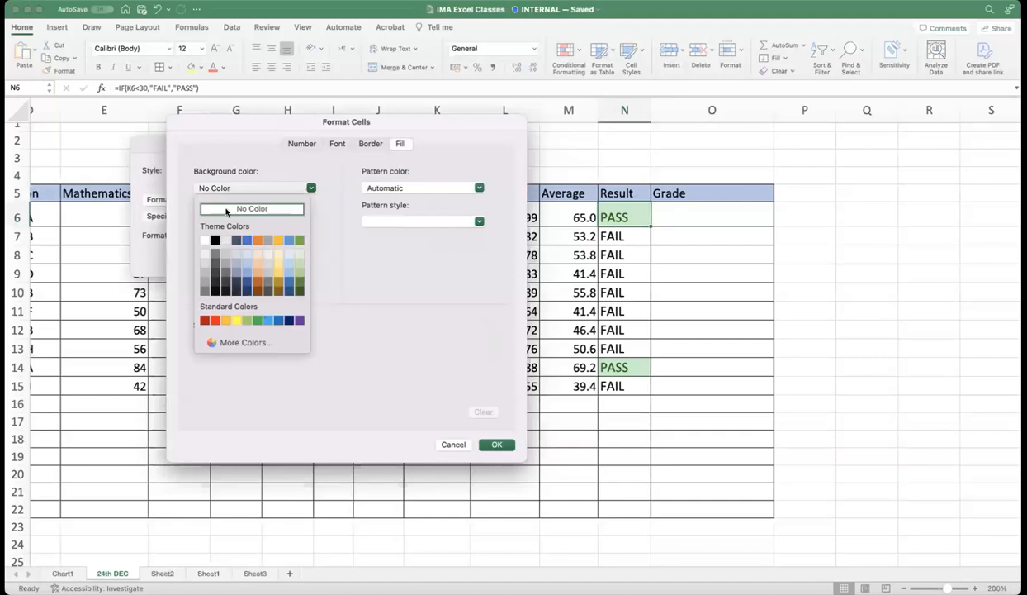
{"action": "left_click", "coordinate": [277, 255]}
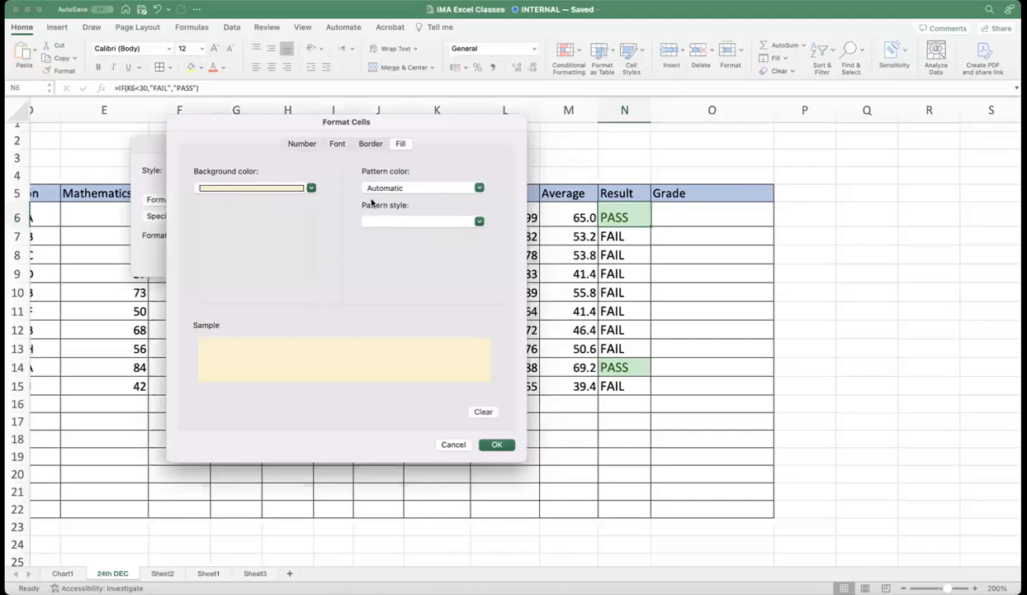
{"action": "left_click", "coordinate": [401, 189]}
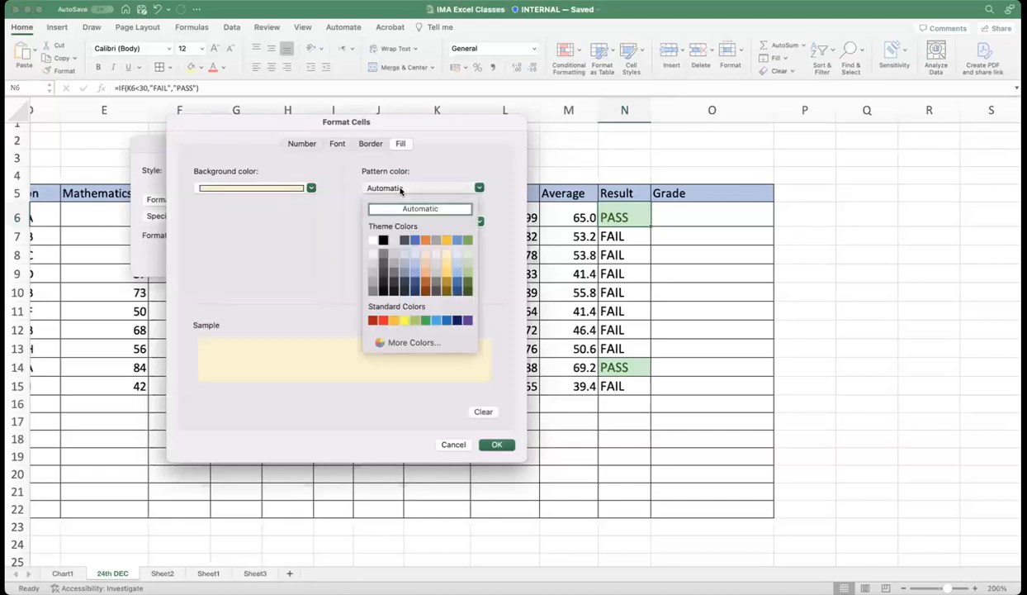
{"action": "left_click", "coordinate": [397, 209]}
{"action": "left_click", "coordinate": [386, 221]}
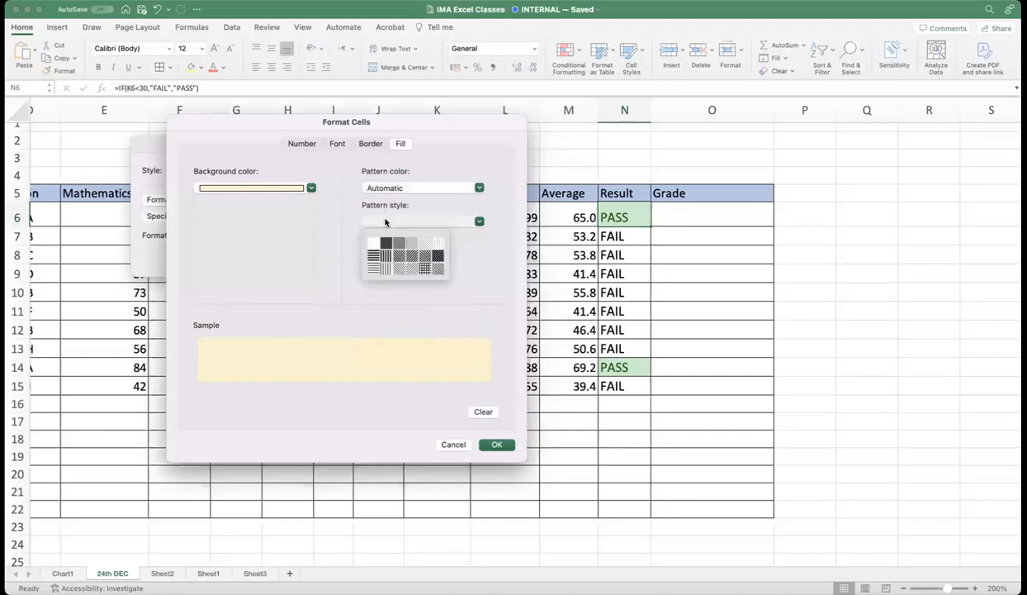
{"action": "left_click", "coordinate": [437, 243]}
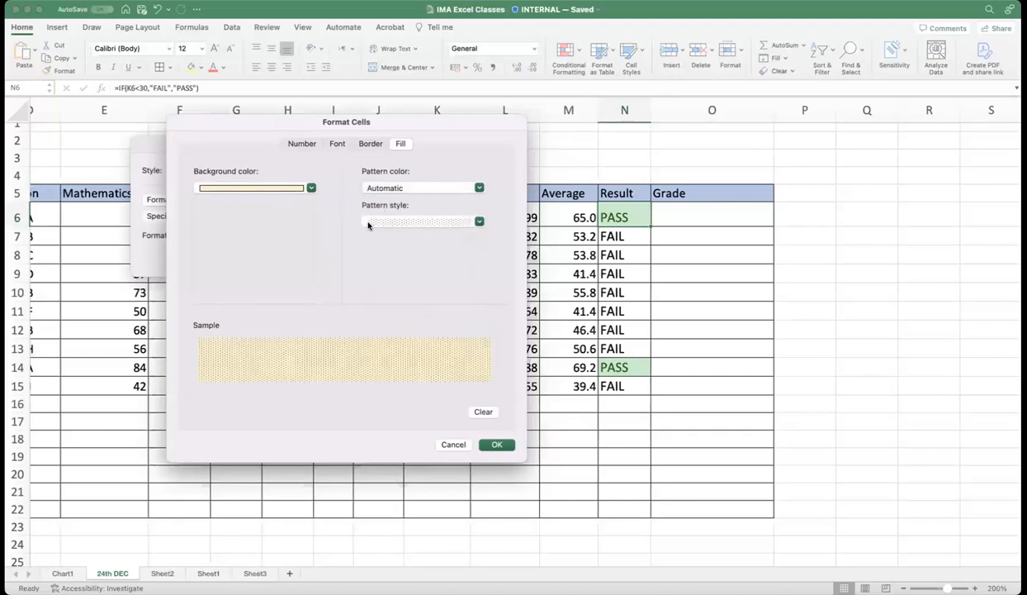
{"action": "left_click", "coordinate": [488, 442]}
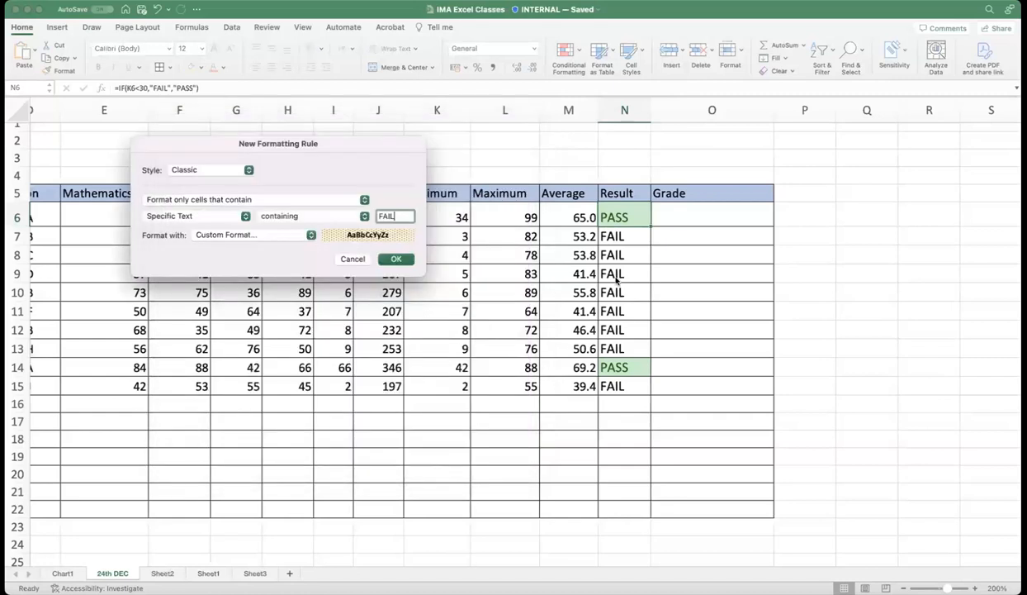
Step: Apply the FAIL rule to N6 and fill the cell with its formatting down through N15
{"action": "left_click", "coordinate": [396, 259]}
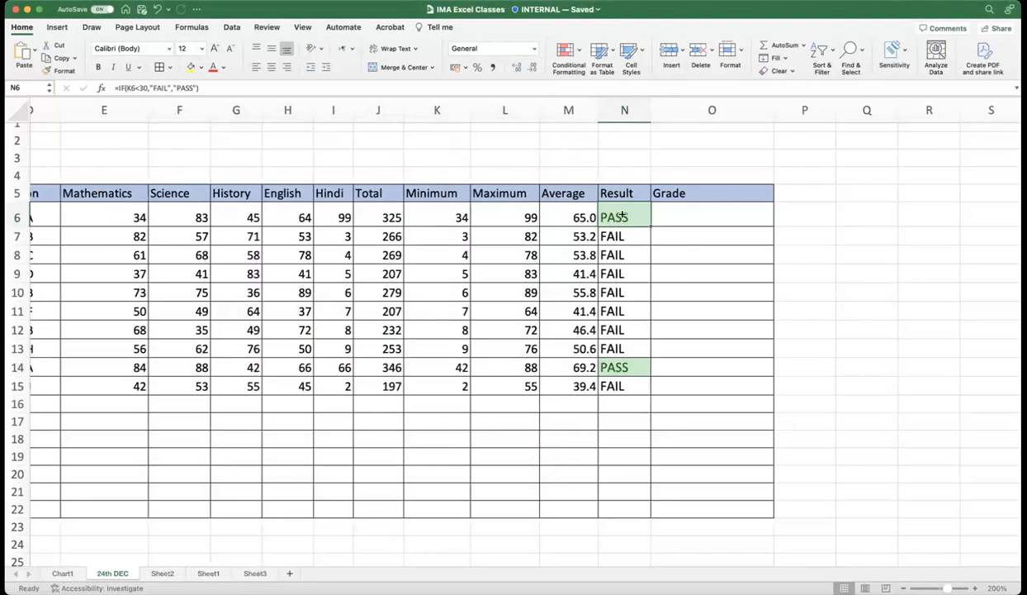
{"action": "left_click_drag", "start_coordinate": [651, 224], "coordinate": [639, 388]}
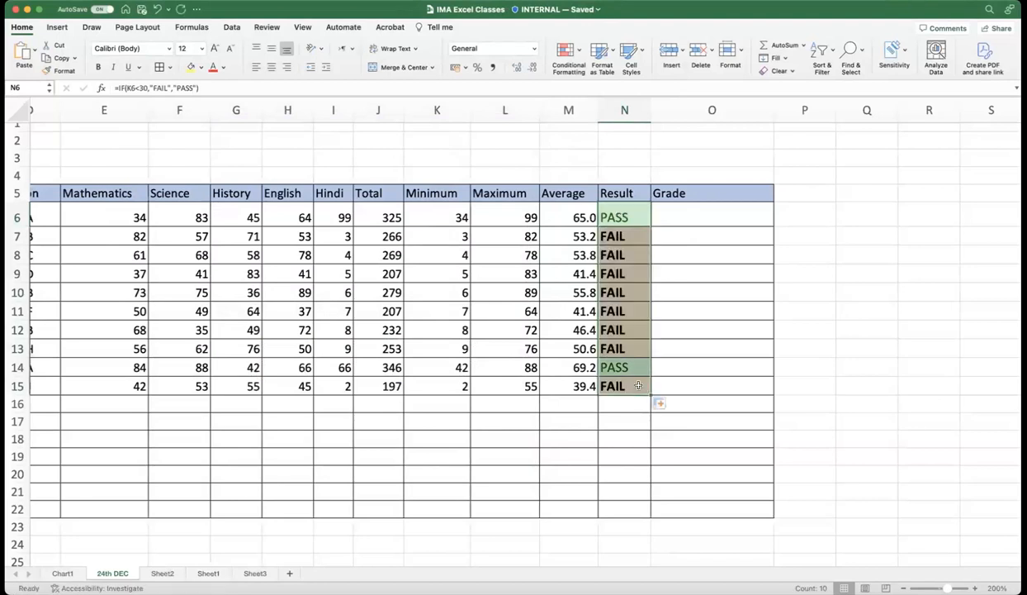
{"action": "left_click", "coordinate": [724, 309]}
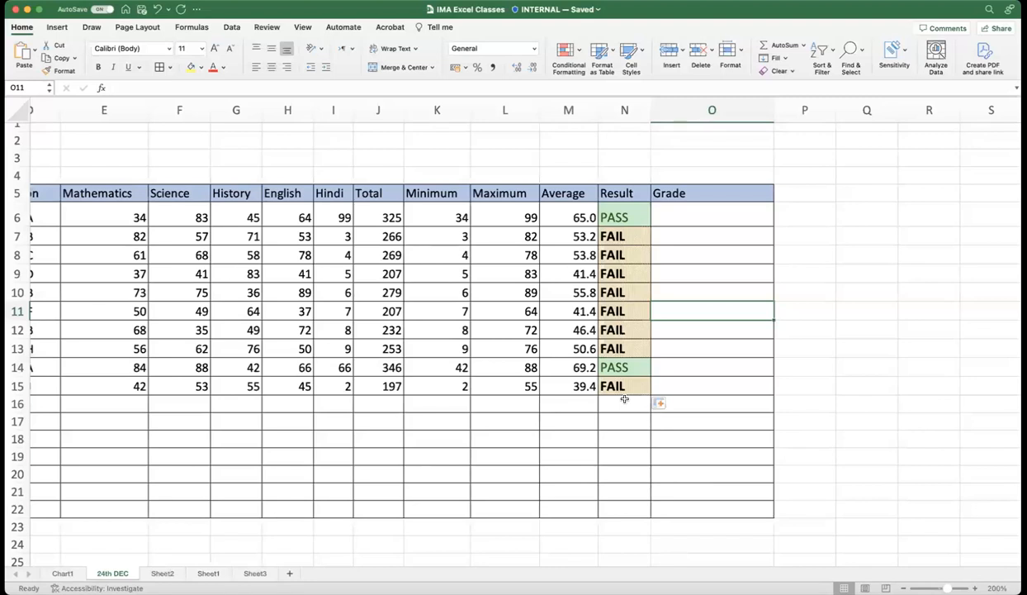
Step: Review the marks sheet across its header row, from the roll number and subject columns through to Result and Grade
{"action": "left_click_drag", "start_coordinate": [74, 192], "coordinate": [676, 192]}
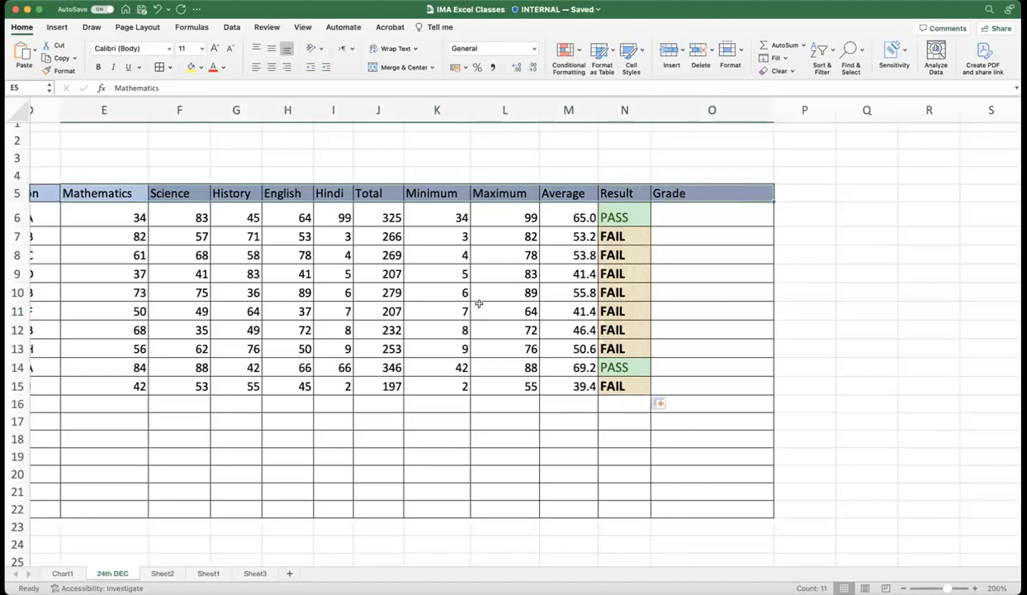
{"action": "scroll", "coordinate": [477, 303], "scroll_direction": "left", "scroll_amount": 5}
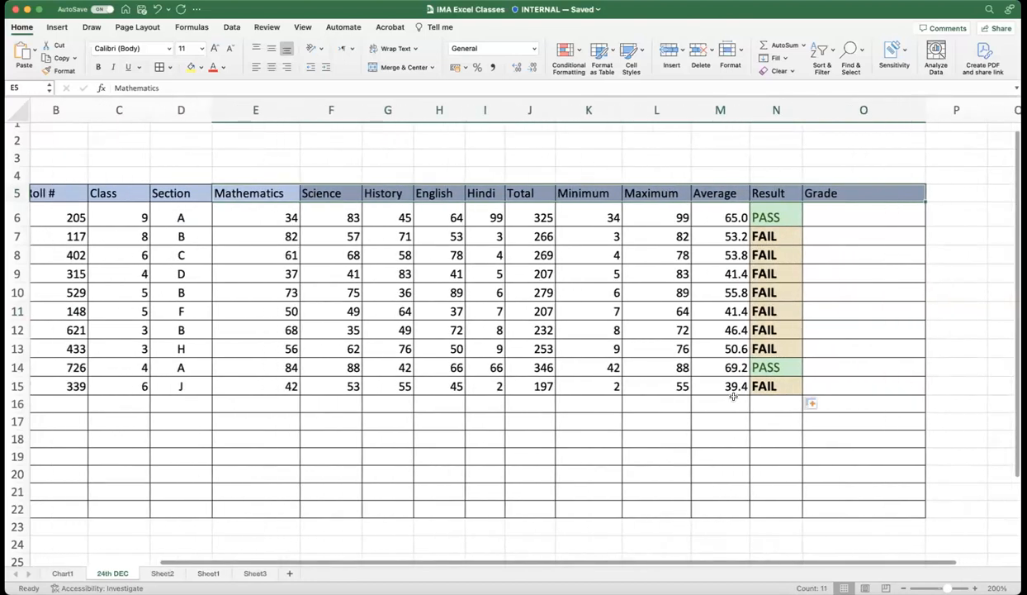
{"action": "scroll", "coordinate": [686, 385], "scroll_direction": "left", "scroll_amount": 4}
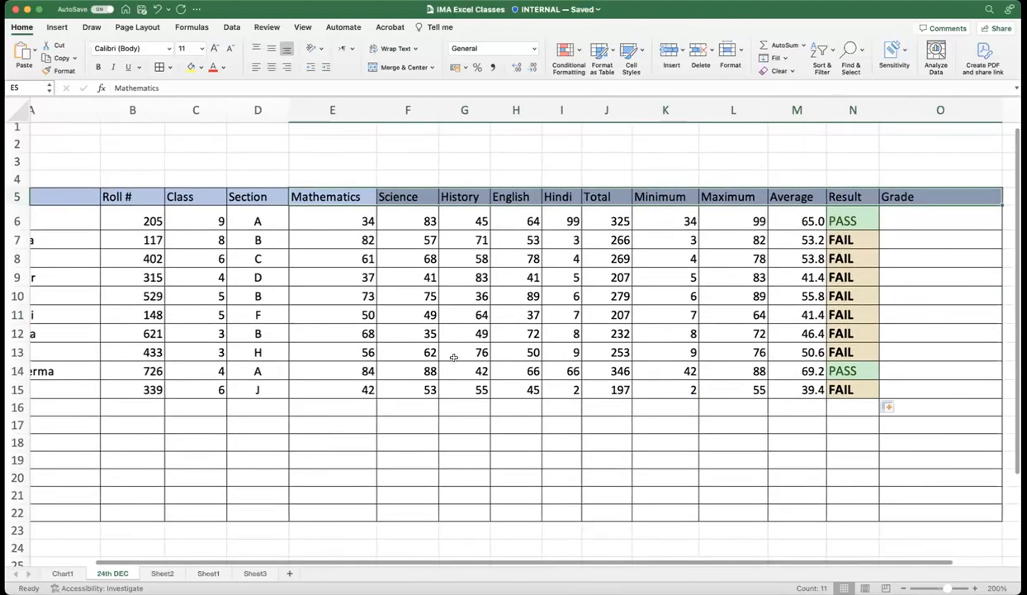
{"action": "scroll", "coordinate": [335, 330], "scroll_direction": "right", "scroll_amount": 8}
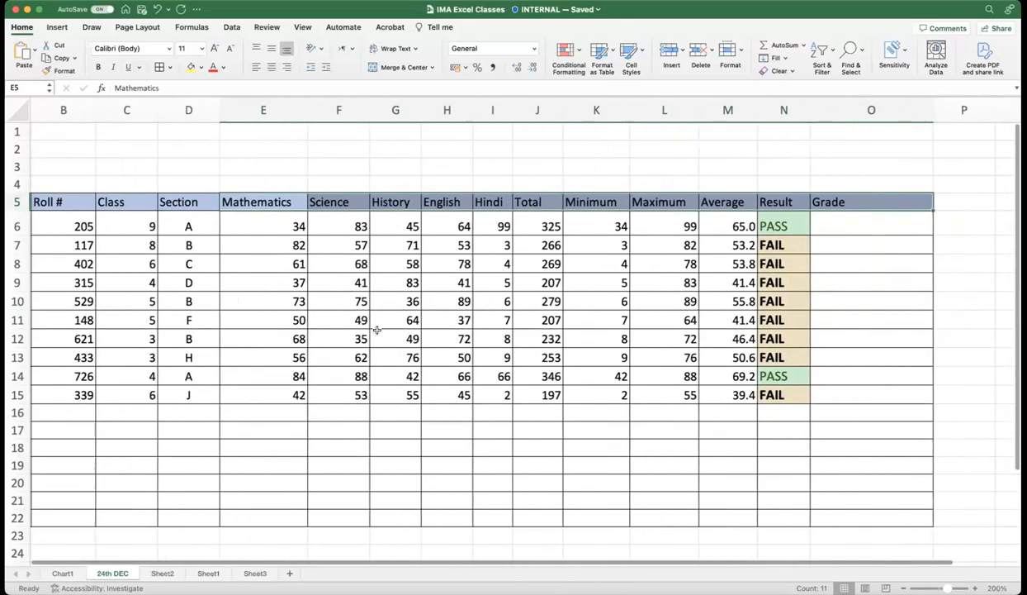
{"action": "scroll", "coordinate": [378, 329], "scroll_direction": "down", "scroll_amount": 1}
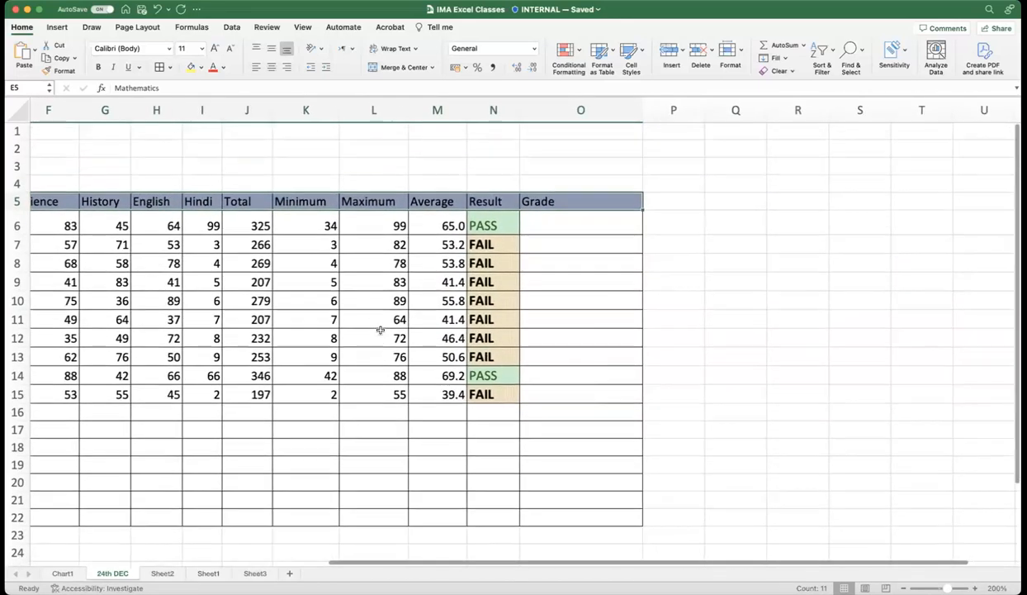
{"action": "scroll", "coordinate": [379, 329], "scroll_direction": "left", "scroll_amount": 8}
{"action": "scroll", "coordinate": [382, 330], "scroll_direction": "right", "scroll_amount": 10}
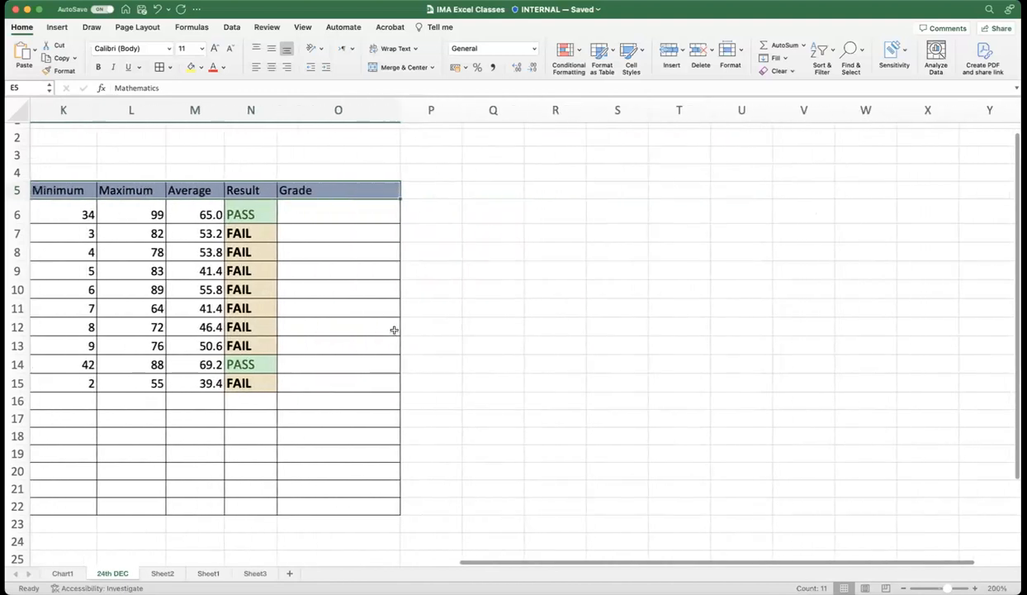
{"action": "scroll", "coordinate": [394, 330], "scroll_direction": "left", "scroll_amount": 3}
{"action": "left_click", "coordinate": [442, 341]}
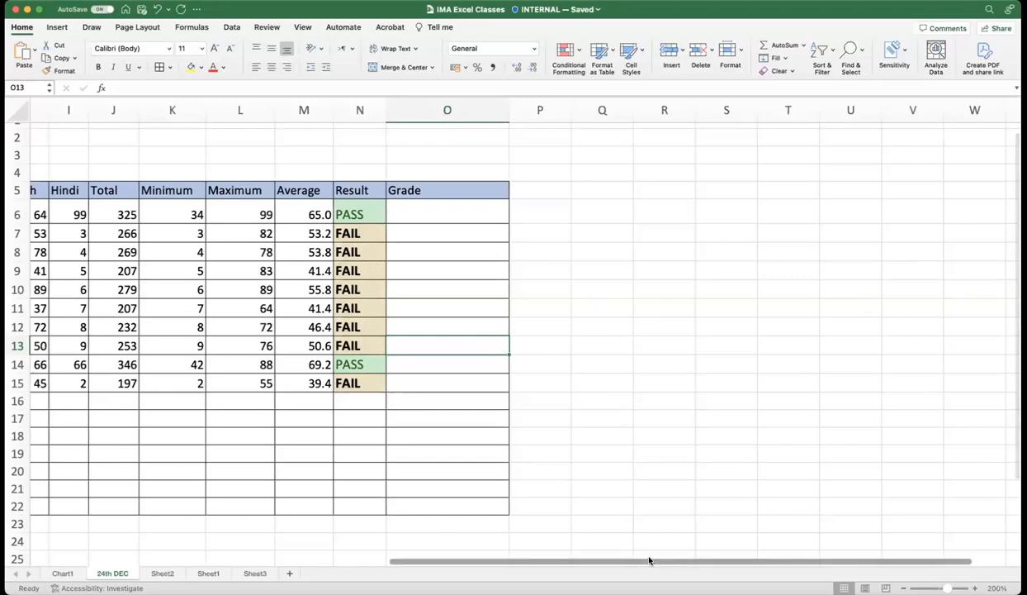
{"action": "left_click", "coordinate": [611, 558]}
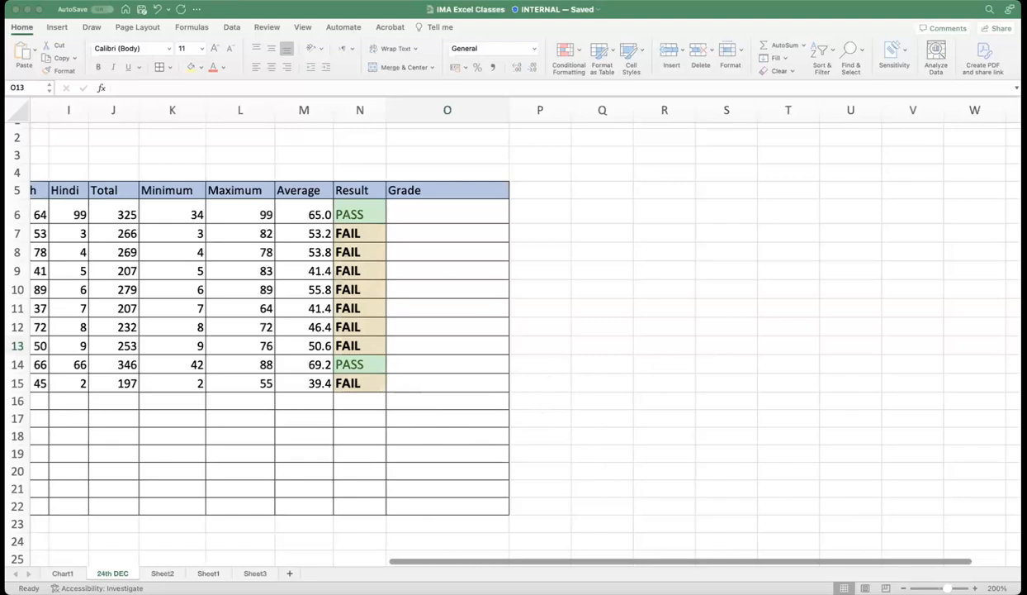
{"action": "left_click", "coordinate": [538, 424]}
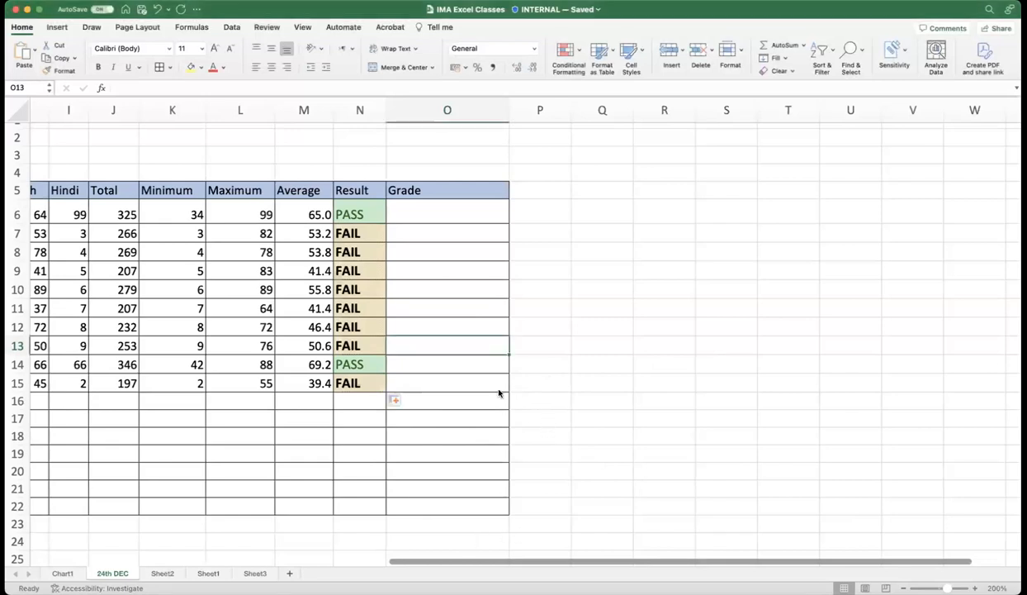
{"action": "scroll", "coordinate": [534, 381], "scroll_direction": "left", "scroll_amount": 1}
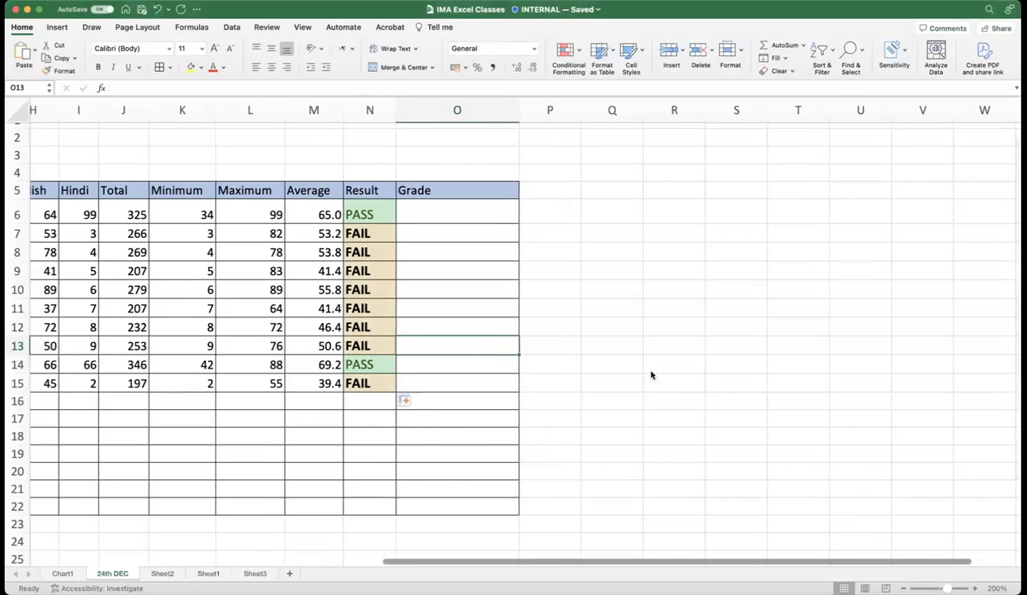